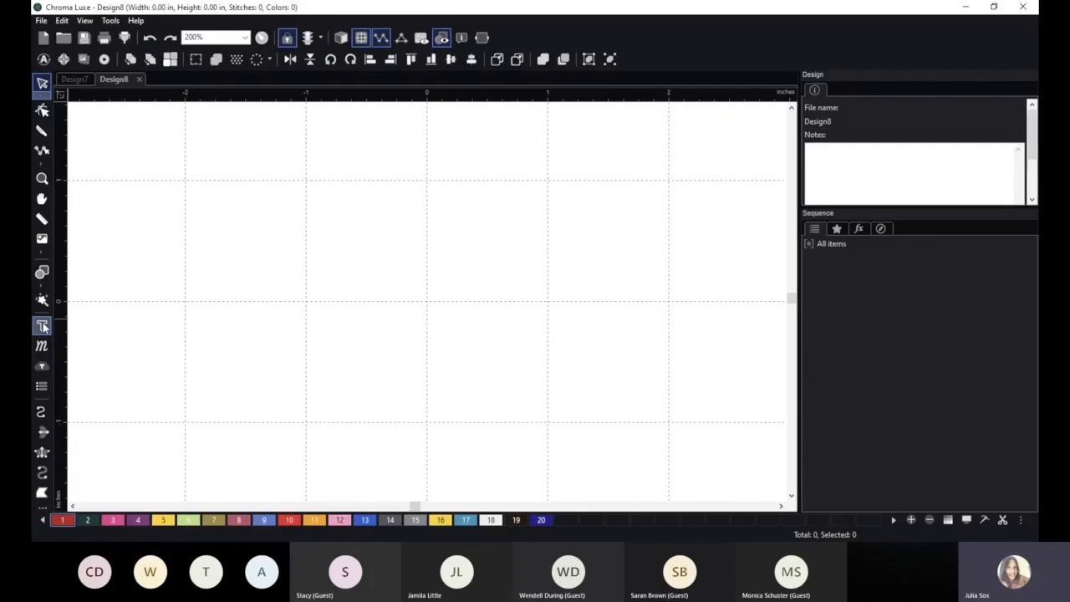
Add a new lettering object reading "Text" in the upper middle of the design.
left_click(41, 326)
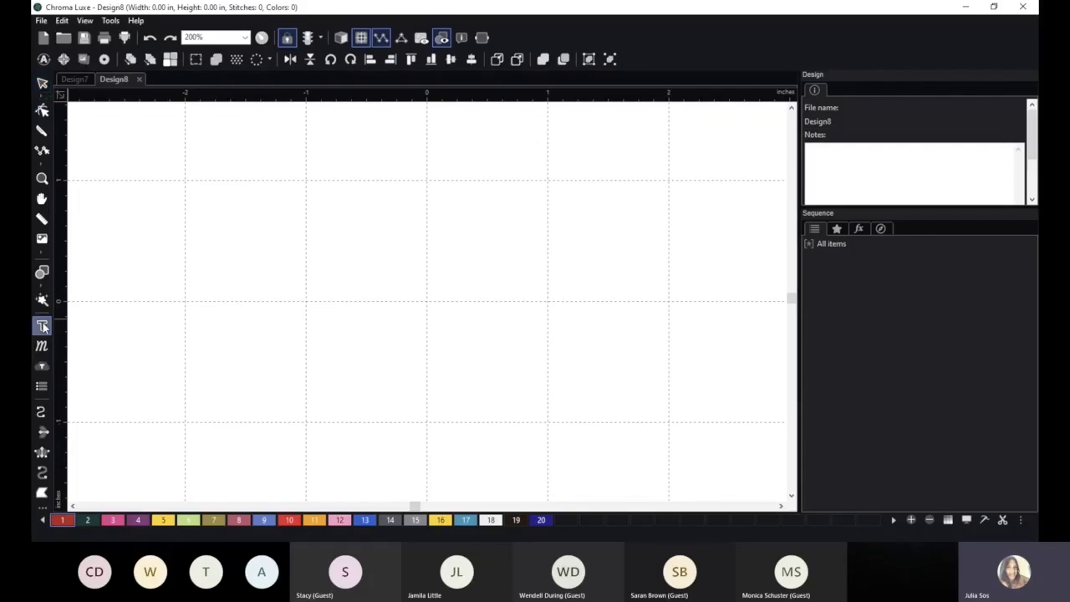
left_click(342, 237)
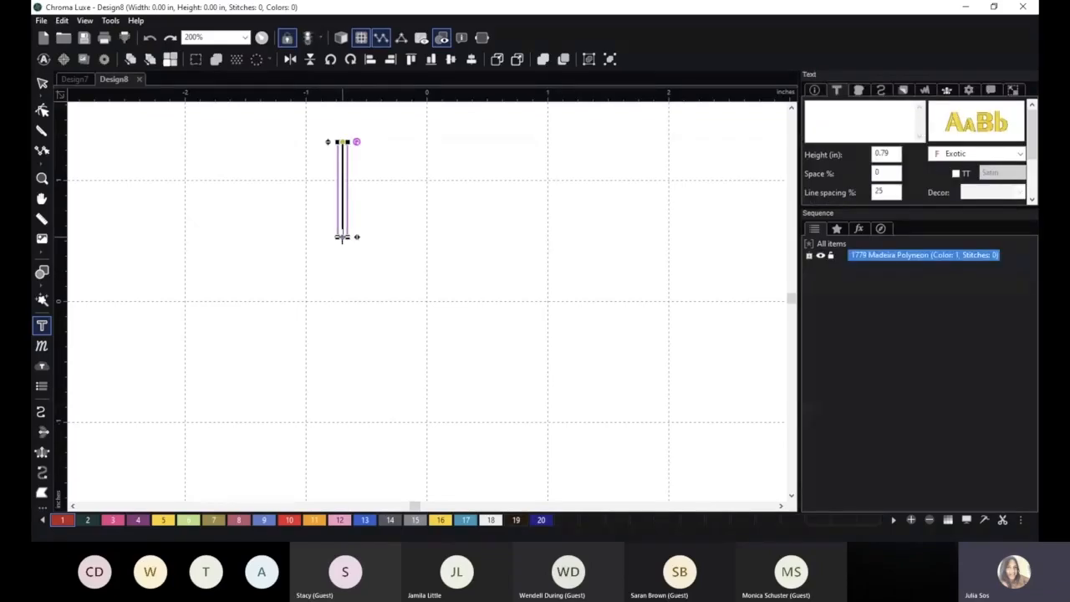
type("Text")
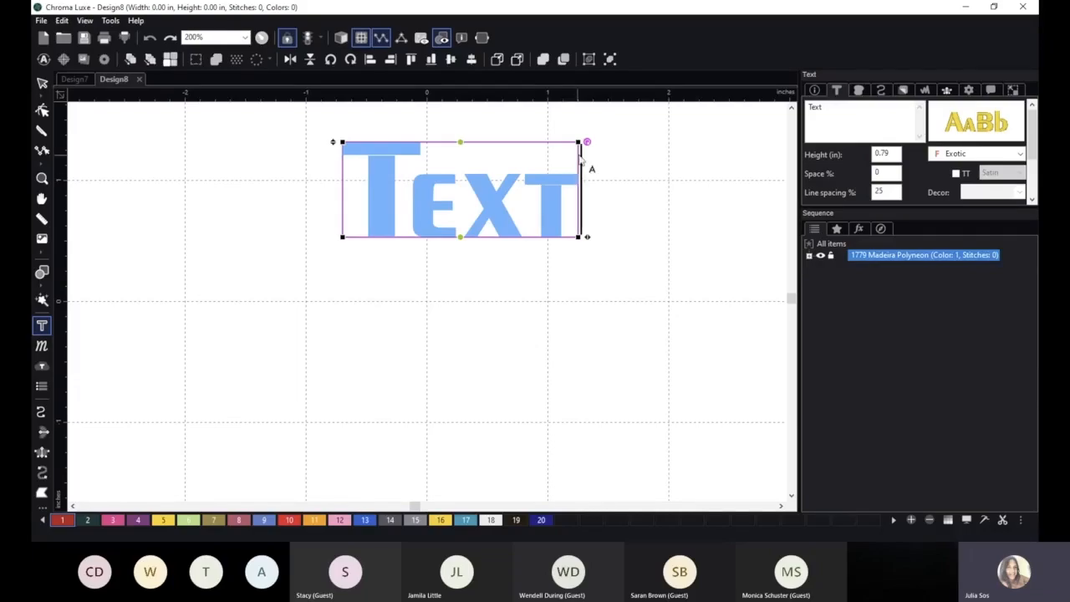
left_click_drag(826, 110, 807, 111)
left_click(831, 107)
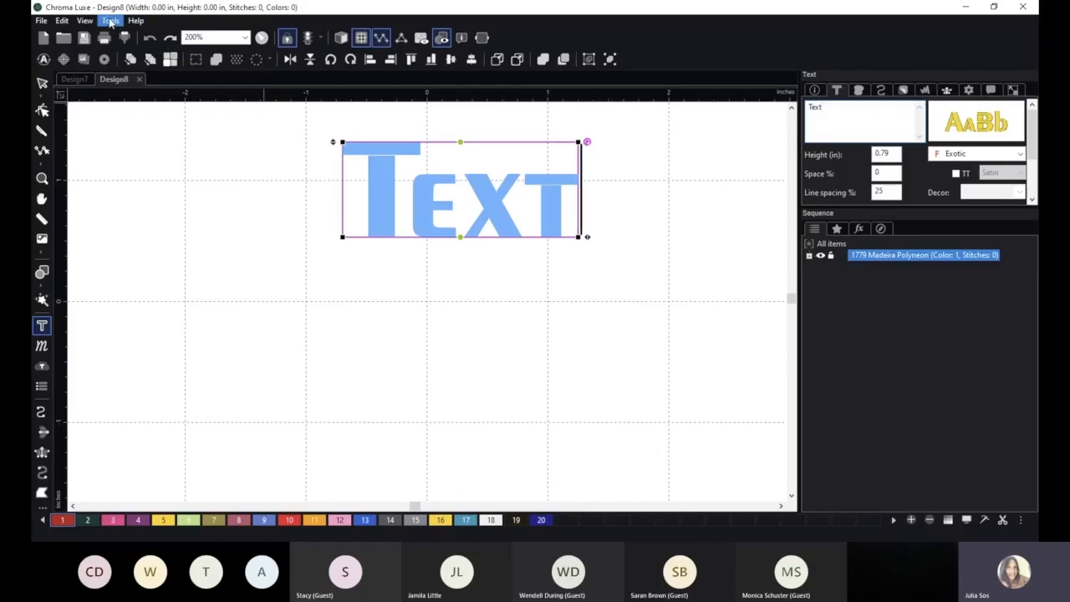
Check the on-screen text typing setting among the View settings of the general options, keeping it enabled.
left_click(111, 22)
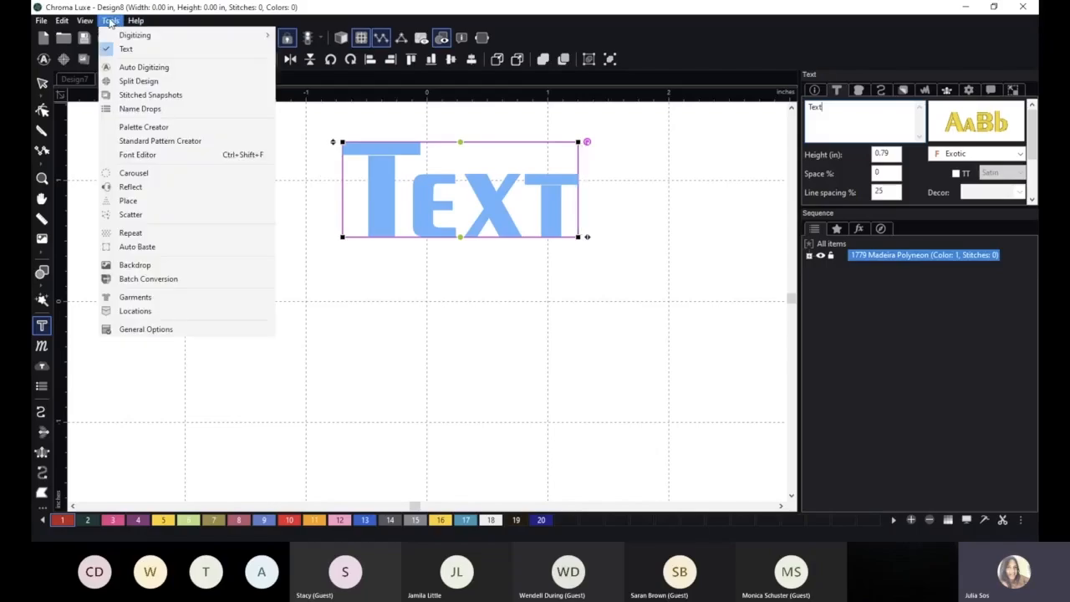
left_click(164, 331)
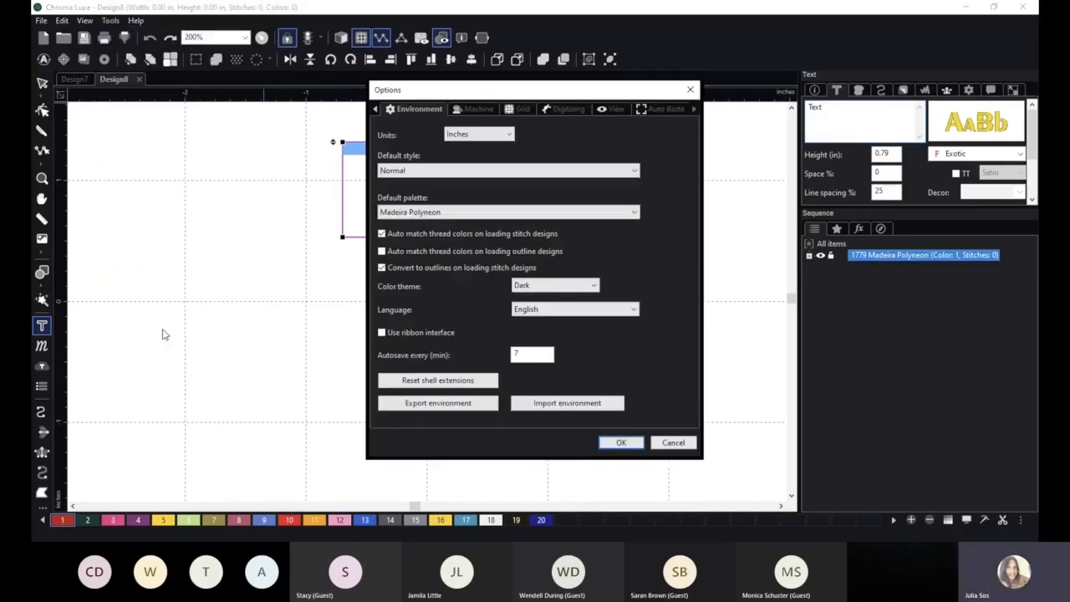
left_click(613, 107)
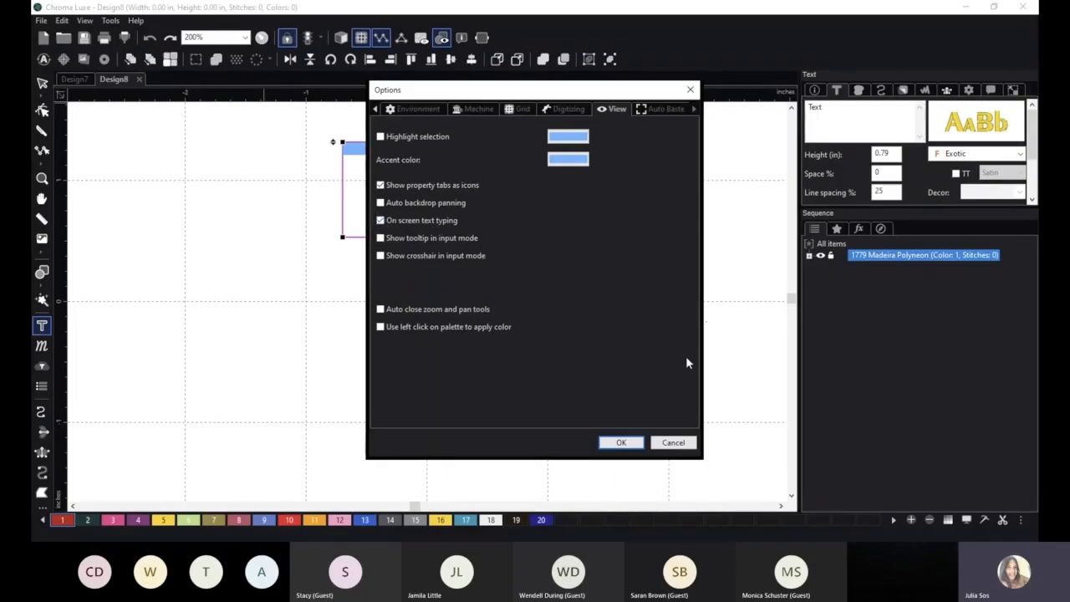
left_click(623, 442)
Move the lettering down and slightly left, toward the centre of the design.
left_click(864, 107)
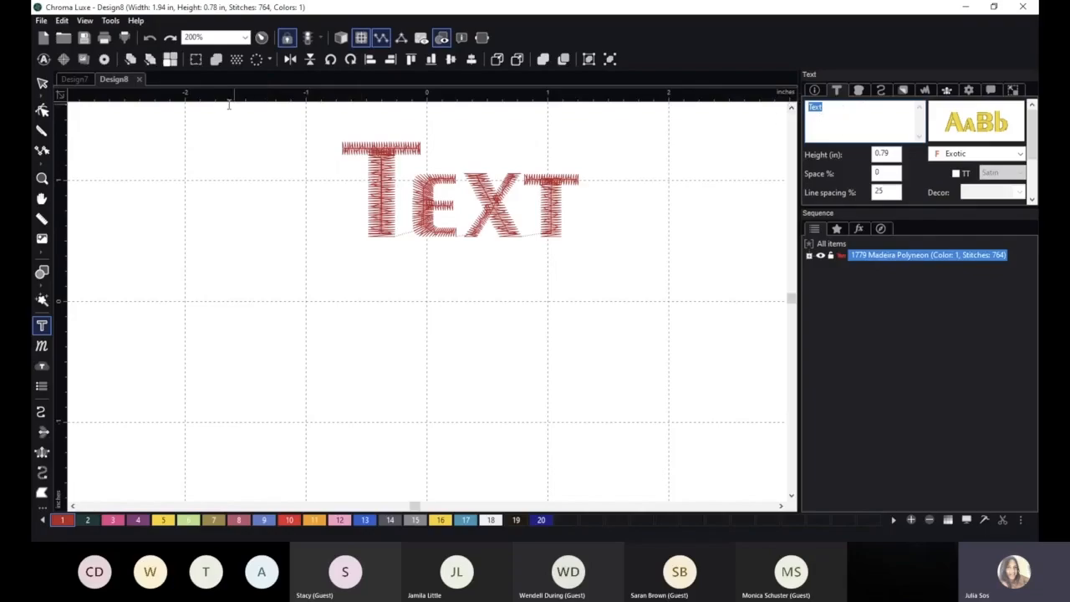
left_click(42, 84)
left_click_drag(389, 159, 350, 255)
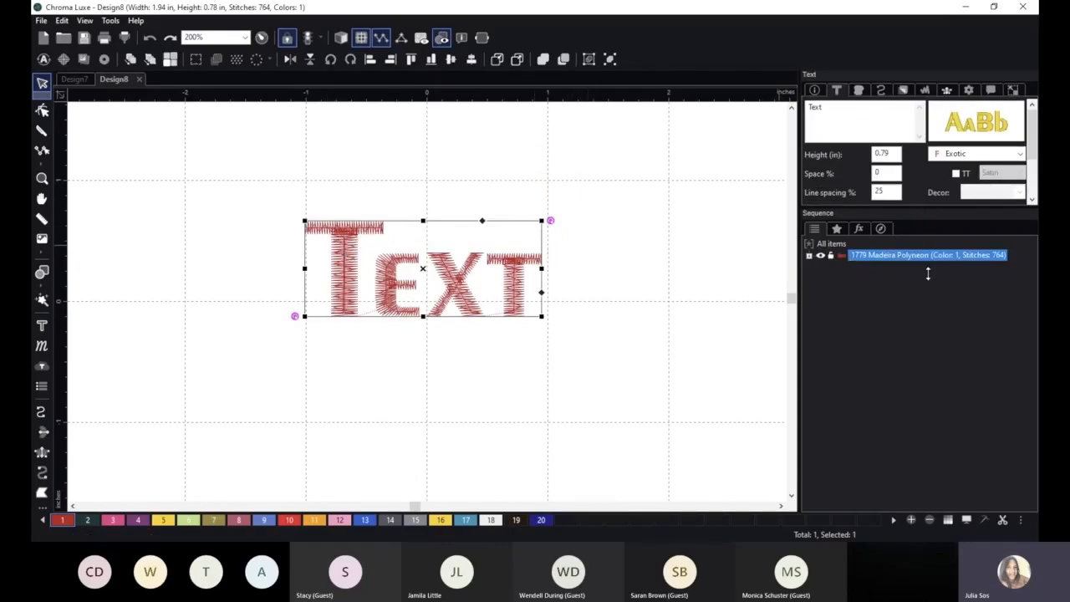
Enlarge the text properties area to show all its settings and change the lettering's font to Subway.
left_click_drag(928, 289, 925, 289)
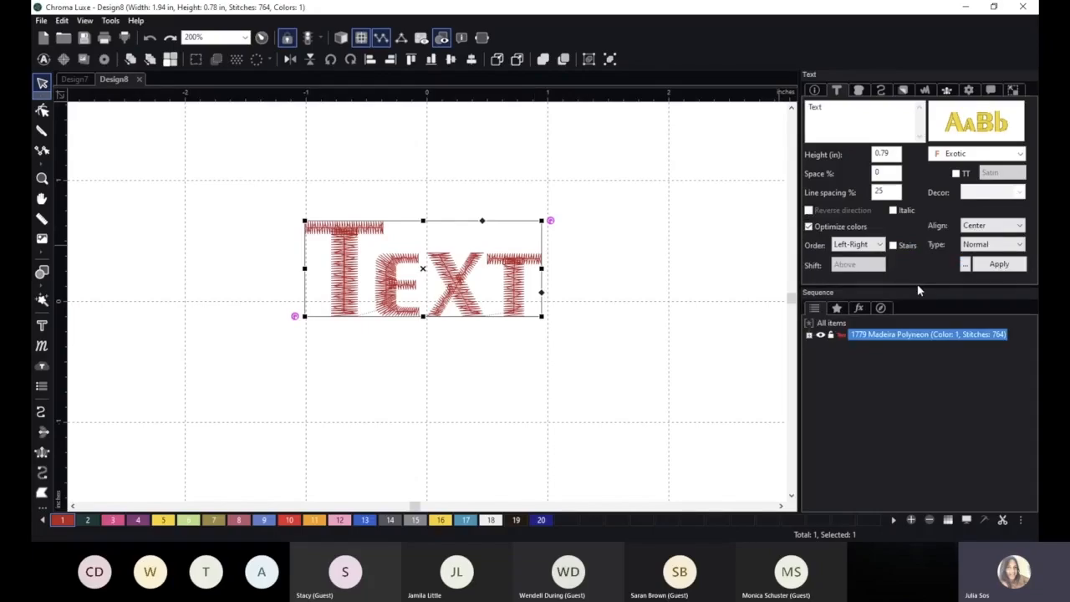
left_click_drag(915, 286, 908, 300)
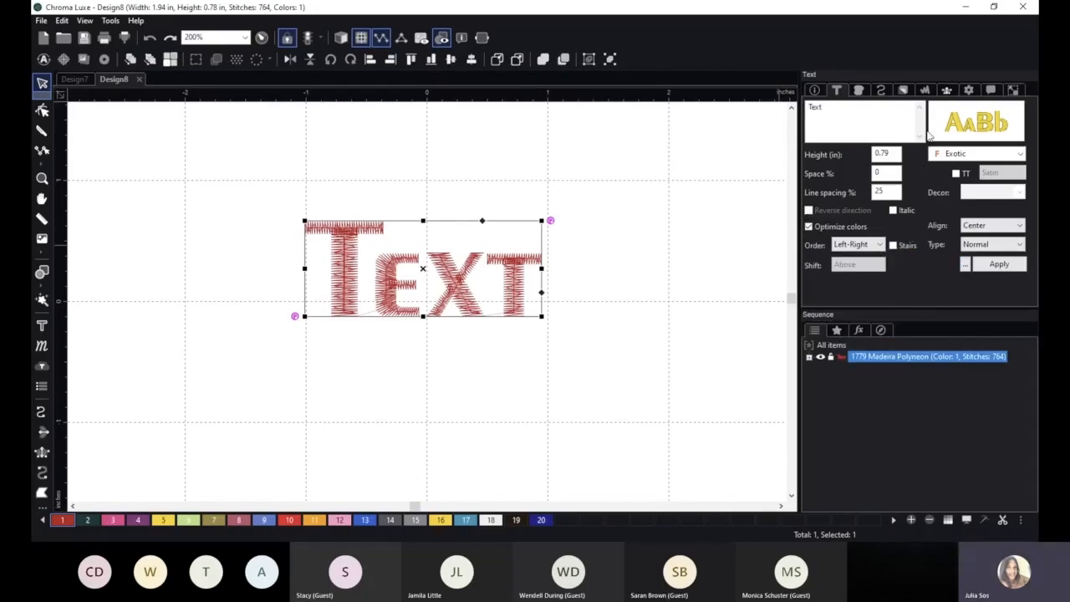
left_click(982, 124)
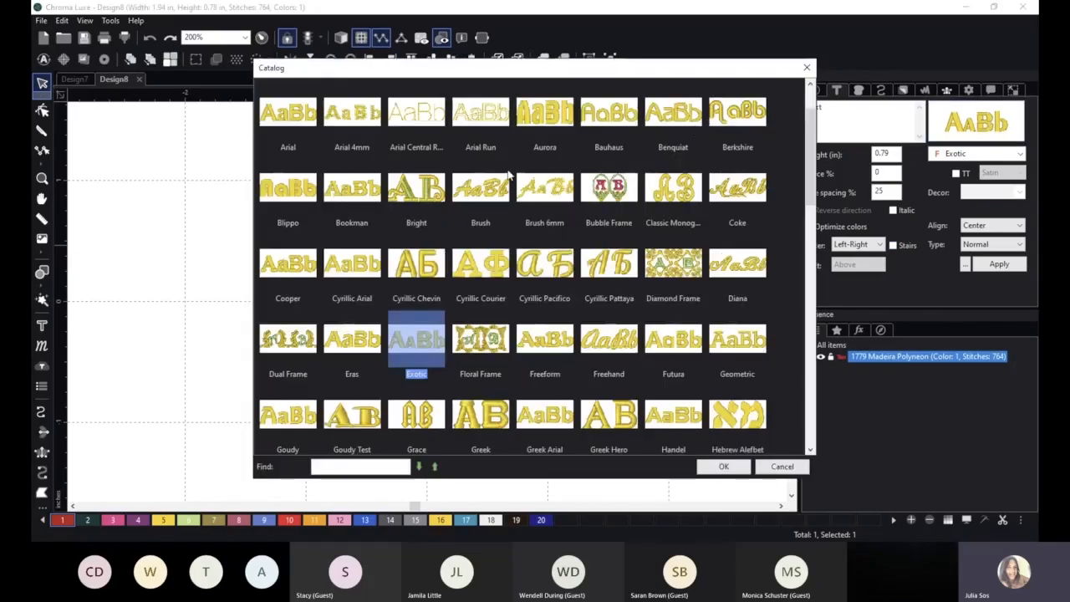
scroll(500, 167, "up", 1)
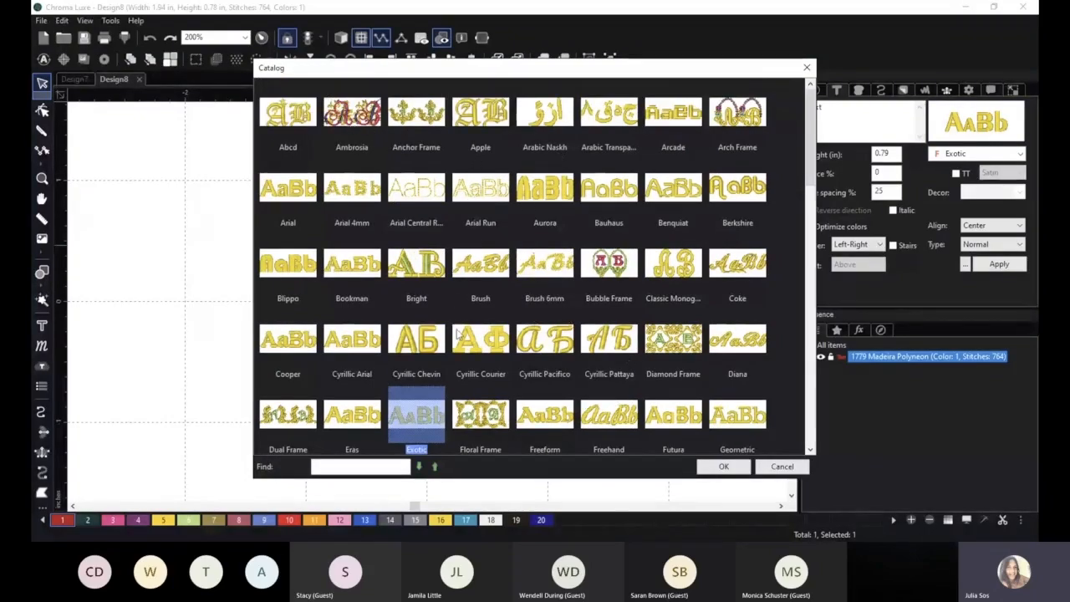
scroll(544, 280, "down", 3)
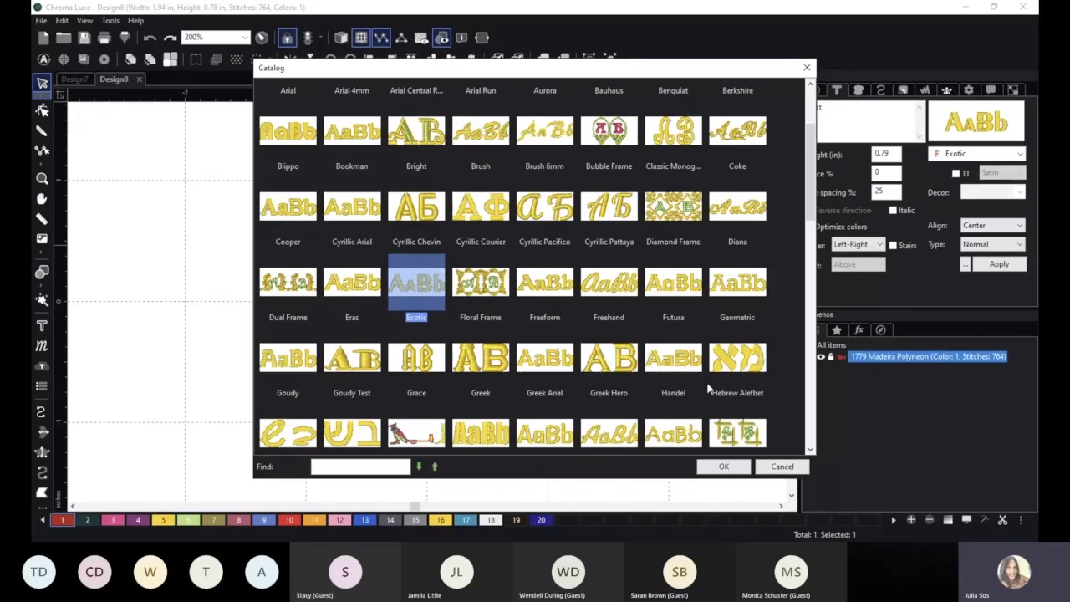
scroll(547, 284, "down", 1)
scroll(548, 285, "down", 1)
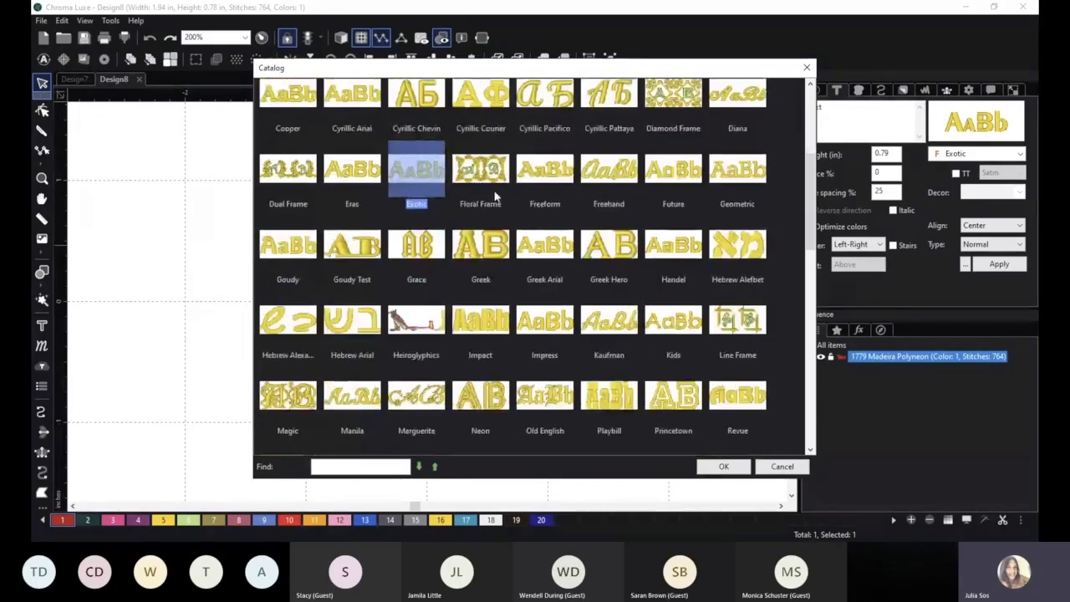
scroll(518, 196, "down", 5)
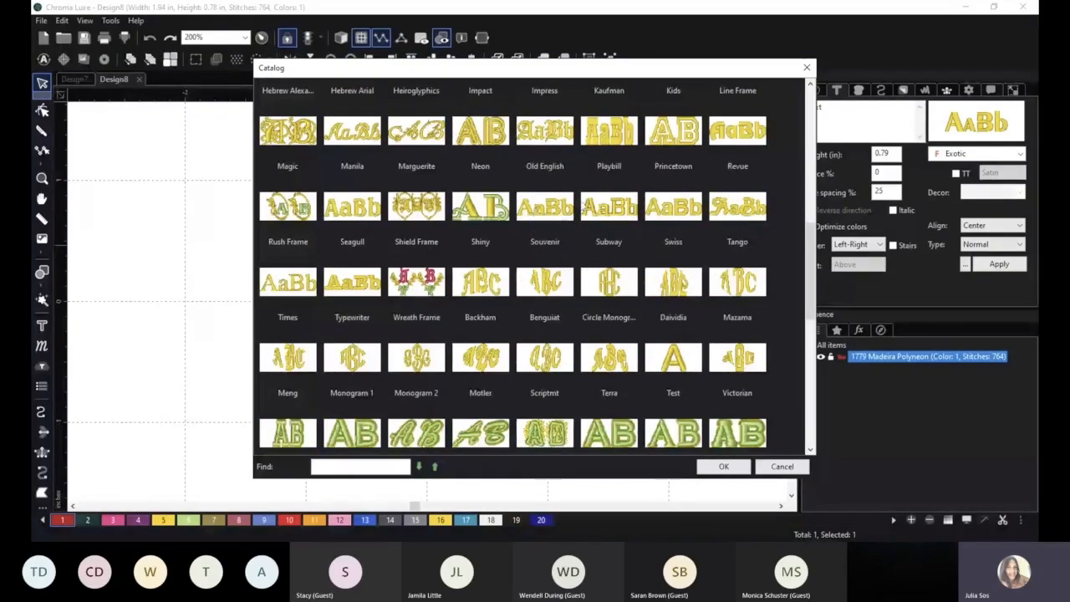
left_click(609, 216)
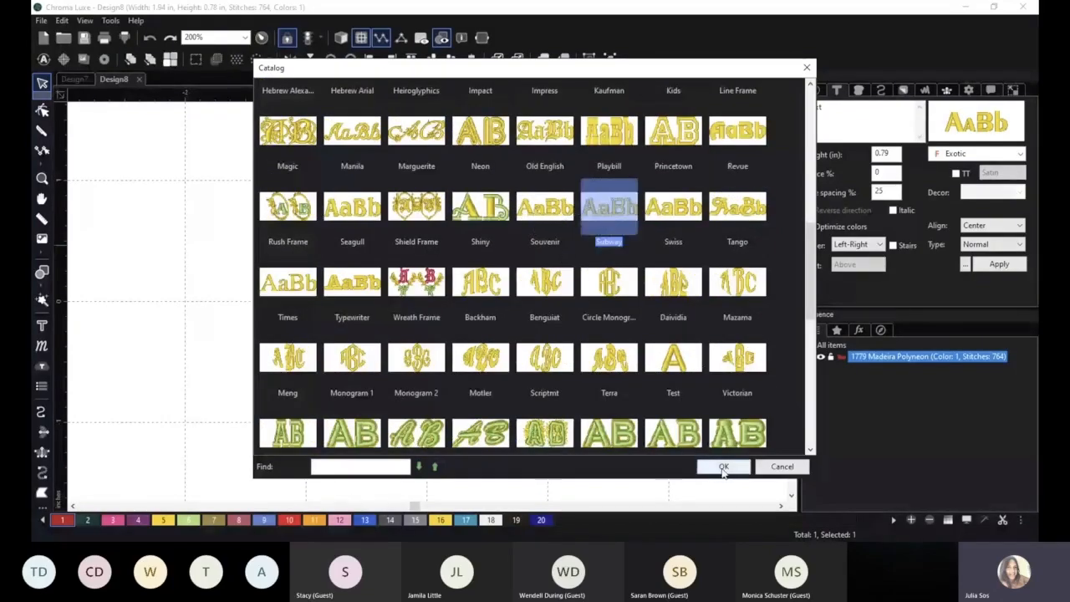
left_click(723, 466)
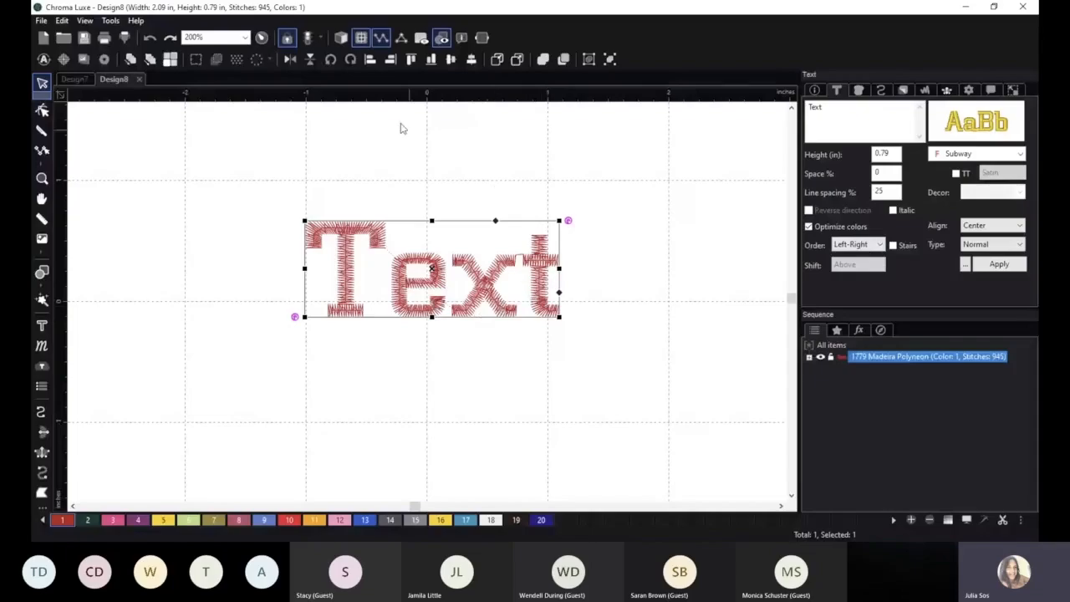
Turn on the 3D stitch view and set the lettering's letter spacing to 30%.
left_click(342, 38)
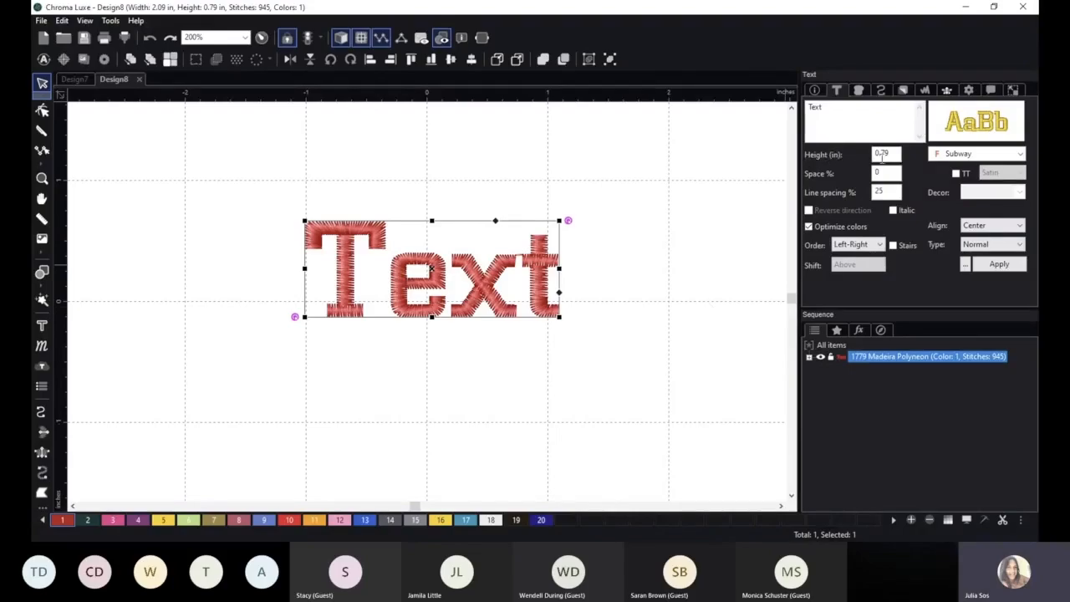
double_click(884, 174)
left_click(892, 173)
type("30")
double_click(889, 174)
type("30")
left_click(1000, 266)
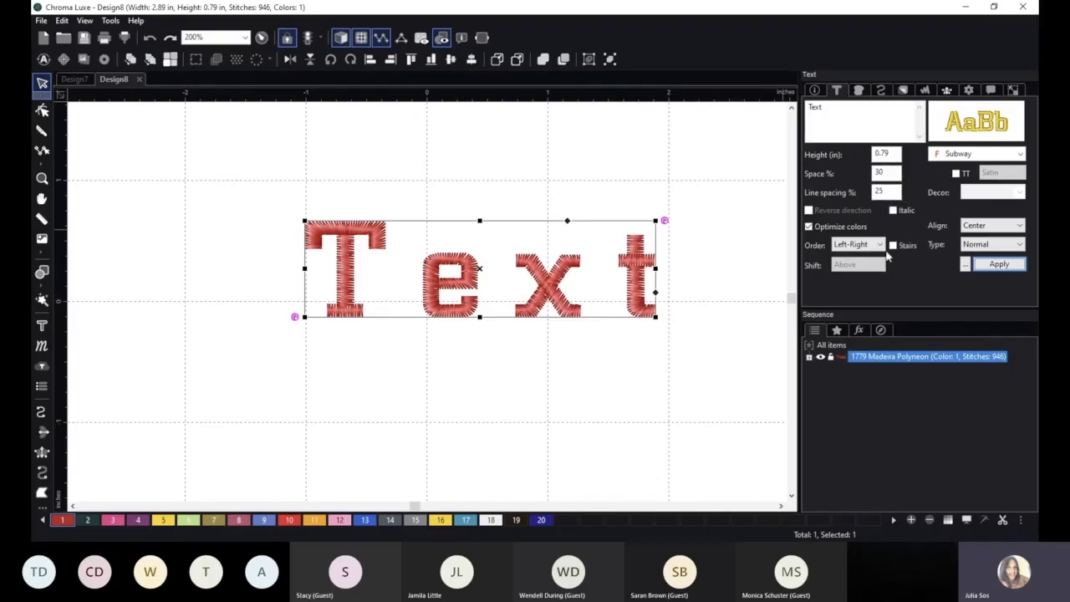
Change the lettering's type to Circle and apply it.
left_click(994, 246)
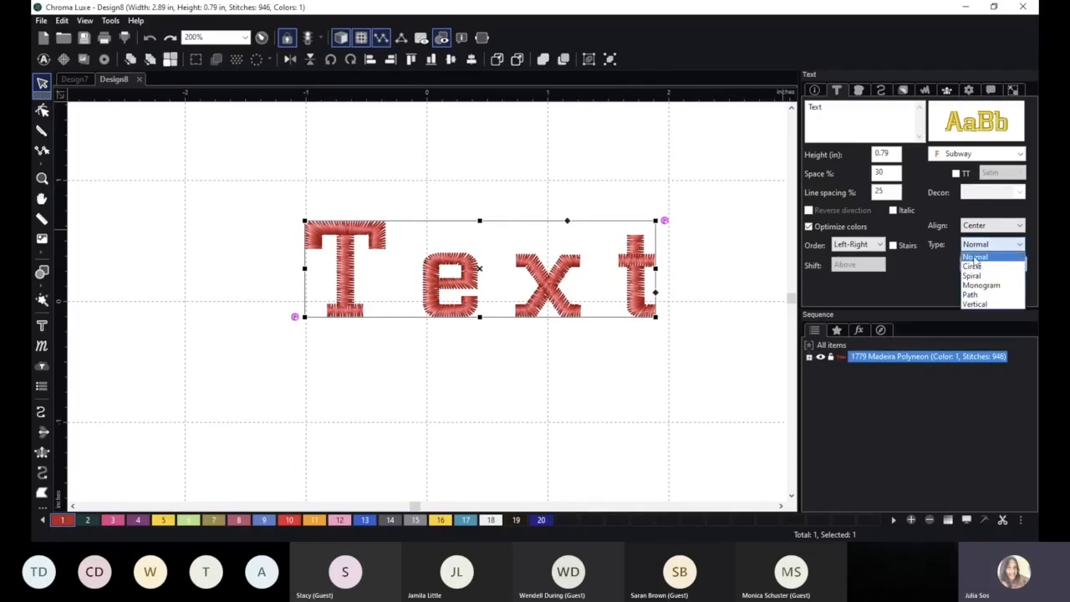
left_click(972, 266)
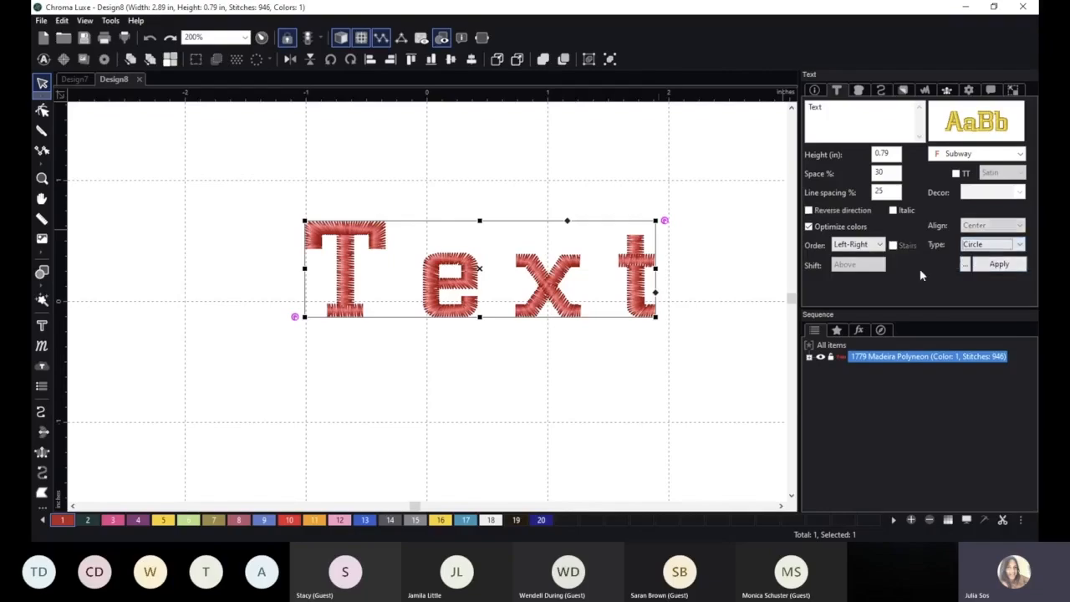
left_click(993, 269)
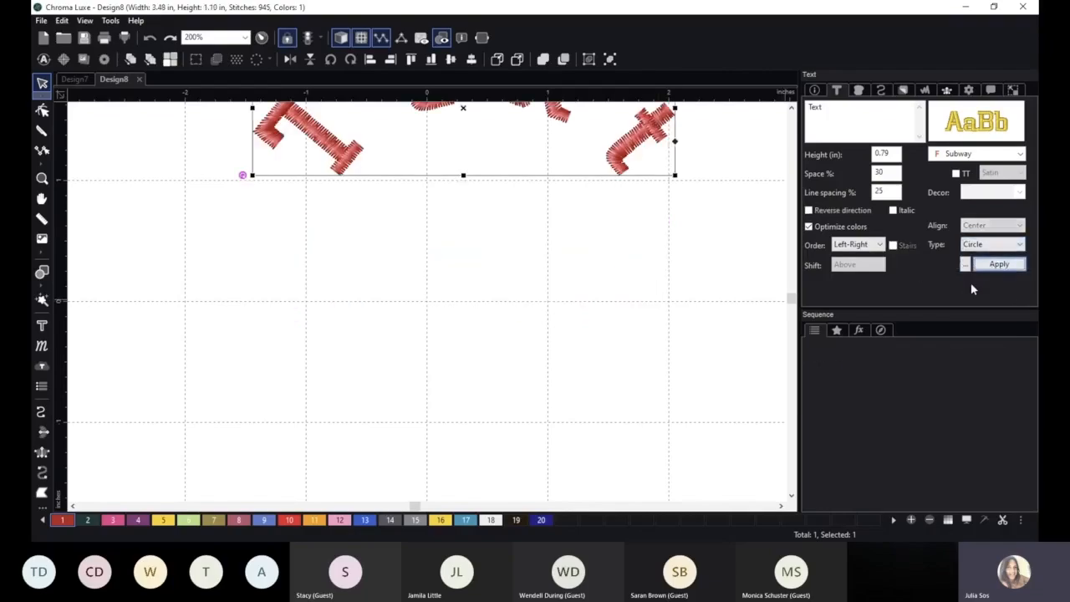
scroll(637, 281, "down", 3)
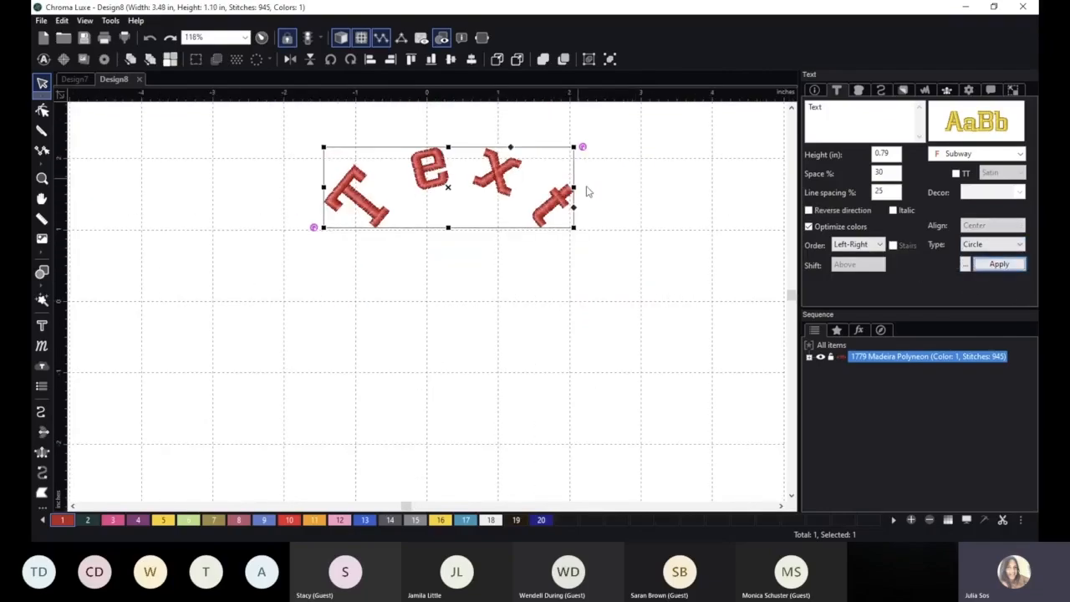
Reshape the lettering's circular baseline in text editing mode, first into a wide ellipse and finally into a narrow one.
left_click(41, 325)
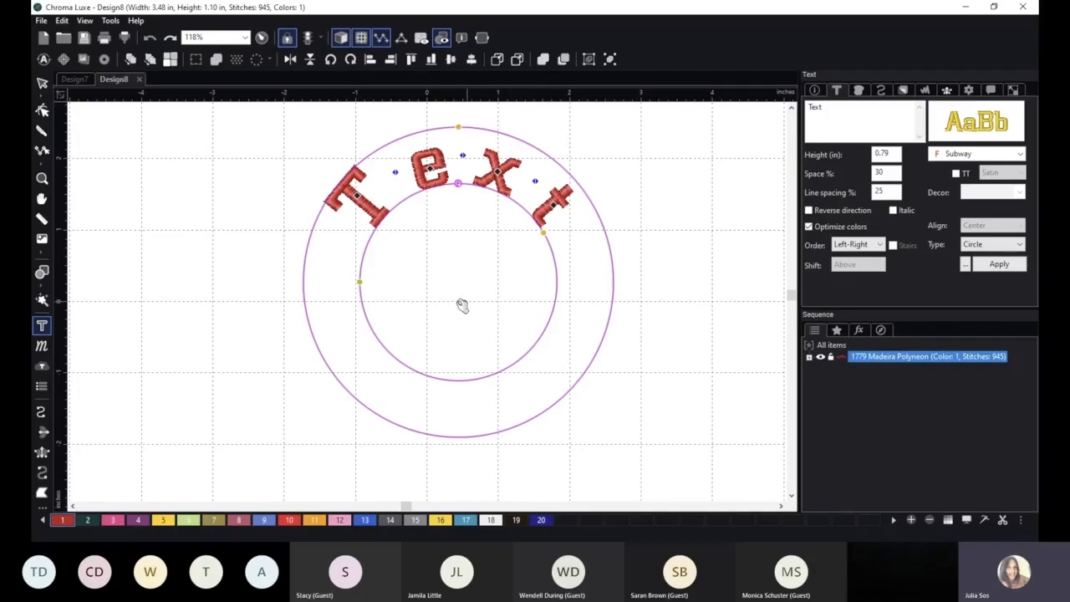
left_click_drag(357, 279, 326, 245)
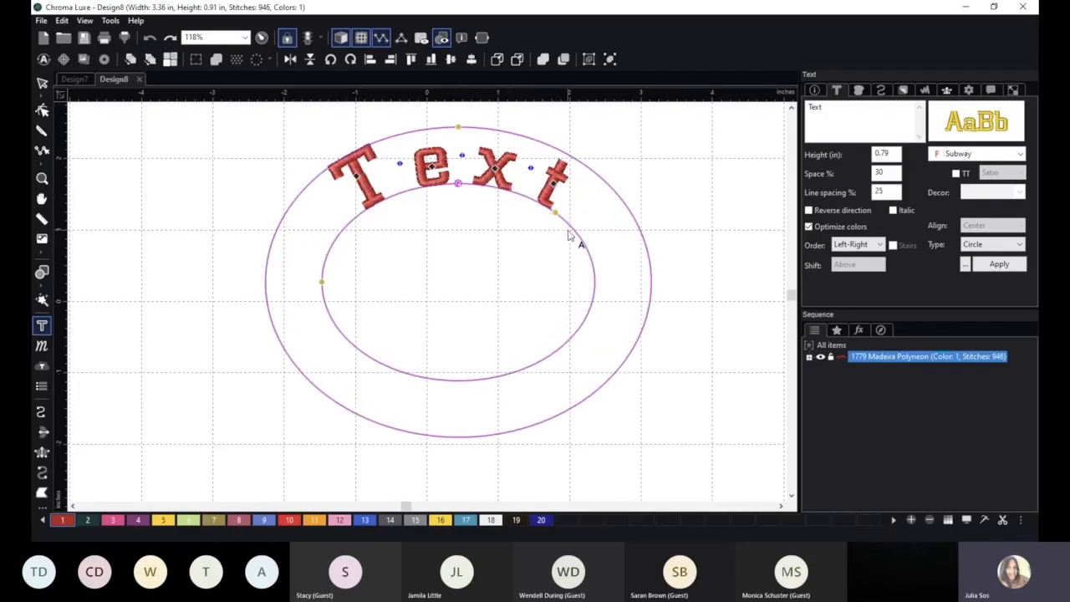
left_click_drag(319, 280, 376, 282)
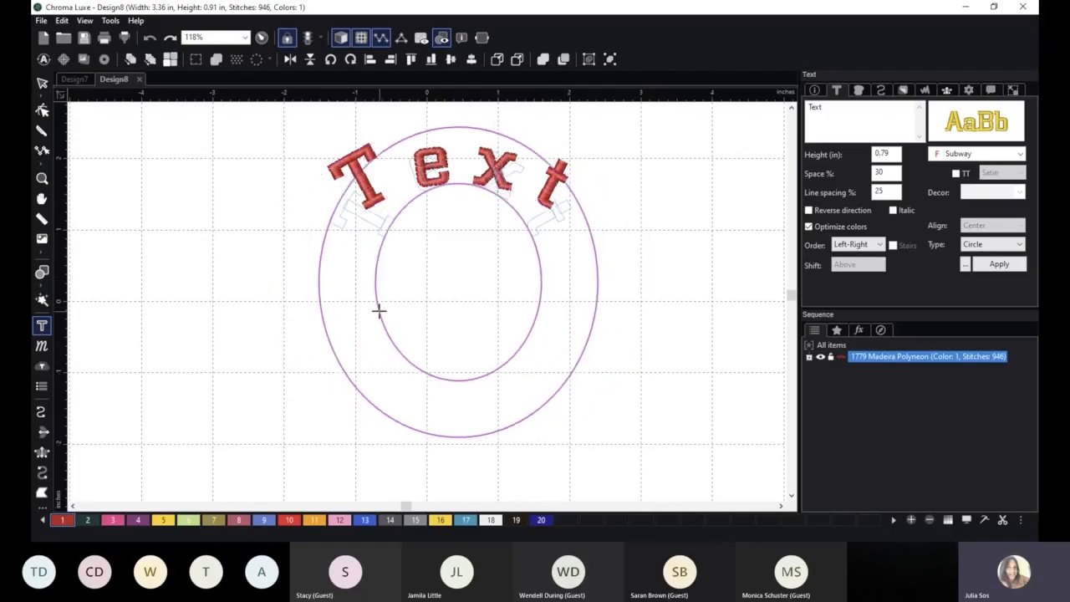
Set the lettering's type back to Normal and apply it.
left_click(987, 246)
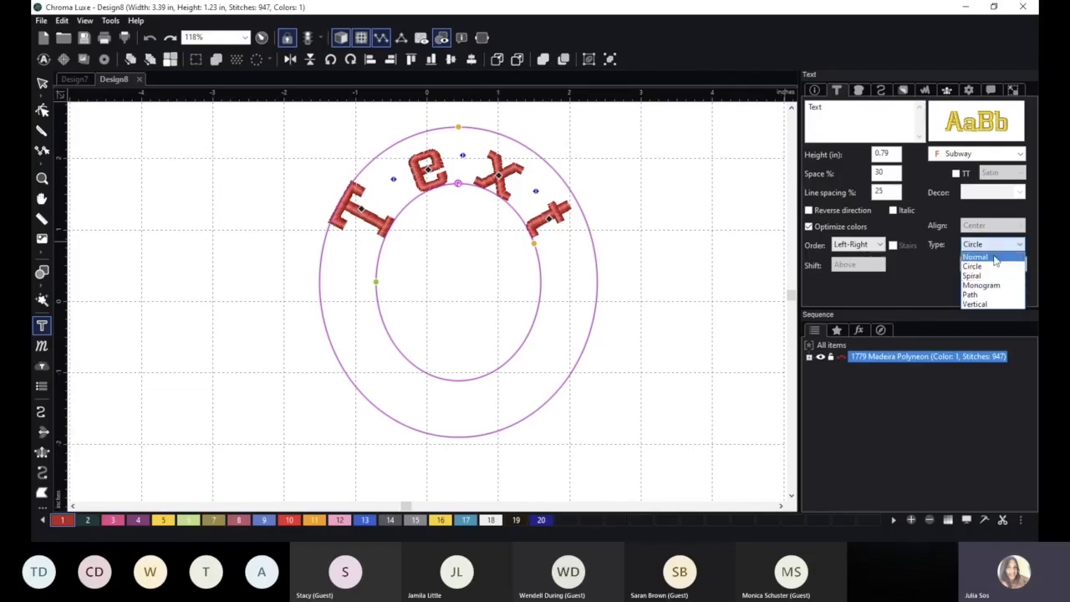
left_click(990, 265)
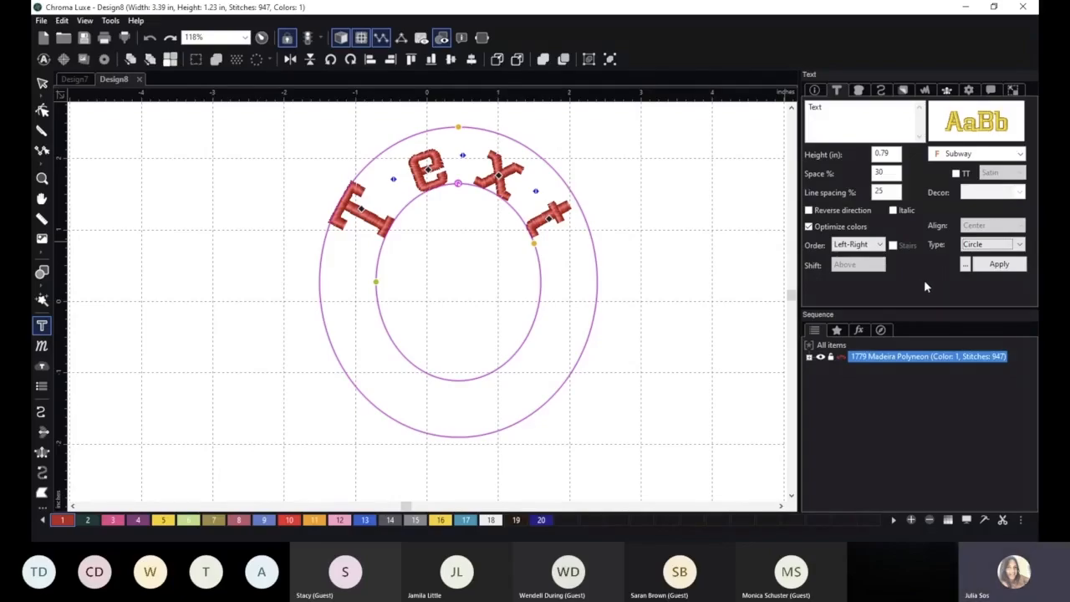
left_click(976, 244)
left_click(985, 264)
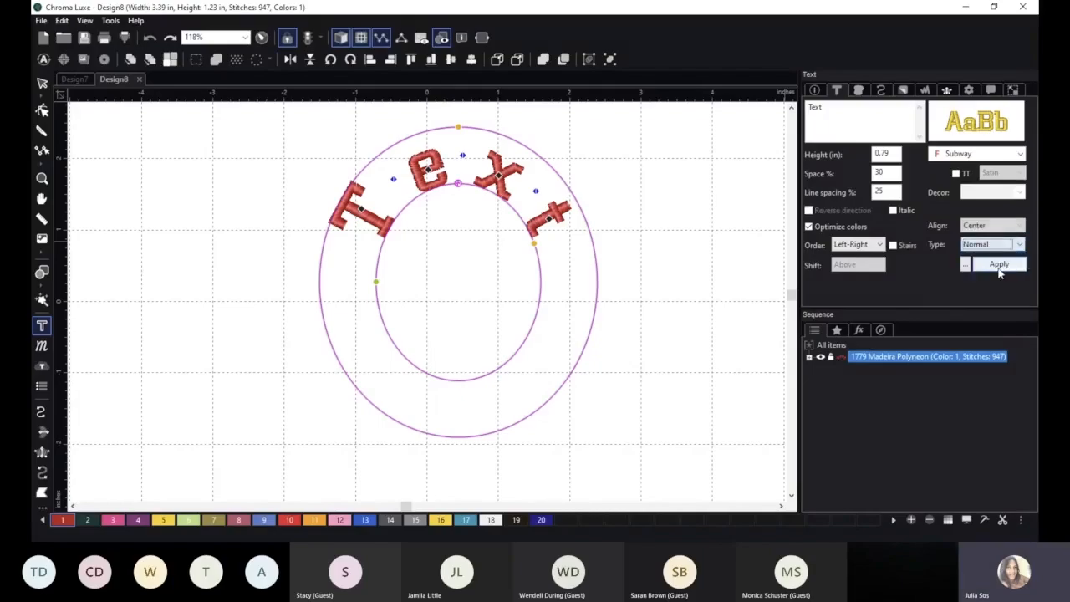
left_click(998, 265)
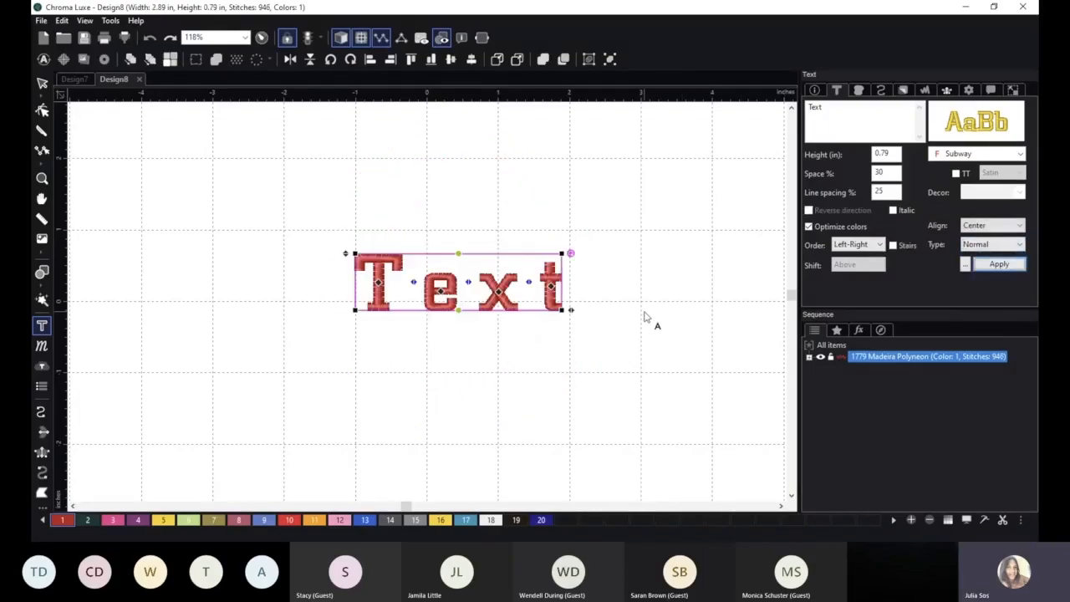
Scale the lettering to about 2.74 by 0.75 in and reposition it slightly above the design's centre.
scroll(646, 318, "up", 1)
left_click(42, 83)
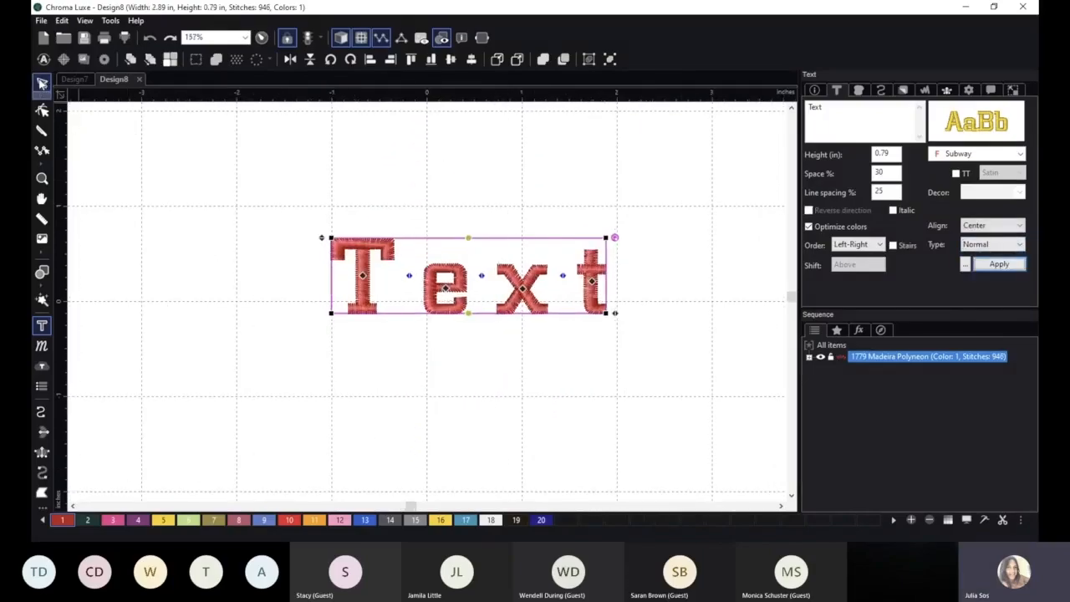
left_click_drag(444, 274, 419, 259)
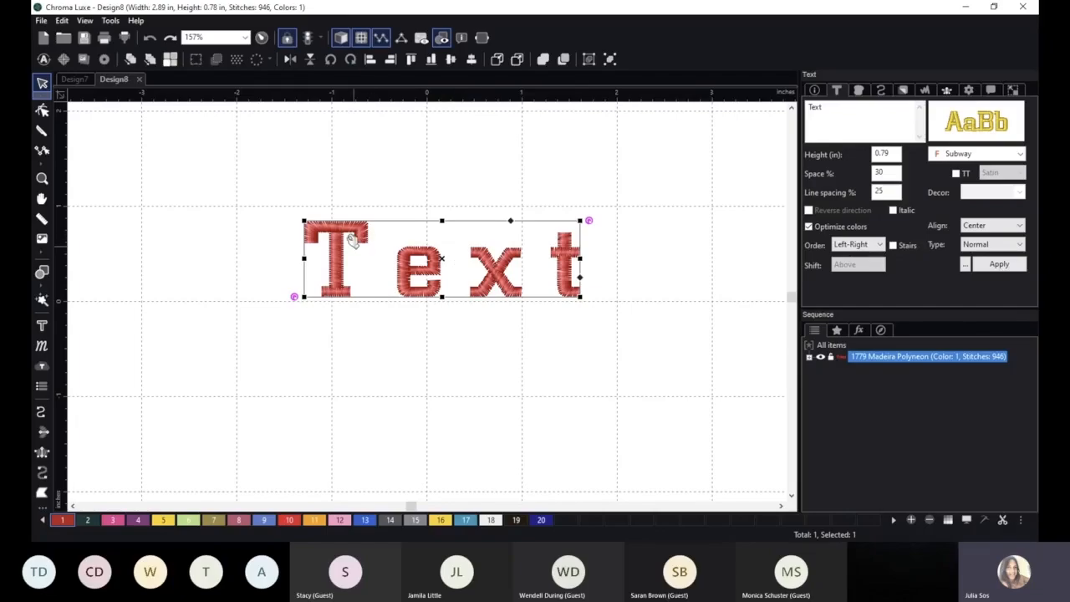
left_click_drag(500, 280, 518, 227)
left_click_drag(595, 265, 675, 310)
left_click_drag(644, 275, 586, 249)
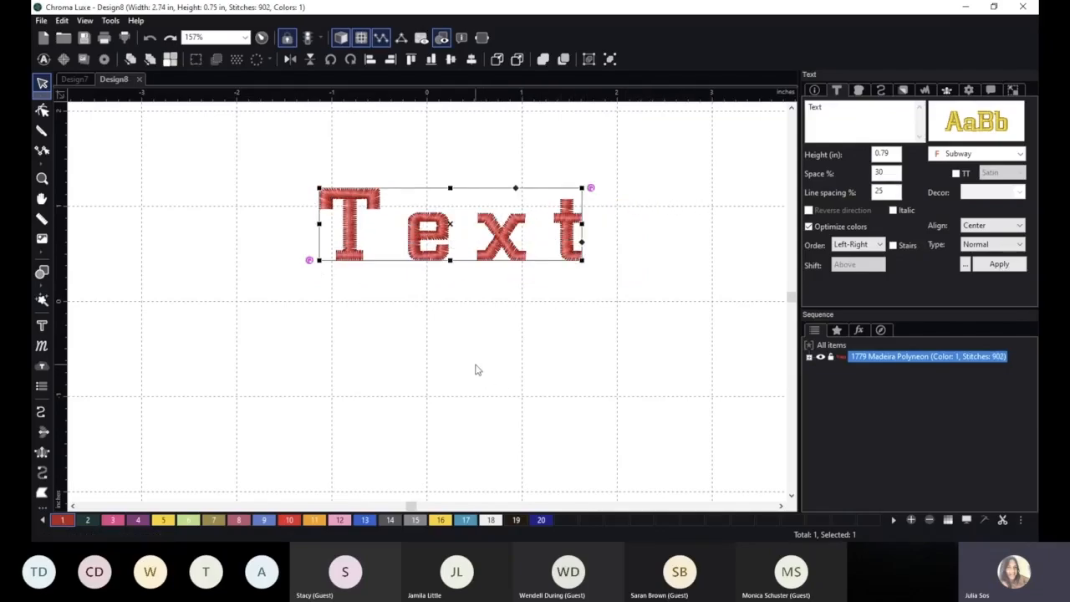
Break up the text lettering into separate letter groups and select the capital T on its own.
right_click(502, 229)
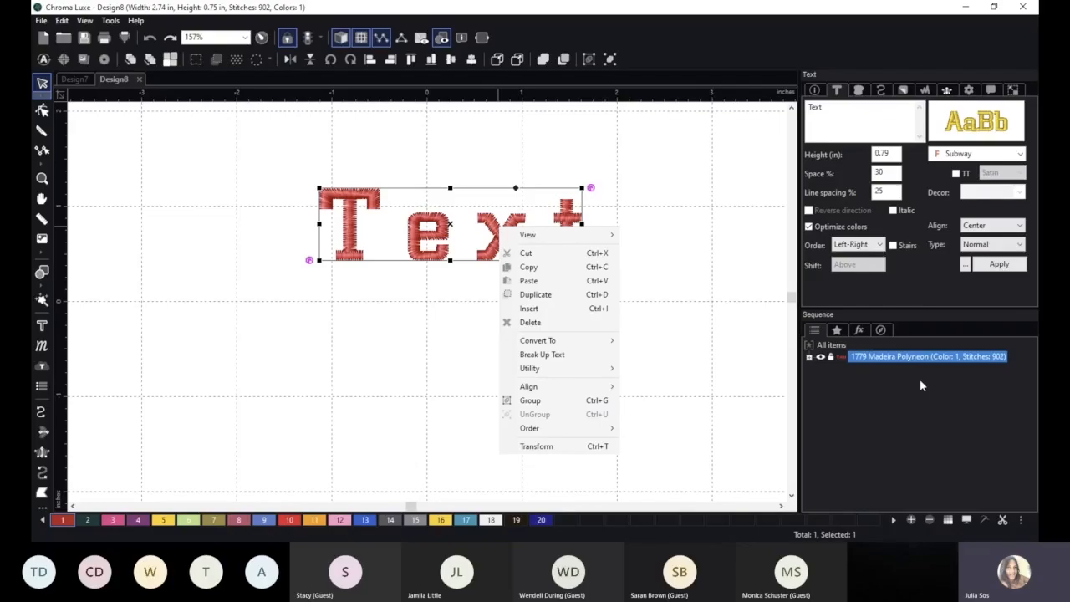
left_click(548, 354)
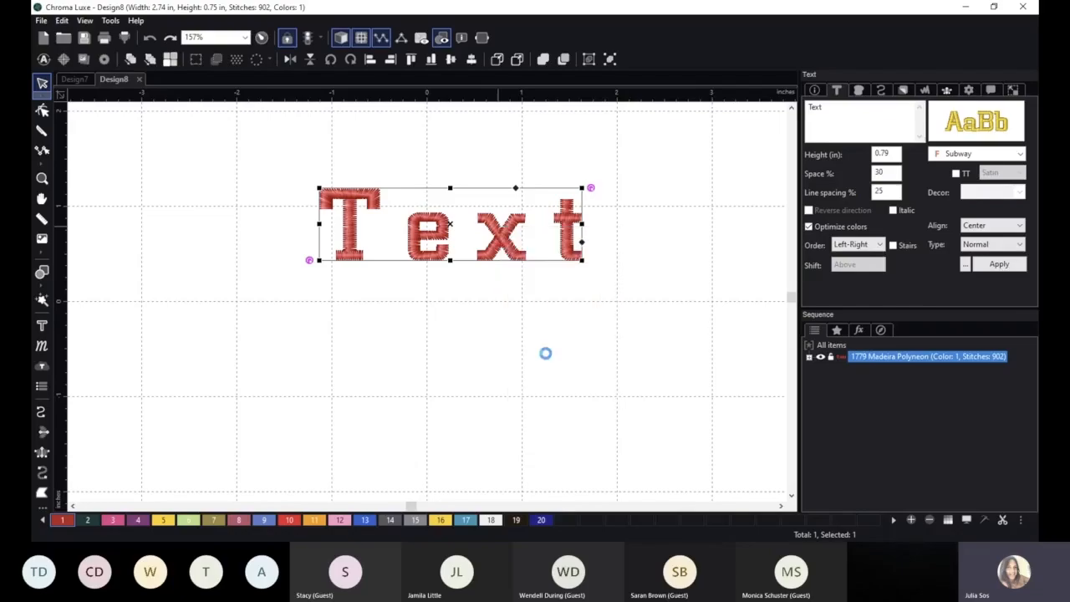
left_click(550, 355)
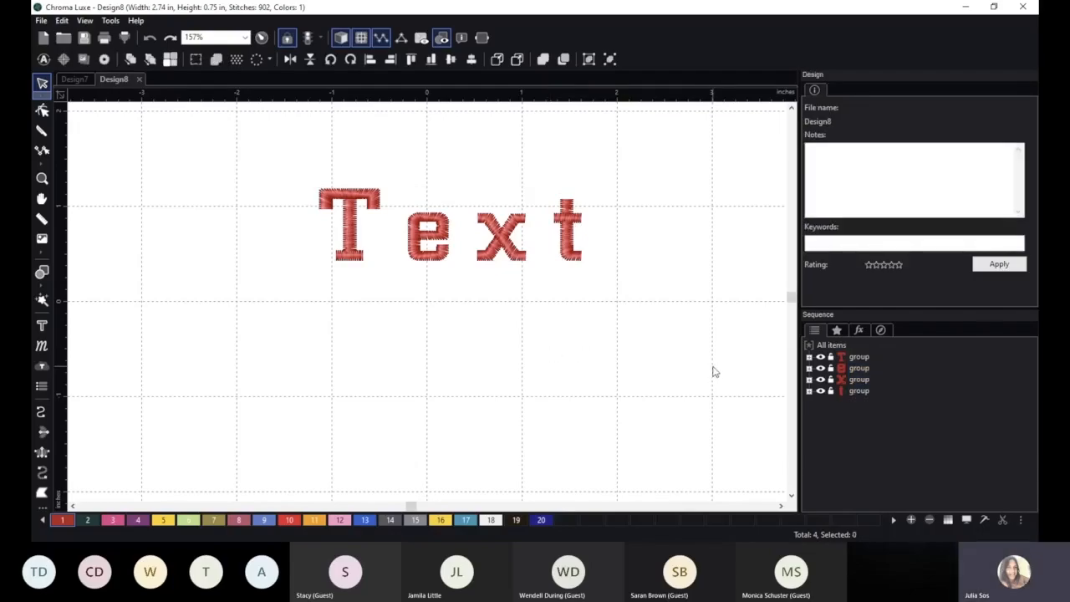
left_click(859, 358)
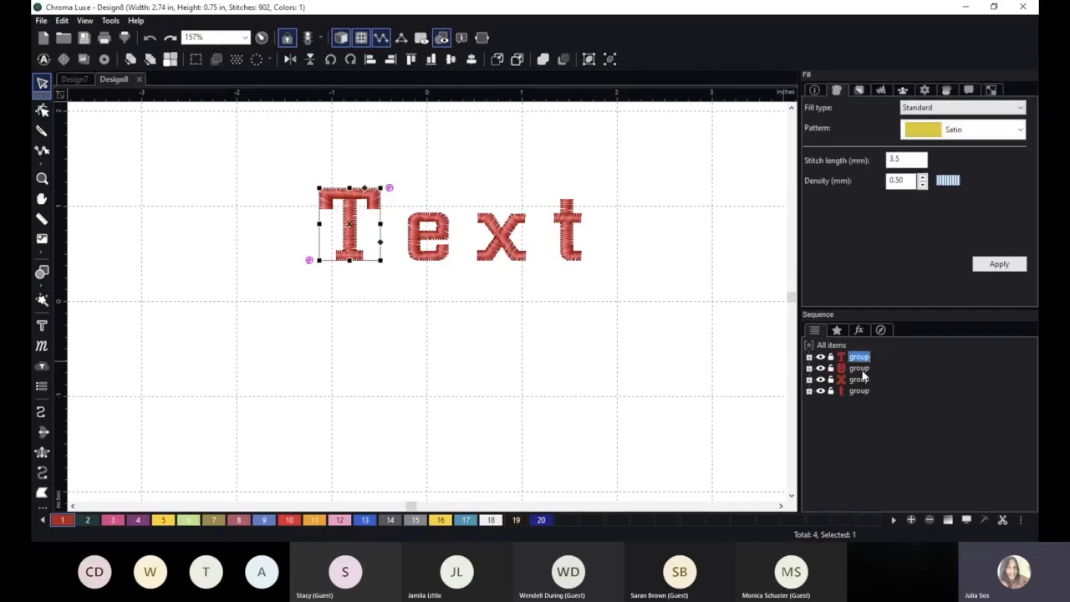
Edit the outline of the letter e so its bottom edge bulges downward in a rounded curve.
left_click(861, 369)
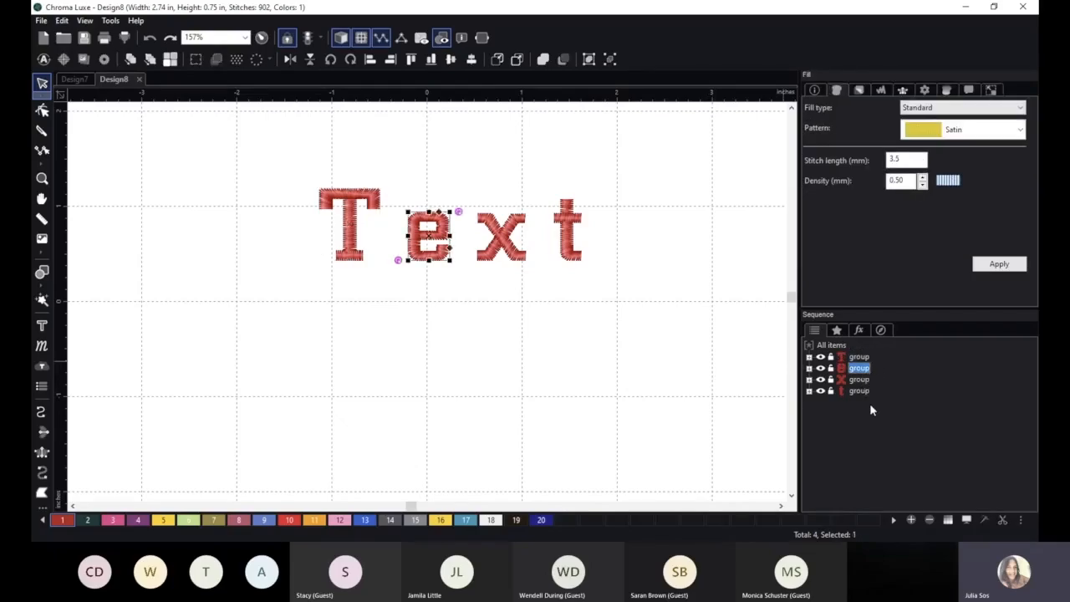
scroll(429, 259, "up", 1)
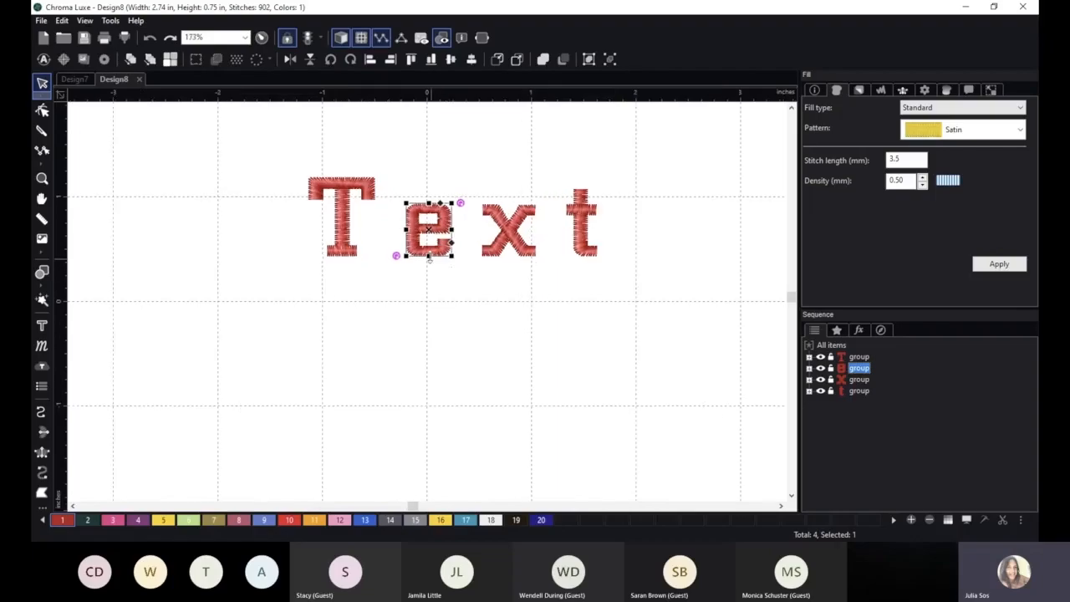
left_click(42, 111)
scroll(444, 284, "up", 5)
scroll(444, 284, "up", 3)
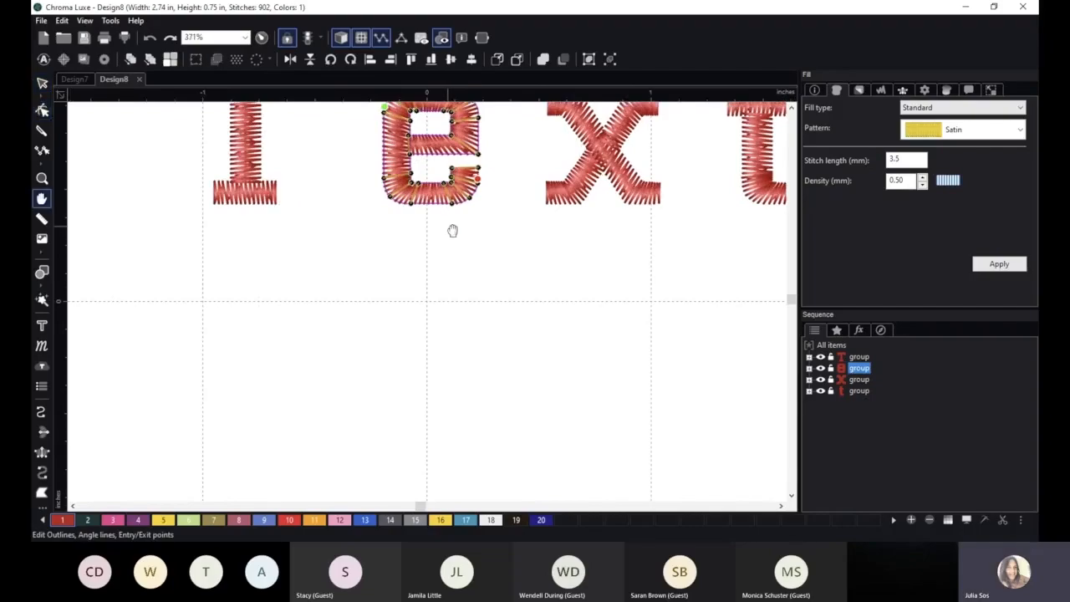
left_click_drag(454, 231, 450, 350)
scroll(450, 350, "up", 2)
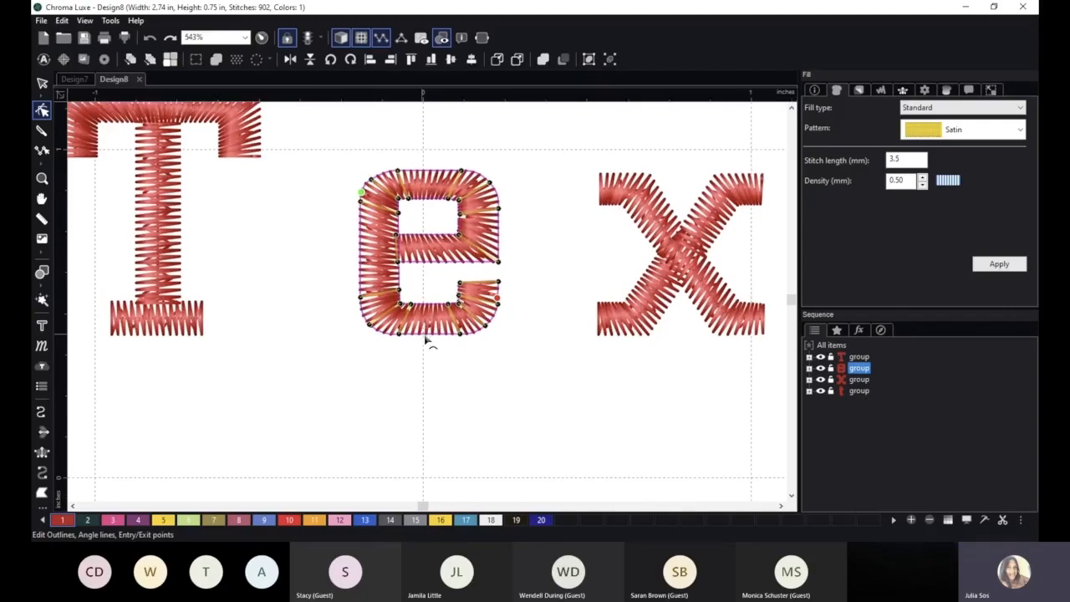
left_click_drag(432, 342, 433, 369)
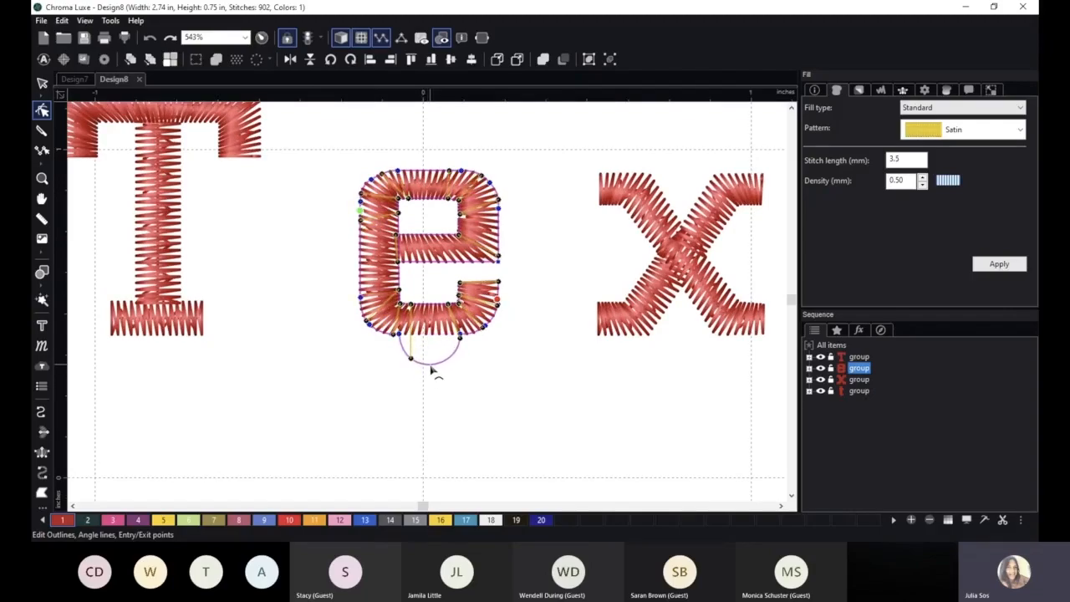
left_click(452, 388)
Curve the top edge of the letter e's outline upward into a rounded bulge.
left_click(438, 194)
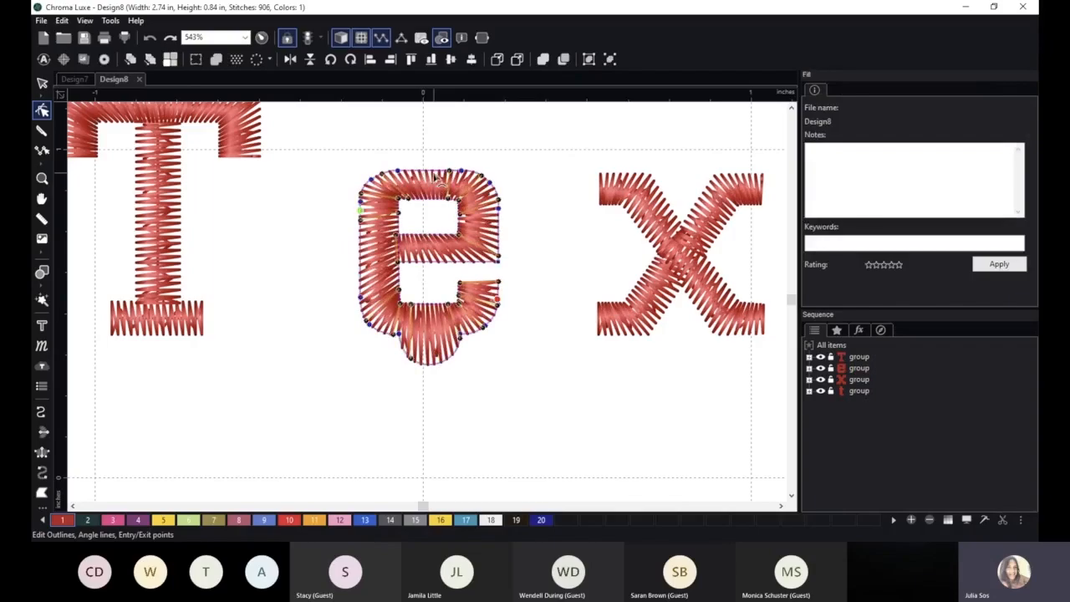
left_click_drag(436, 173, 432, 142)
left_click(510, 435)
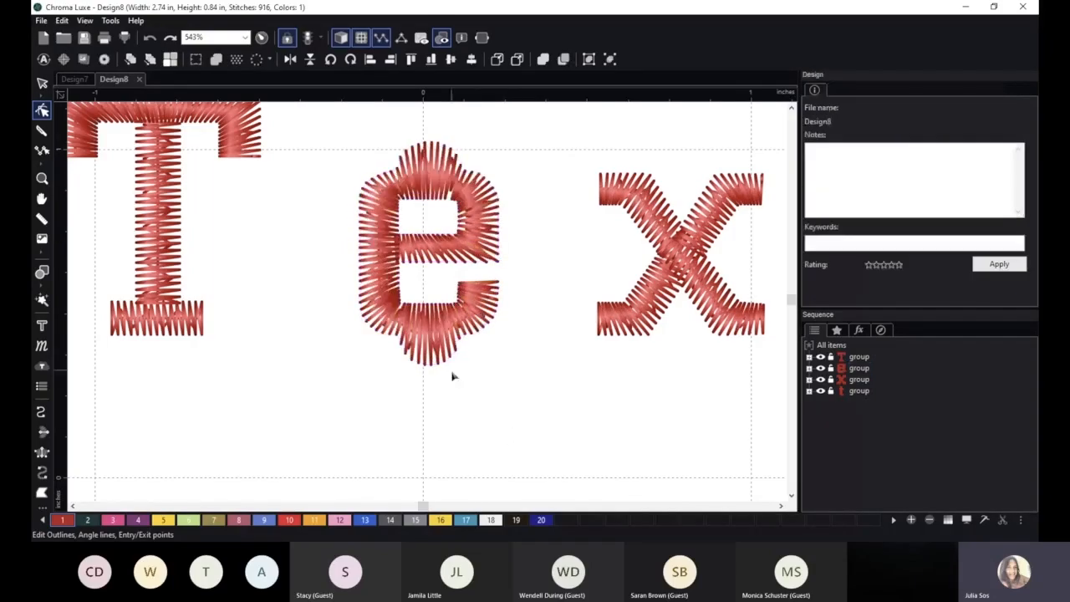
Curve the outer left edge of the letter e's outline outward into a rounded bulge.
scroll(451, 376, "down", 1)
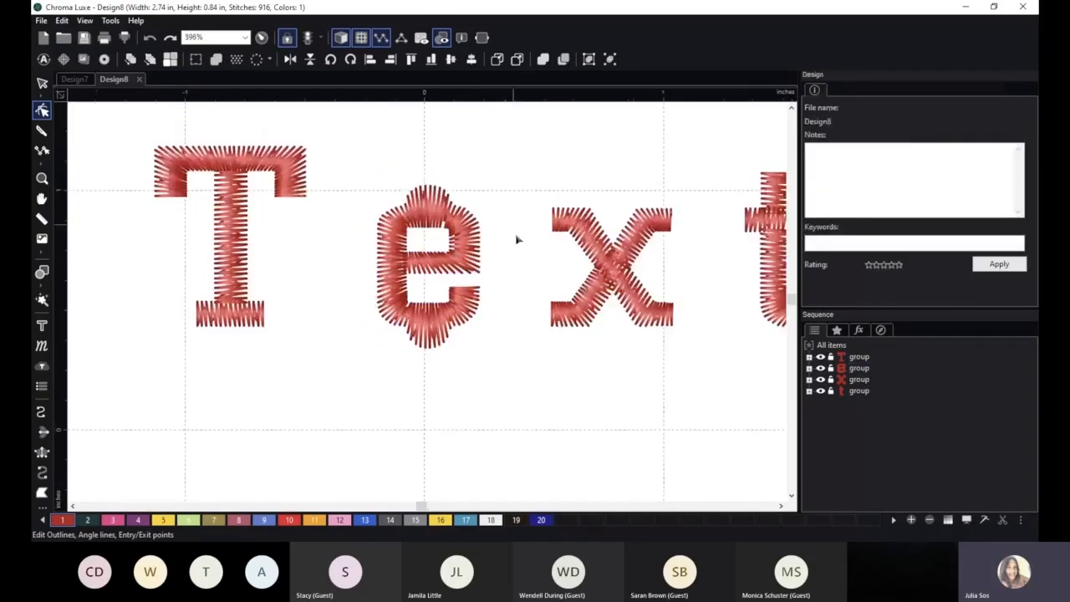
left_click(391, 260)
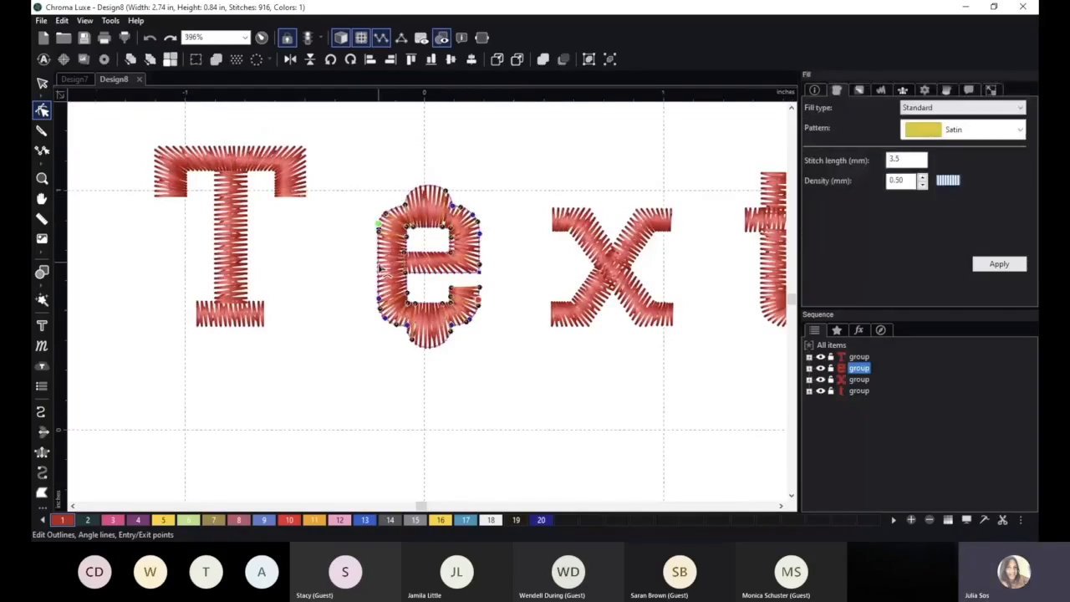
left_click_drag(381, 268, 362, 270)
left_click(406, 377)
scroll(432, 353, "down", 1)
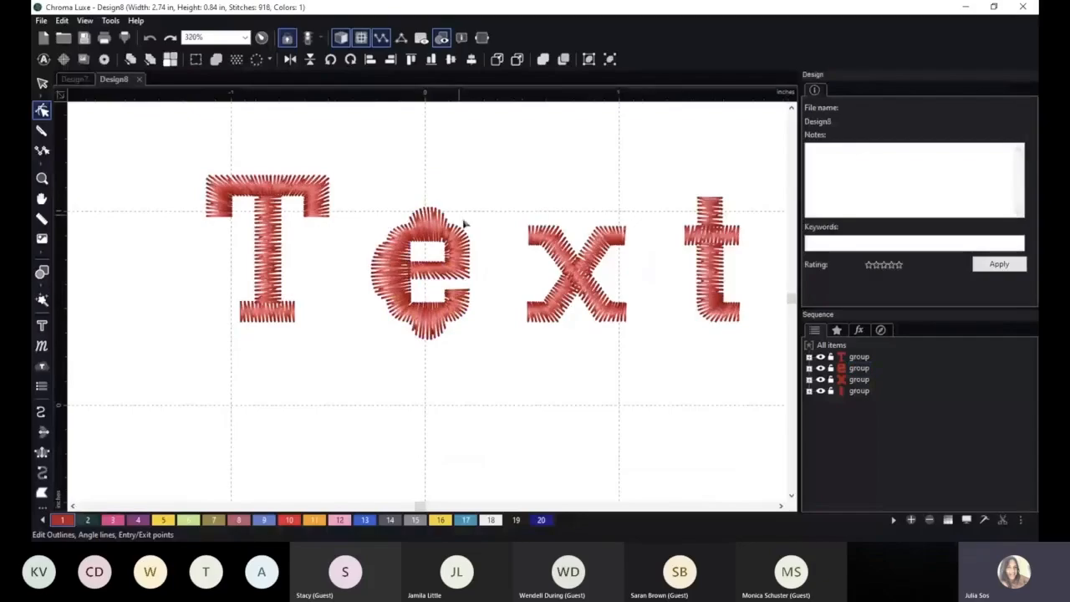
scroll(493, 321, "down", 1)
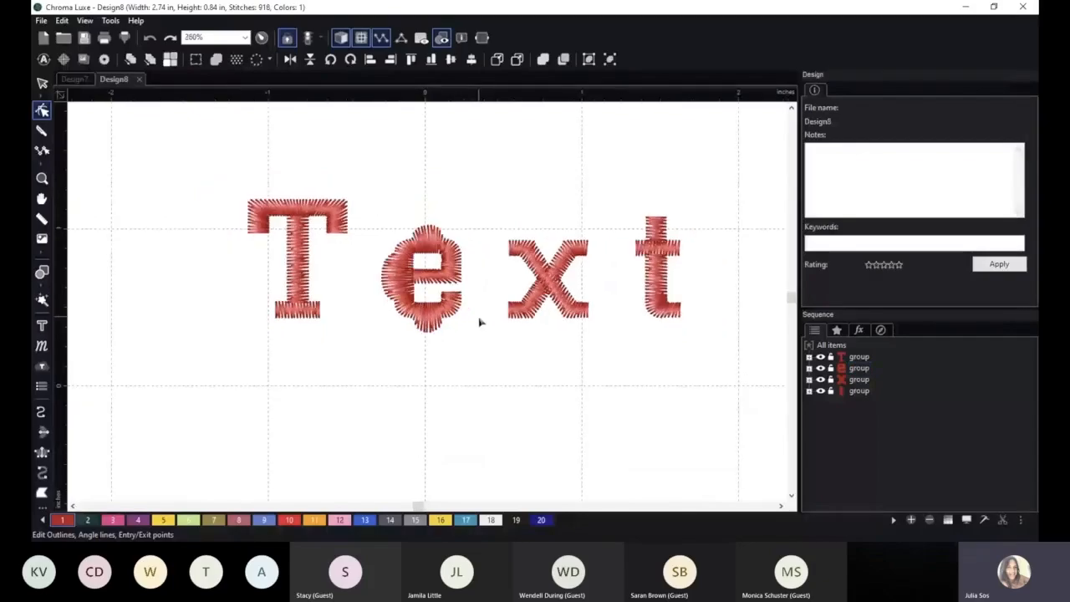
Pull the outline node at the right end of the e's crossbar toward the x to form a long point.
scroll(479, 321, "up", 1)
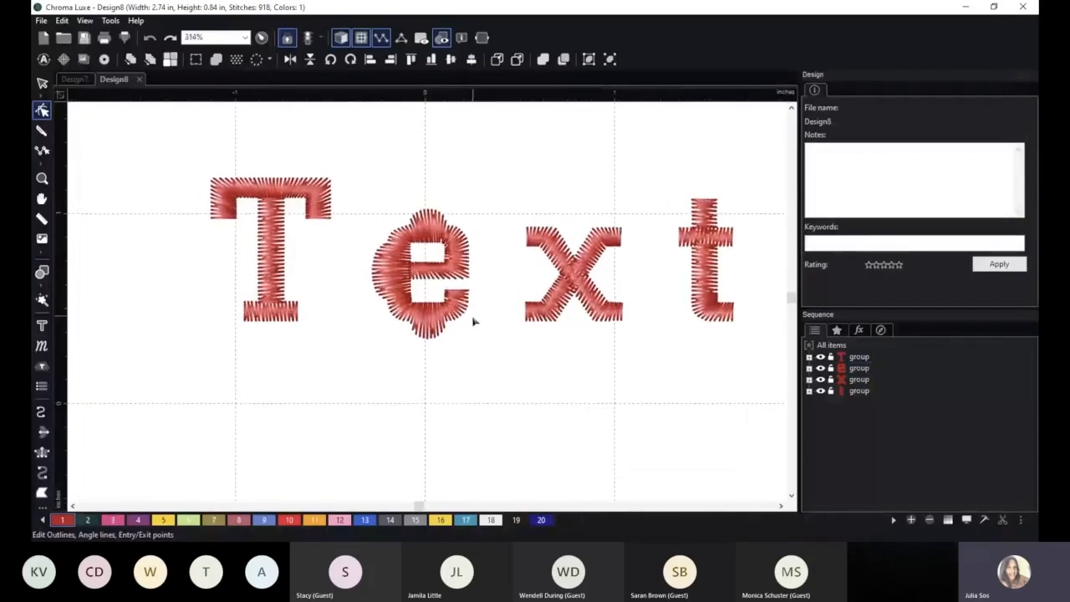
scroll(473, 320, "up", 1)
left_click(485, 255)
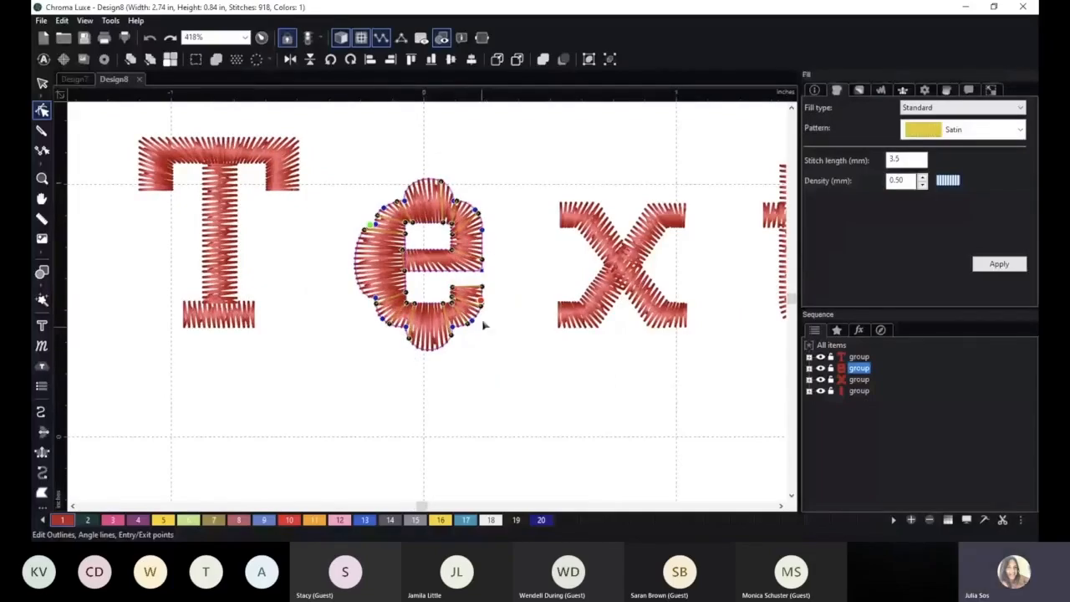
left_click_drag(483, 272, 535, 271)
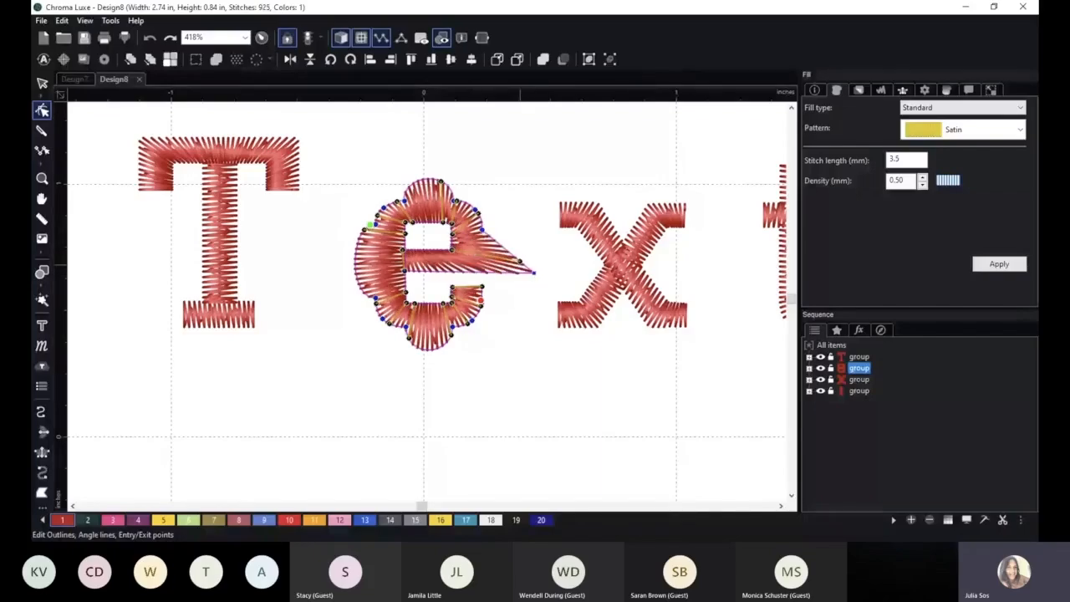
scroll(521, 373, "down", 2)
left_click(494, 321)
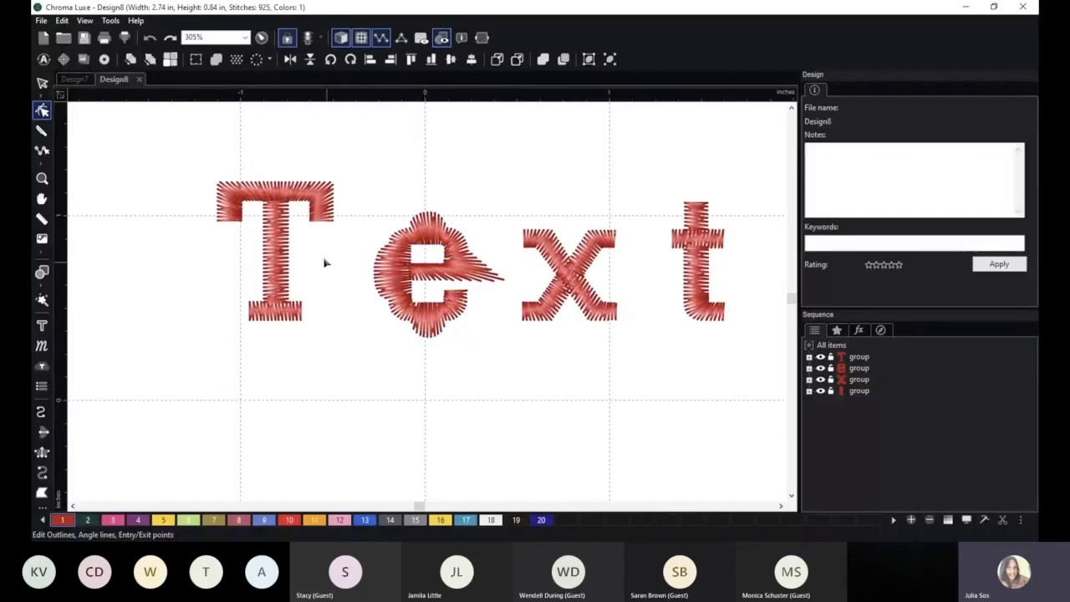
Examine the broken-up letters individually by selecting the T, e, x and t groups one at a time.
left_click(211, 185)
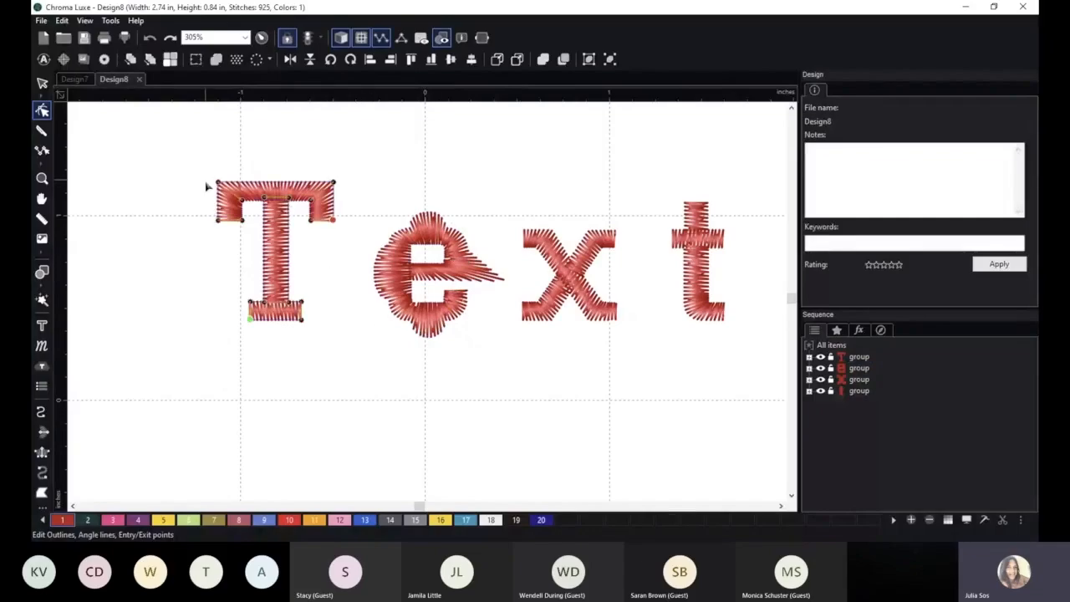
left_click(346, 323)
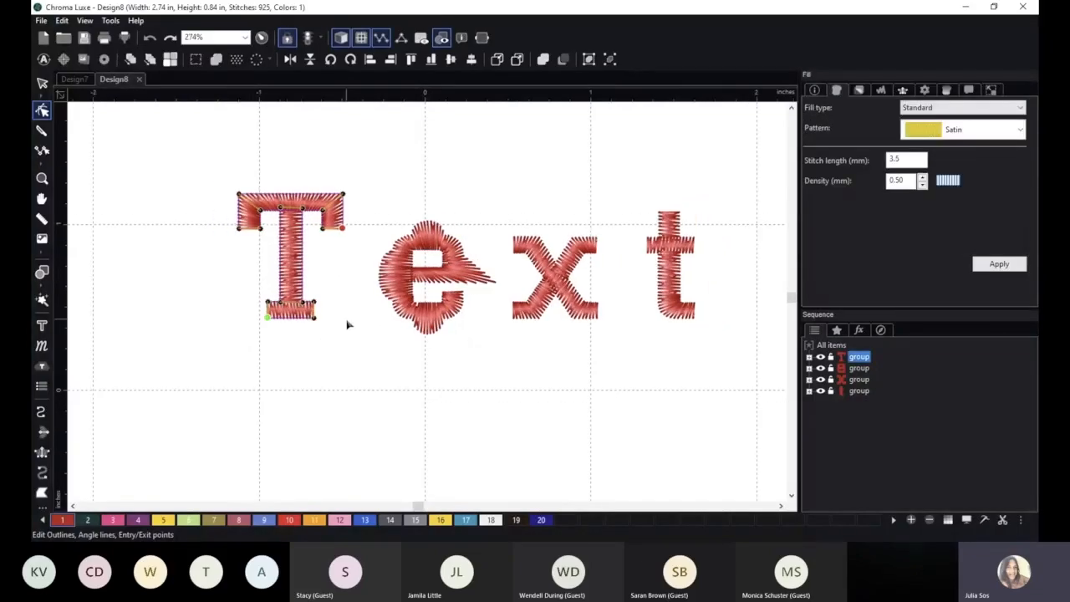
scroll(418, 343, "down", 2)
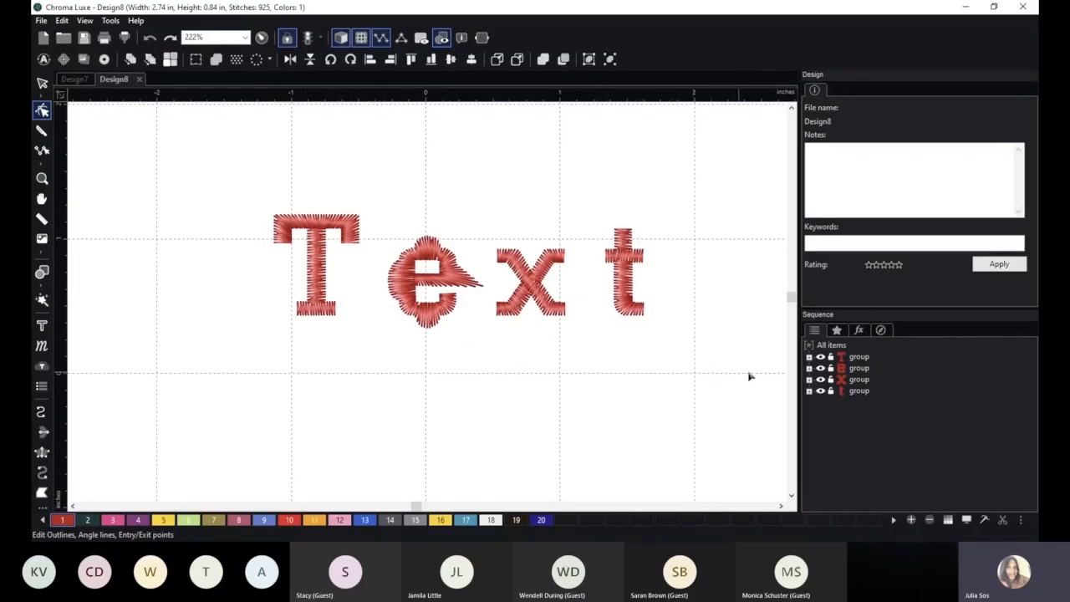
left_click(858, 368)
left_click(858, 380)
left_click(858, 390)
left_click(858, 357)
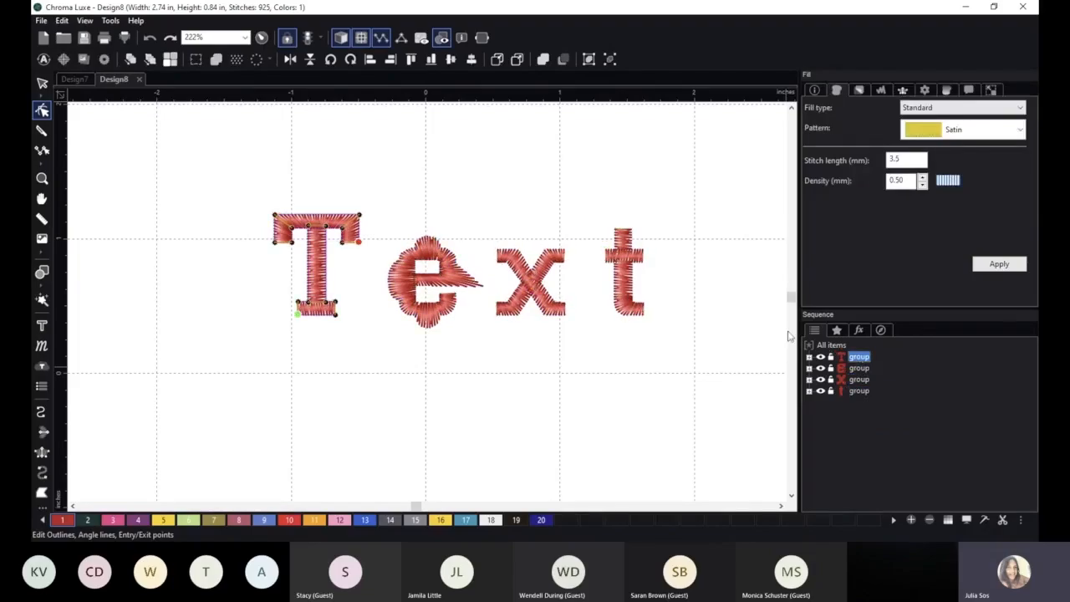
left_click(856, 368)
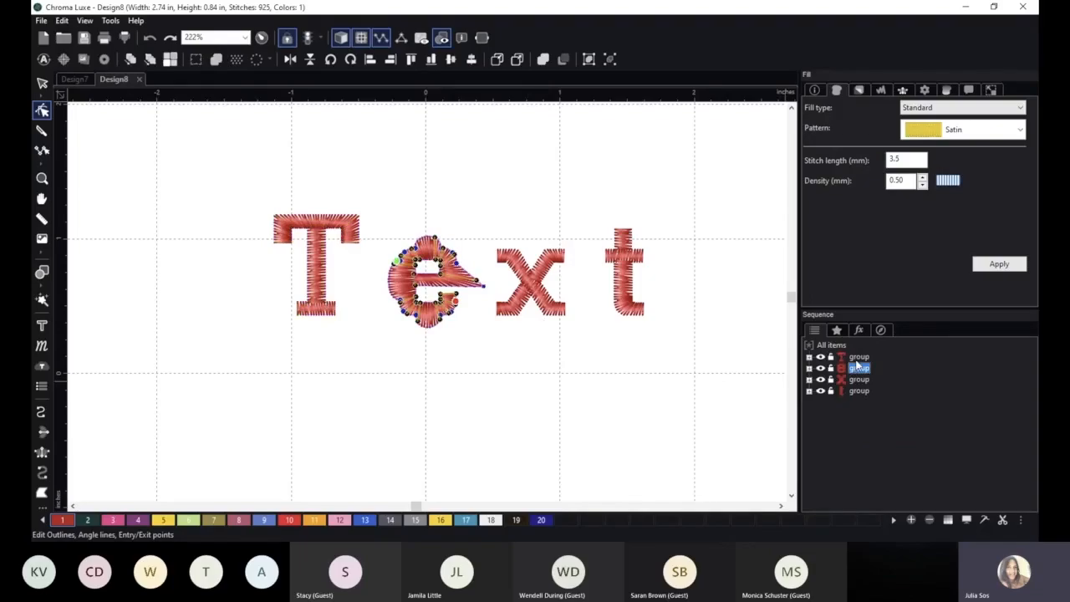
left_click(859, 357)
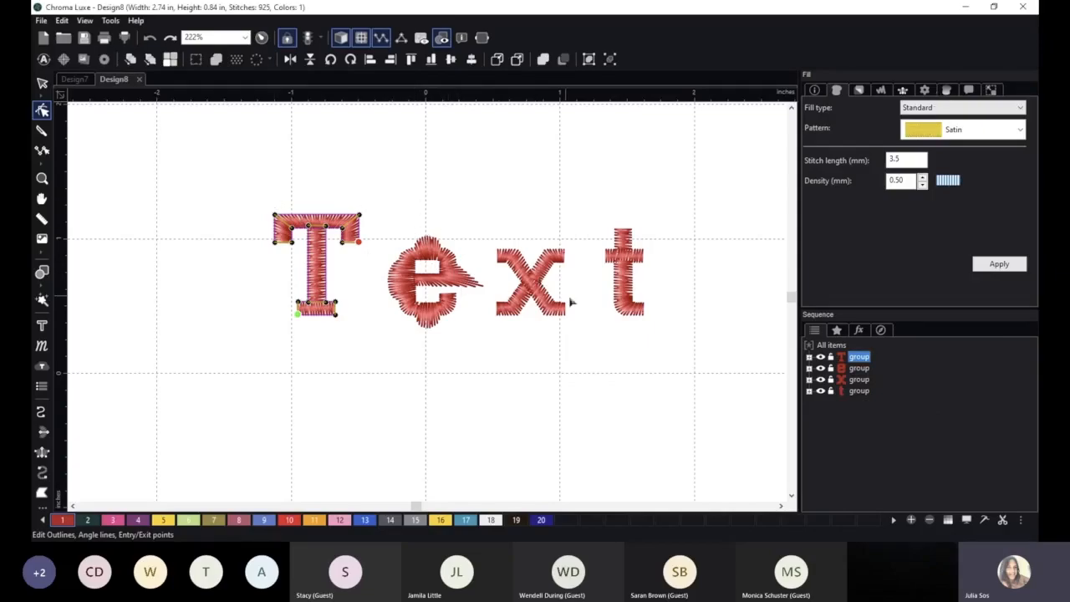
Select the x as a whole object and move it horizontally closer to the e.
left_click(548, 266)
scroll(598, 304, "down", 1)
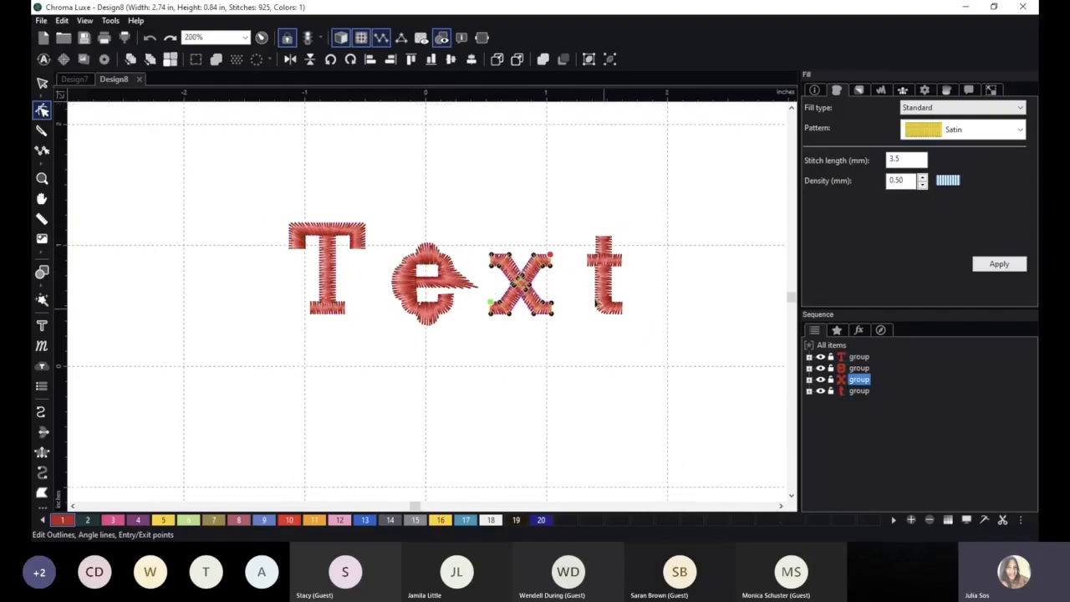
left_click(41, 82)
left_click(520, 286)
left_click_drag(524, 284, 494, 284)
left_click(498, 372)
Rotate the t clockwise into a diagonal slant, enlarge it slightly and place it close beside the x.
left_click(614, 266)
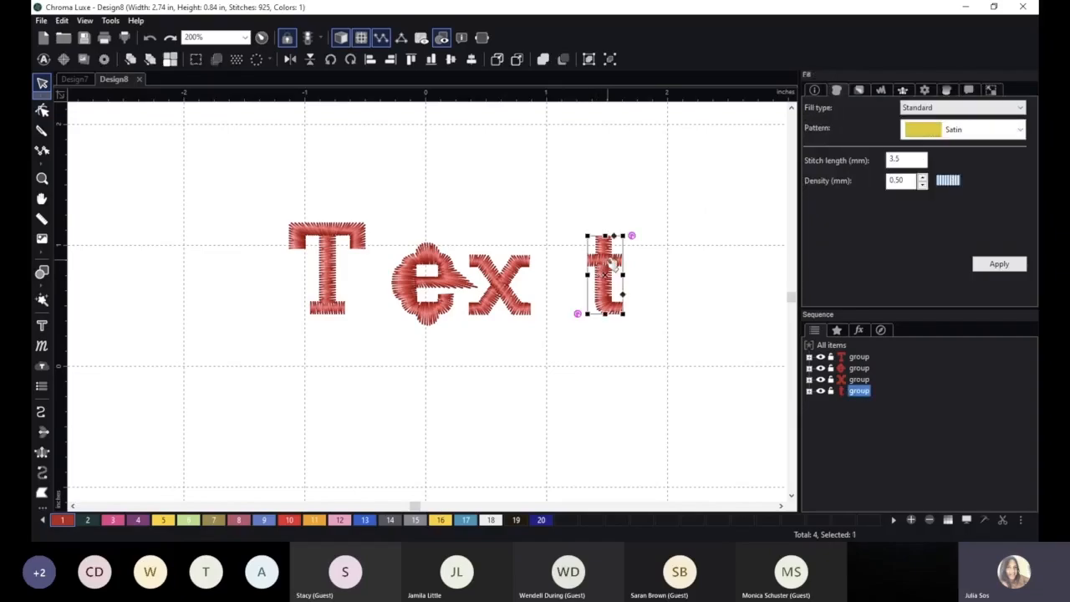
left_click_drag(632, 235, 580, 273)
left_click_drag(538, 329, 511, 358)
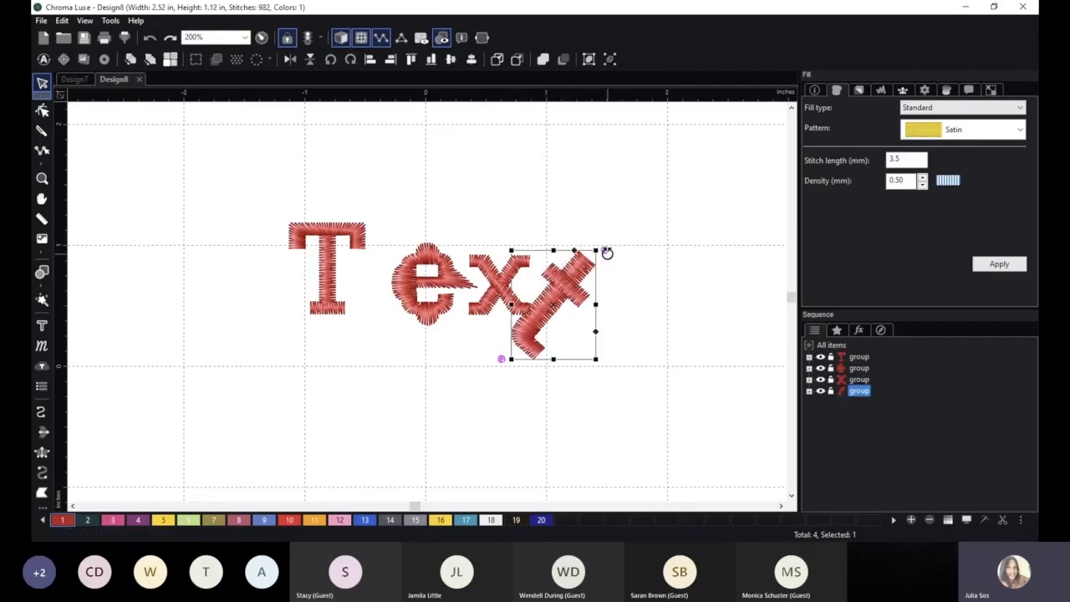
left_click_drag(596, 248, 606, 238)
left_click_drag(568, 278, 589, 275)
left_click(508, 377)
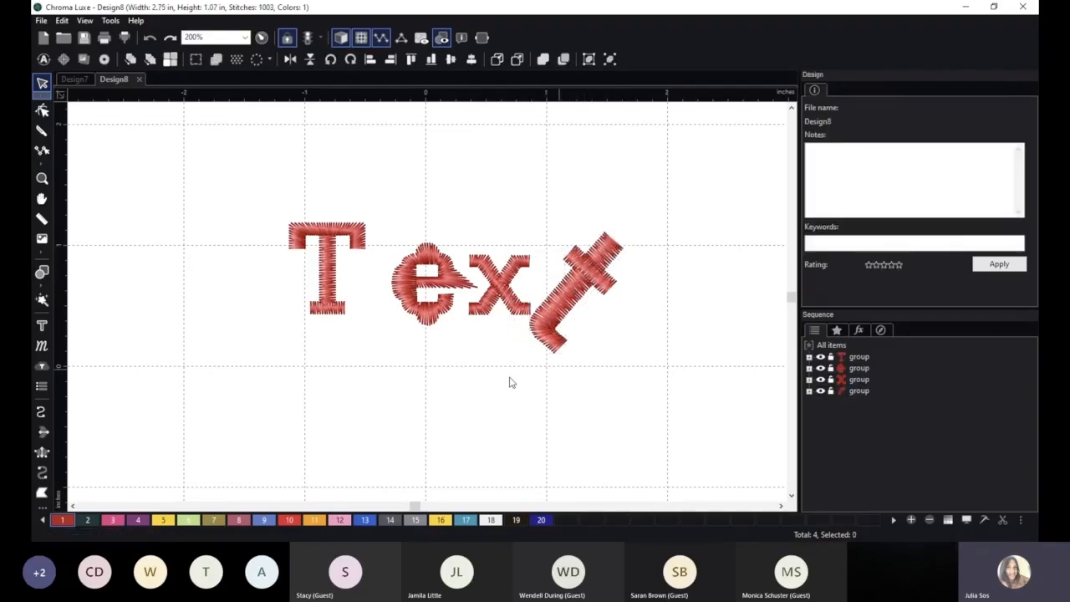
Move the capital T horizontally toward the e to close the gap between them.
left_click(316, 265)
left_click_drag(333, 258, 368, 256)
left_click(438, 367)
scroll(447, 372, "up", 1)
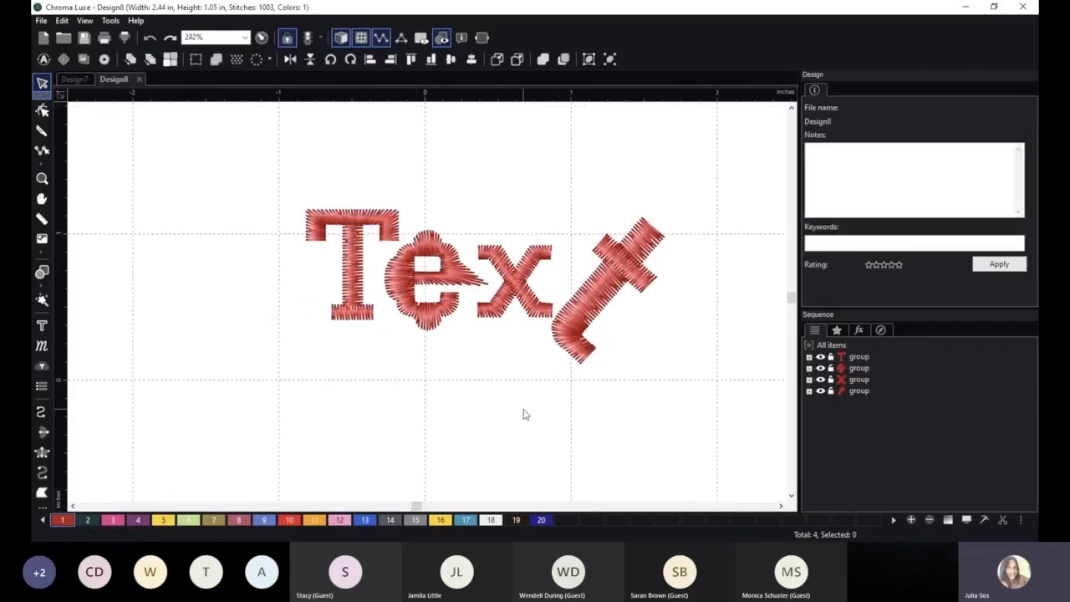
scroll(437, 397, "down", 2)
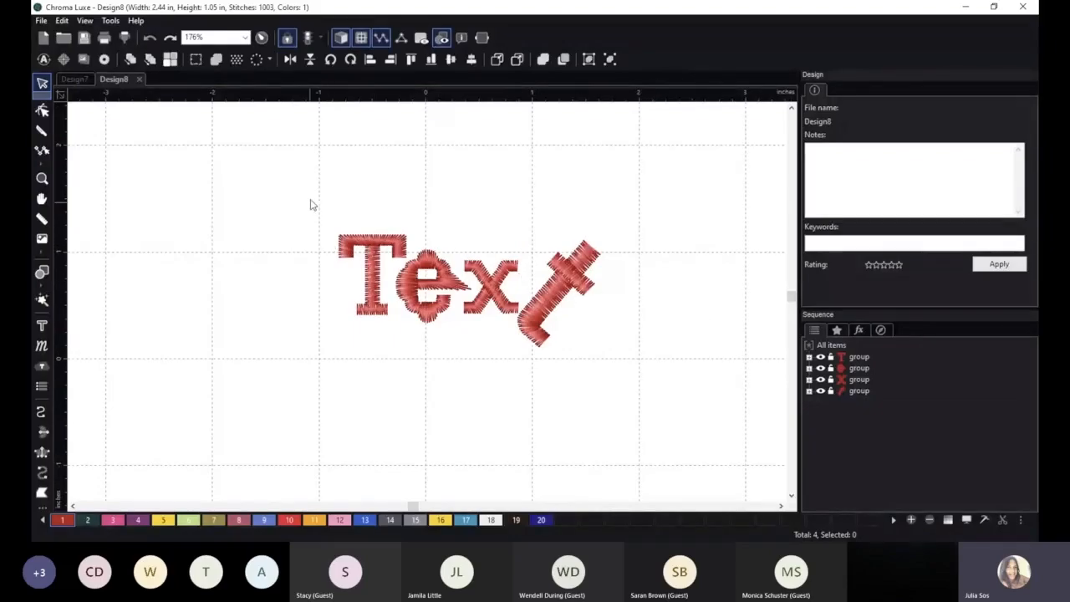
Select all four letters and combine them into one group.
left_click_drag(302, 185, 643, 396)
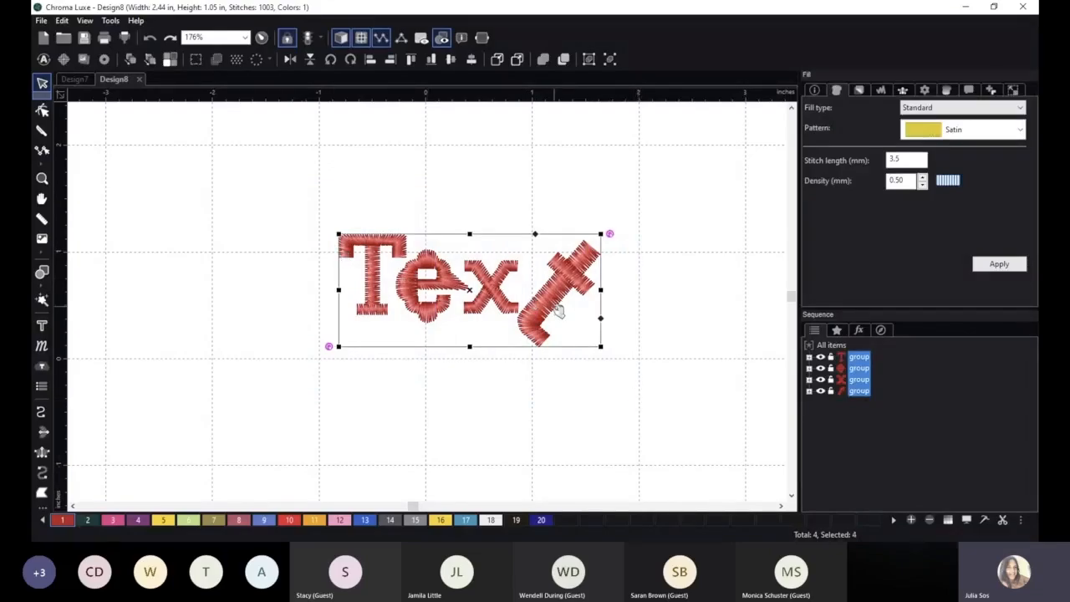
right_click(485, 276)
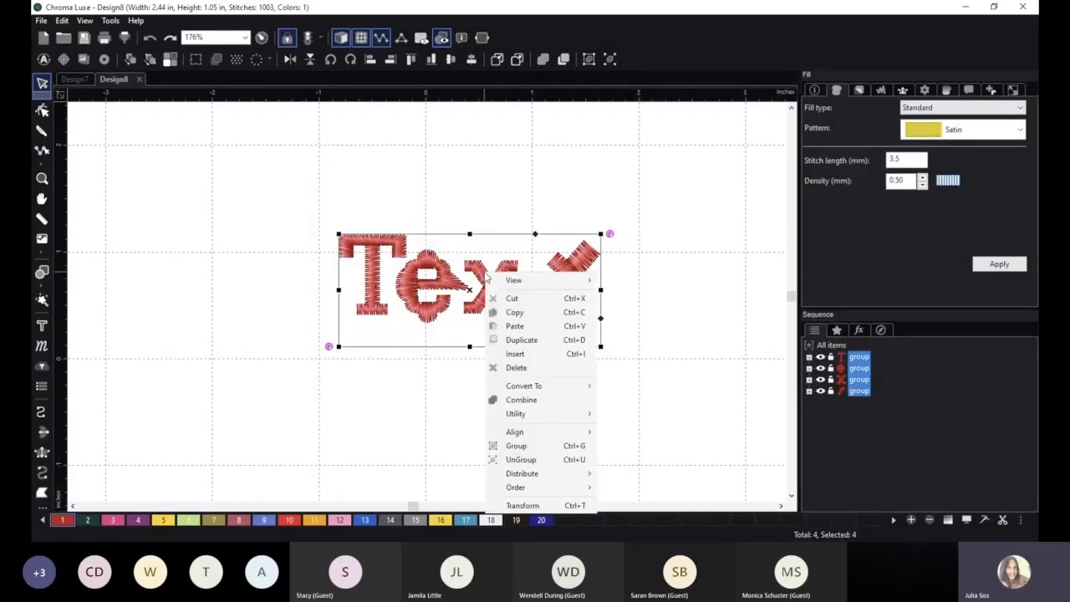
left_click(543, 448)
Scale the grouped lettering to about 2.78 by 1.19 in and reposition it just above the design's centre.
left_click_drag(460, 273, 418, 380)
left_click_drag(525, 278, 612, 238)
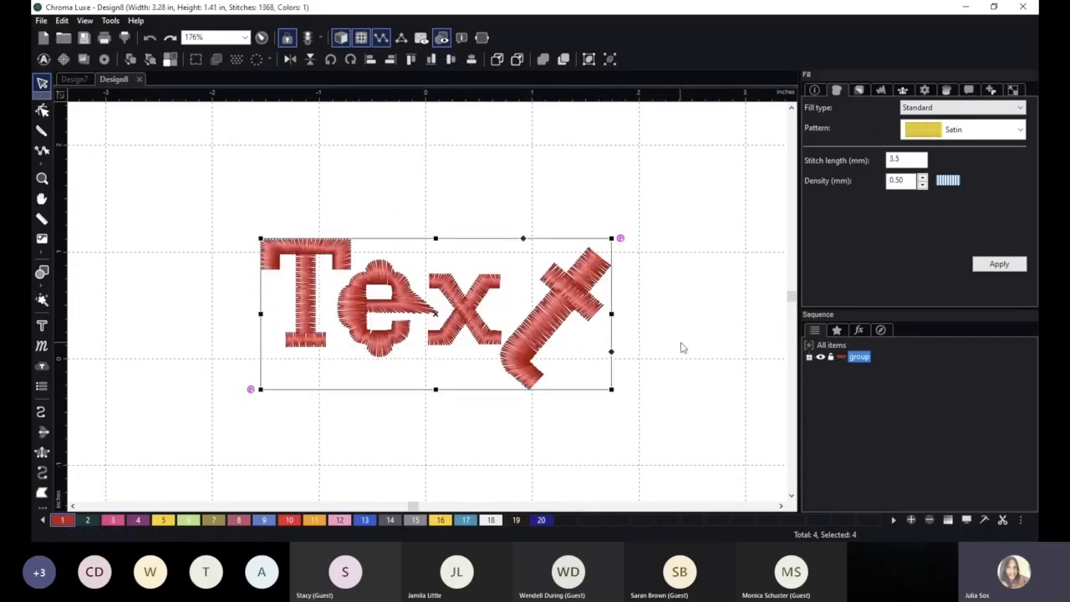
left_click_drag(613, 389, 565, 363)
left_click_drag(423, 305, 474, 310)
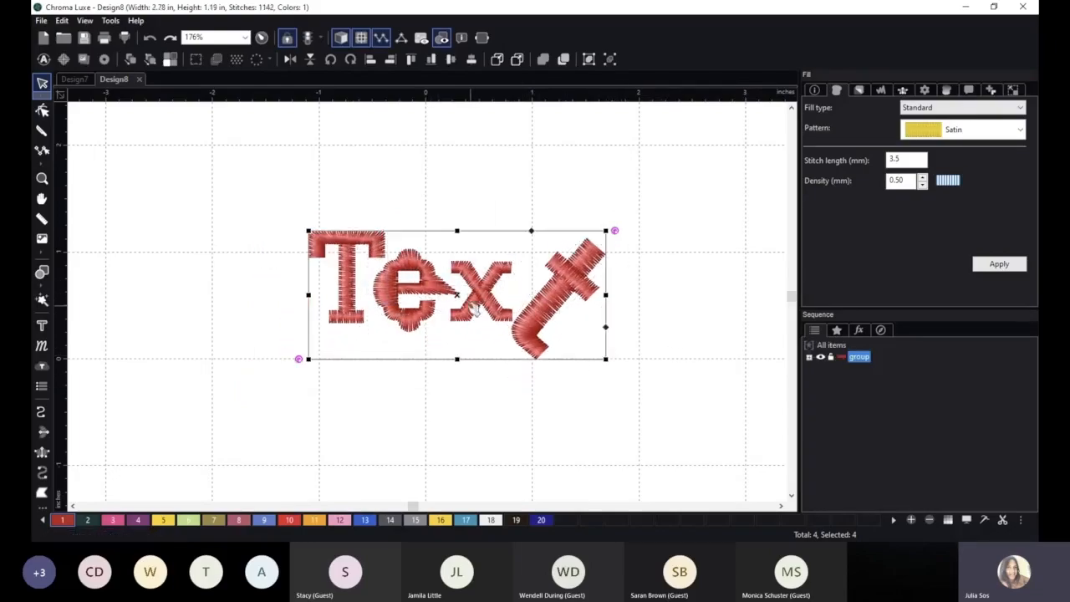
Ungroup the lettering into separate letters and move the slanted t slightly down and away from the x.
right_click(475, 293)
left_click(523, 480)
left_click(464, 400)
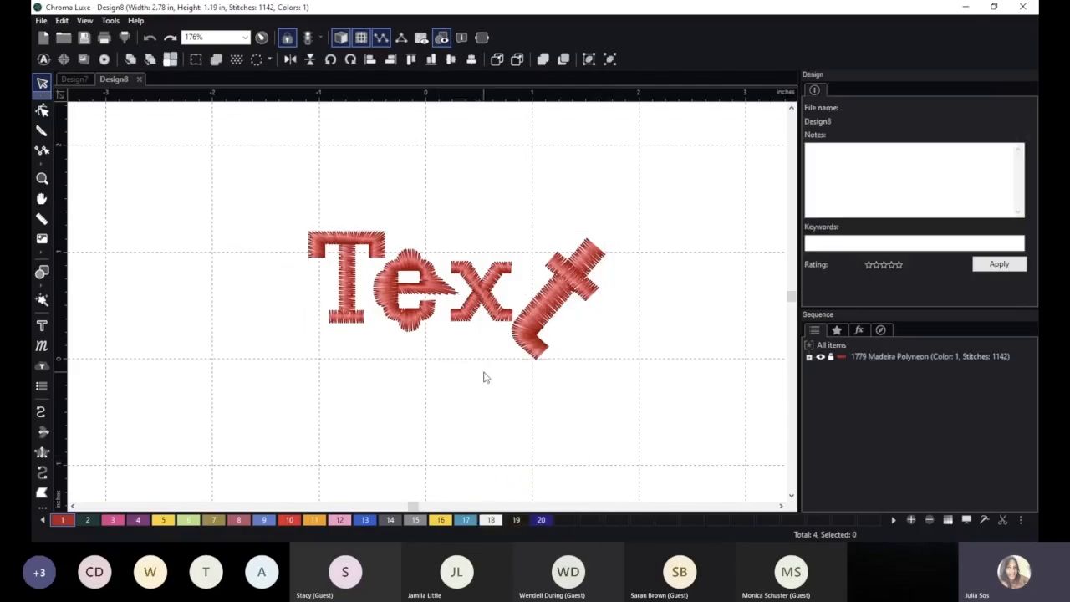
scroll(474, 430, "up", 1)
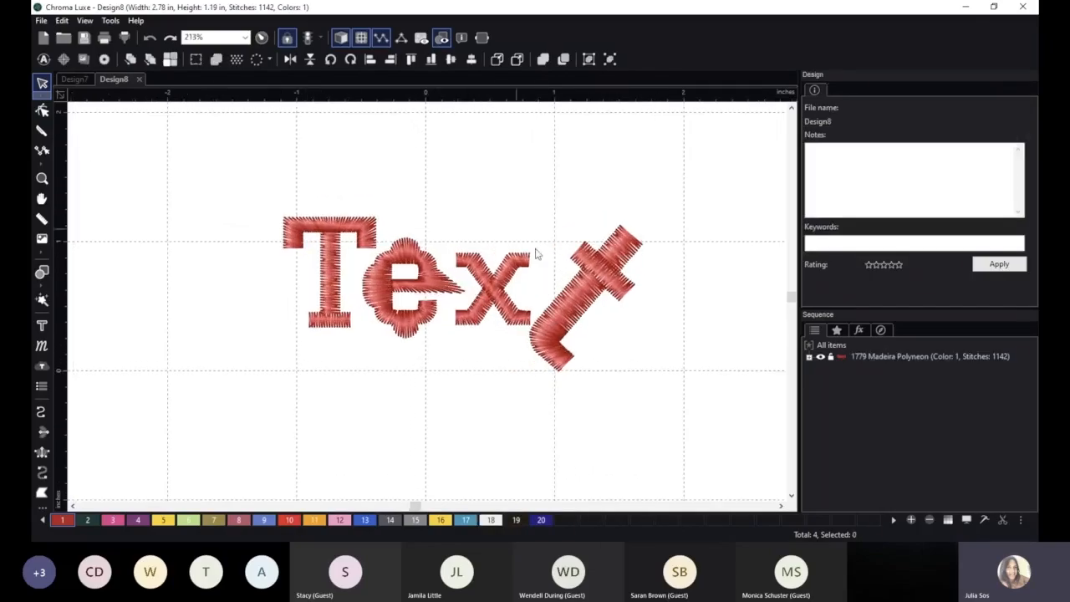
left_click_drag(589, 315, 595, 313)
left_click(453, 423)
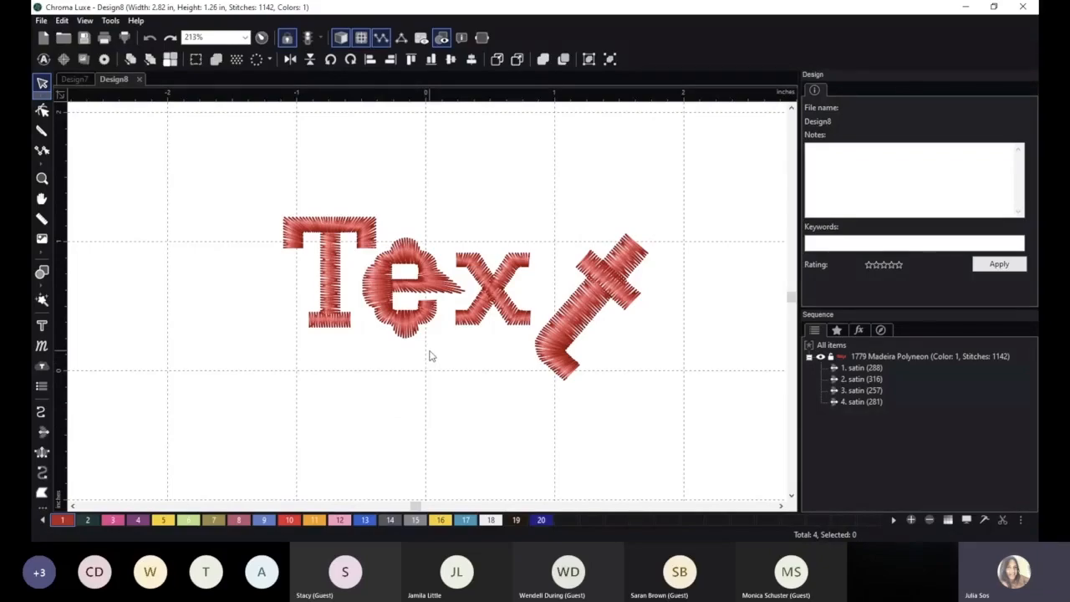
Edit the capital T's outline and move the angle-line ends at its two upper corners inward along the top edge.
scroll(439, 373, "up", 1)
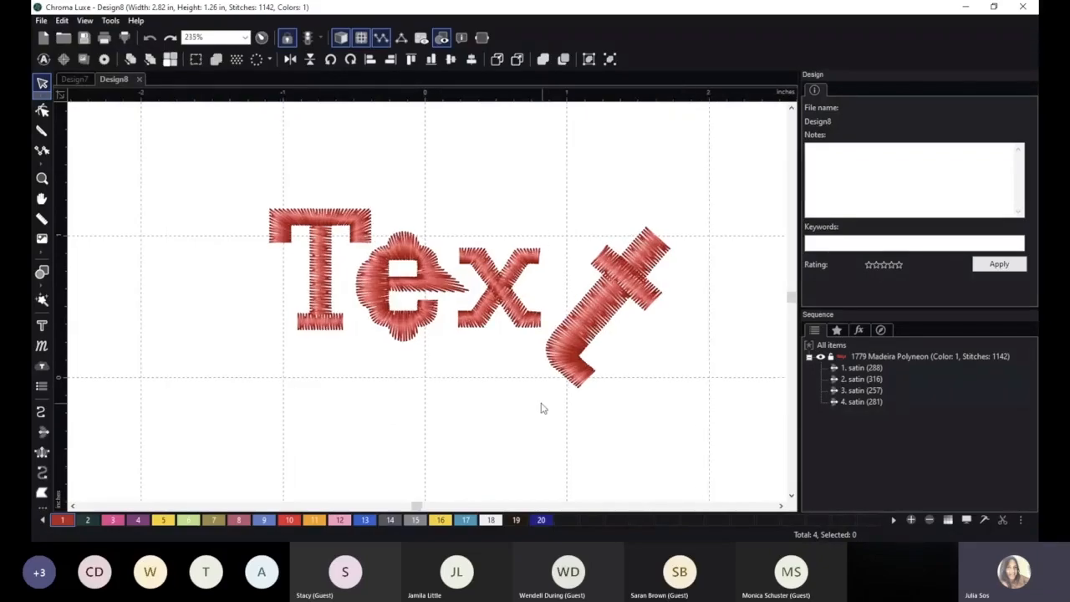
scroll(489, 401, "up", 1)
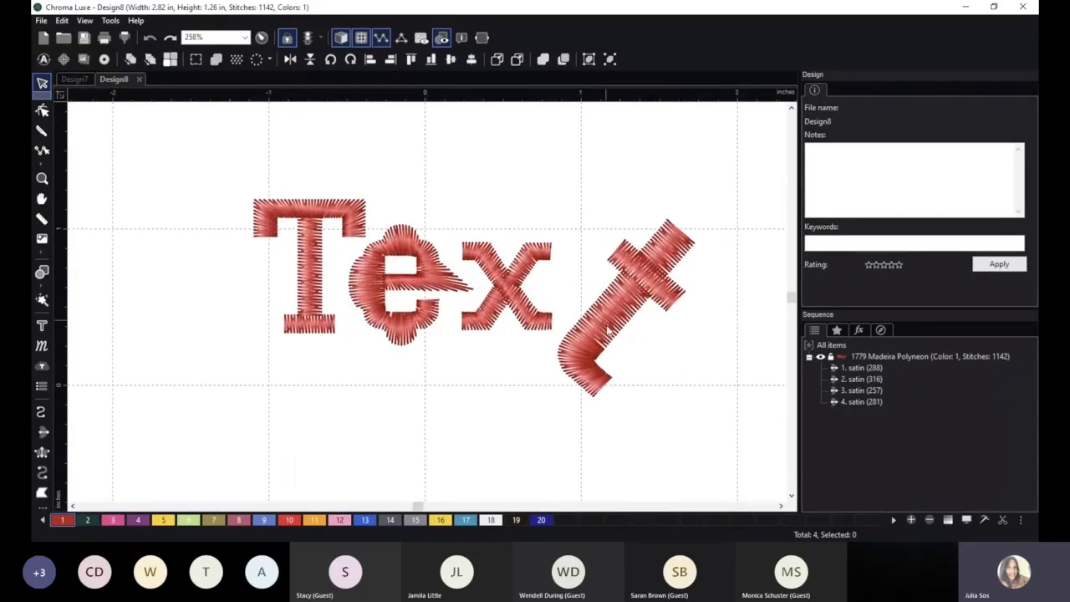
left_click(361, 285)
left_click(311, 251)
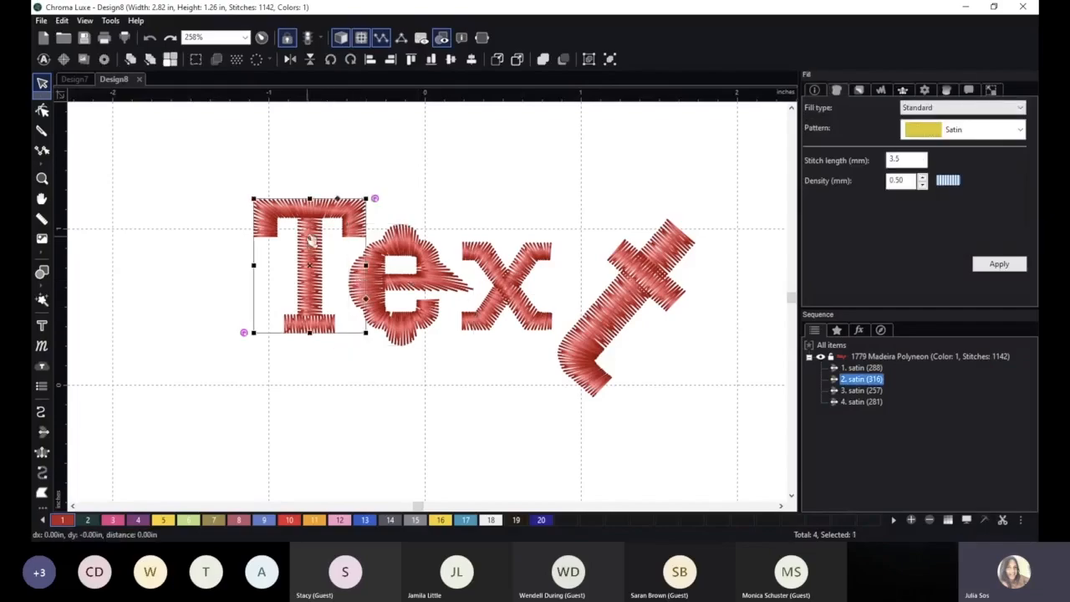
left_click(42, 109)
scroll(232, 211, "up", 1)
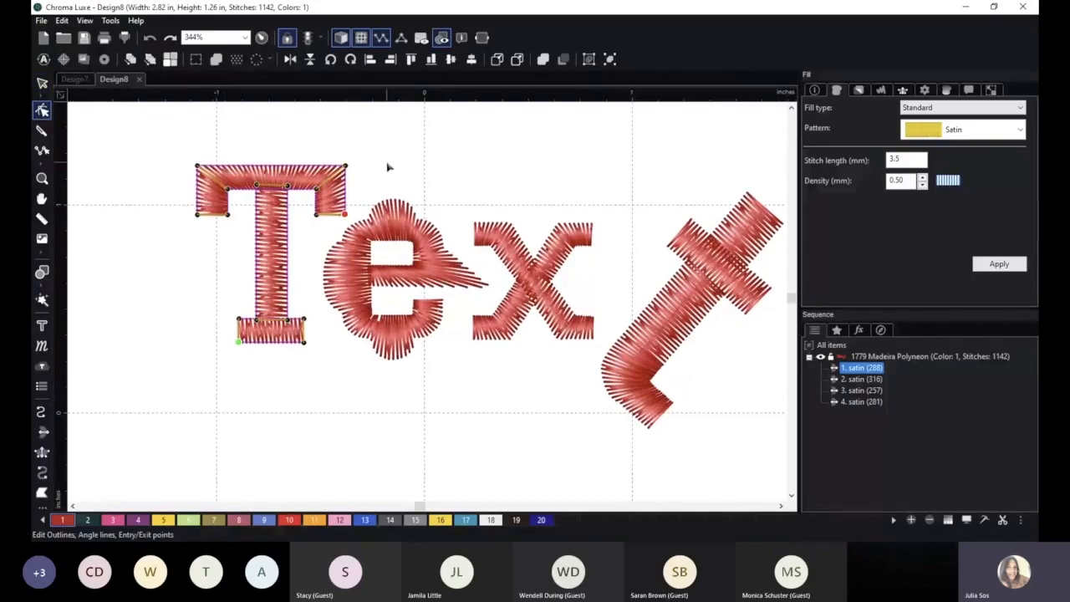
scroll(471, 191, "up", 1)
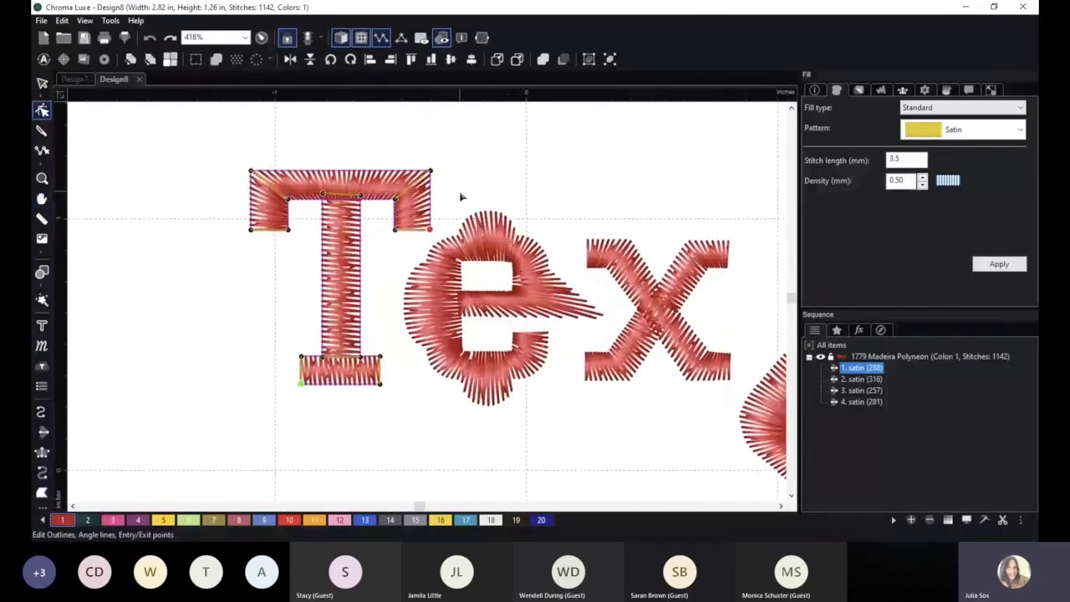
left_click_drag(251, 172, 284, 169)
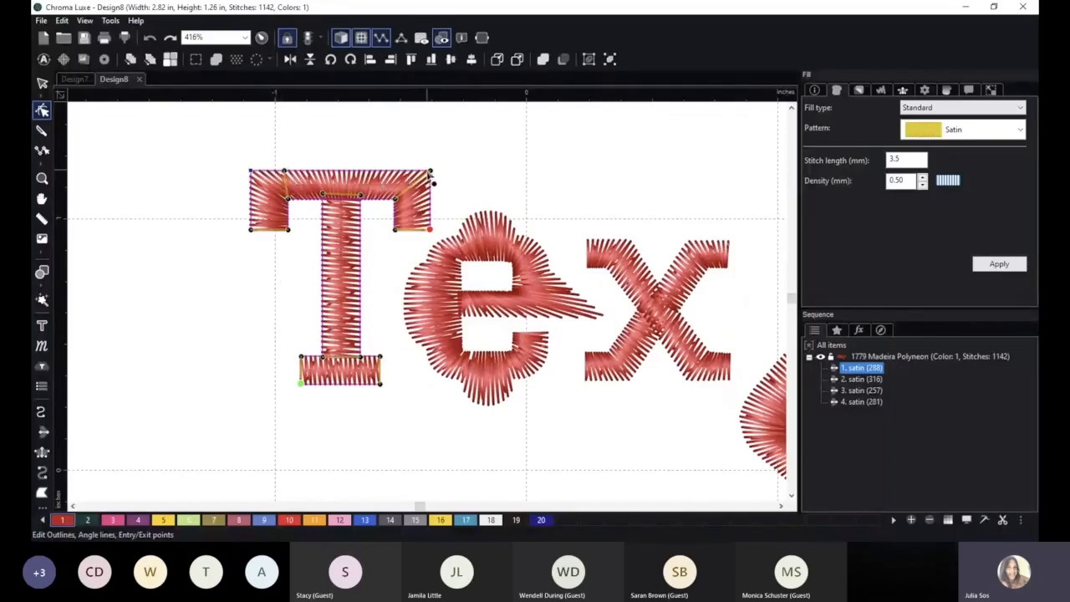
left_click_drag(430, 173, 412, 172)
left_click(311, 145)
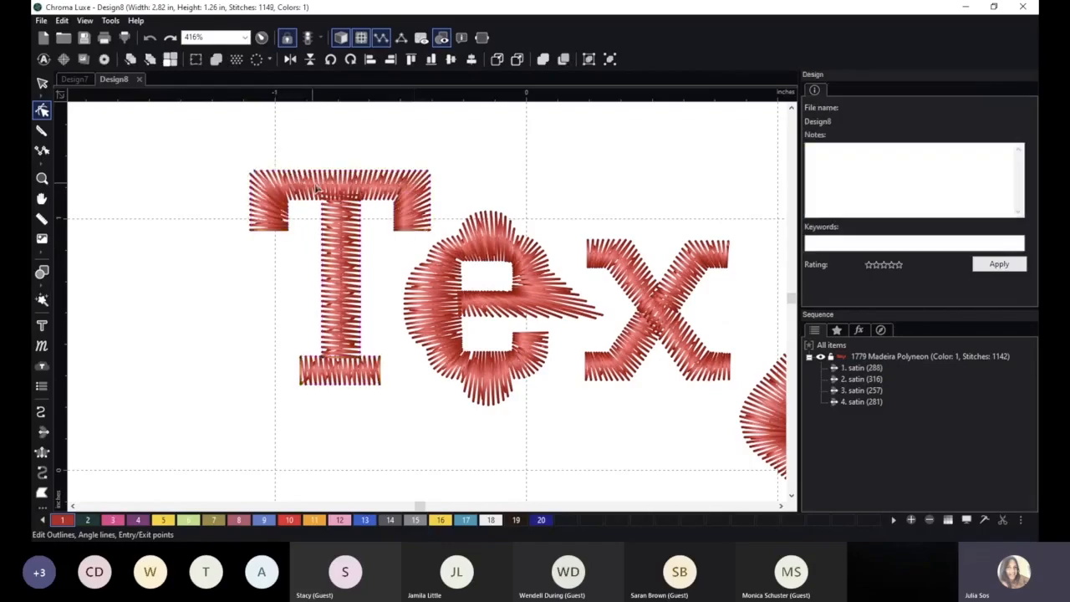
Fine-tune the T's two upper angle-line ends so they sit nearly above the inner corners of the arms.
left_click(326, 219)
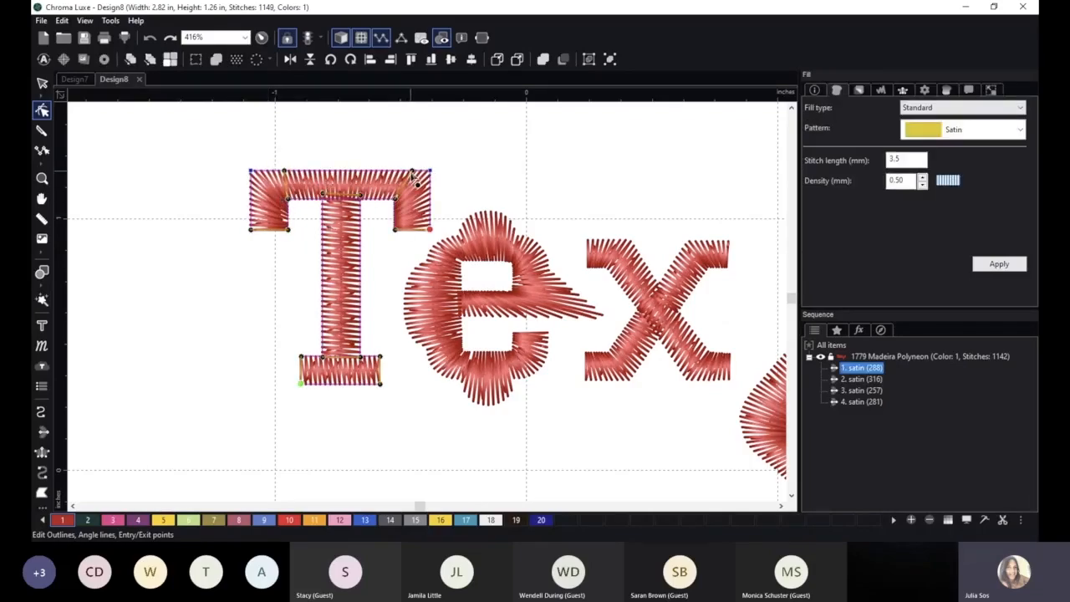
left_click_drag(412, 172, 403, 173)
left_click_drag(284, 171, 288, 171)
left_click(390, 241)
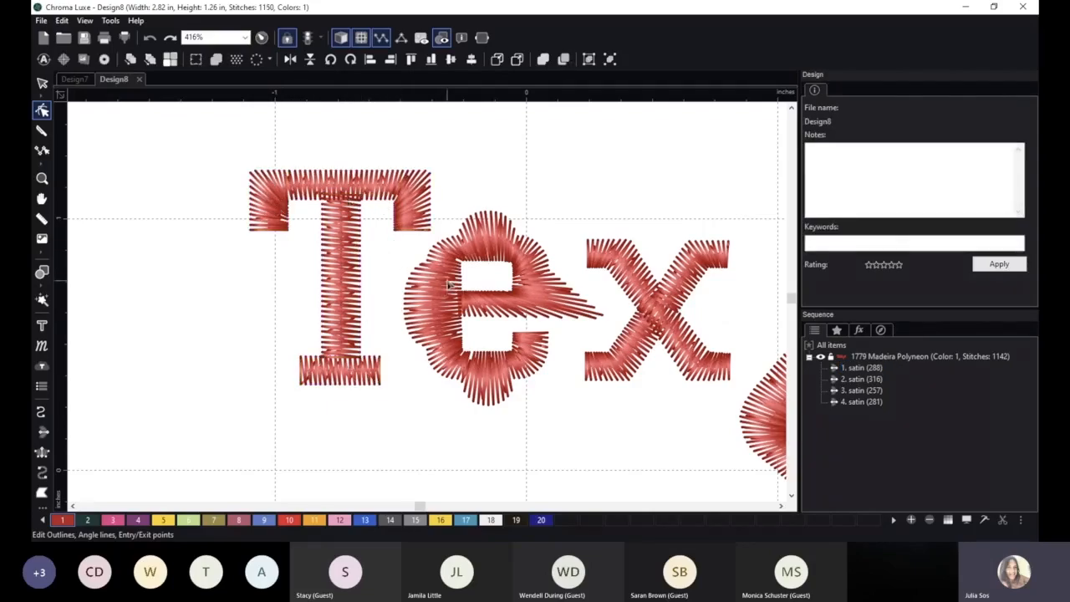
Curve both sides of the T's stem outward into a wide barrel shape.
left_click(351, 266)
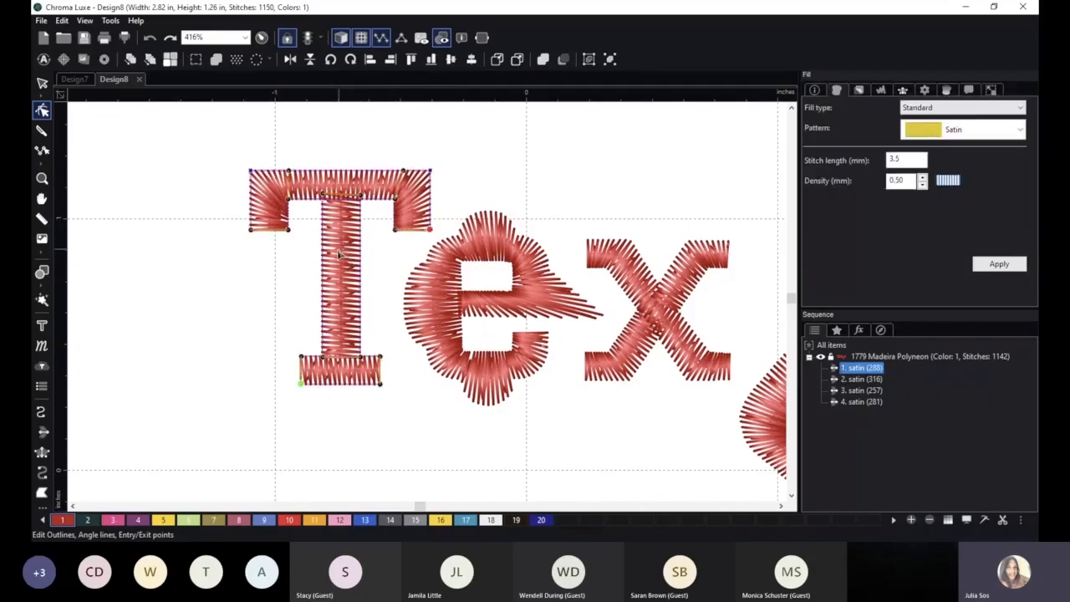
left_click_drag(325, 276, 375, 280)
left_click(398, 435)
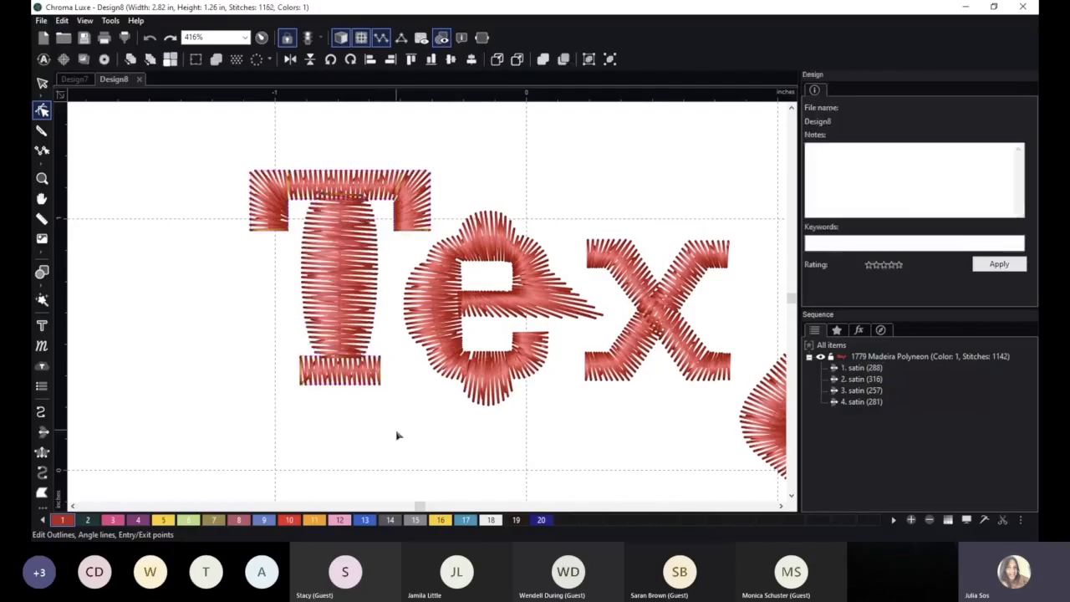
Pull the left arm's outer corner and the right arm's inner corner of the T downward to form slanted tips.
left_click(320, 192)
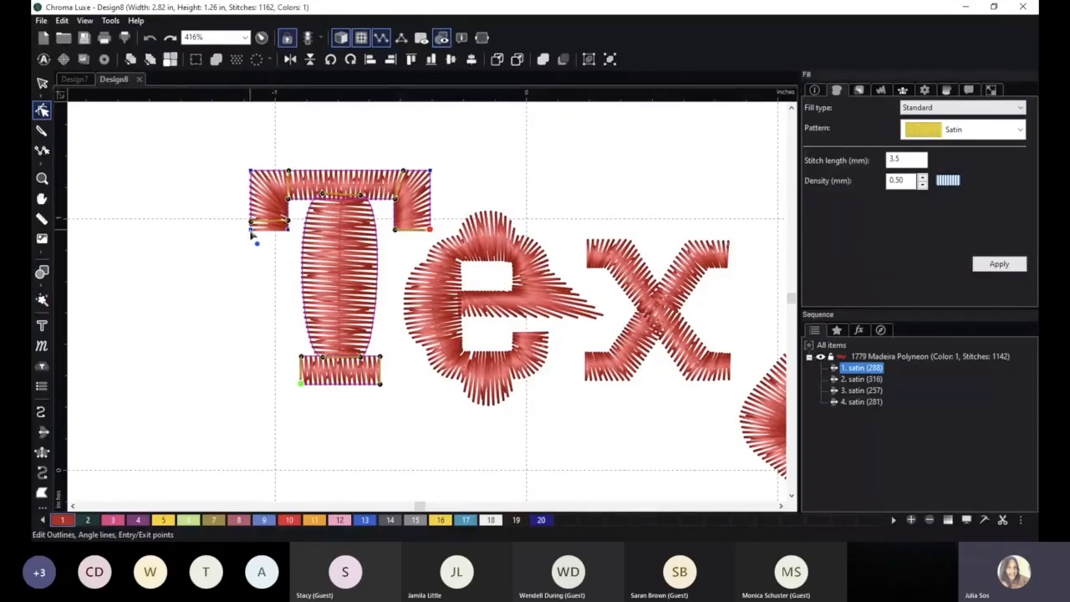
left_click_drag(250, 231, 250, 275)
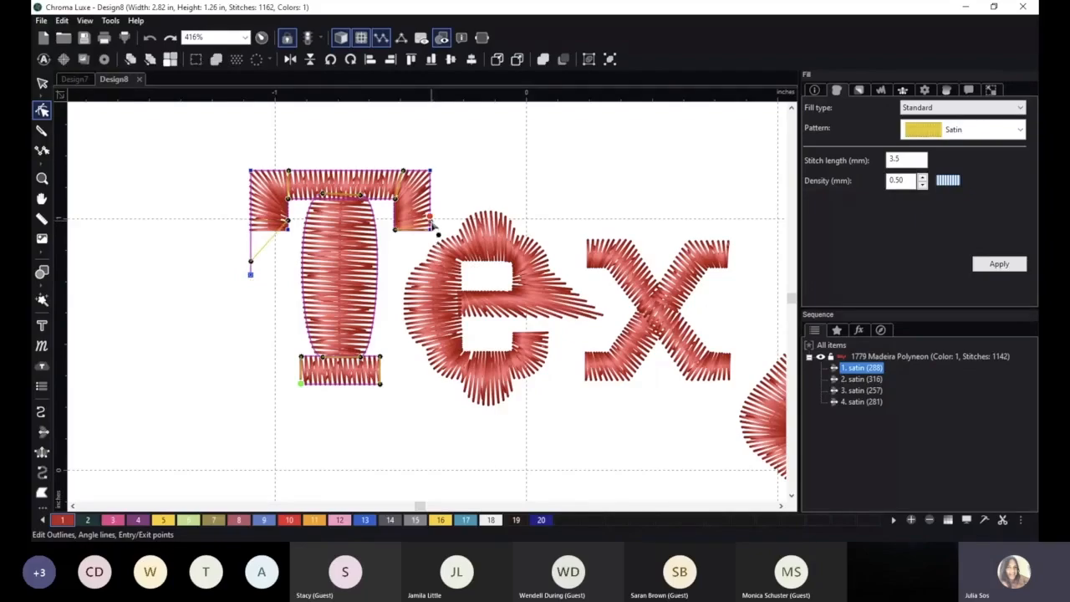
left_click_drag(396, 231, 396, 265)
left_click(409, 405)
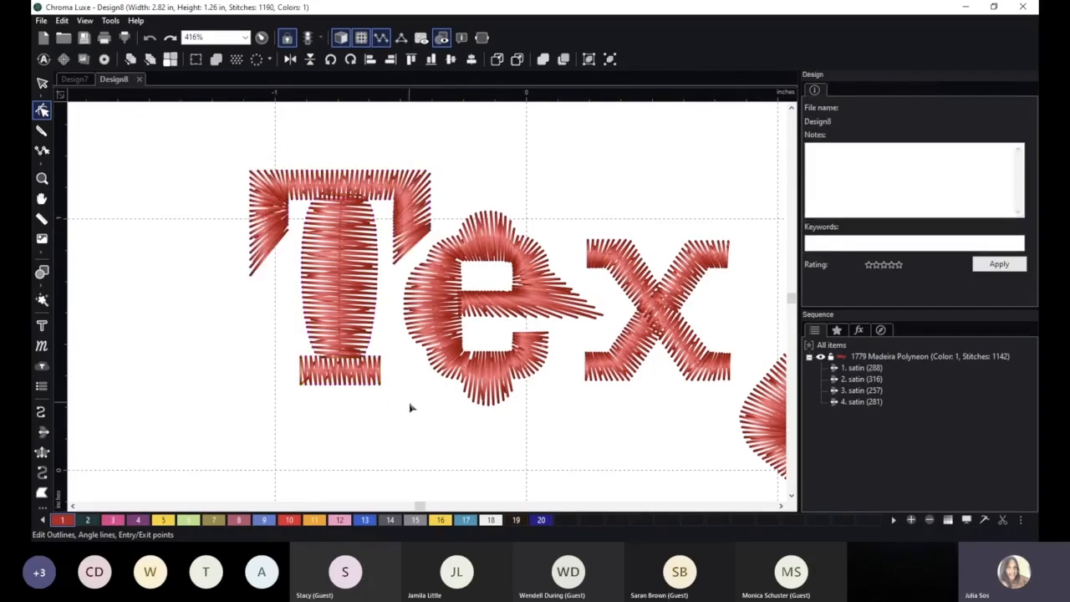
Lower the right arm's angle line on the T and spread the two upper angle-line ends back toward the outer corners.
left_click(409, 224)
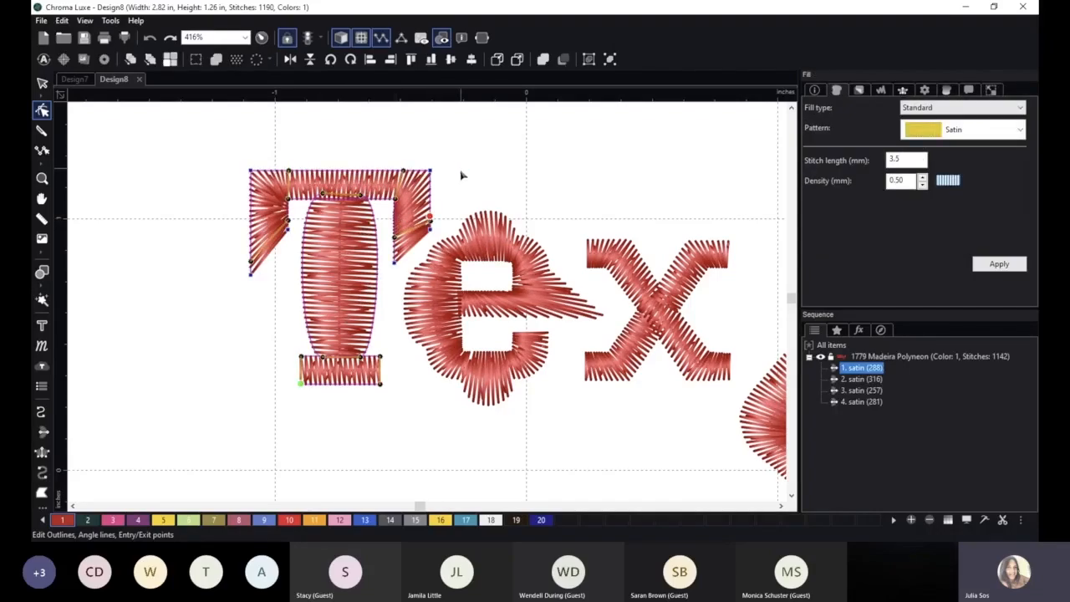
left_click_drag(394, 238, 395, 250)
left_click_drag(288, 171, 265, 172)
left_click_drag(403, 171, 419, 171)
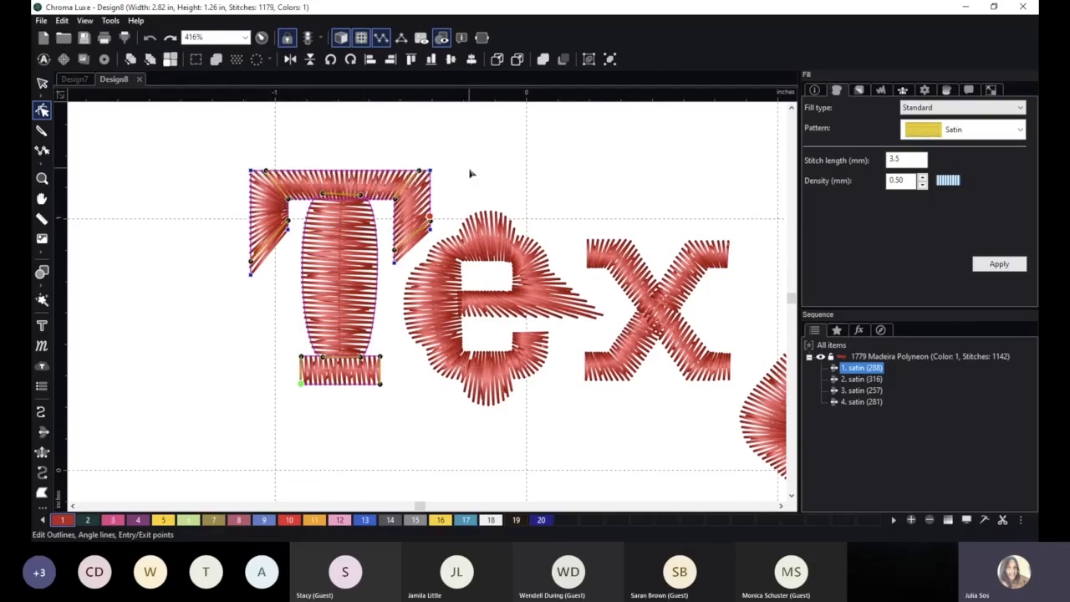
left_click(372, 430)
Move the T's exit point down to the outer corner of its right arm, beside the e.
left_click(342, 198)
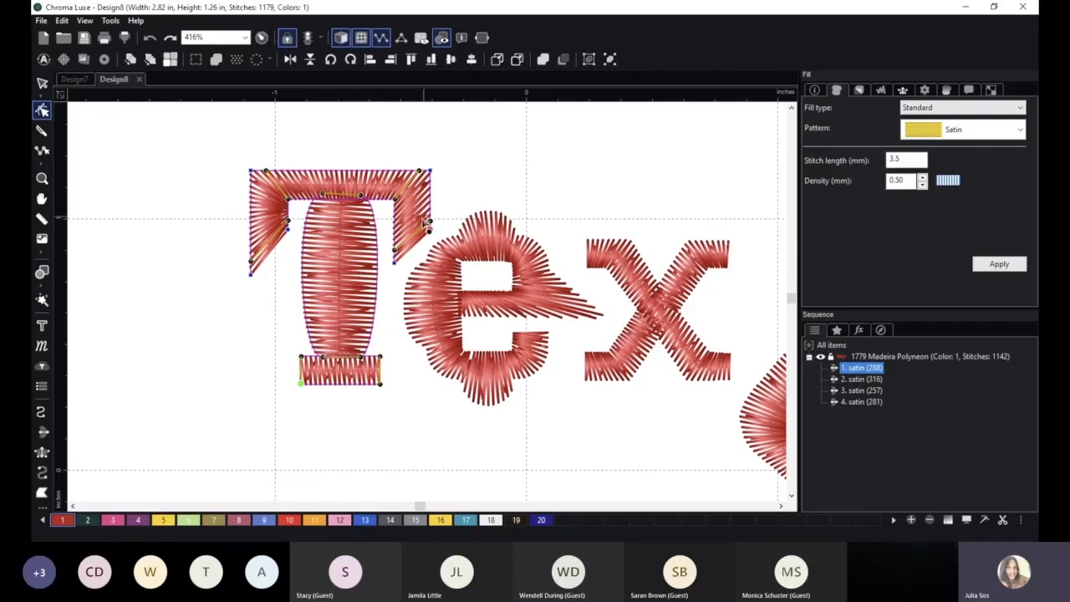
left_click(443, 255)
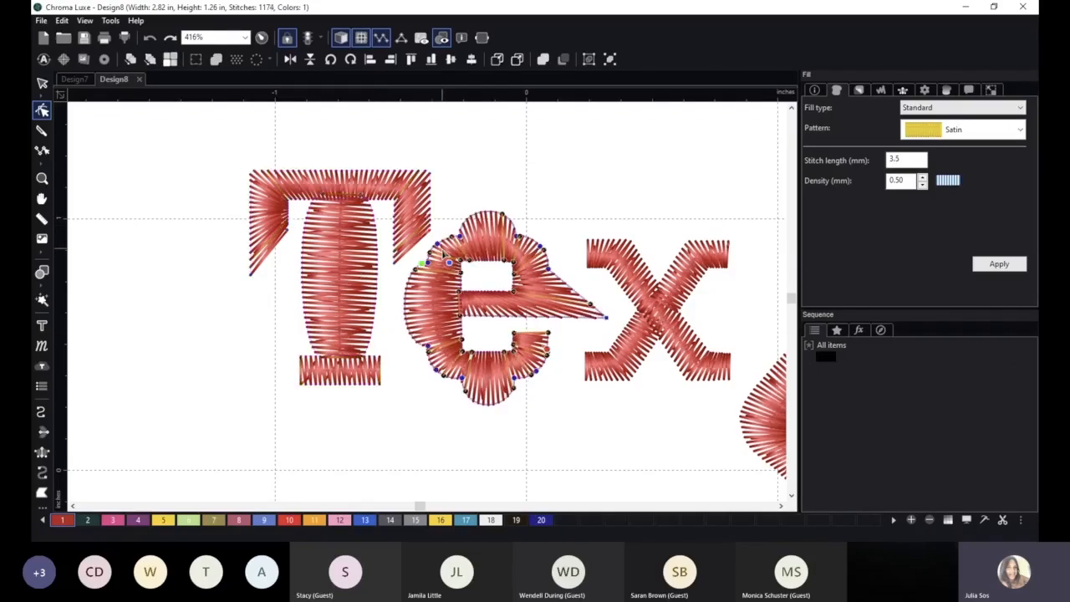
left_click(395, 314)
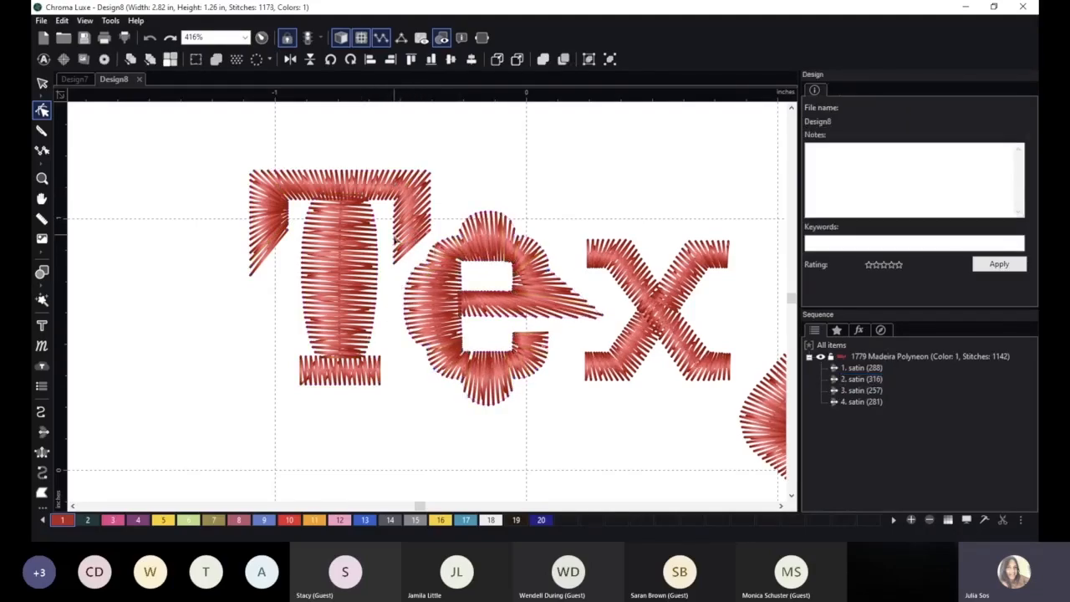
left_click(346, 351)
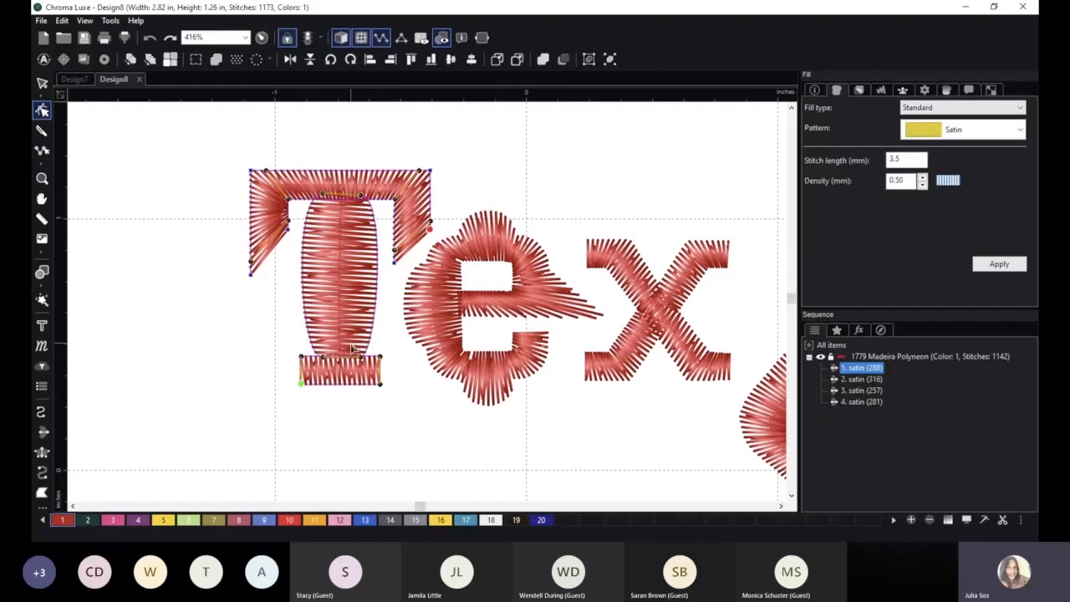
Examine the entry and exit points of the T, e and x in turn.
left_click(301, 384)
left_click(520, 259)
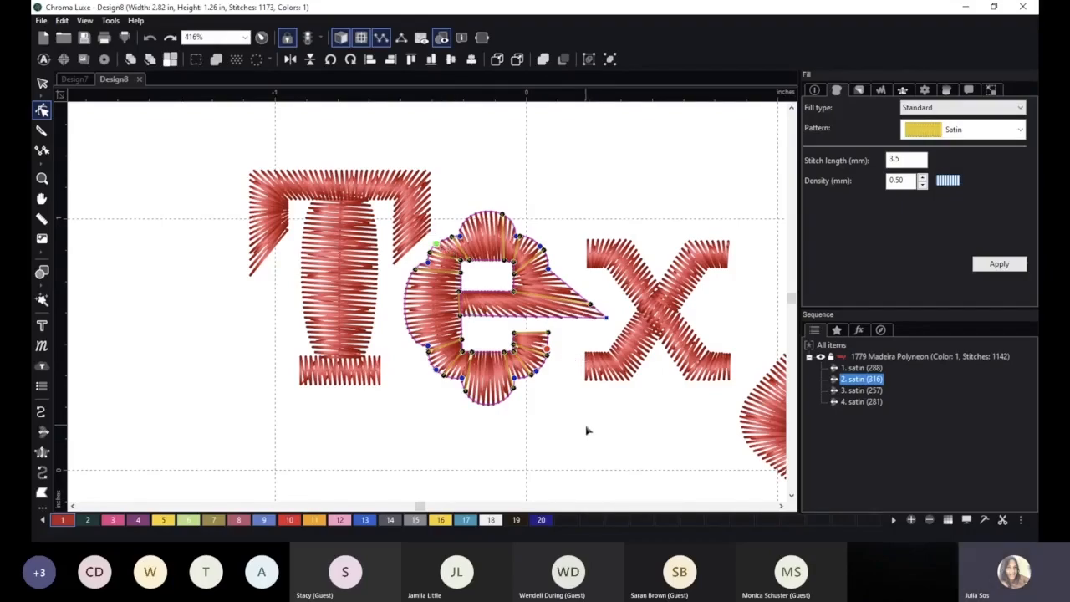
left_click_drag(585, 411, 454, 374)
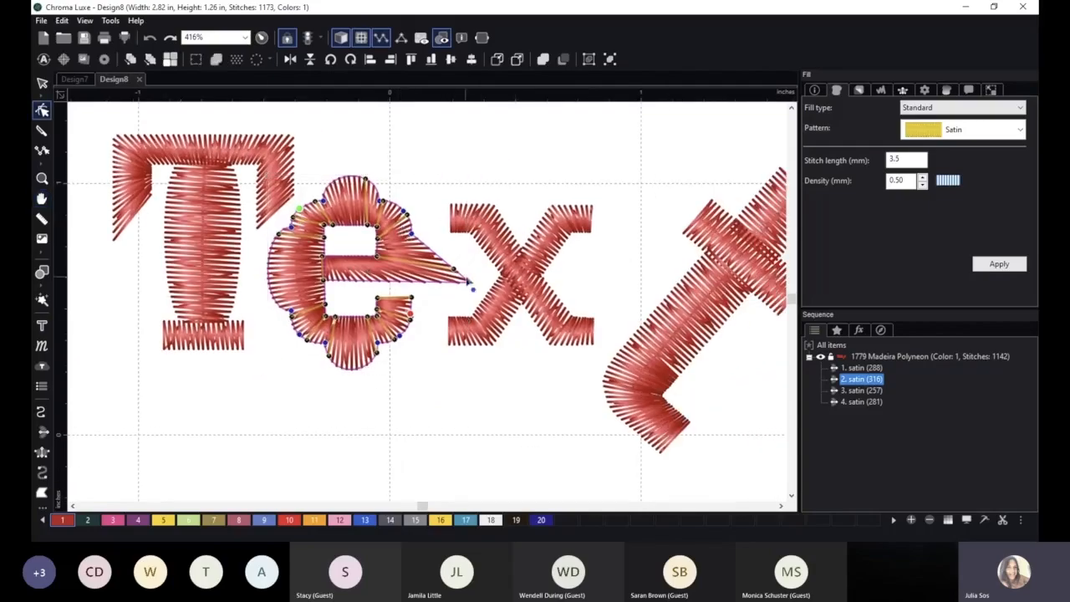
left_click(472, 219)
left_click(493, 223)
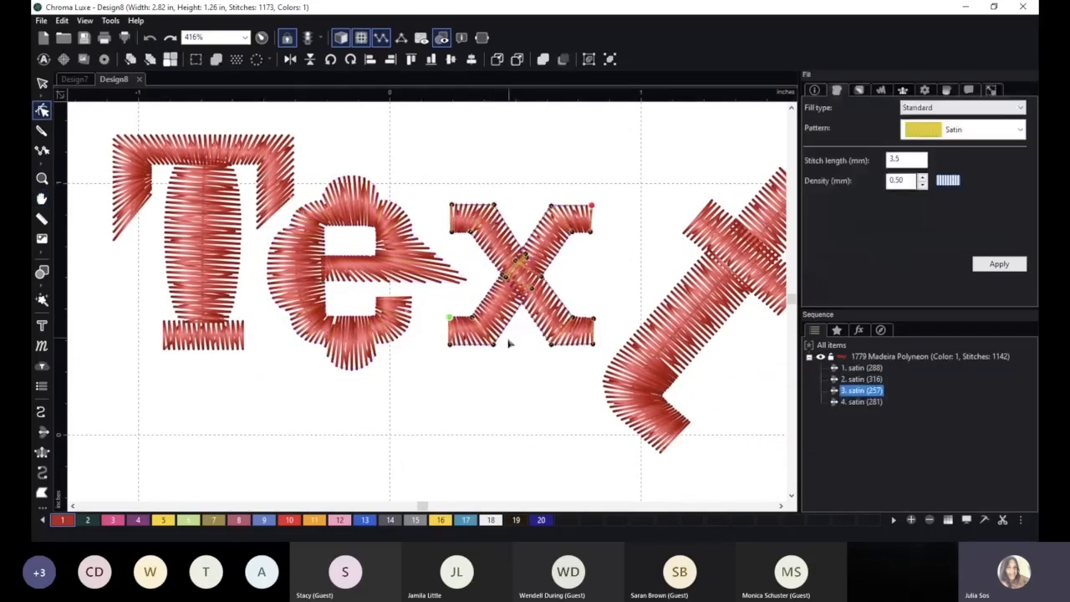
Draw two small triangular complex fills side by side in the empty area below the e.
scroll(513, 389, "down", 1)
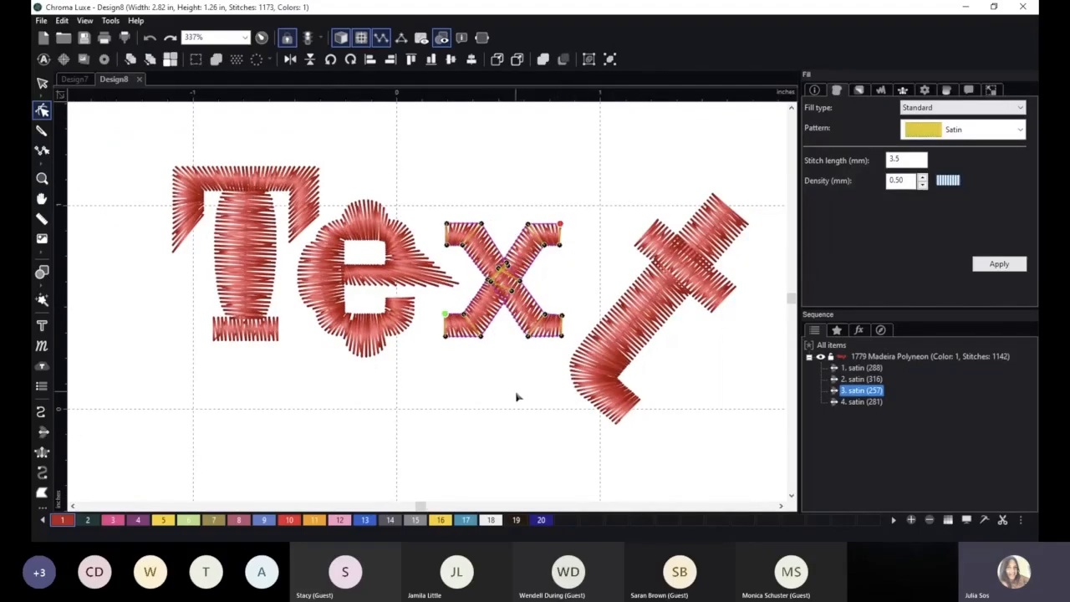
scroll(517, 395, "down", 1)
key("space")
left_click_drag(521, 384, 533, 275)
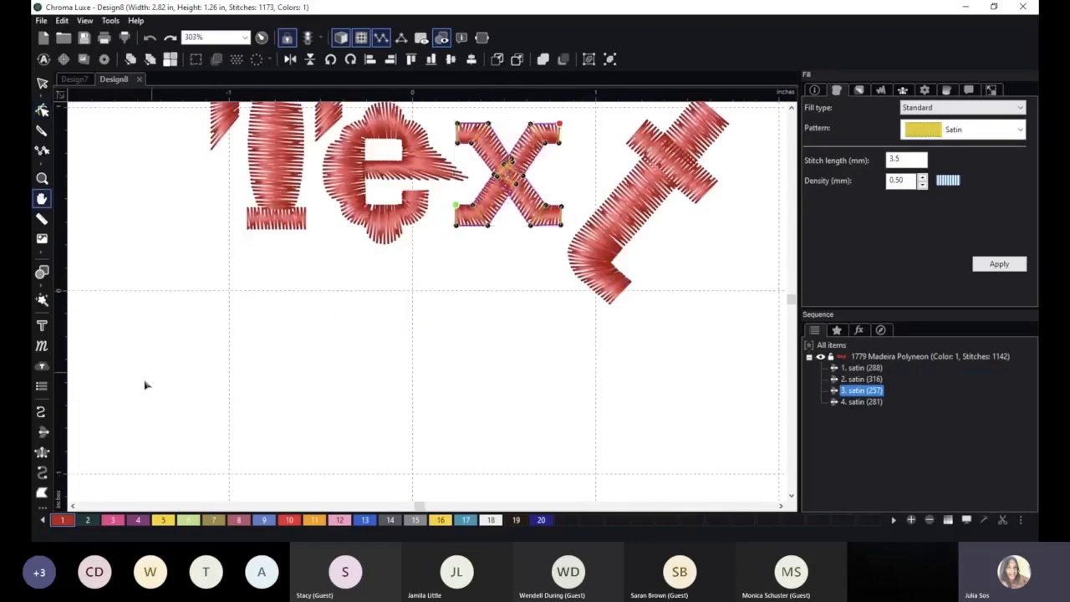
left_click(41, 492)
left_click(350, 302)
left_click(378, 266)
left_click(378, 307)
key("Return")
left_click(395, 329)
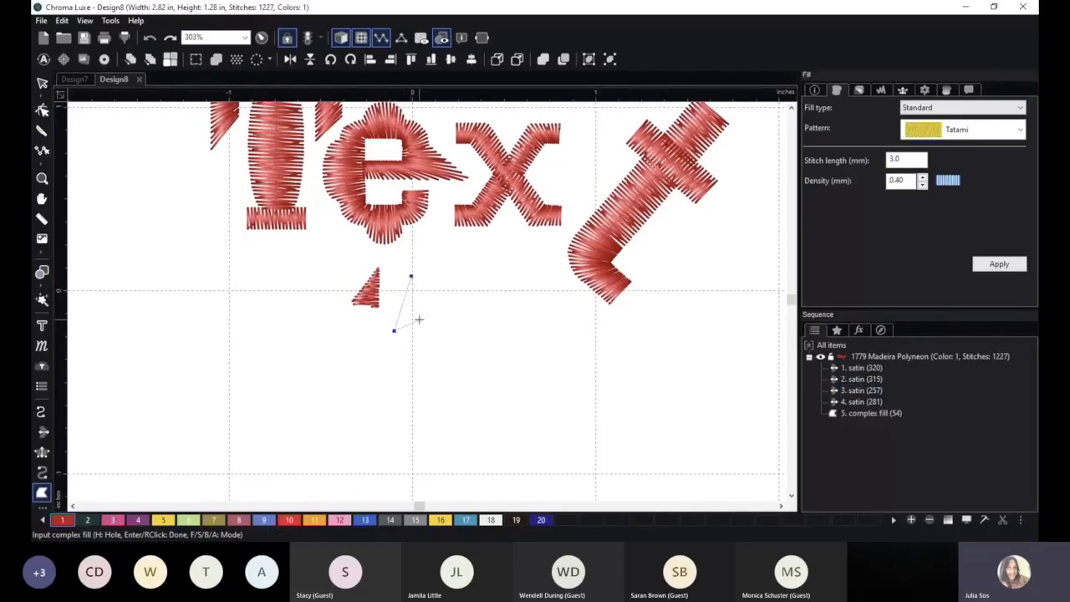
left_click(418, 317)
key("Return")
Move the first triangle's exit point and the second triangle's entry point to their nearest lower corners to shorten the connecting stitch.
left_click(42, 110)
left_click(378, 295)
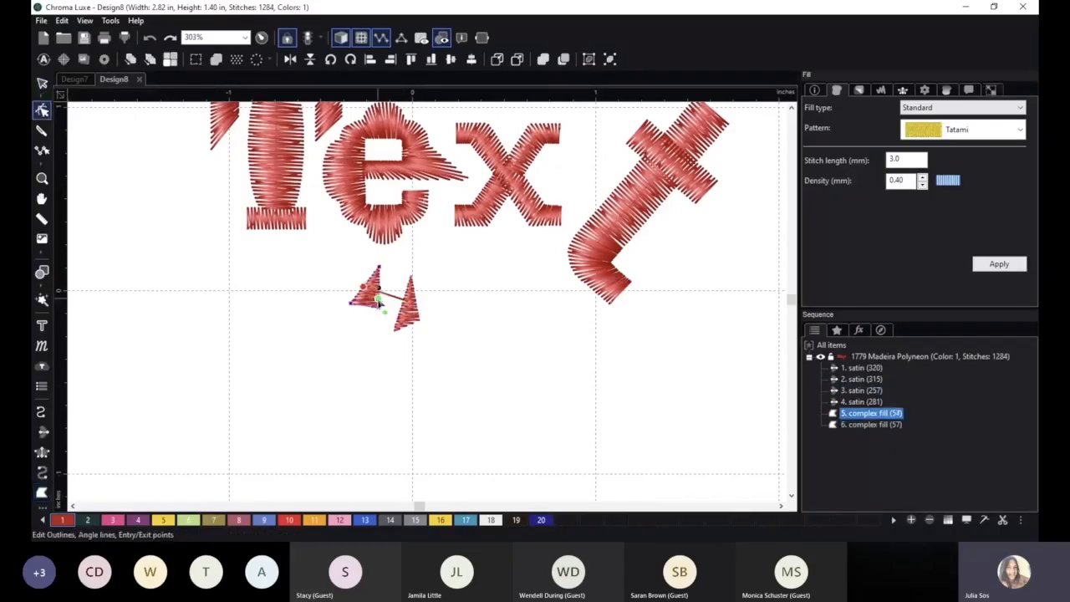
left_click_drag(364, 288, 380, 309)
left_click(407, 307)
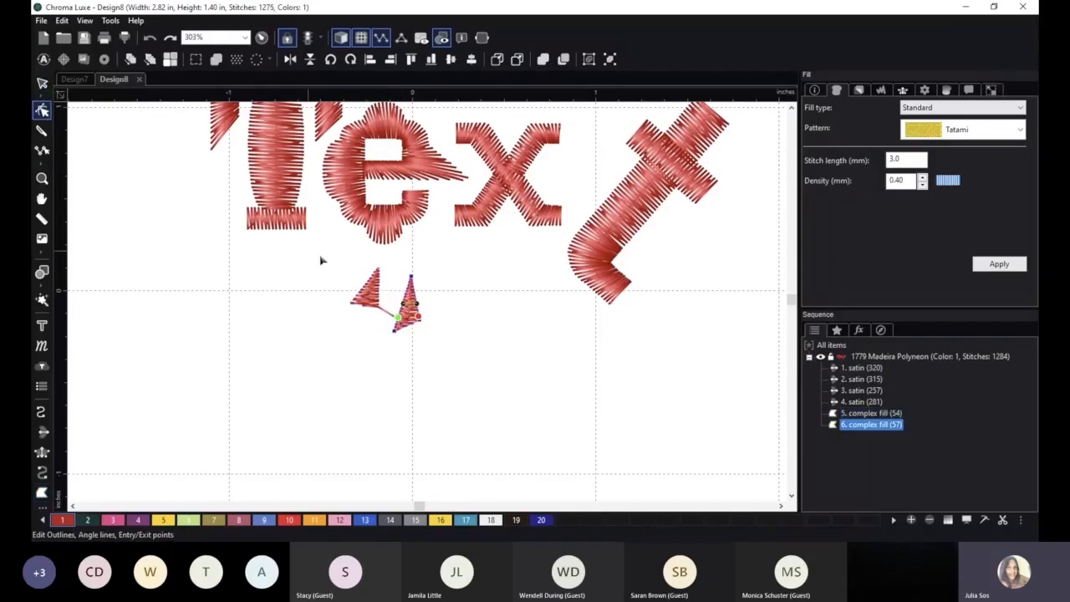
left_click(415, 346)
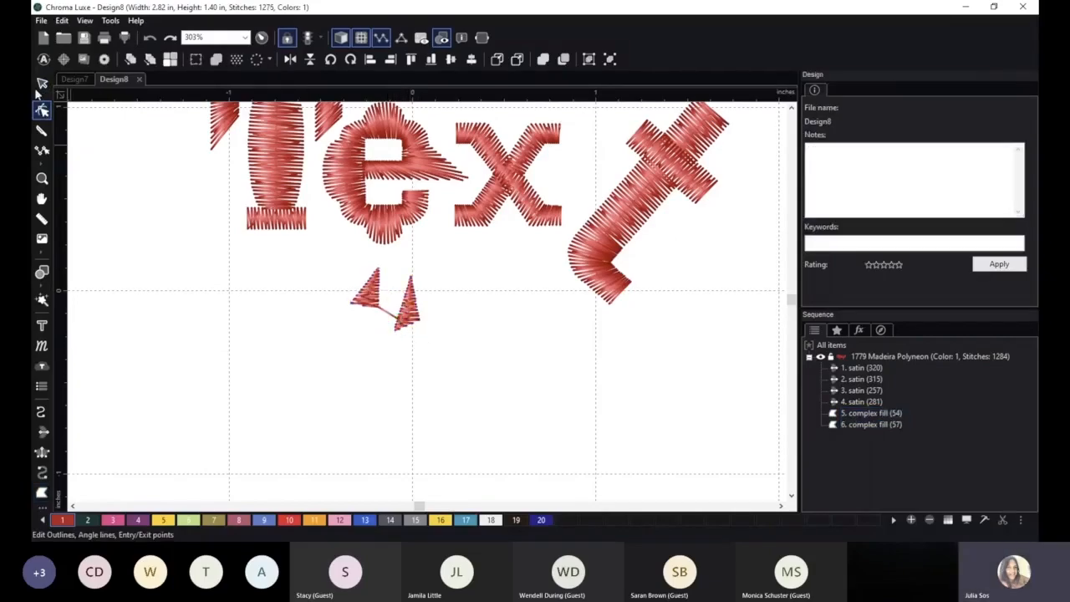
Select both triangular fills below the lettering and delete them.
left_click(42, 83)
left_click_drag(336, 260, 439, 353)
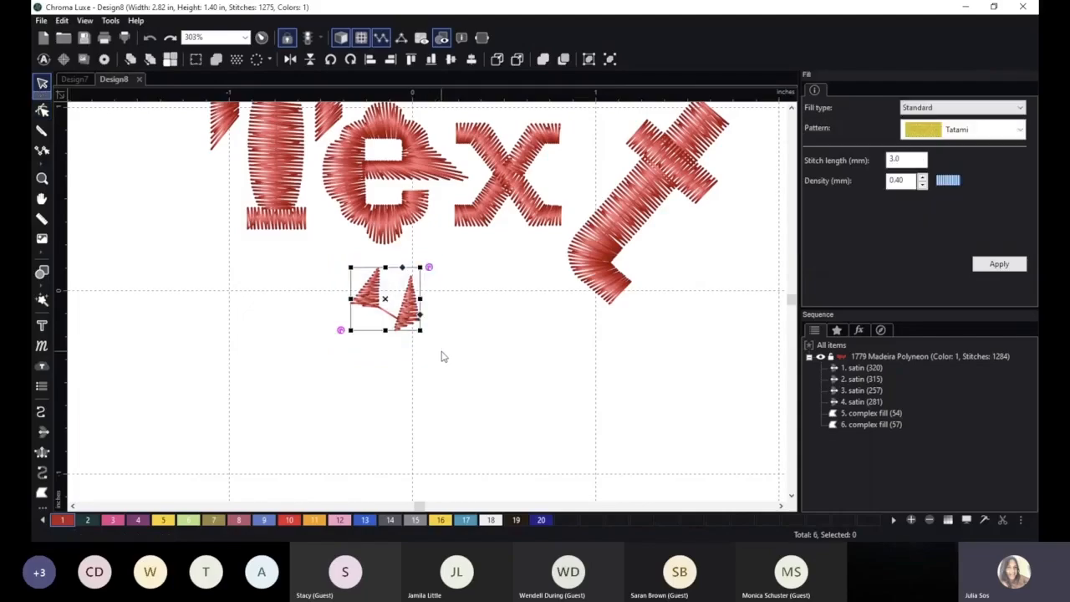
key("Delete")
Add the text "Ricoma" in the Freehand font in the empty area below the Text lettering.
scroll(492, 368, "down", 2)
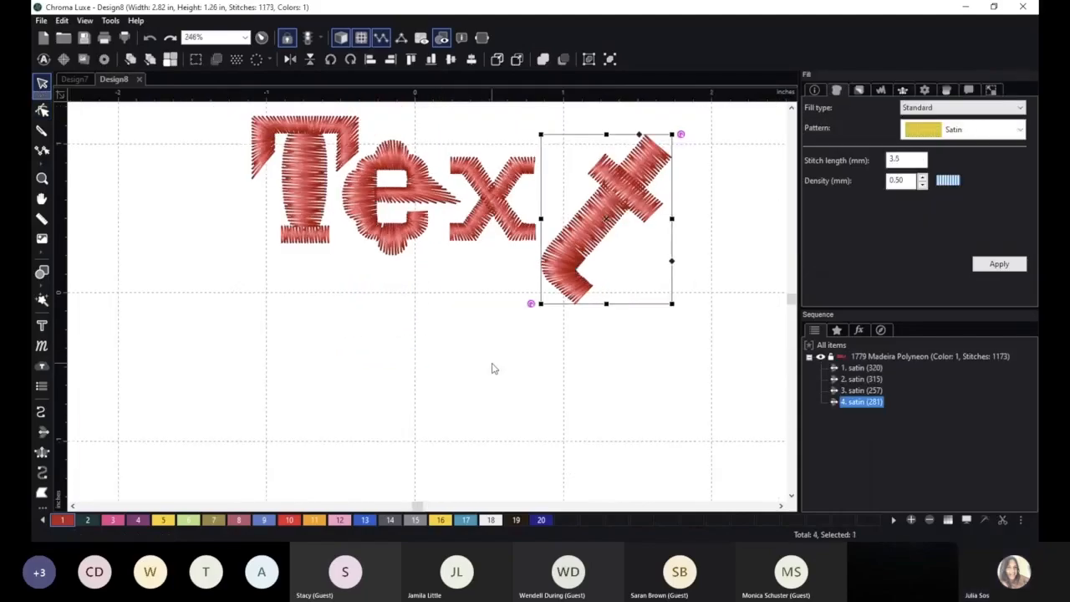
left_click(42, 326)
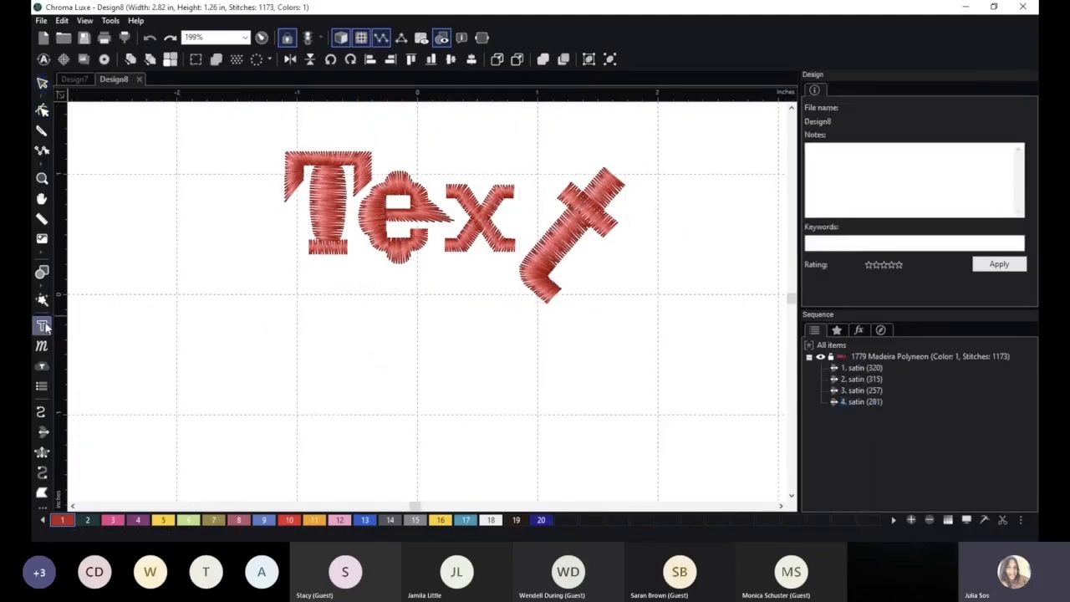
left_click(342, 398)
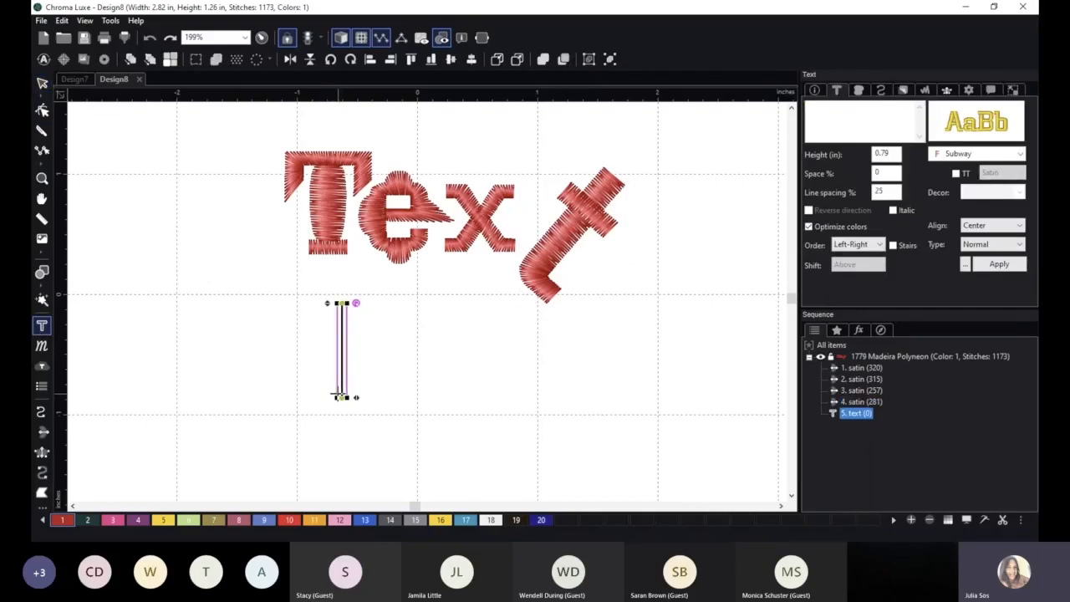
type("Ricoma")
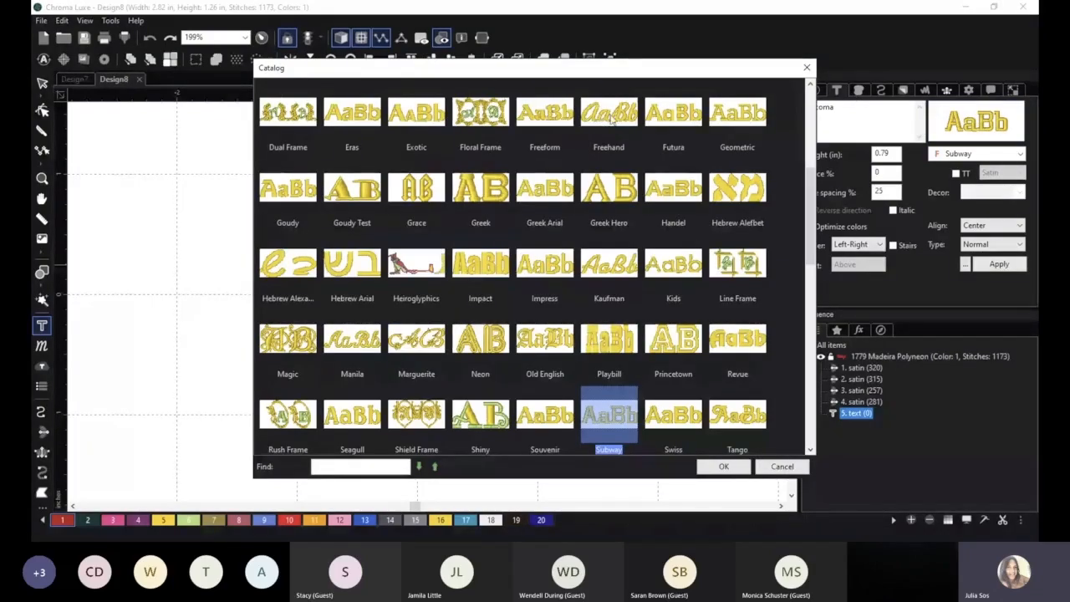
left_click(611, 120)
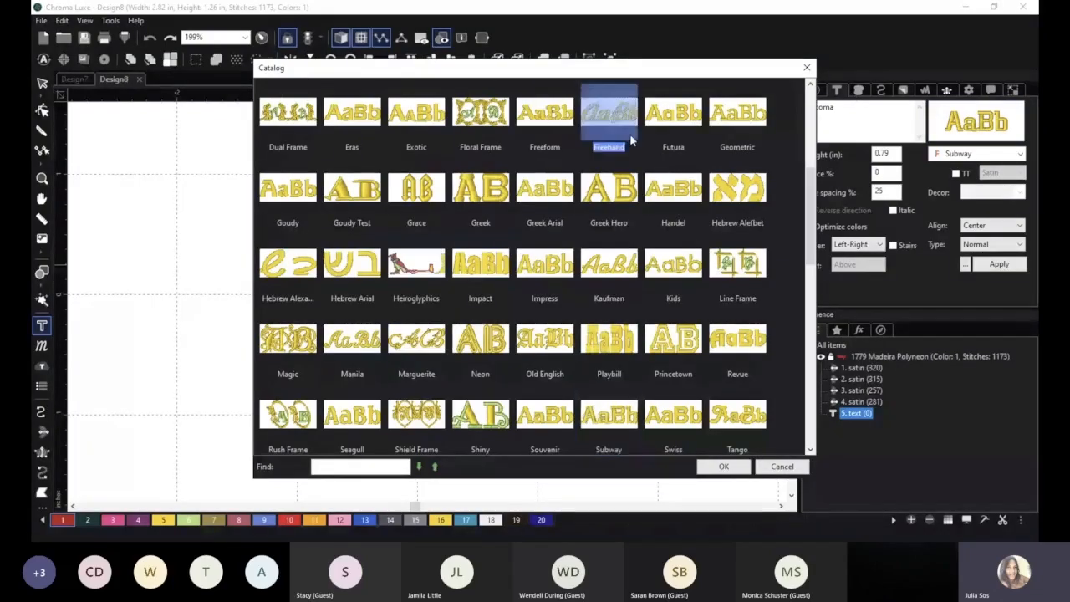
left_click(724, 469)
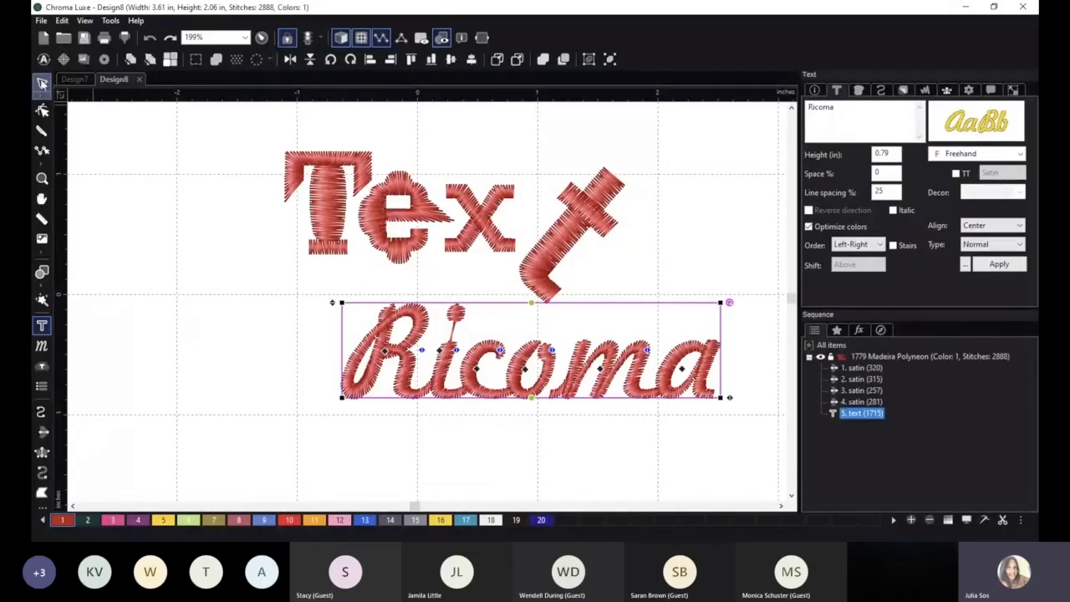
Centre the Ricoma lettering lower beneath the Text lettering and recolor it with thread 2, Green Sail.
left_click_drag(525, 365, 434, 391)
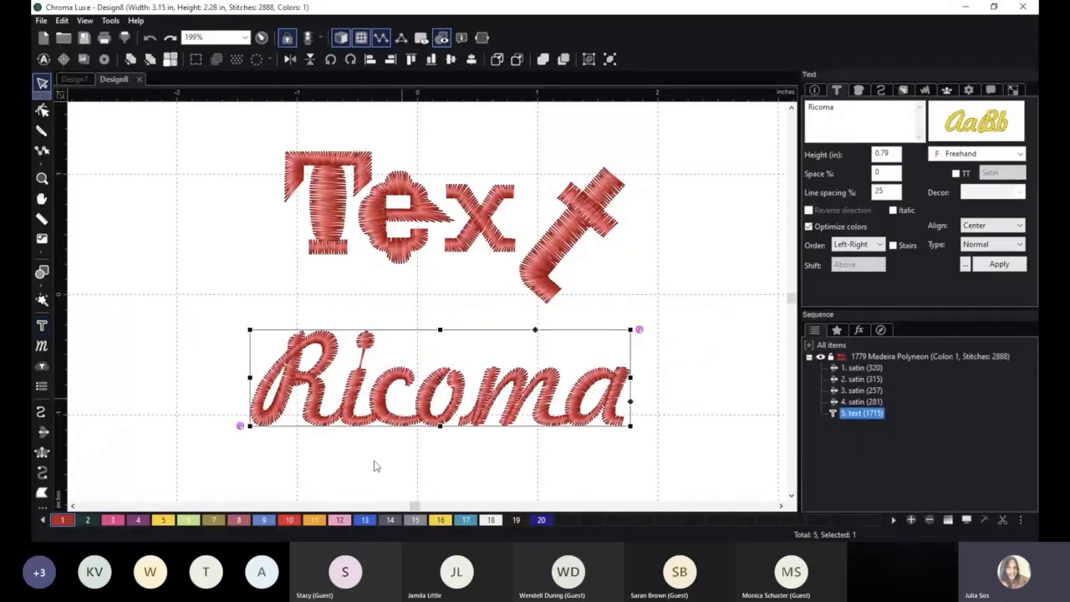
left_click(86, 522)
key("space")
left_click_drag(684, 330, 682, 198)
scroll(694, 249, "up", 1)
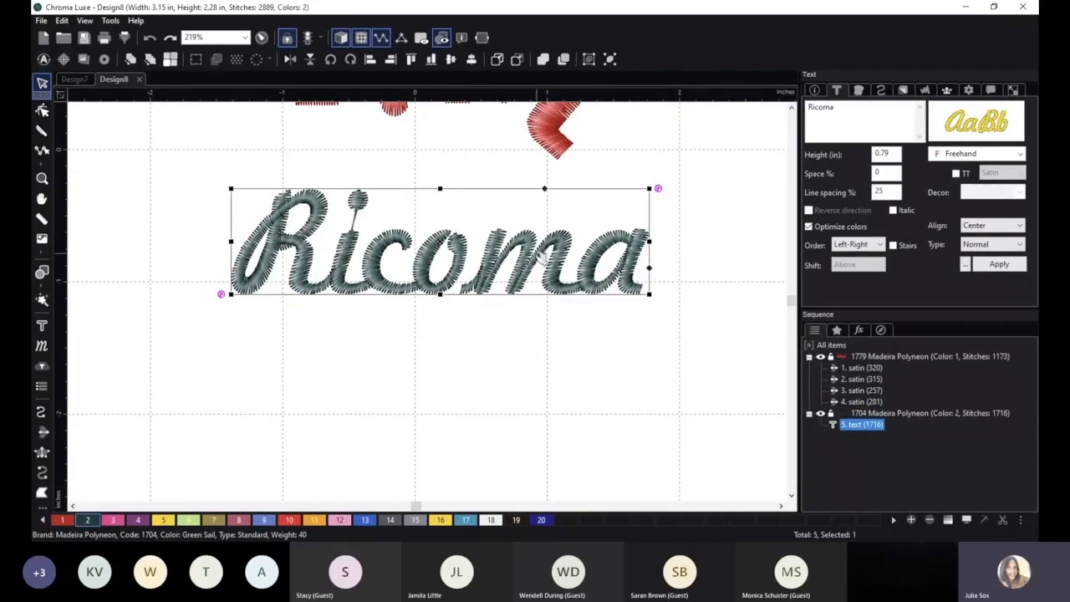
left_click_drag(541, 258, 539, 287)
scroll(591, 397, "up", 1)
left_click_drag(596, 379, 582, 365)
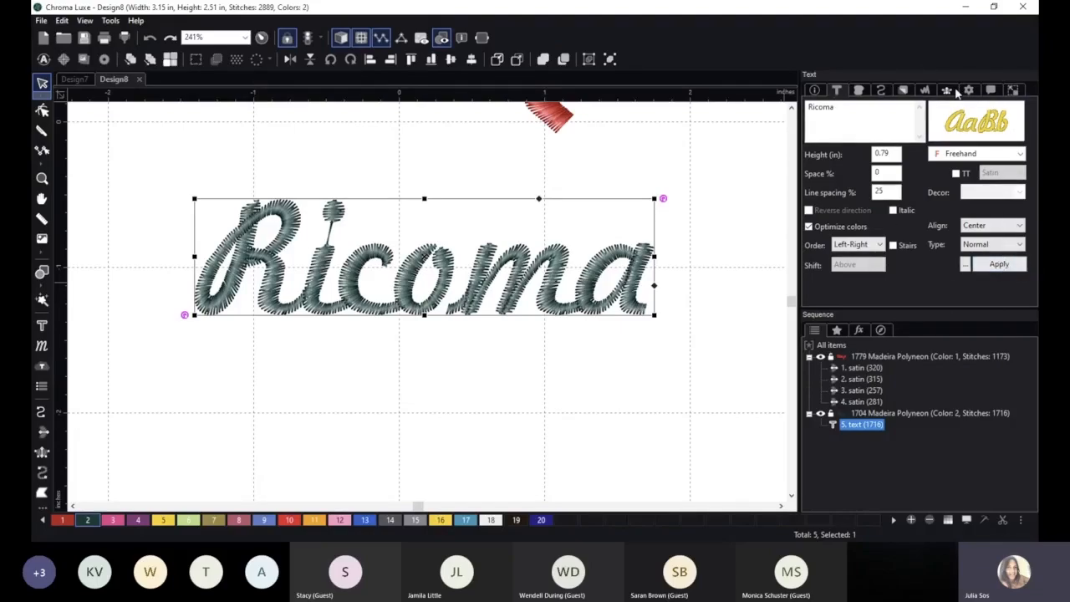
Examine the list of saved text styles without applying one.
left_click(965, 265)
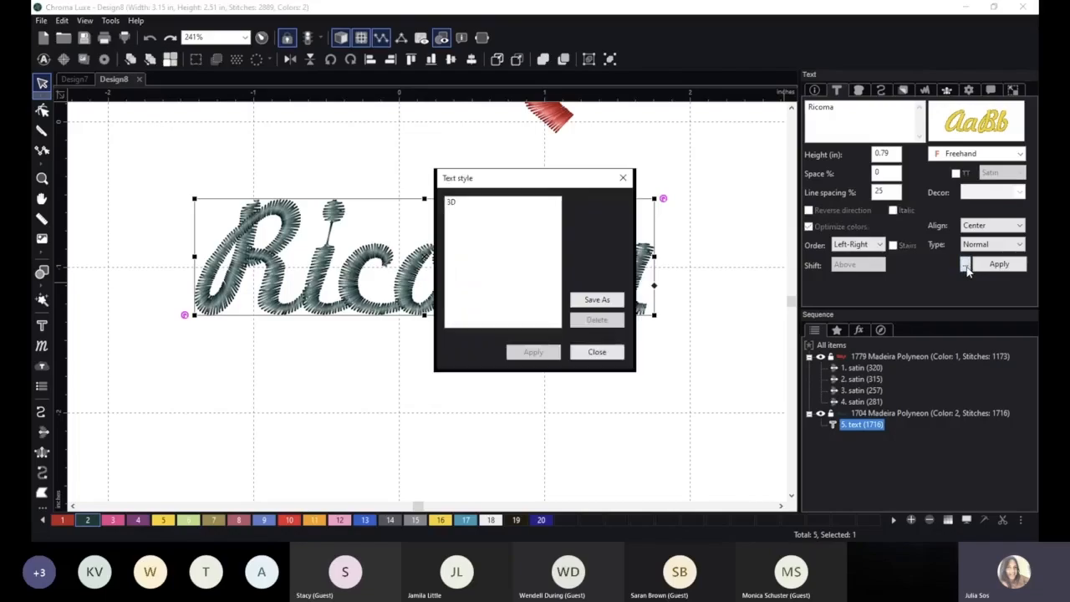
left_click_drag(557, 179, 524, 181)
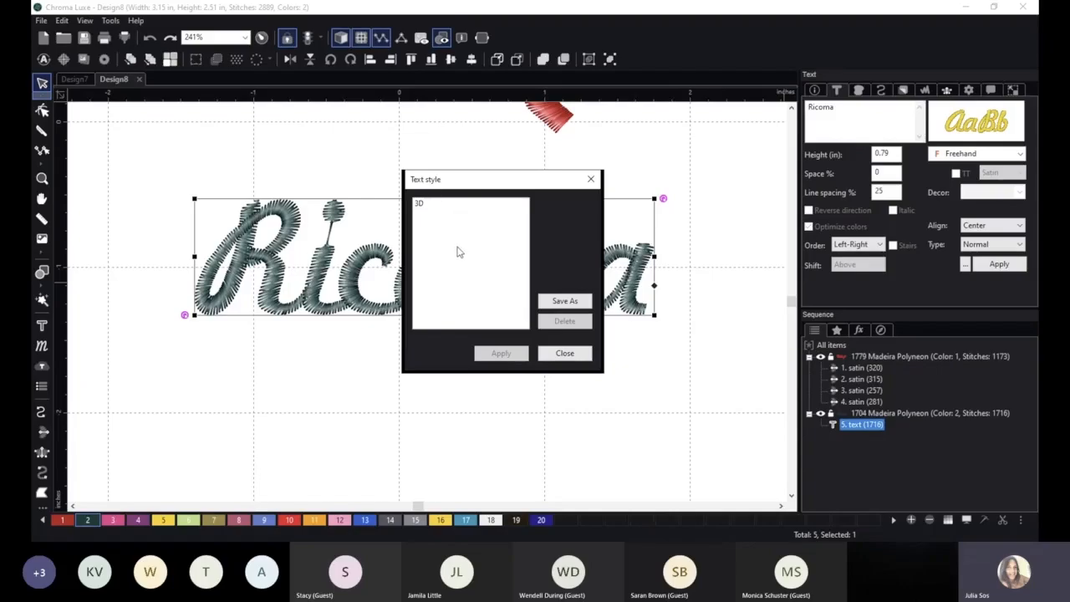
left_click(589, 181)
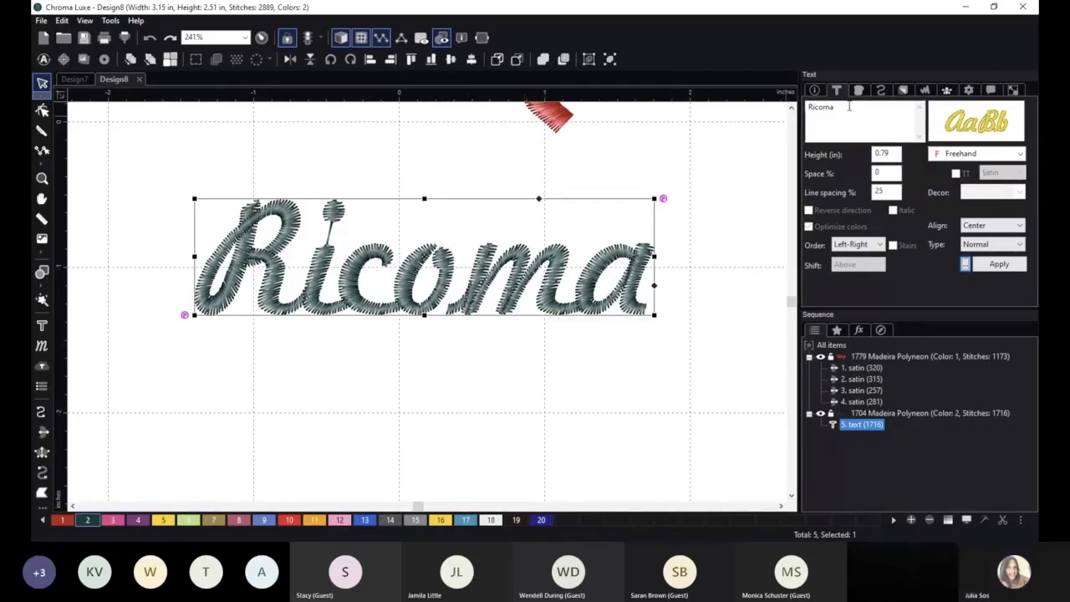
Set the Ricoma text height to 1.5 in and reposition the enlarged lettering beneath the Text lettering.
double_click(896, 154)
left_click_drag(893, 154, 870, 155)
type("1.5")
left_click(999, 264)
scroll(566, 361, "down", 2)
left_click_drag(561, 259, 478, 332)
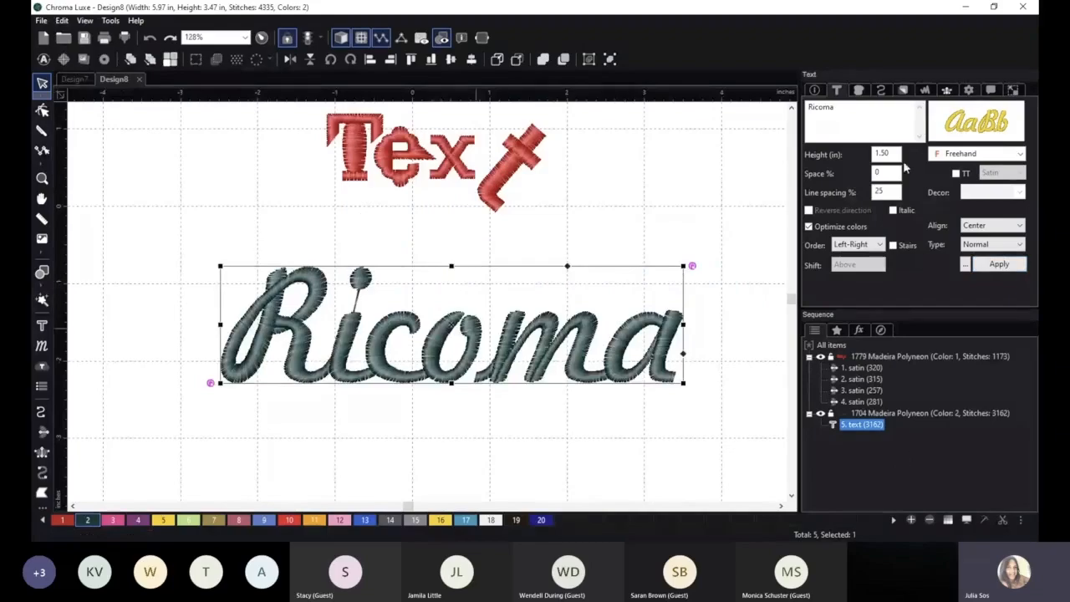
Set the satin fill density of the Ricoma lettering to 0.30 mm.
left_click(859, 90)
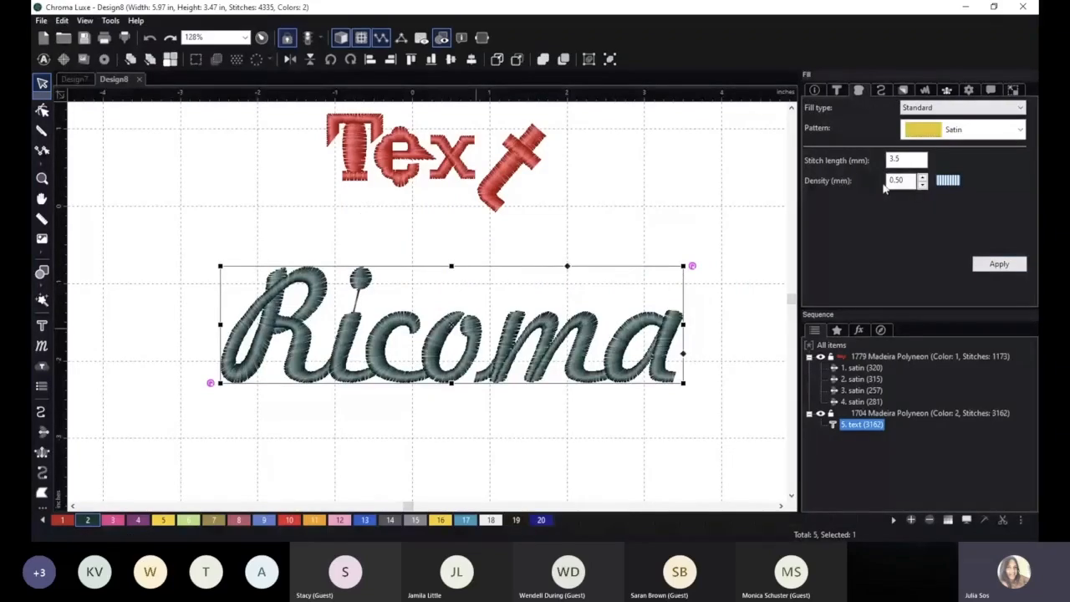
left_click(922, 185)
left_click(922, 184)
left_click(999, 265)
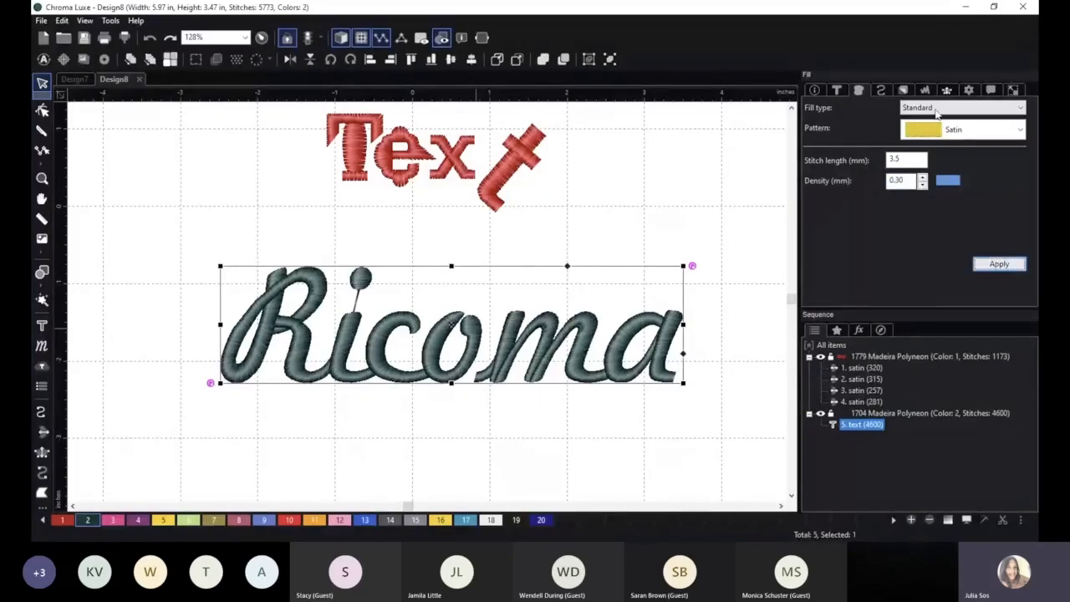
Replace the Parallel underlay of the Ricoma lettering with a Contour underlay.
left_click(901, 90)
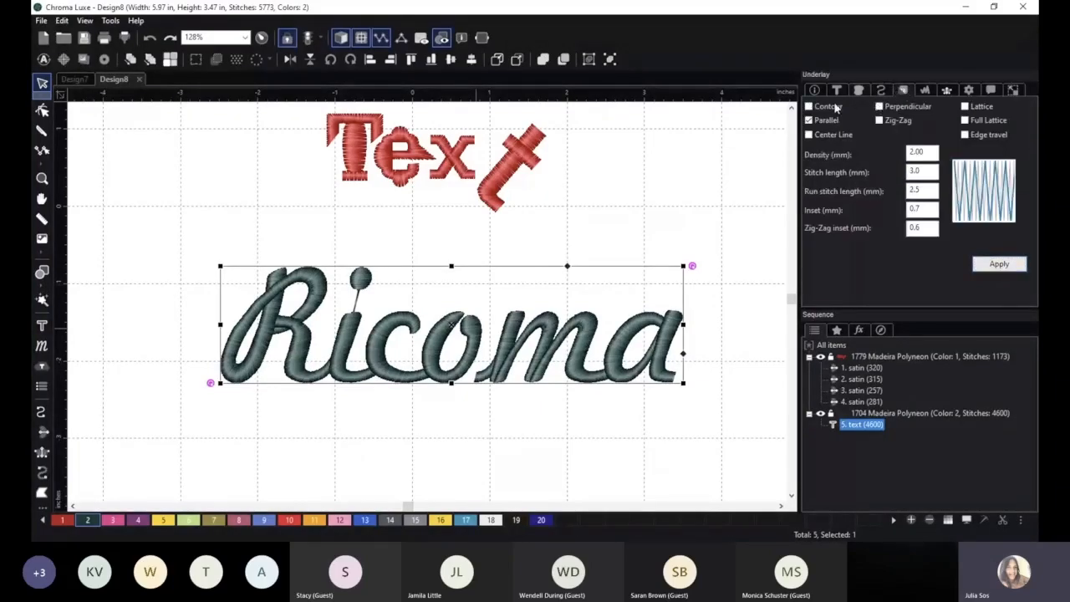
left_click(809, 121)
left_click(809, 106)
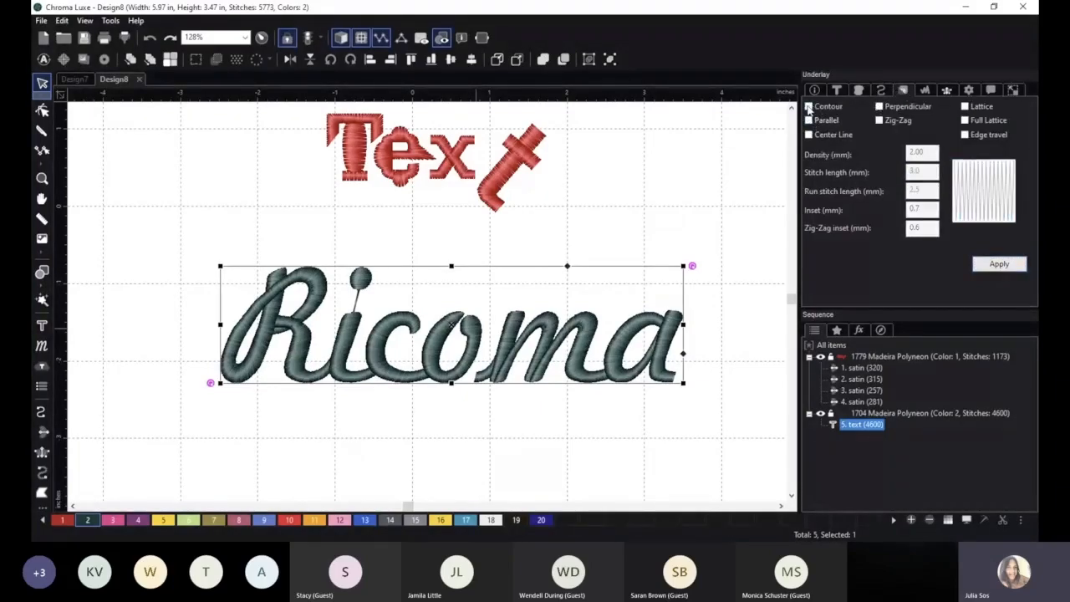
left_click(999, 265)
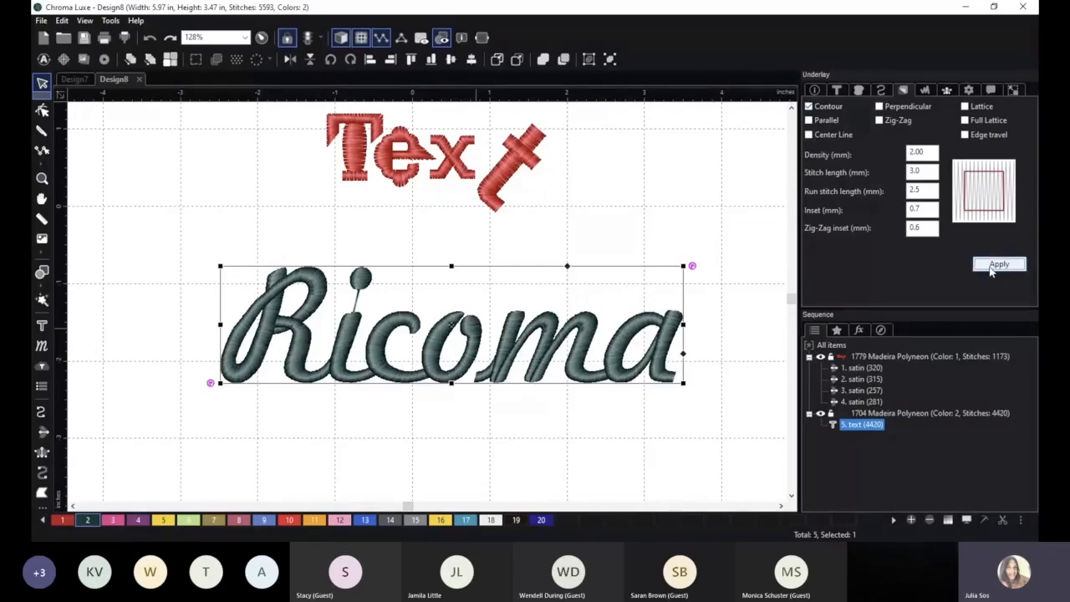
Apply Percentage pull compensation of 120% to the Ricoma lettering and nudge it slightly left.
left_click(925, 90)
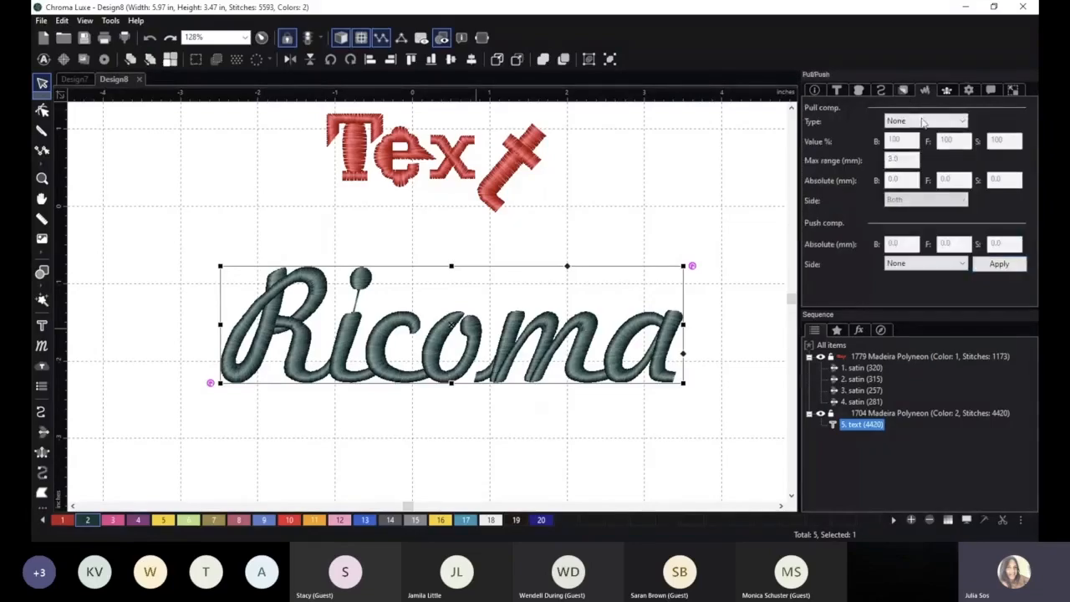
left_click(920, 122)
left_click(911, 143)
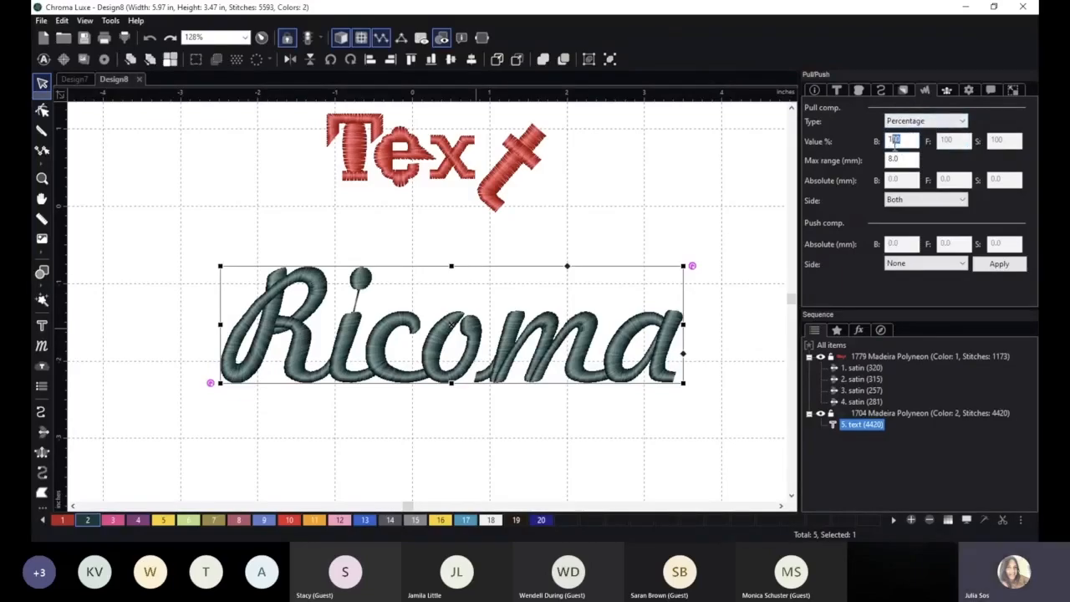
type("120")
left_click(999, 263)
scroll(558, 355, "up", 1)
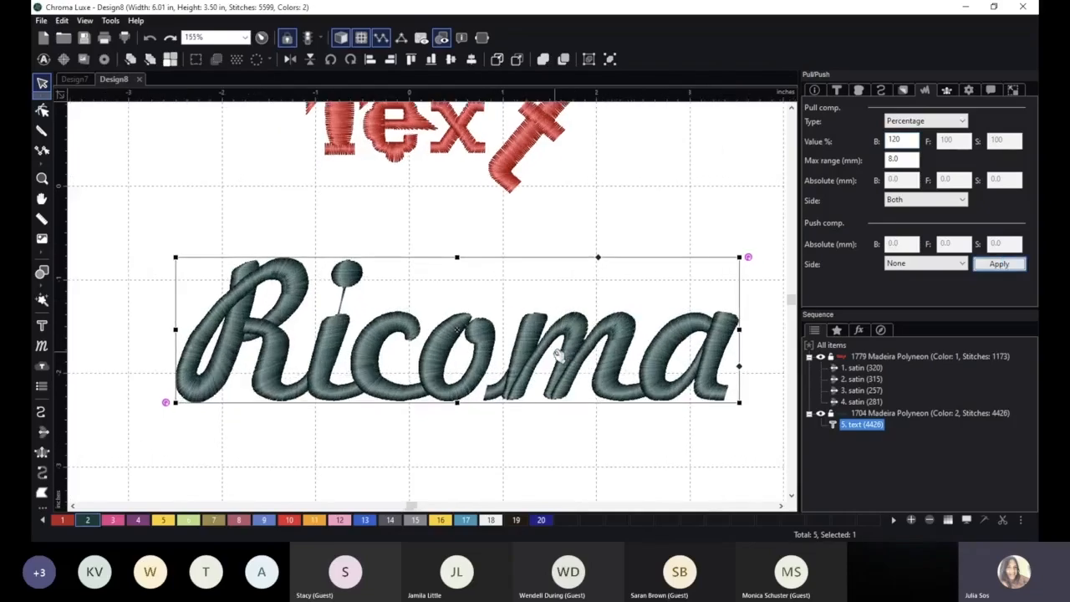
left_click(945, 472)
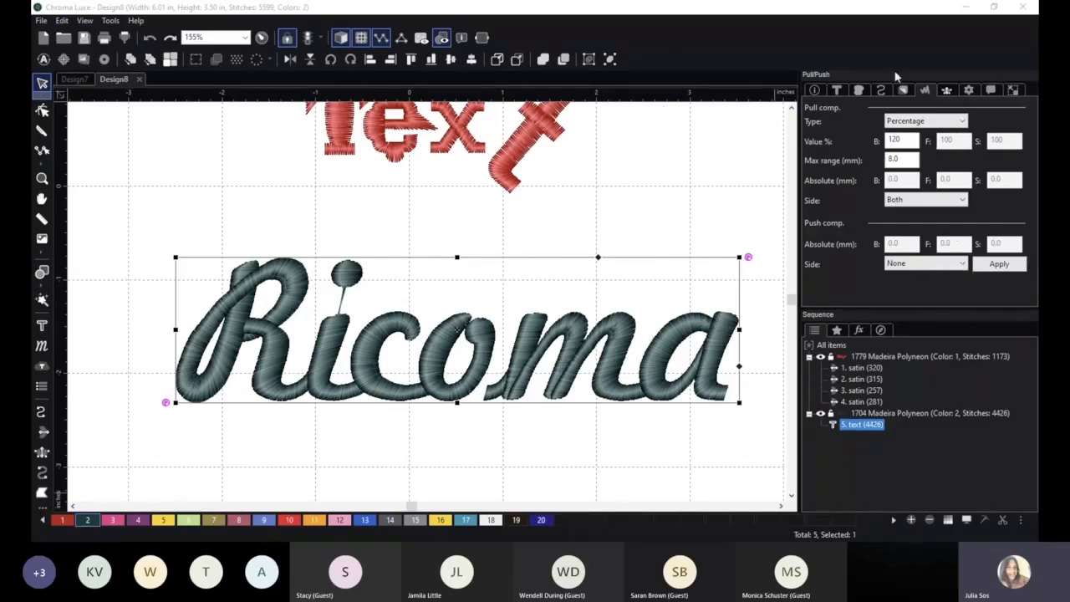
left_click(931, 89)
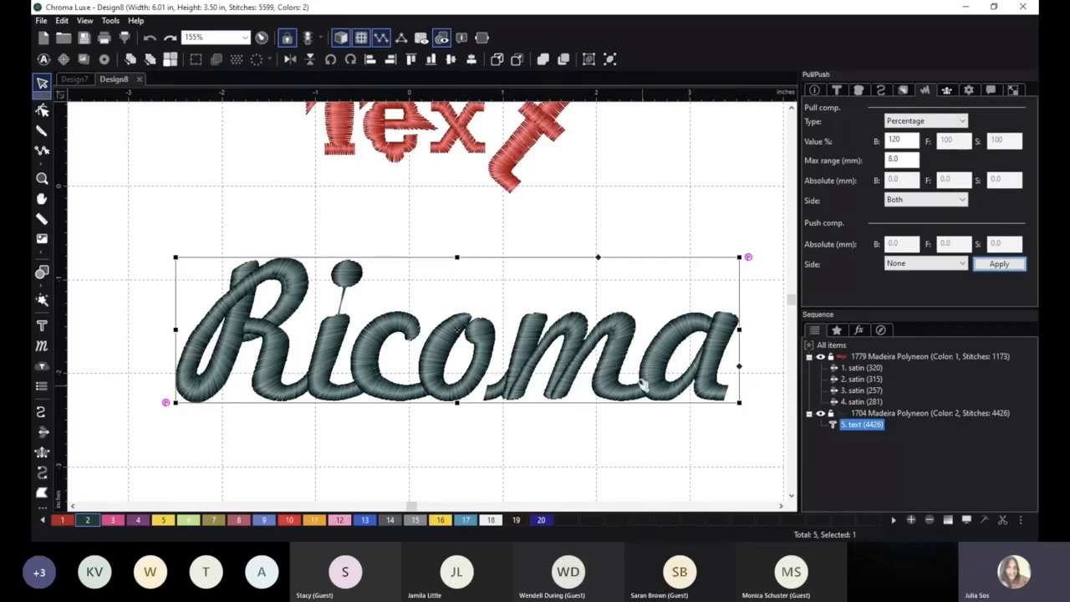
left_click_drag(625, 349, 605, 344)
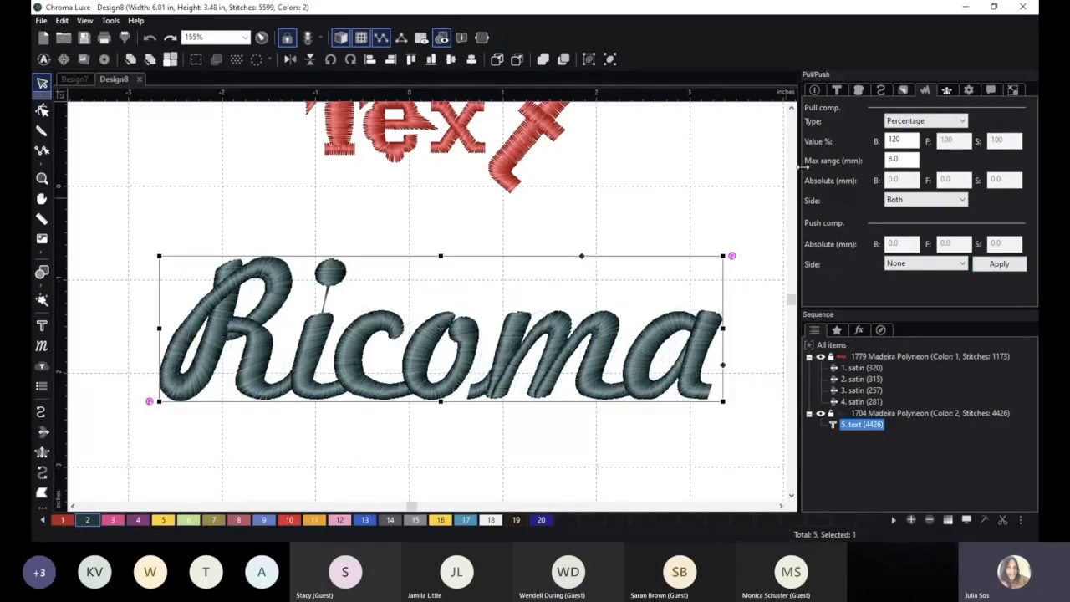
Save the Ricoma lettering's settings as a text style named "Ricoma Style" and apply it to the lettering.
left_click(837, 89)
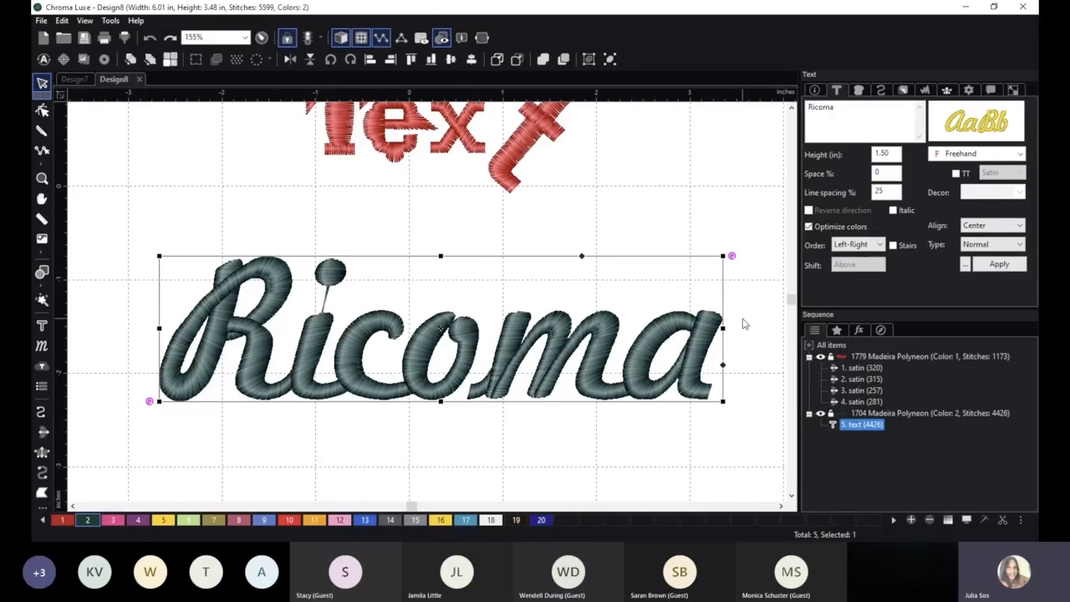
left_click(967, 265)
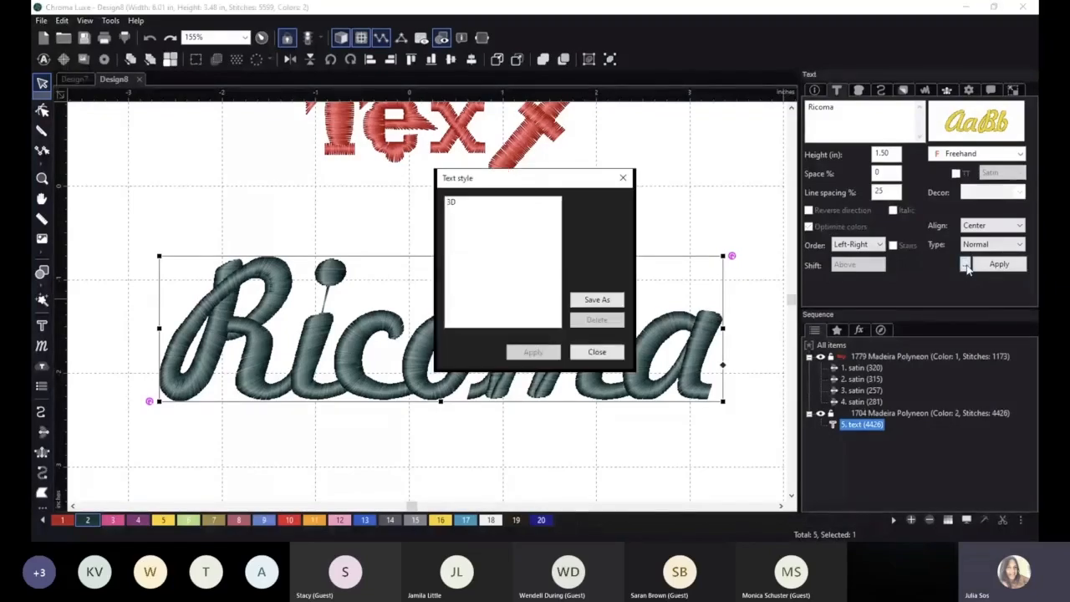
left_click(591, 302)
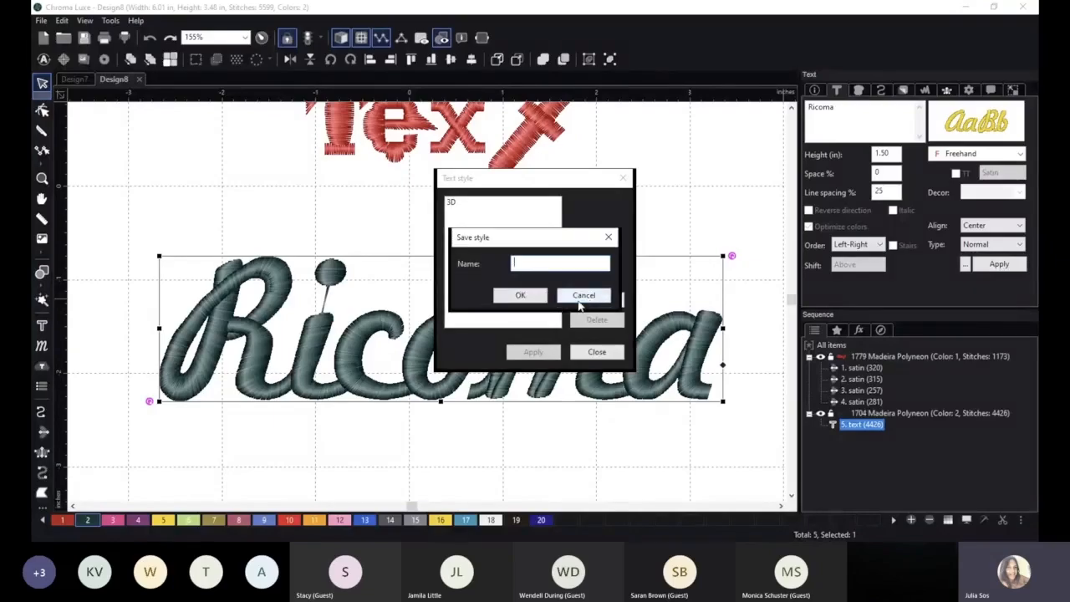
type("Ricoma Style")
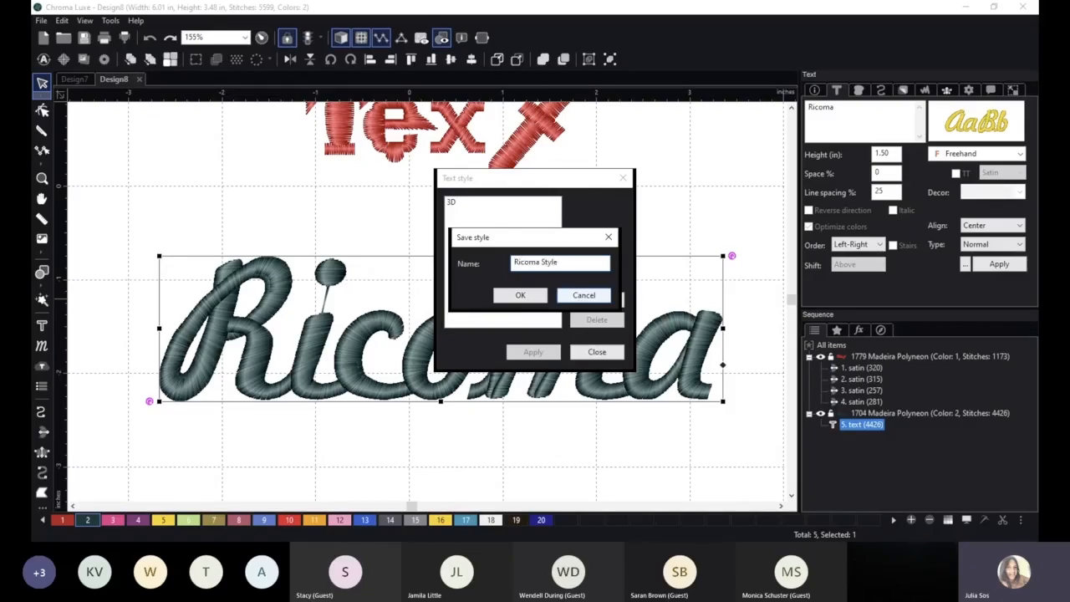
left_click(520, 295)
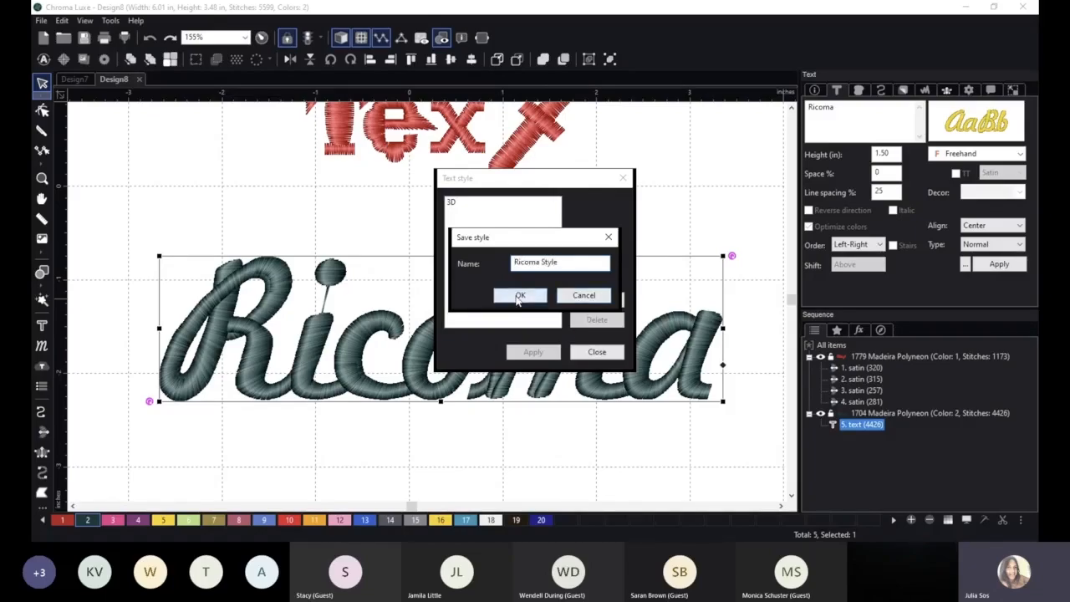
left_click(533, 352)
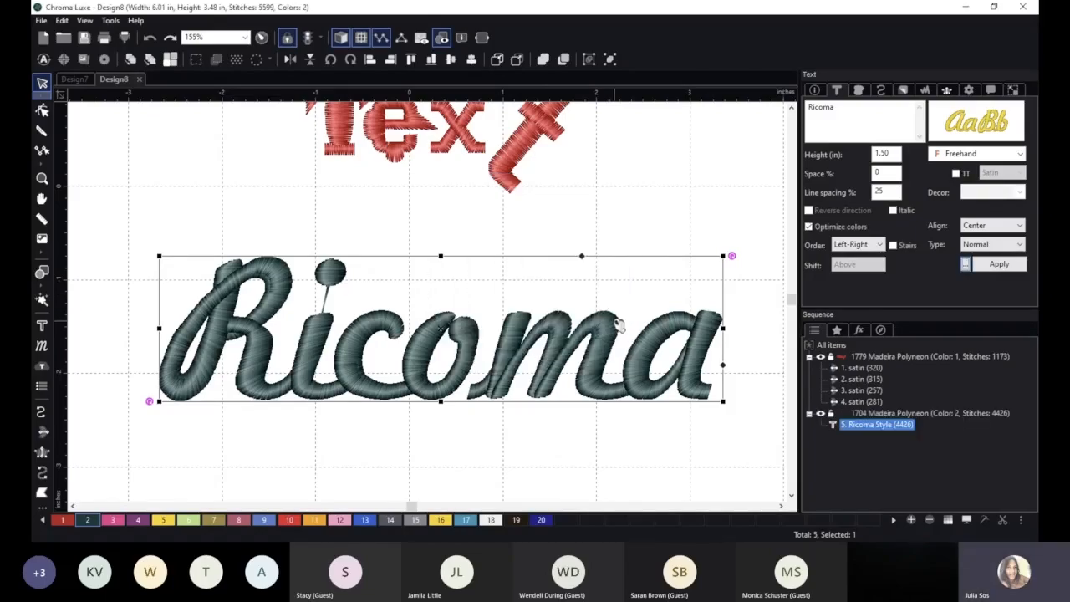
scroll(478, 294, "down", 2)
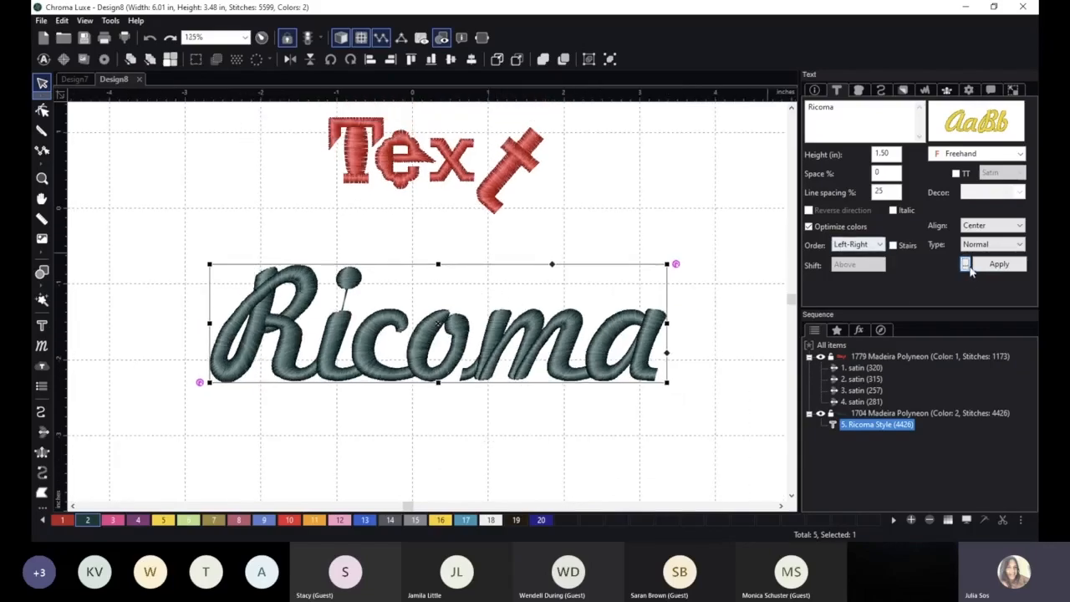
Create a new design and enter the text "Anything" on its canvas.
left_click(41, 20)
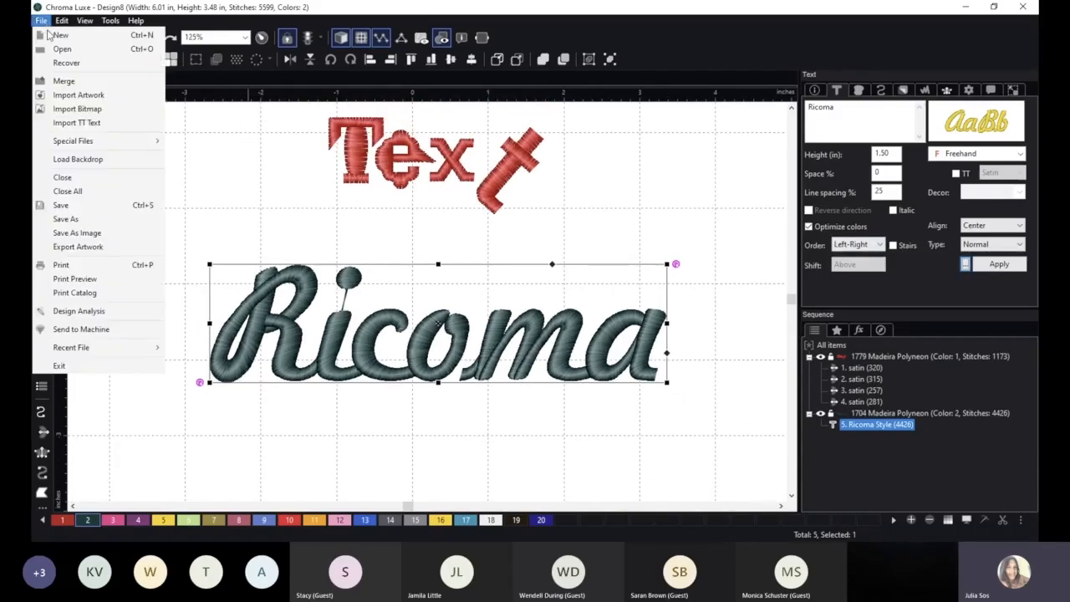
left_click(58, 35)
left_click(41, 325)
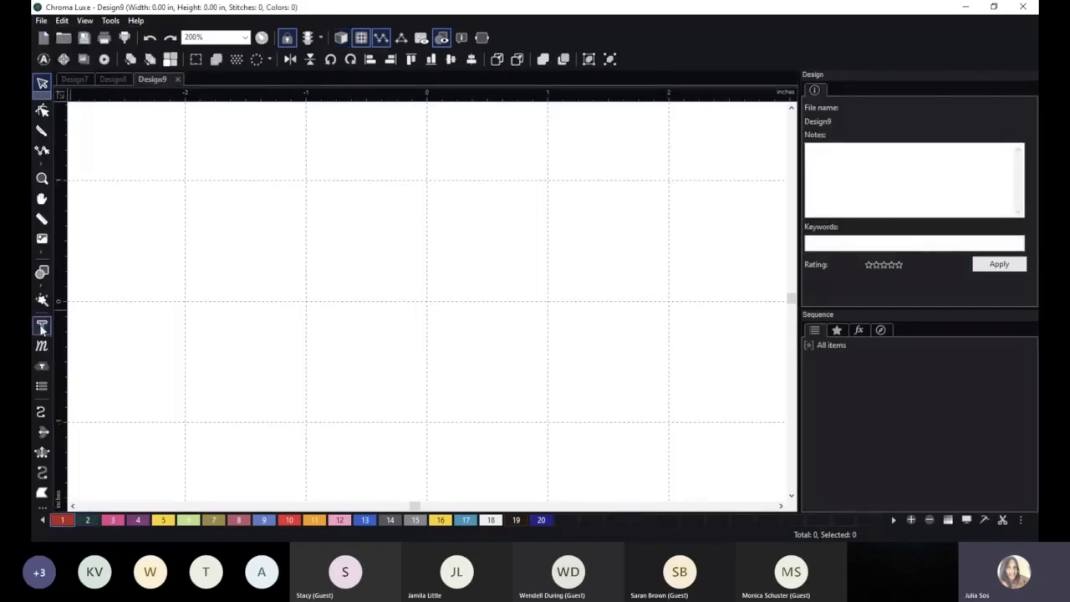
left_click(333, 264)
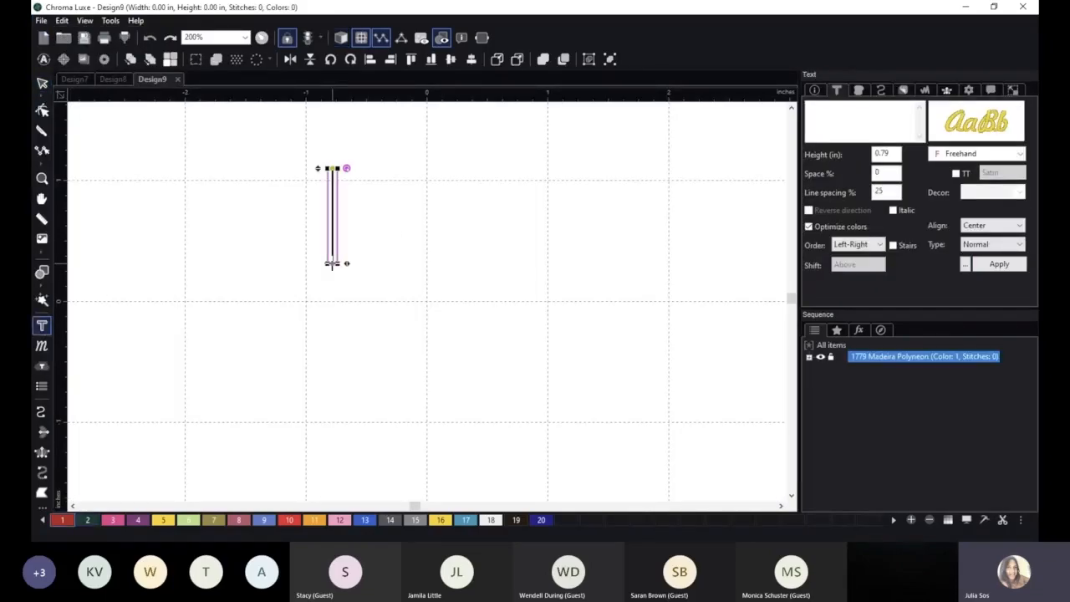
type("Anything")
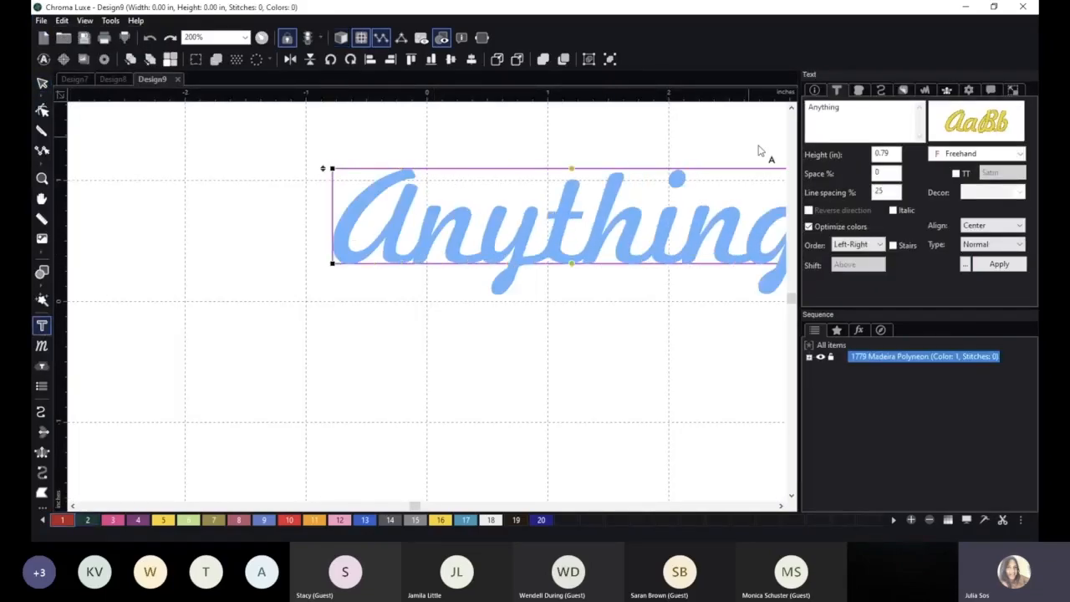
Change the font of the "Anything" lettering to Benquiat and generate its stitches.
left_click(975, 121)
left_click(669, 110)
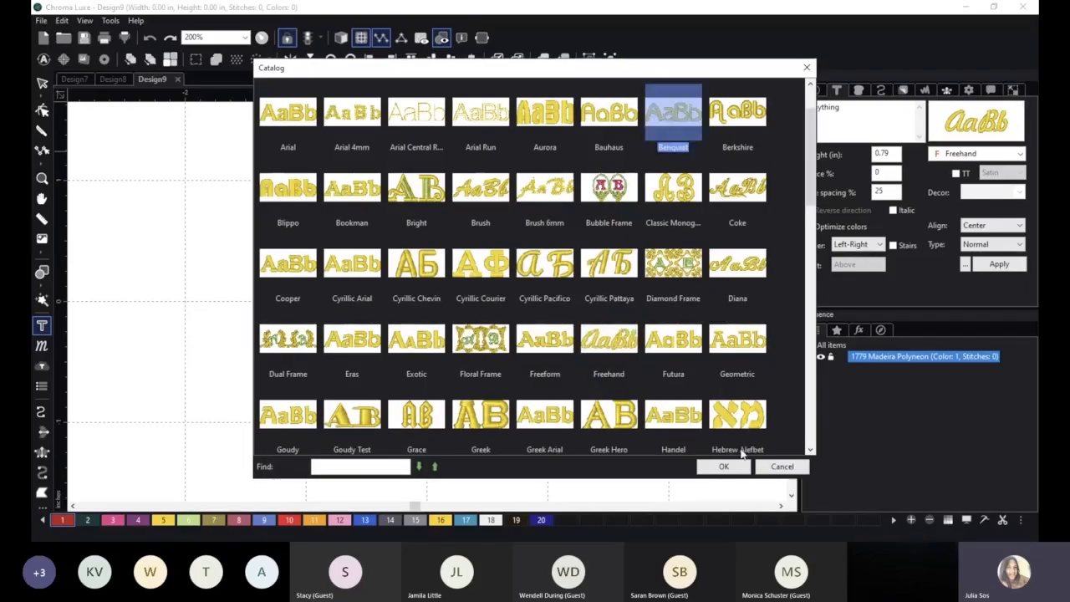
left_click(724, 467)
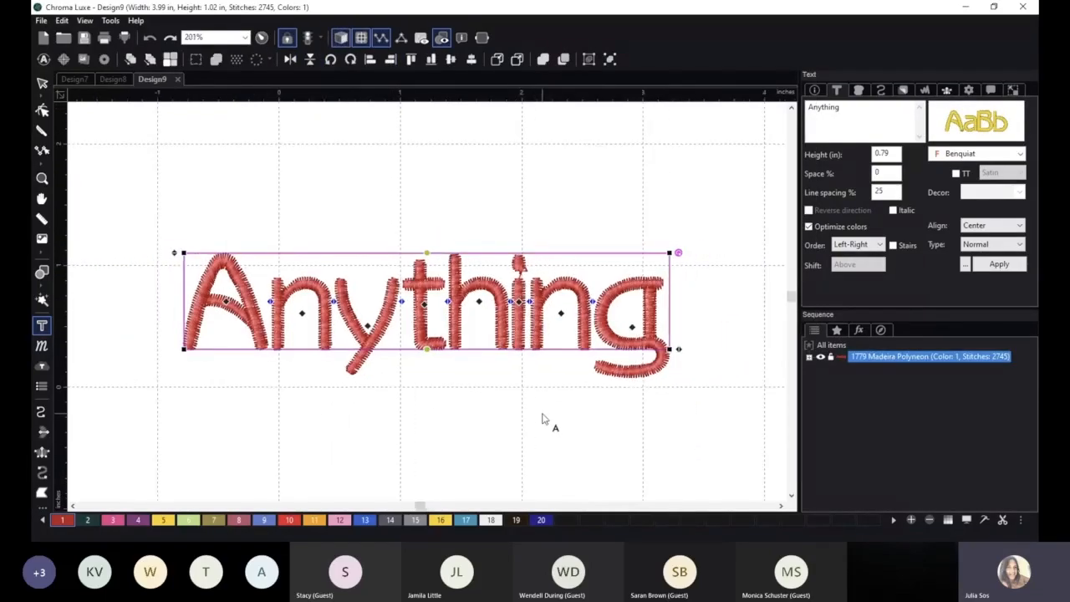
Apply the saved text style "Ricoma Style" to the "Anything" lettering.
left_click(965, 265)
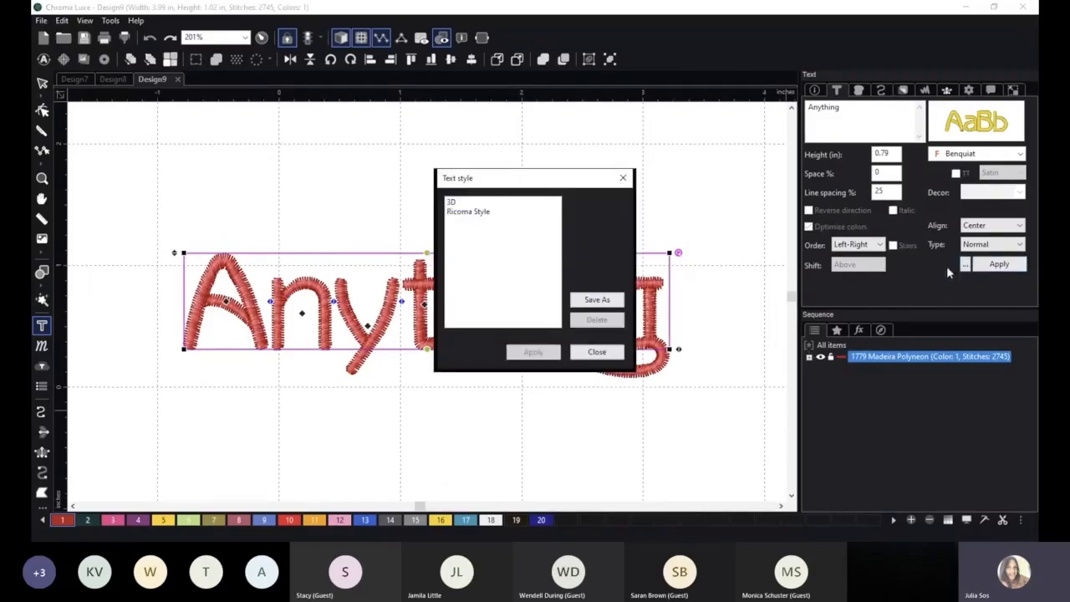
left_click(471, 214)
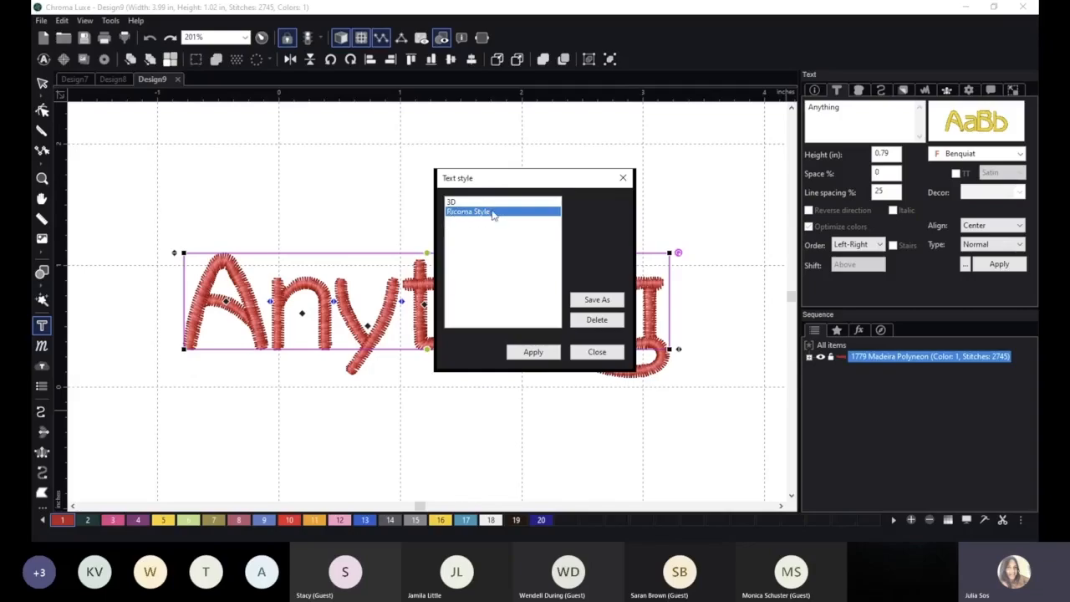
left_click(546, 357)
scroll(568, 413, "down", 3)
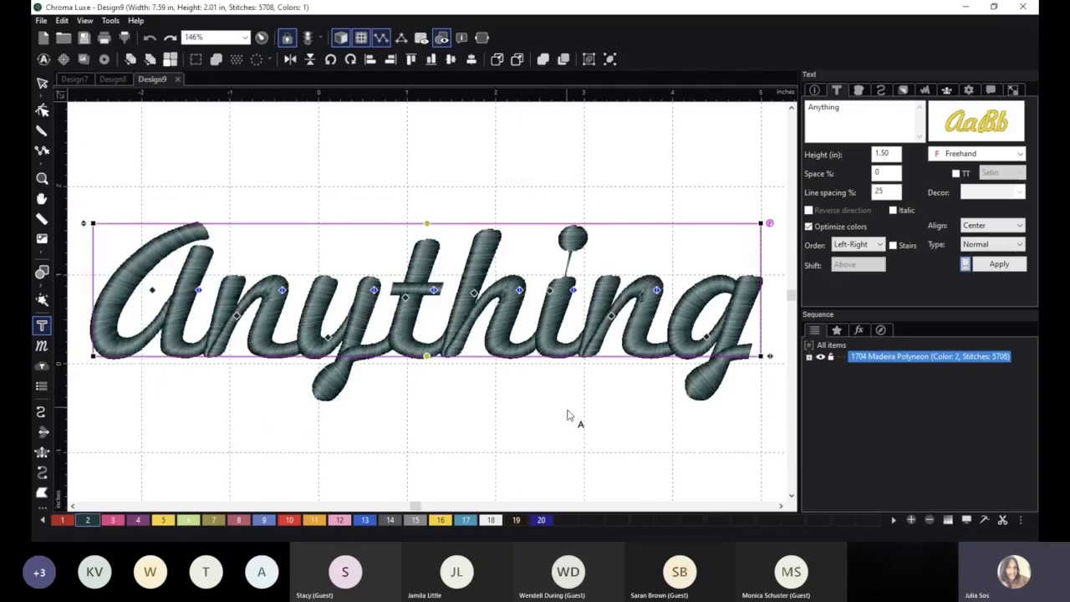
Examine the height, fill density, underlay and pull compensation settings that the style gave the "Anything" lettering.
double_click(897, 152)
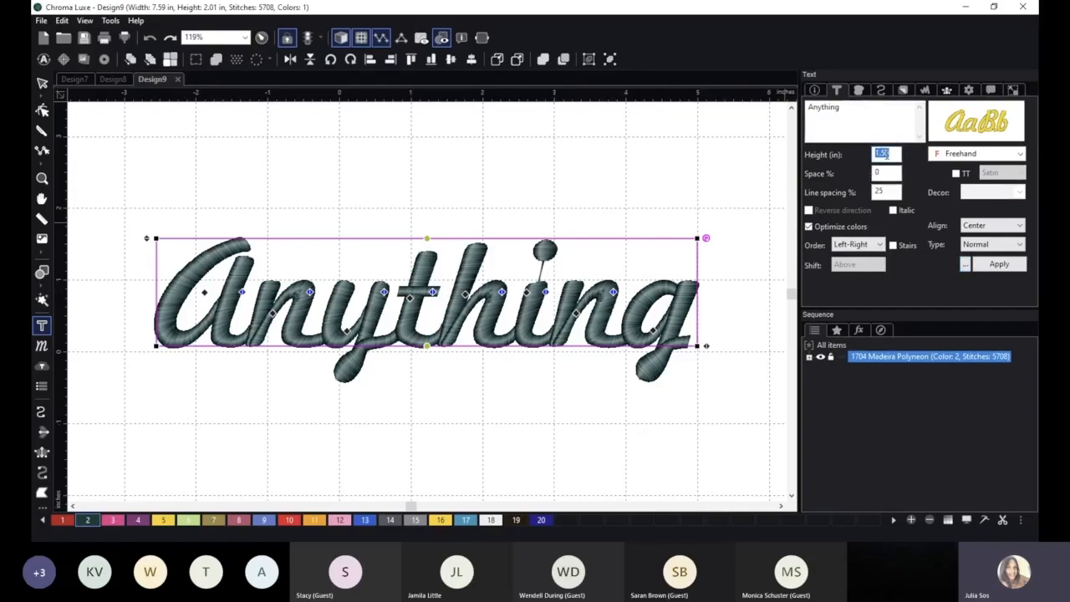
left_click(859, 90)
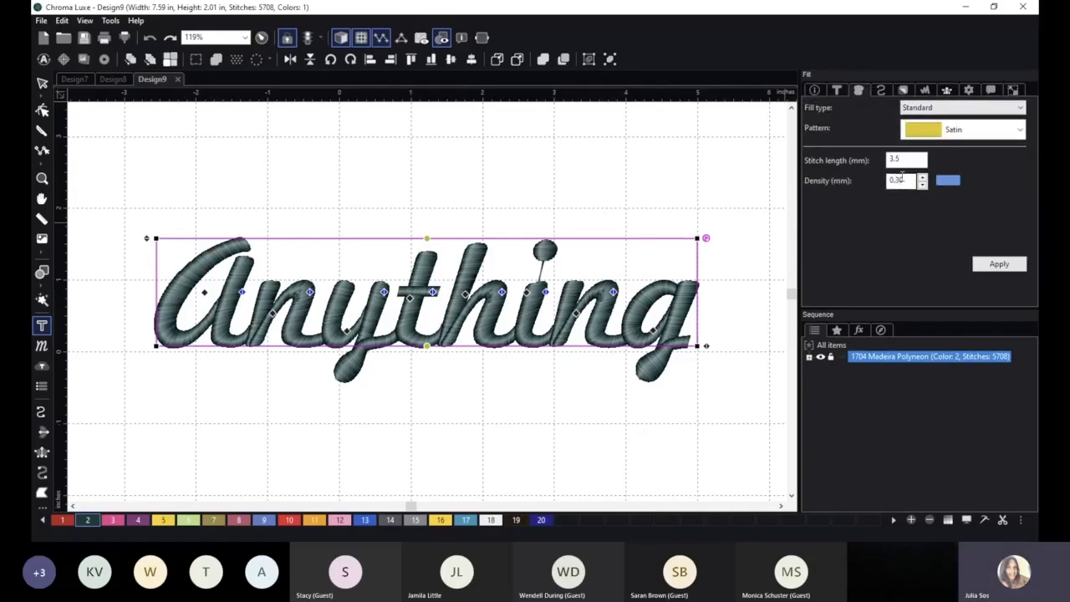
left_click(903, 91)
left_click(904, 90)
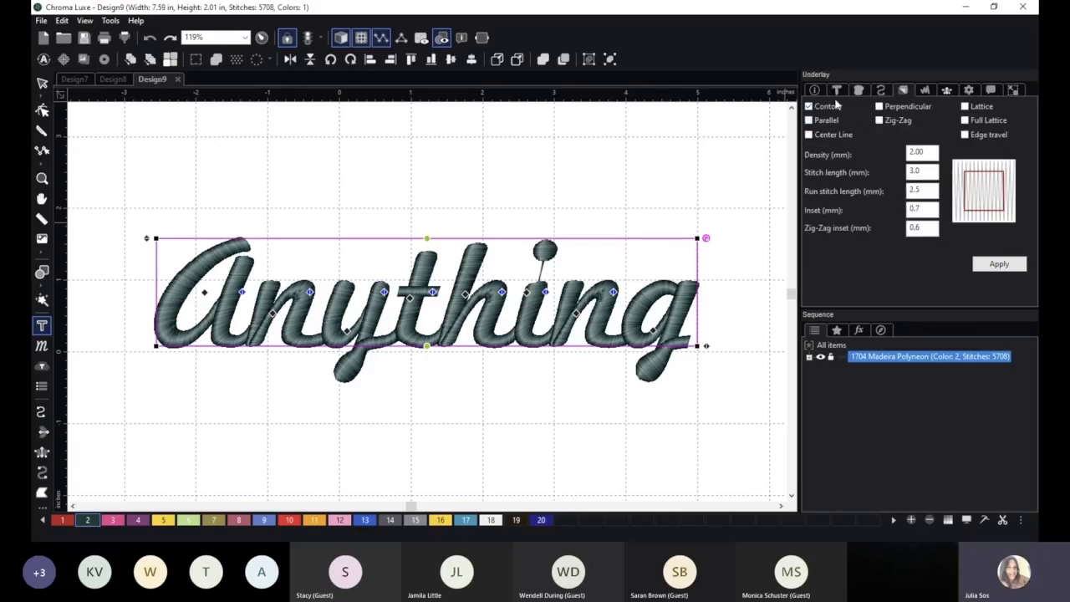
left_click(923, 91)
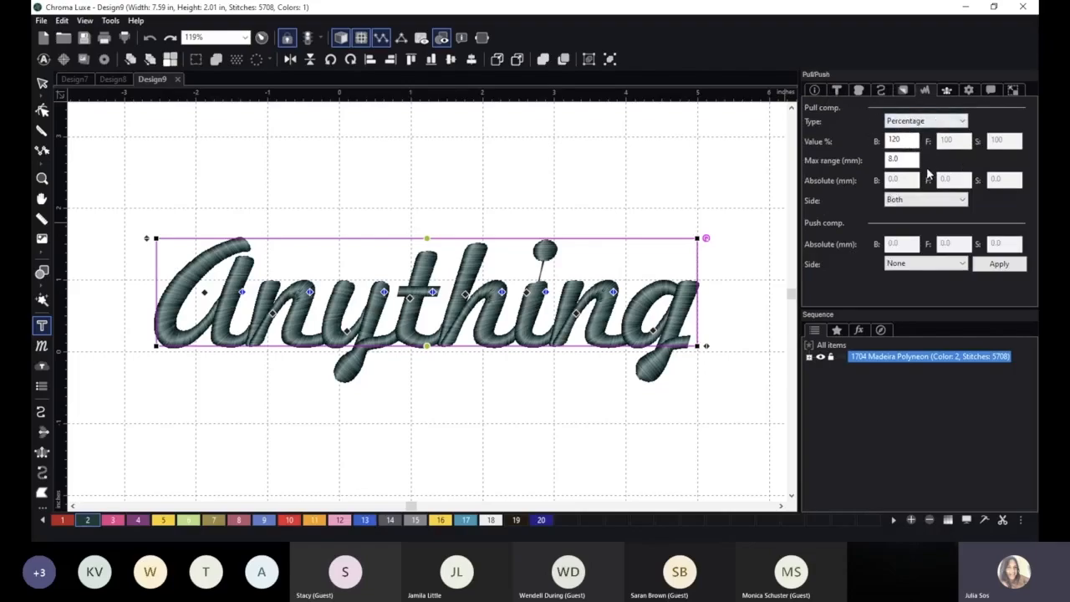
left_click(839, 90)
scroll(700, 205, "down", 2)
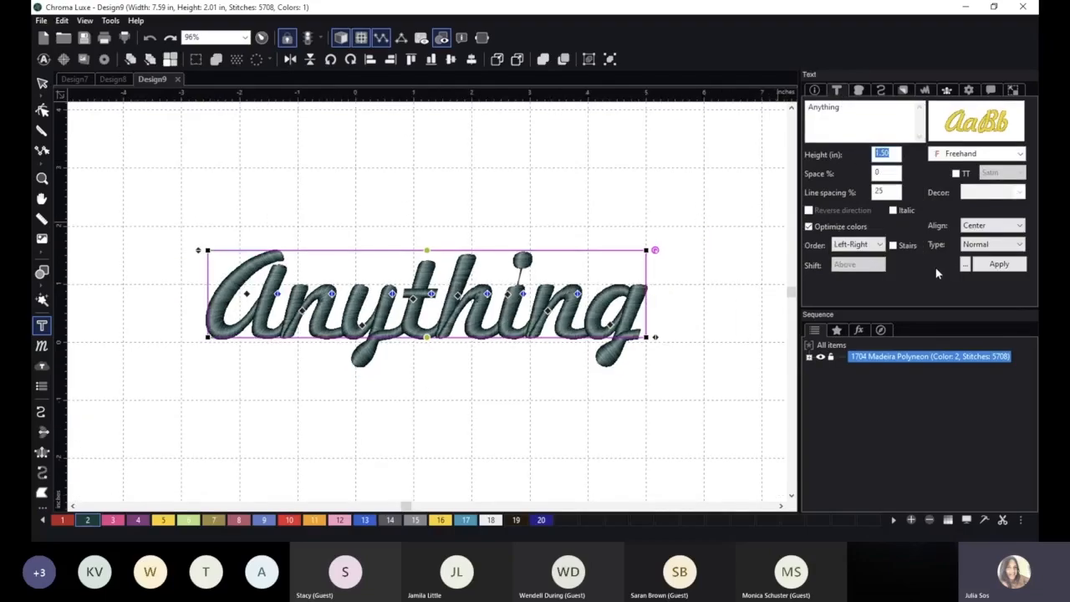
Apply the "3D" text style to the "Anything" lettering.
left_click(964, 266)
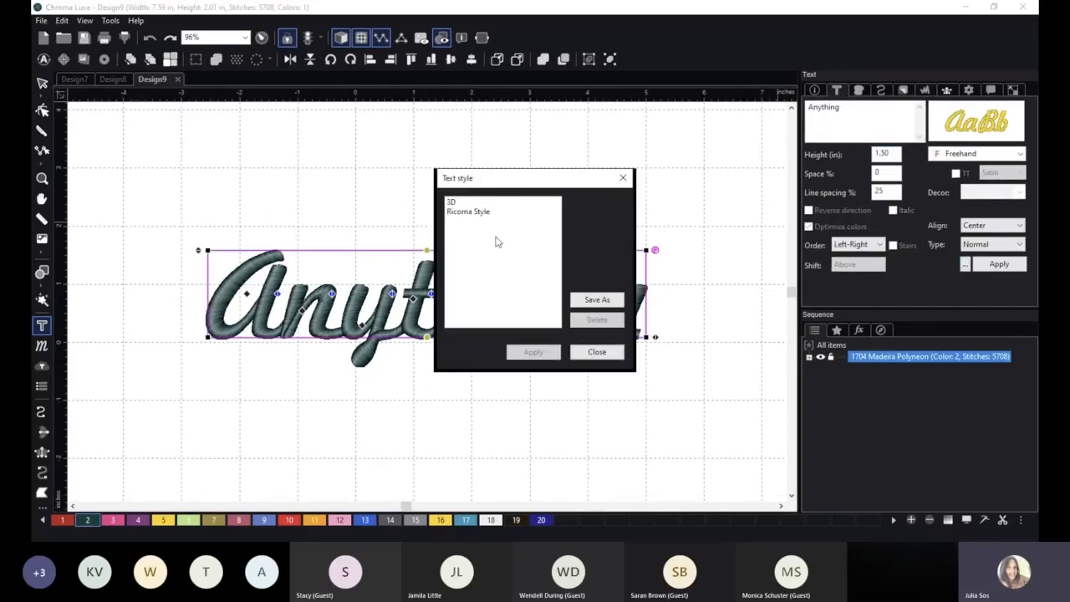
left_click(462, 203)
left_click(538, 352)
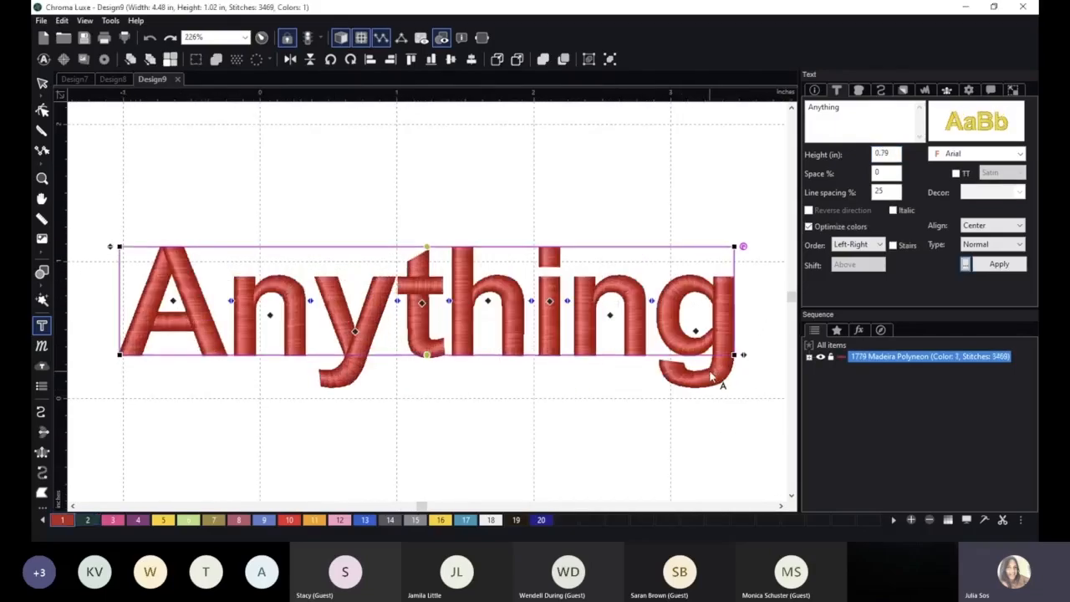
Switch the "Anything" lettering back to the "Ricoma Style" text style.
left_click(964, 265)
left_click(494, 213)
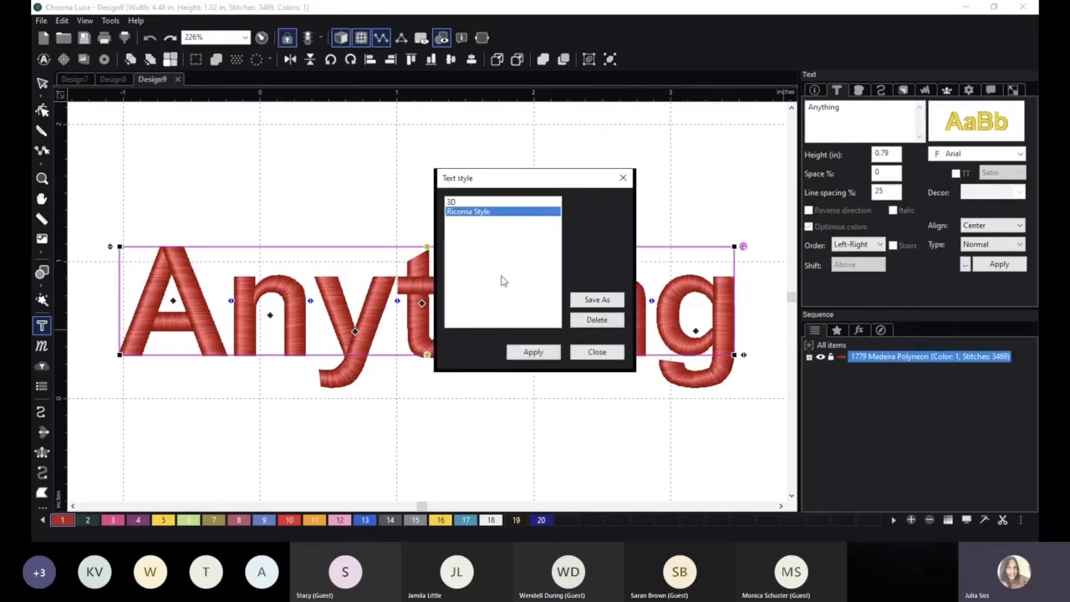
left_click(535, 352)
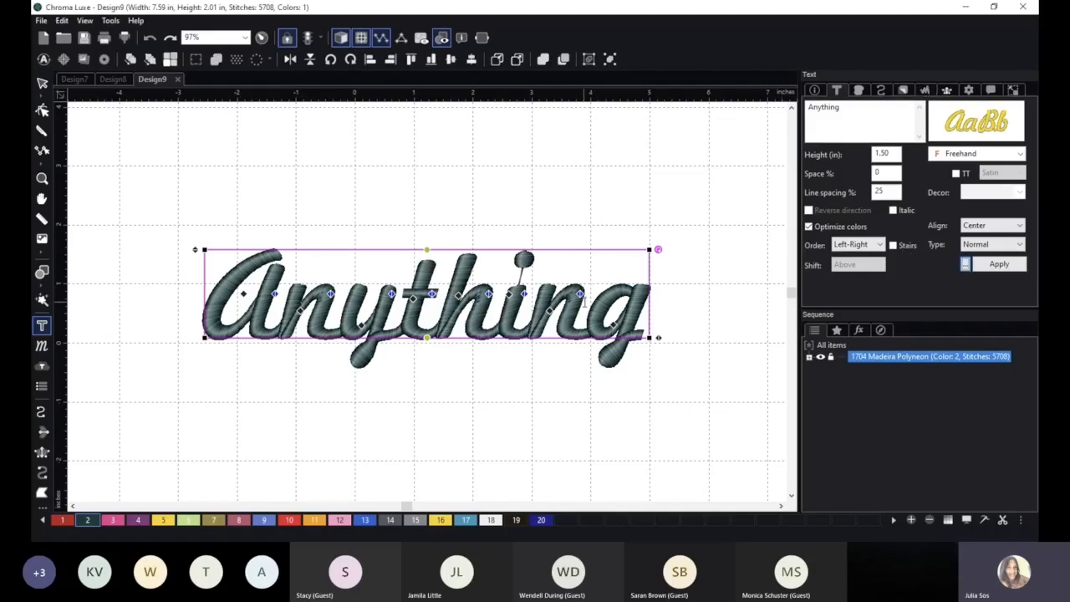
Review the list of saved text styles and highlight "Ricoma Style", leaving the list without saving a style.
left_click(966, 264)
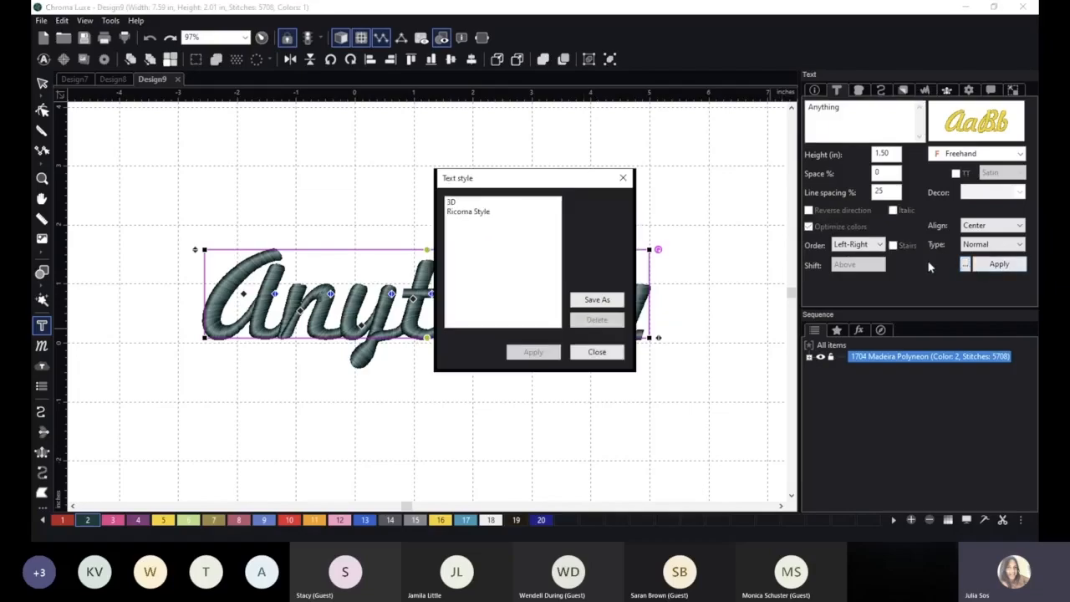
left_click(622, 177)
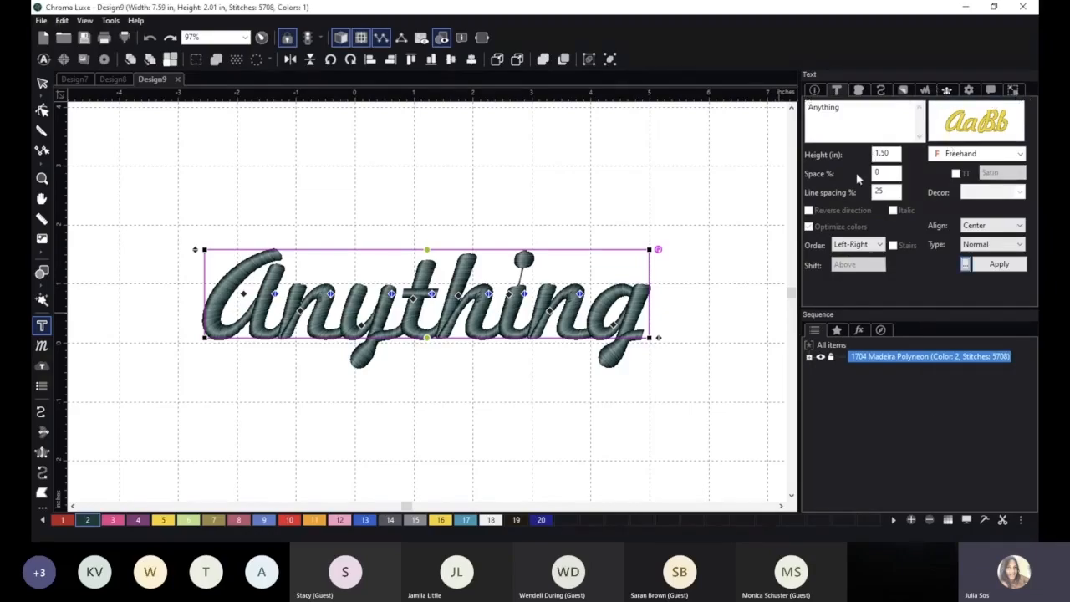
left_click(965, 265)
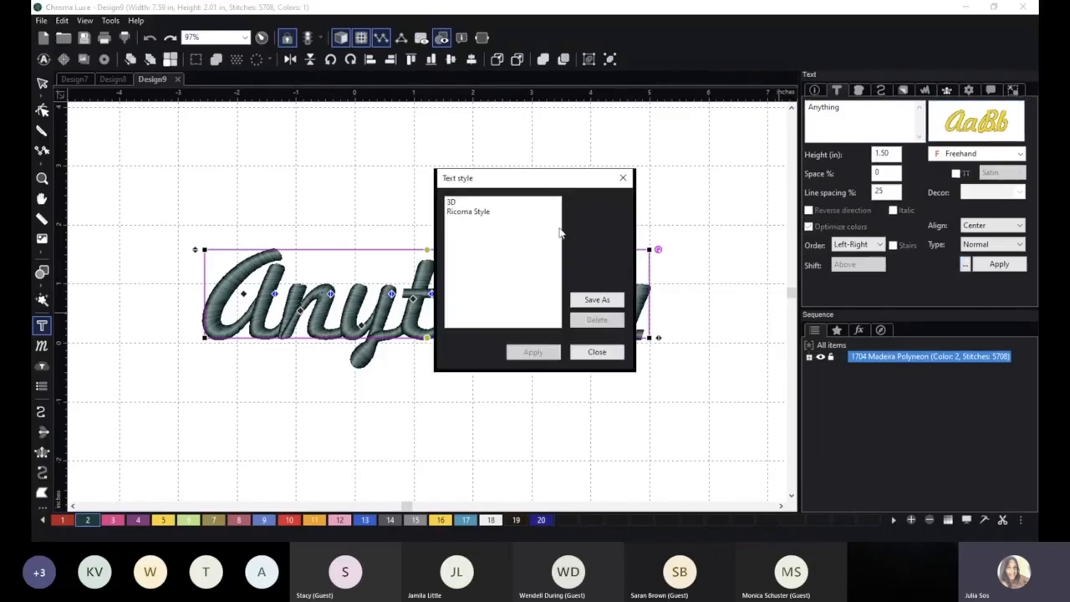
left_click(623, 177)
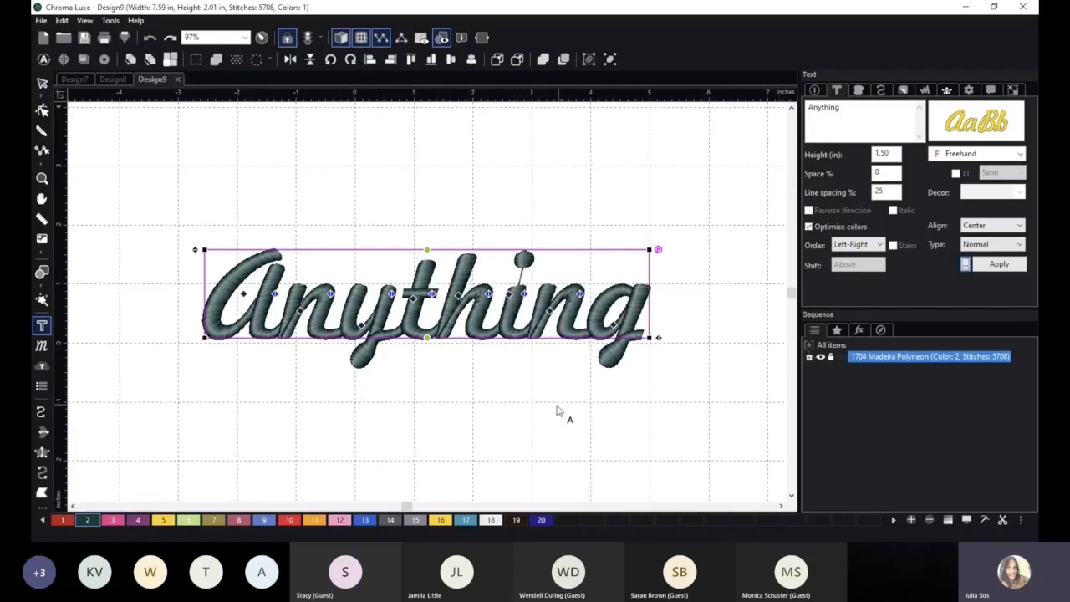
left_click(967, 264)
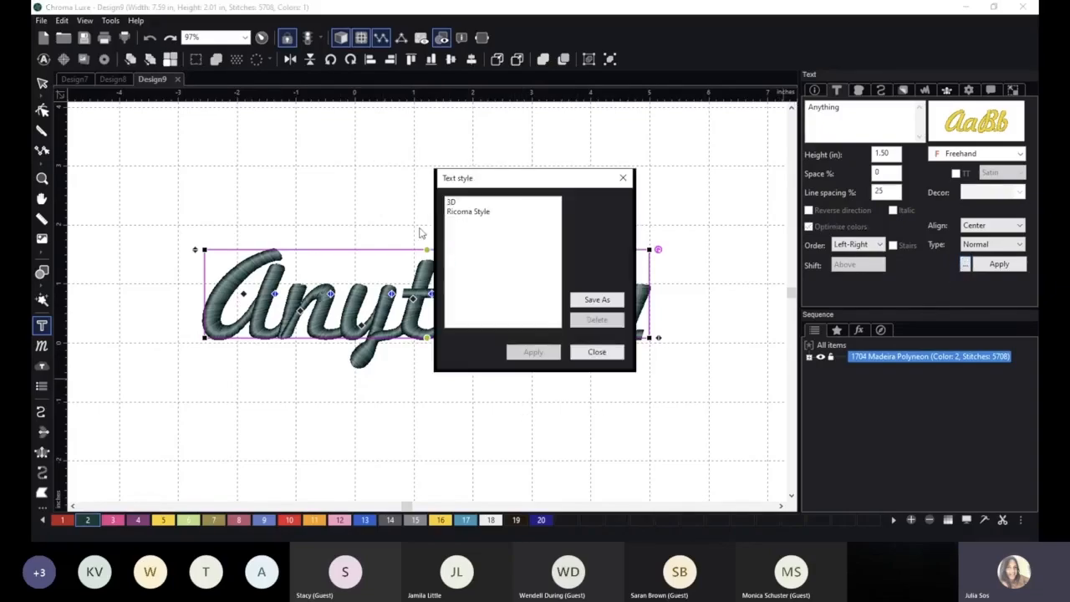
left_click(477, 214)
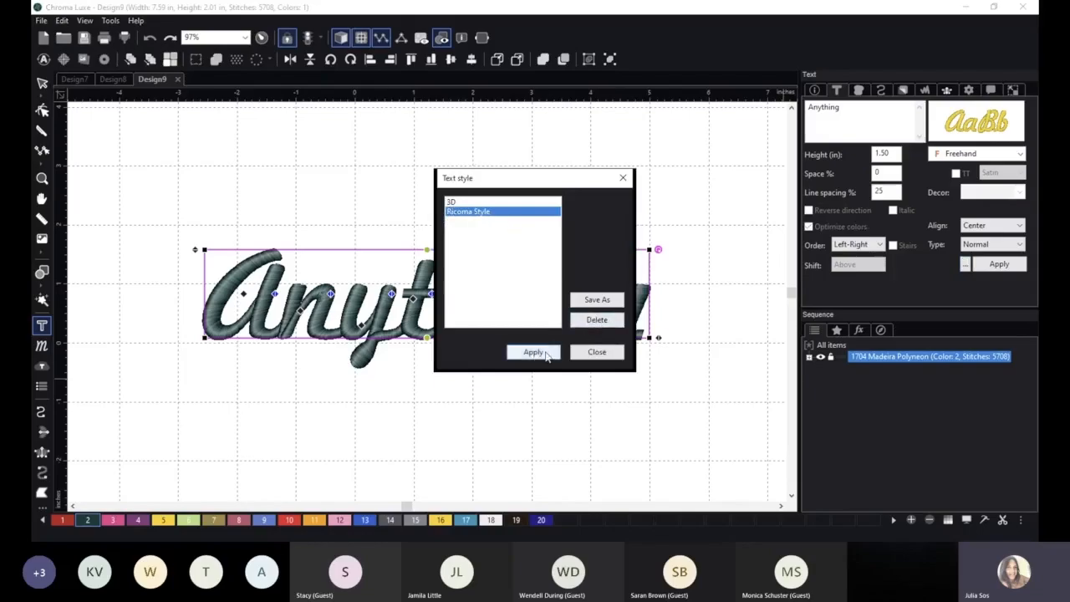
left_click(622, 180)
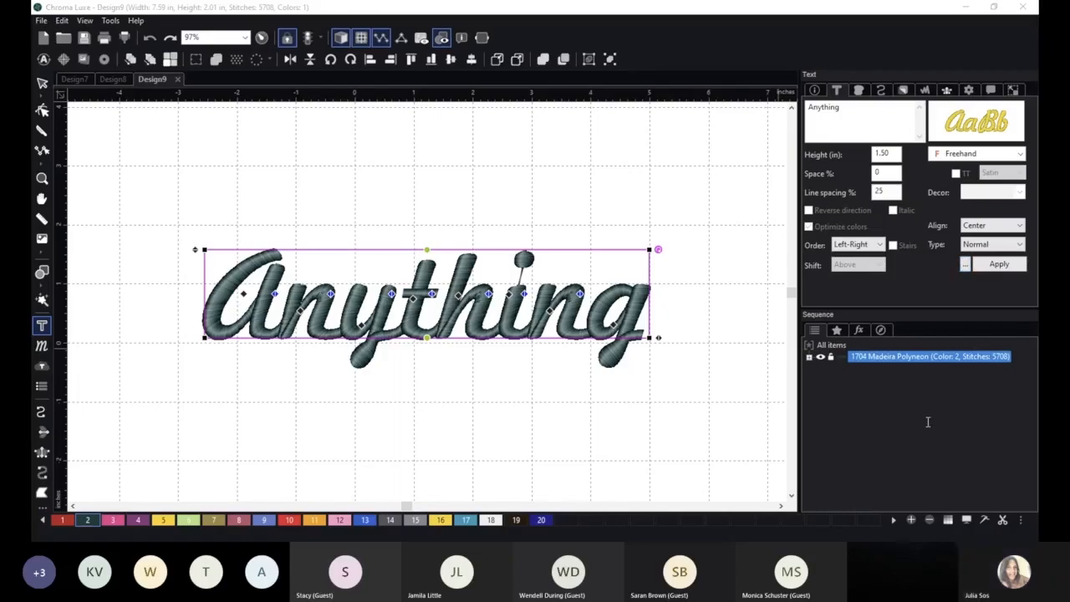
left_click(952, 124)
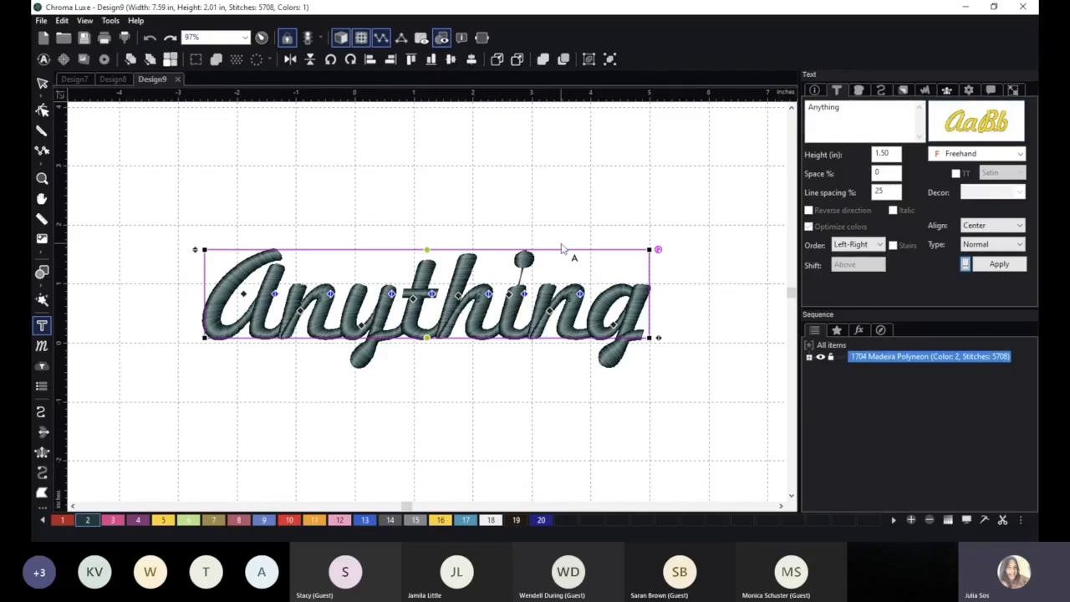
scroll(561, 248, "up", 2)
scroll(562, 249, "up", 2)
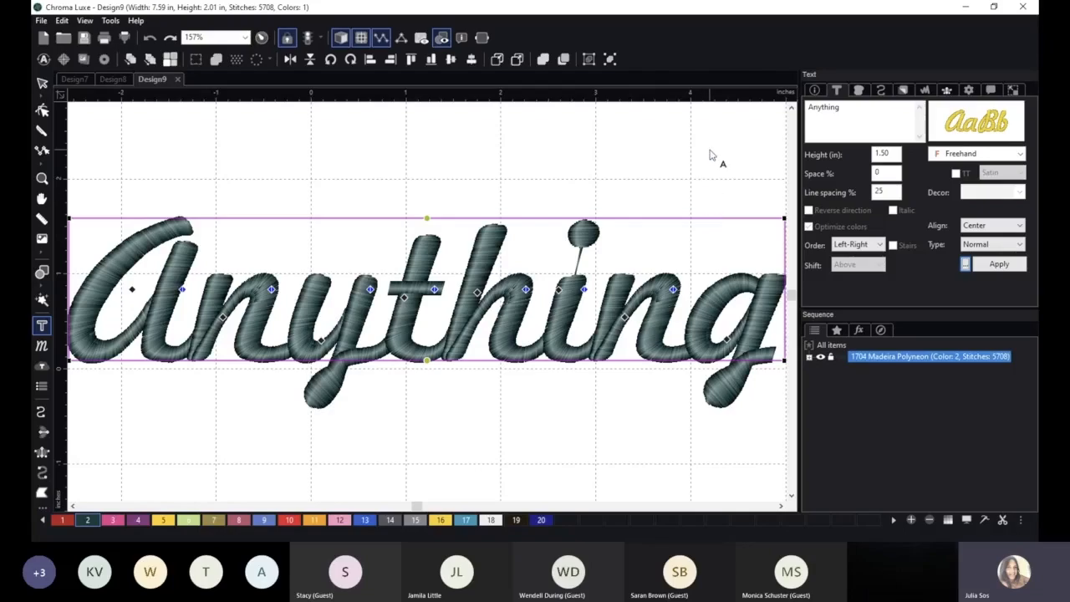
left_click(957, 470)
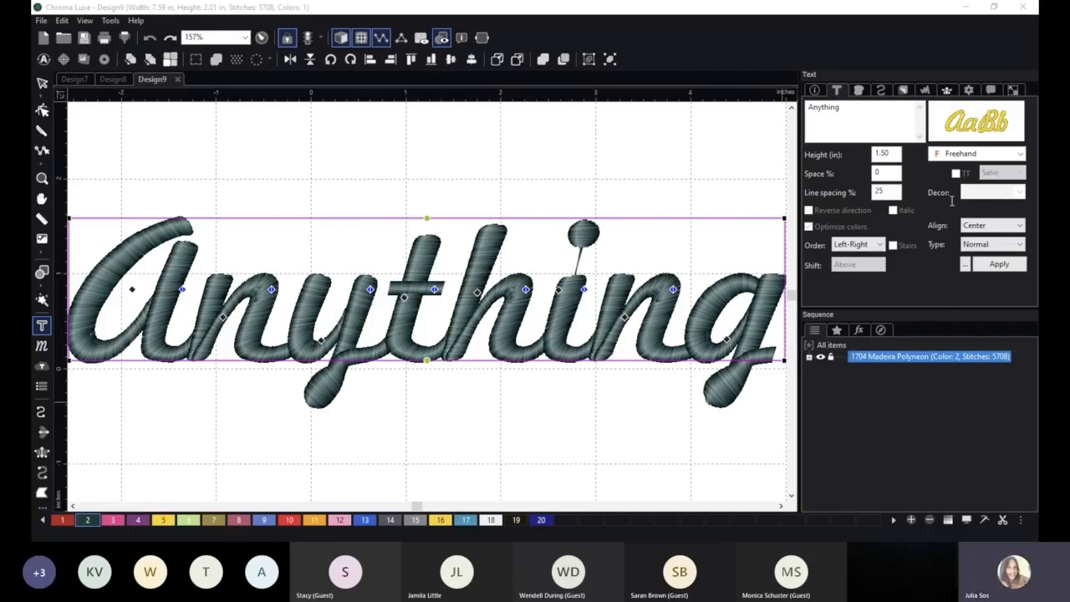
left_click(836, 89)
left_click(966, 264)
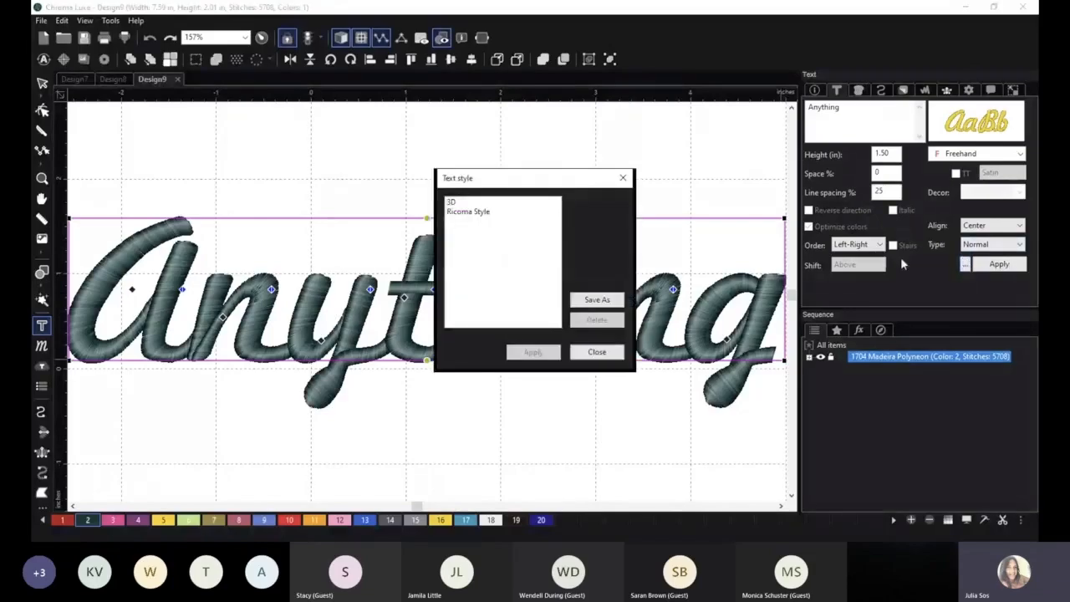
left_click(622, 180)
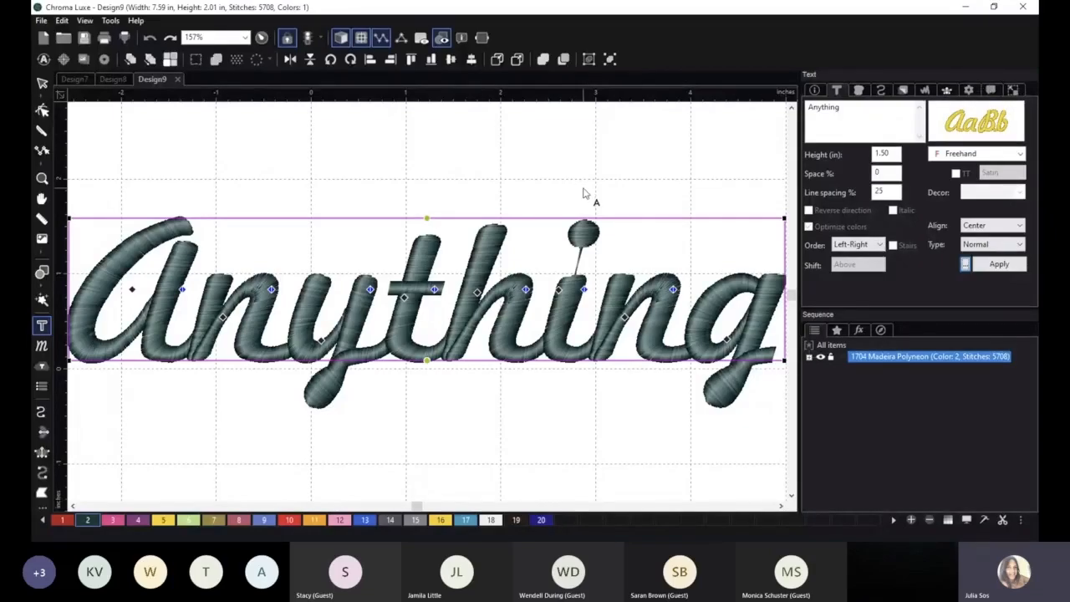
Set the text color change of the "Anything" lettering to chars and apply it.
scroll(587, 193, "down", 1)
left_click(990, 90)
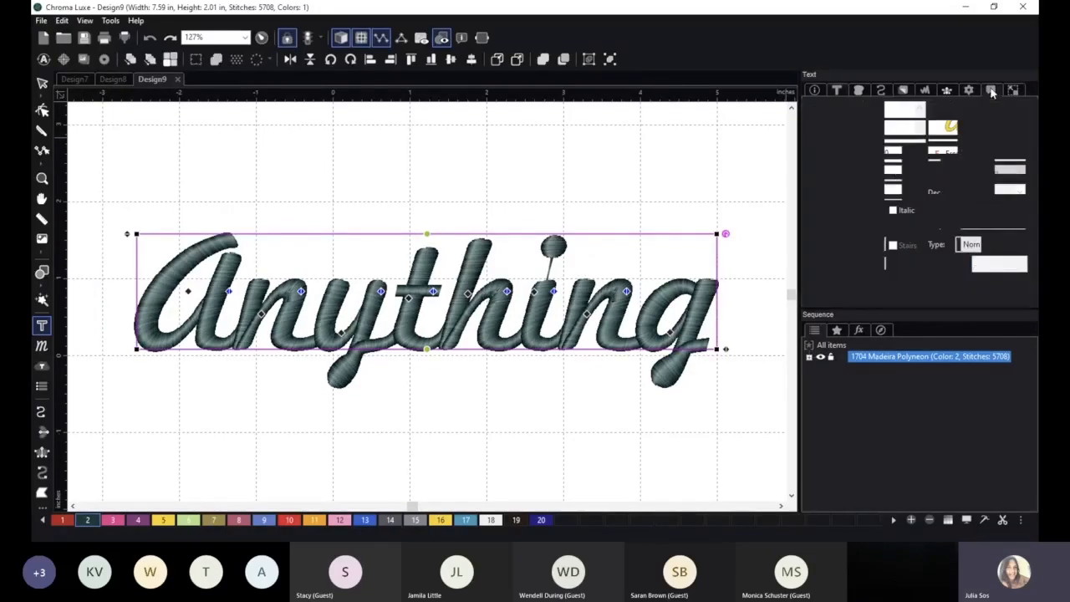
left_click(913, 262)
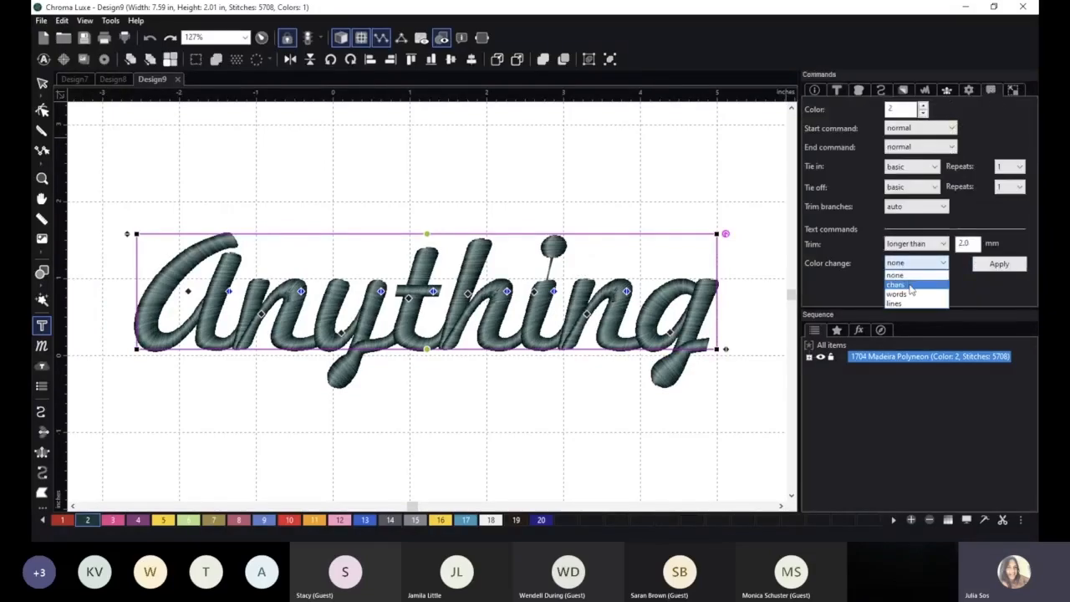
left_click(910, 278)
left_click(999, 264)
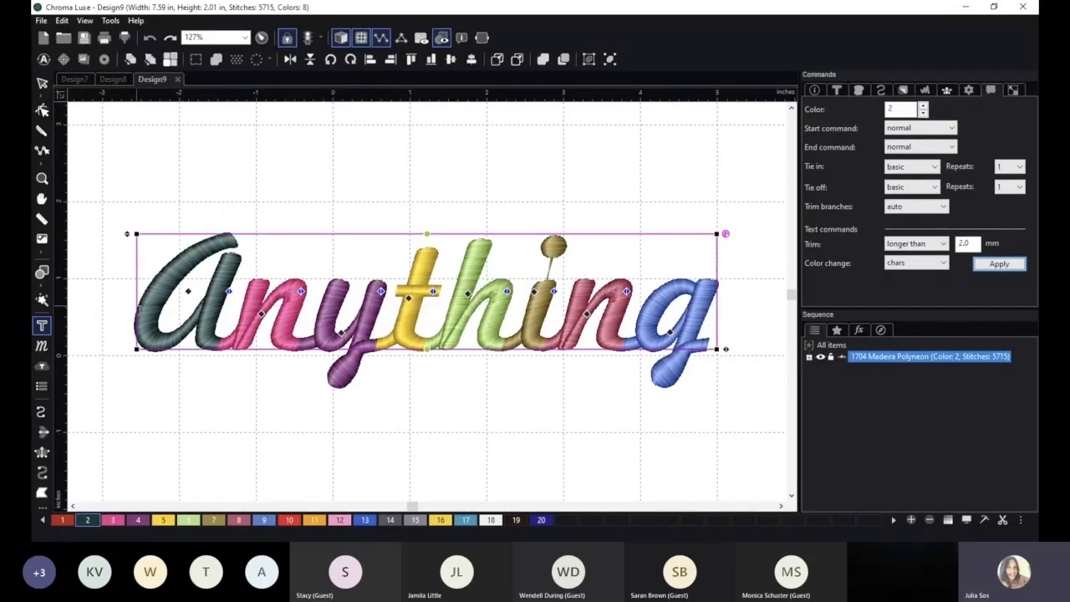
Overwrite the "Ricoma Style" text style with the multicolored lettering's settings and apply it.
scroll(679, 328, "down", 2)
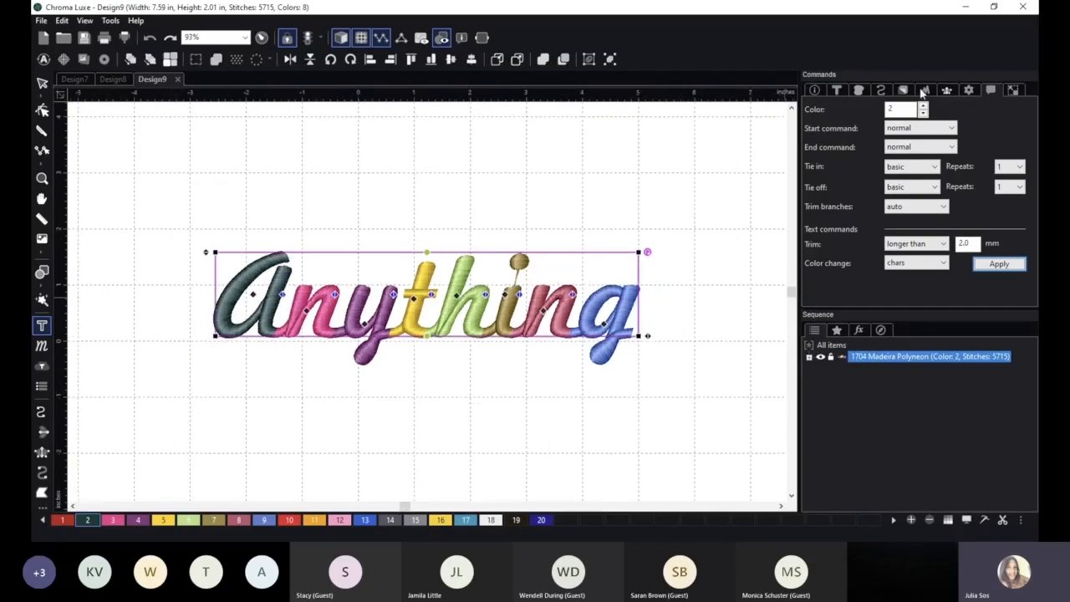
left_click(837, 89)
left_click(965, 264)
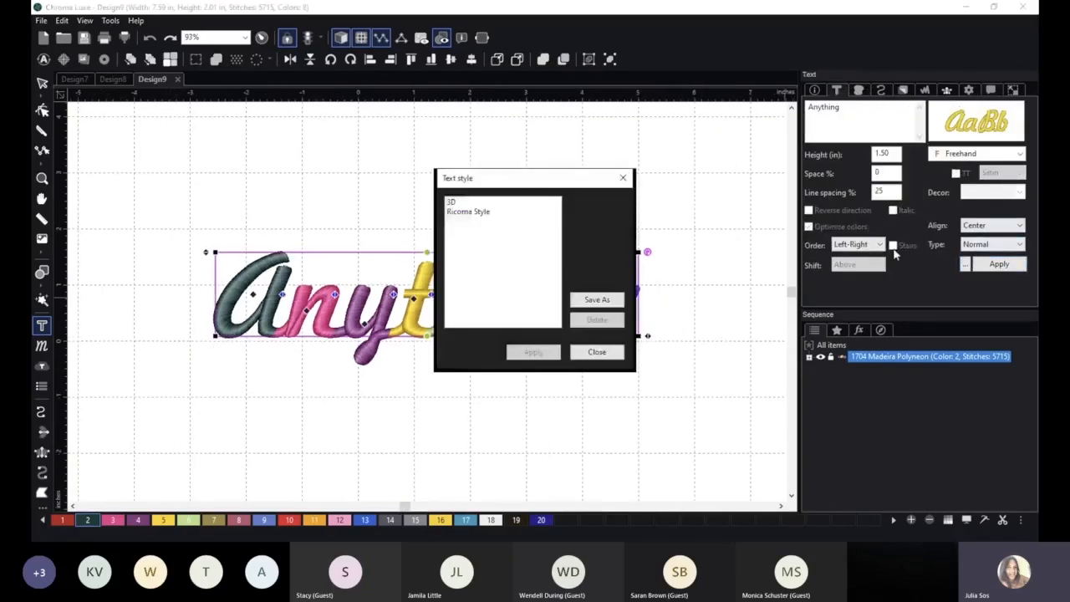
left_click(491, 212)
left_click(596, 299)
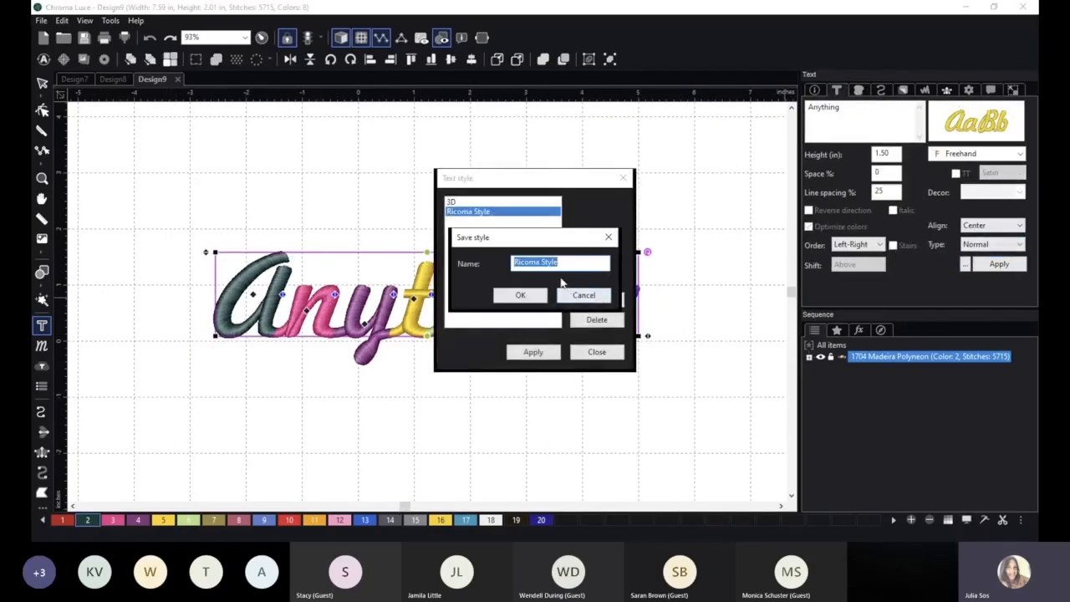
left_click(526, 298)
left_click(540, 323)
left_click(535, 351)
Create a new design and place an empty text object near the center of its canvas.
left_click(40, 20)
left_click(58, 34)
left_click(38, 327)
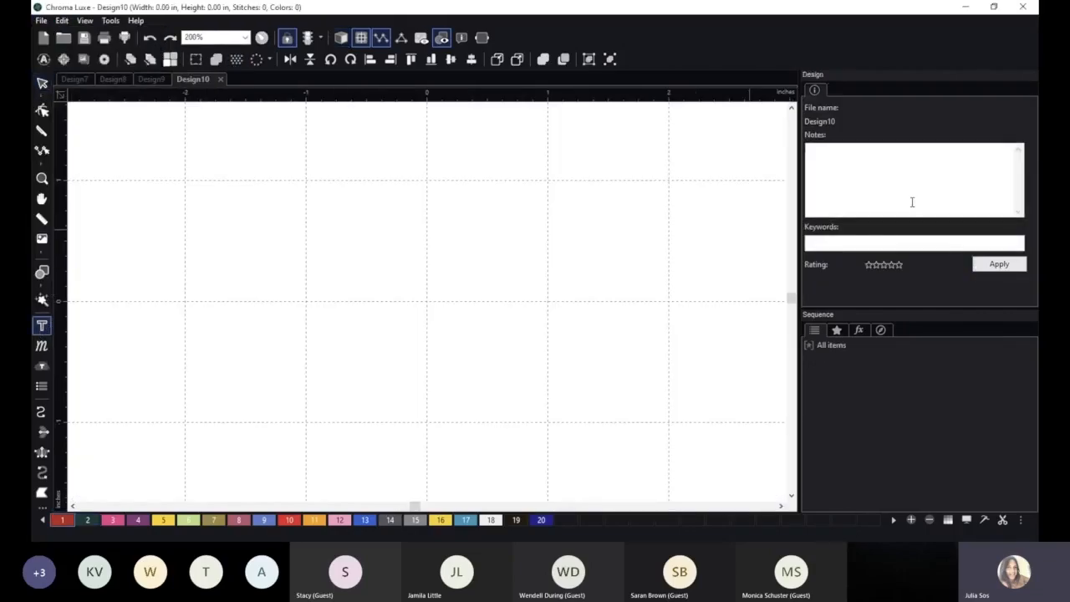
left_click(451, 290)
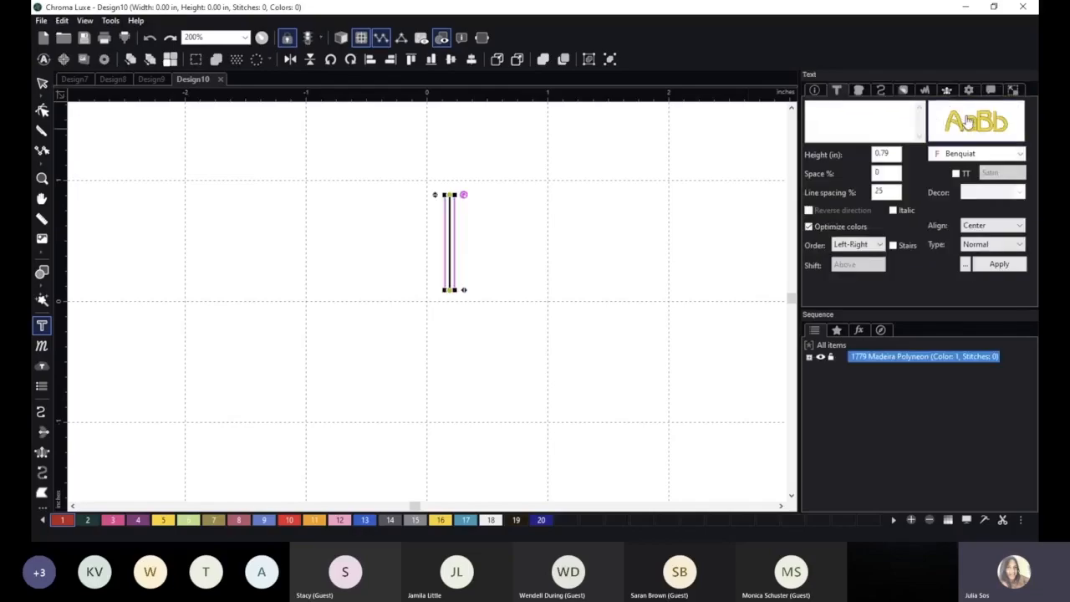
Set the font of the new empty text object to Arial.
left_click(968, 122)
left_click(294, 113)
left_click(724, 466)
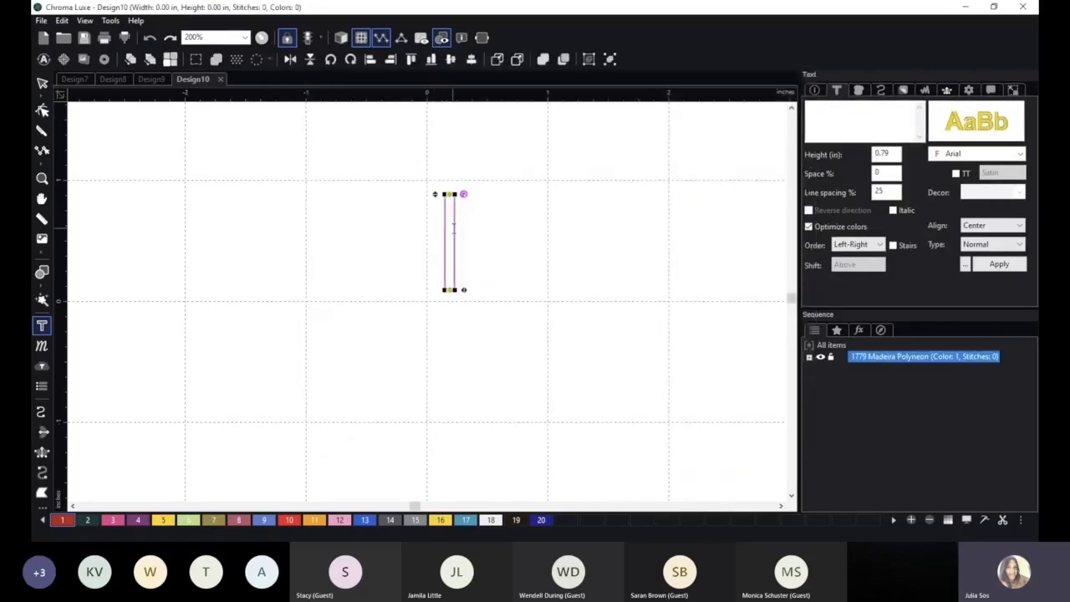
Enter "kqjhfkjwhe" in the empty text object, apply the "Ricoma Style" text style and finish editing the lettering.
type("kqjhfkjwhe")
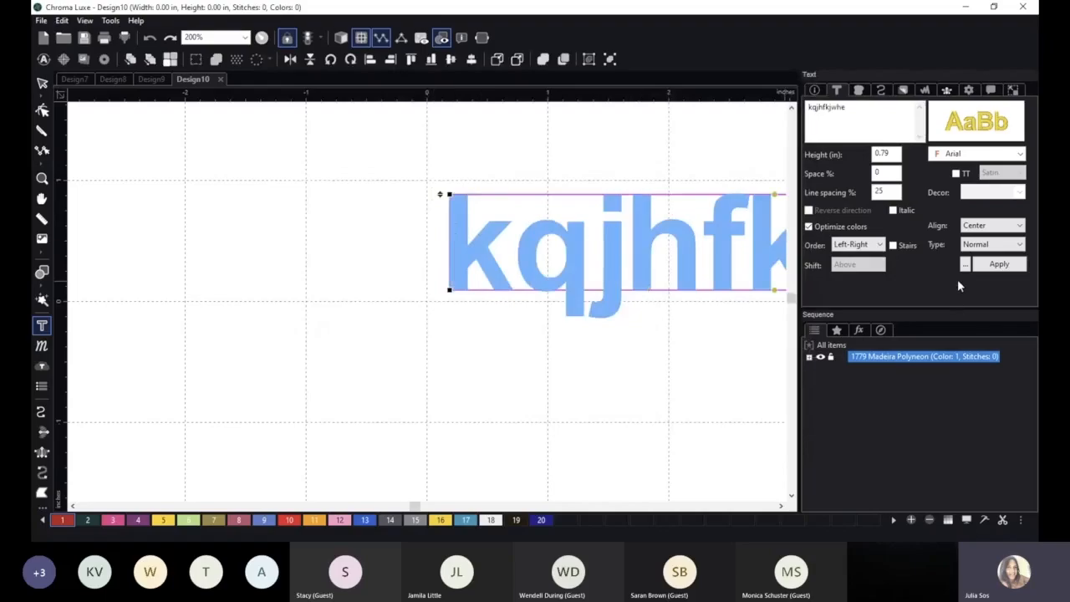
left_click(966, 265)
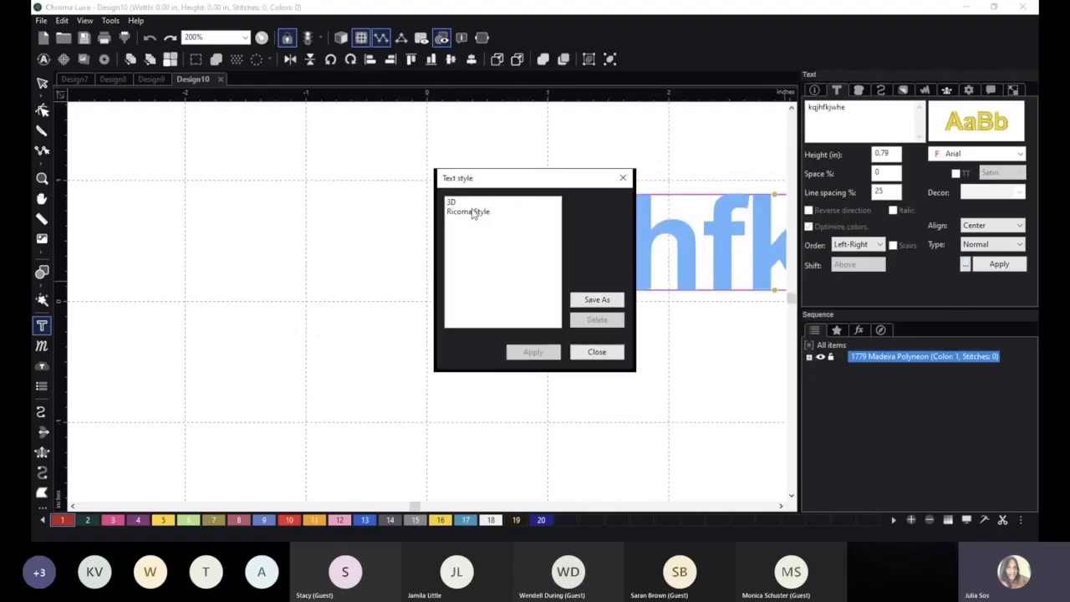
left_click(474, 212)
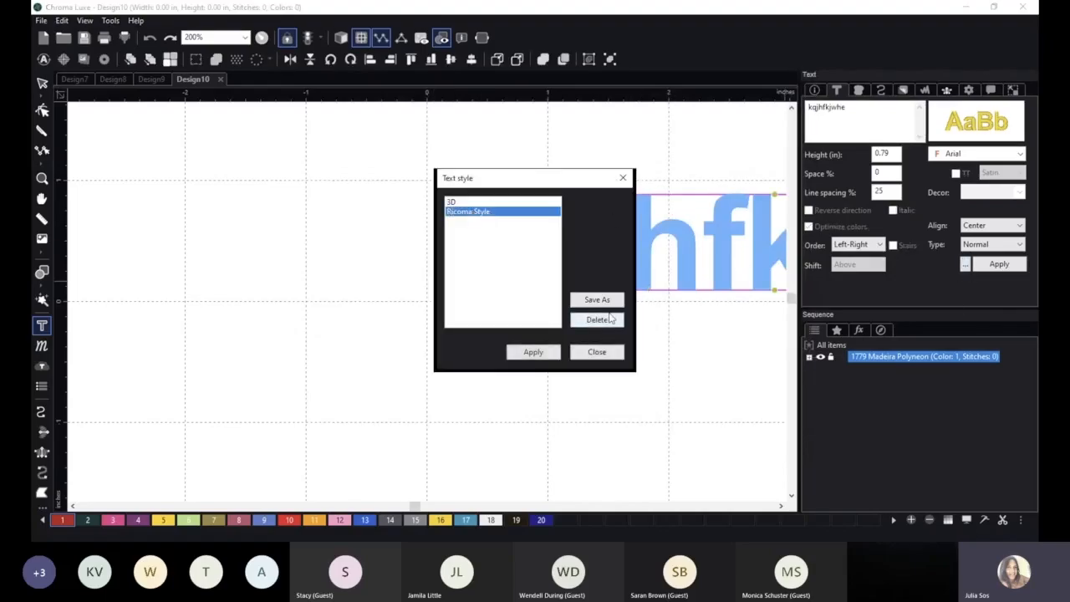
left_click(532, 352)
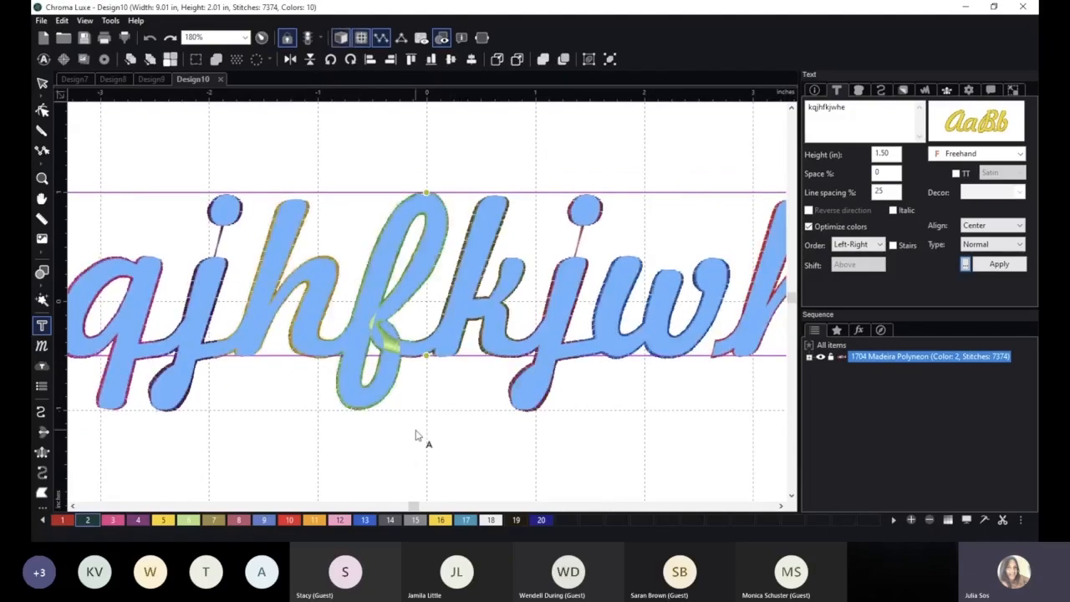
scroll(418, 436, "down", 2)
left_click(38, 84)
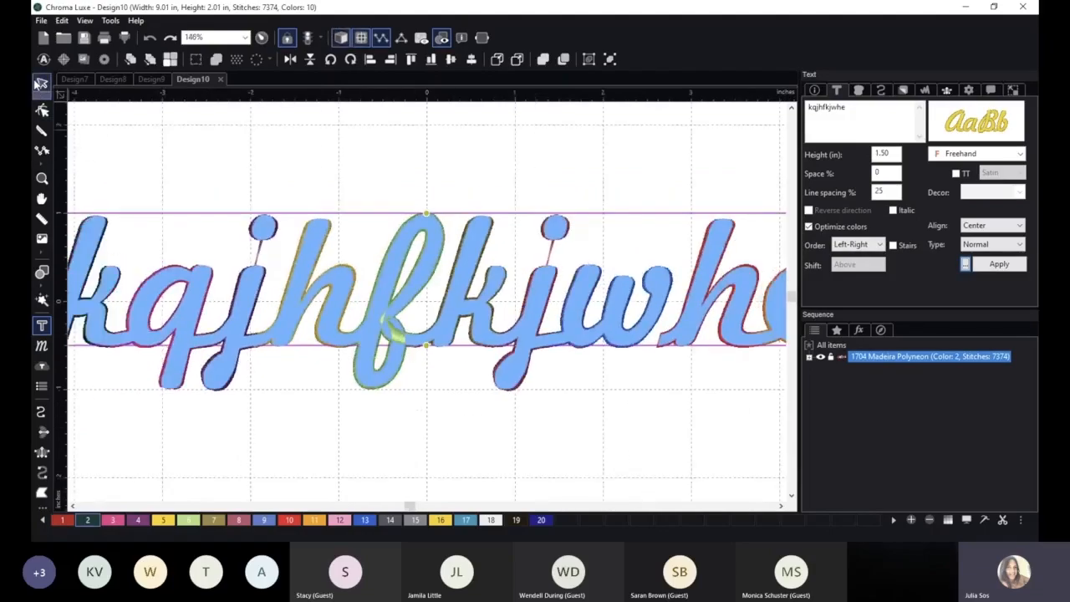
scroll(519, 444, "down", 3)
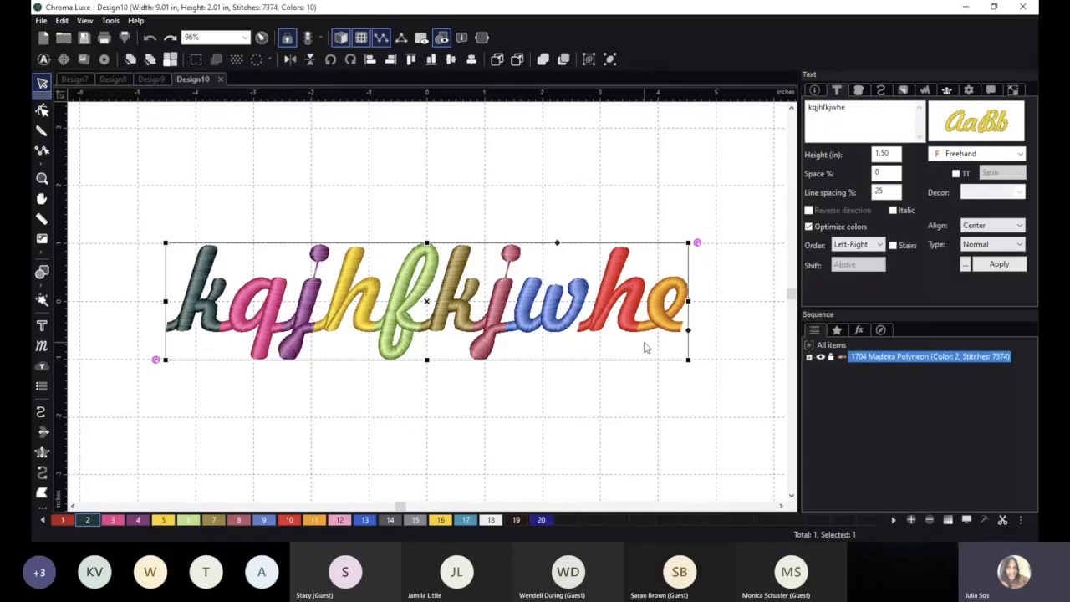
left_click(607, 416)
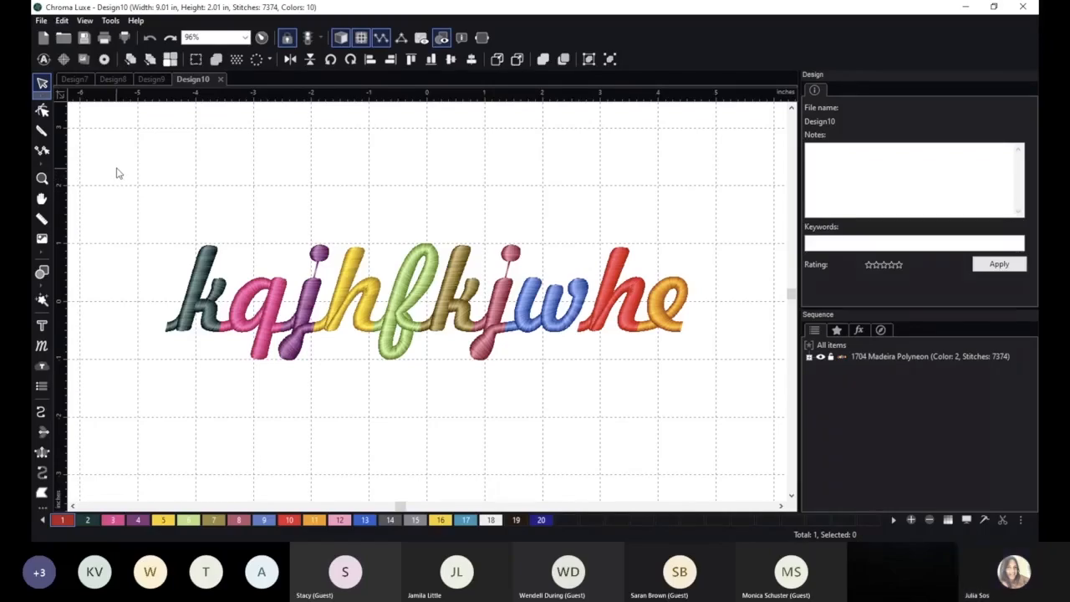
Create a new design and add the text "True Type" starting to the left of the canvas center.
left_click(40, 20)
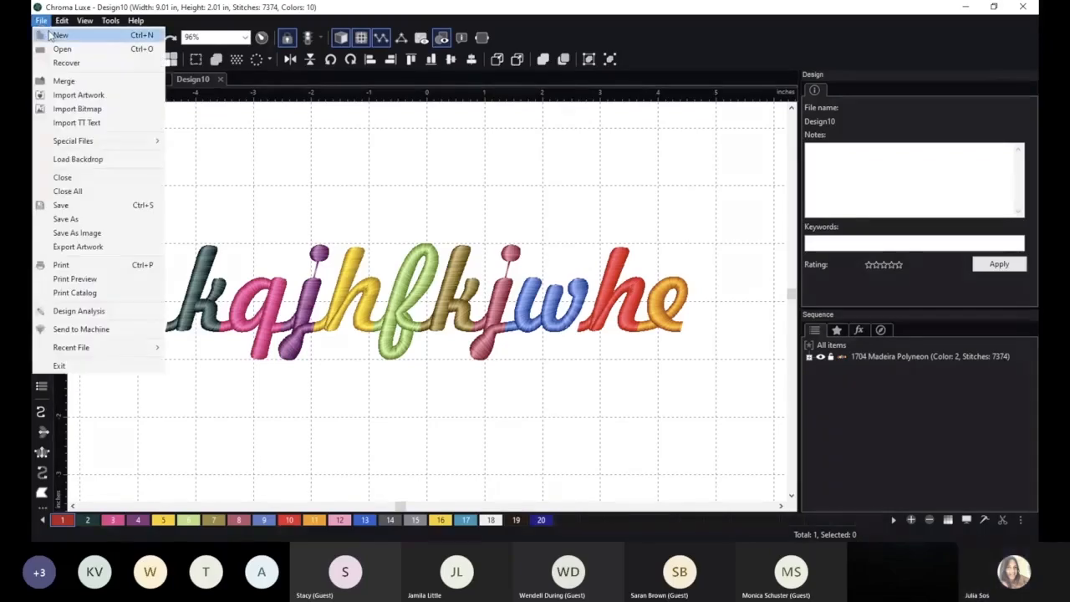
left_click(52, 35)
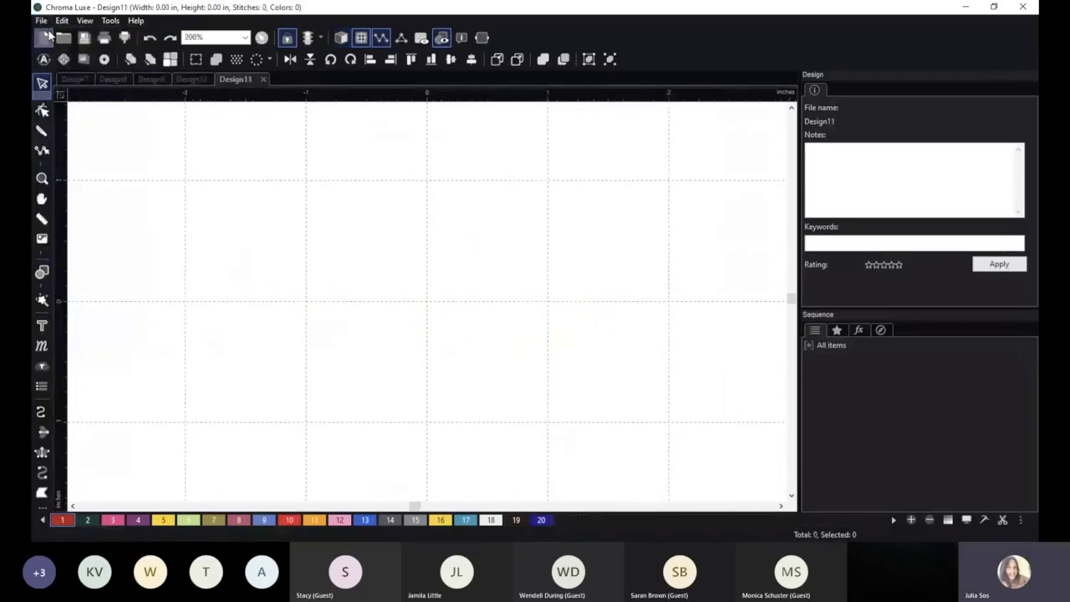
left_click(43, 327)
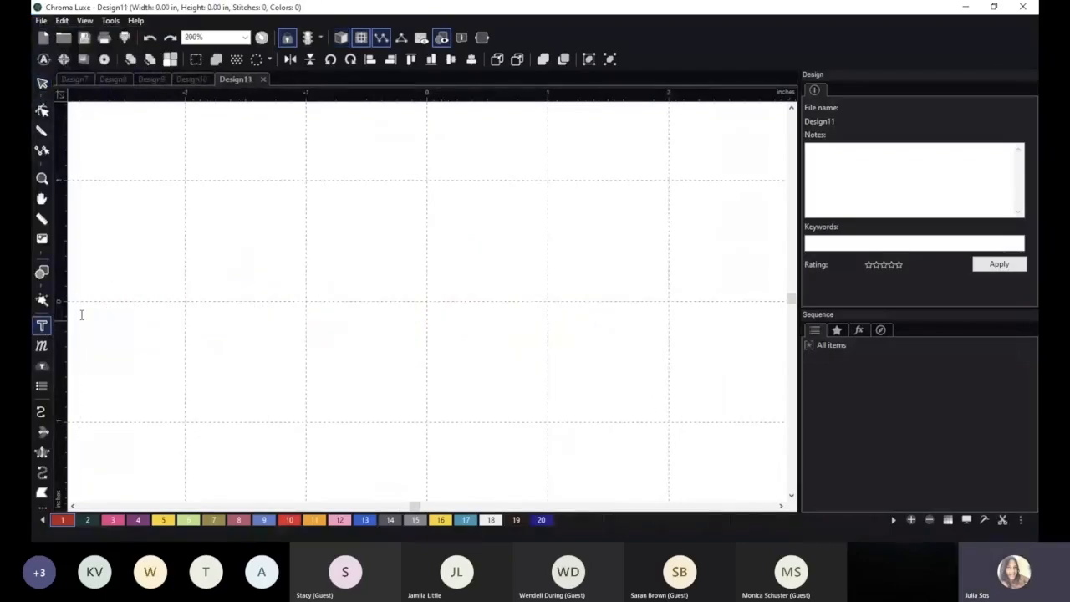
left_click(261, 271)
type("T")
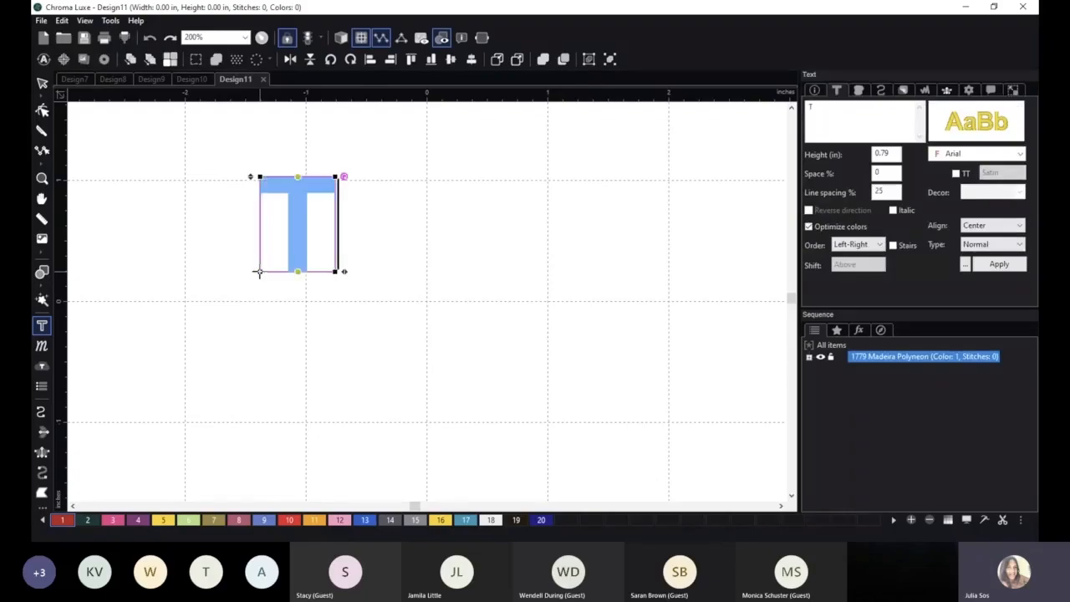
type("rue Type")
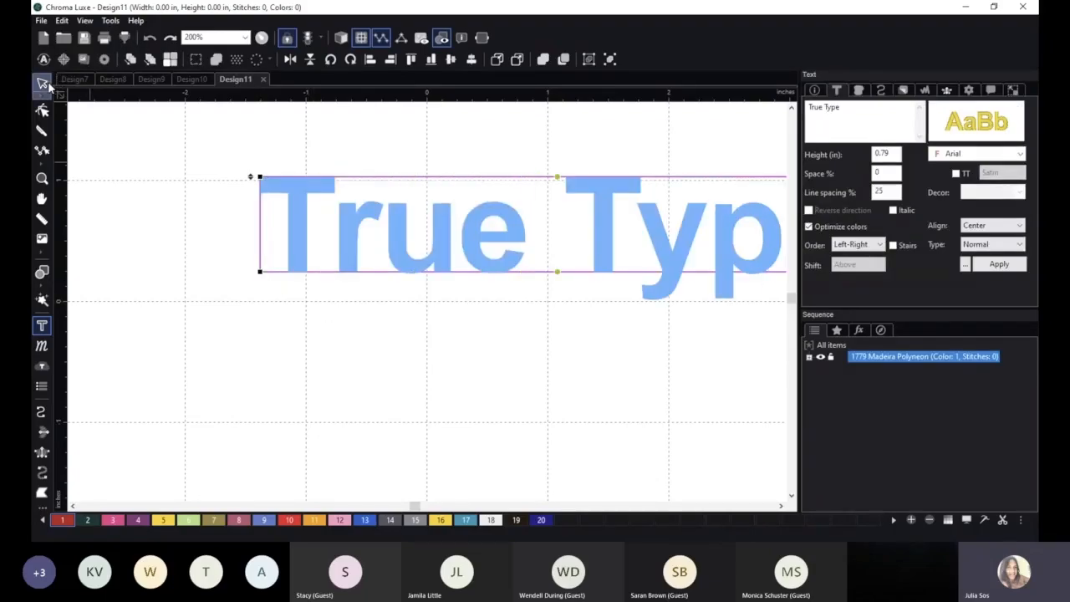
left_click(47, 84)
Turn on the 3D stitch view and move the "True Type" lettering to just above the canvas center.
left_click_drag(482, 245, 417, 246)
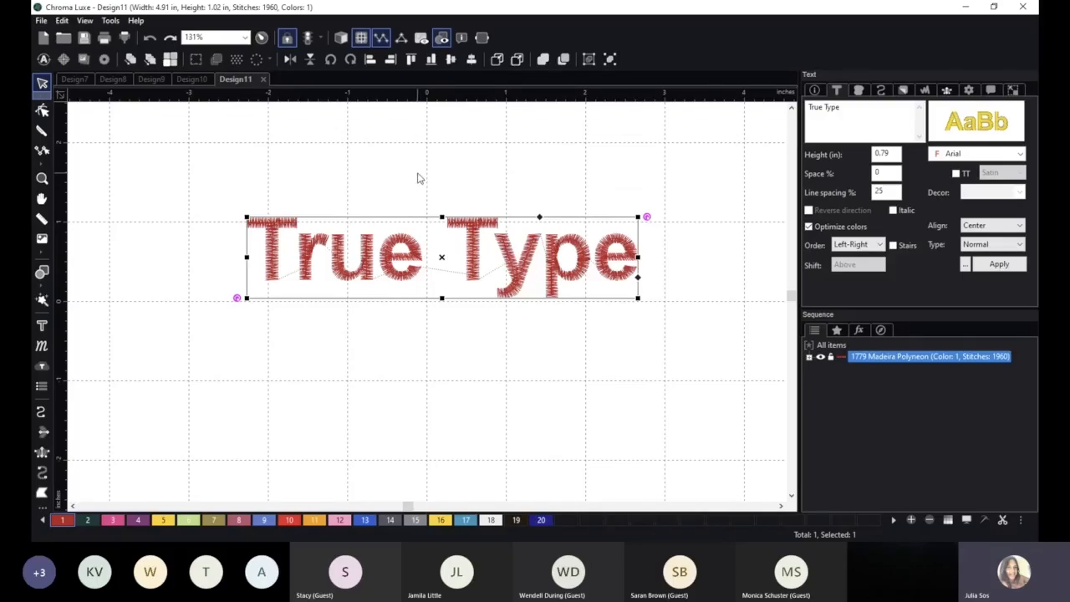
left_click(341, 37)
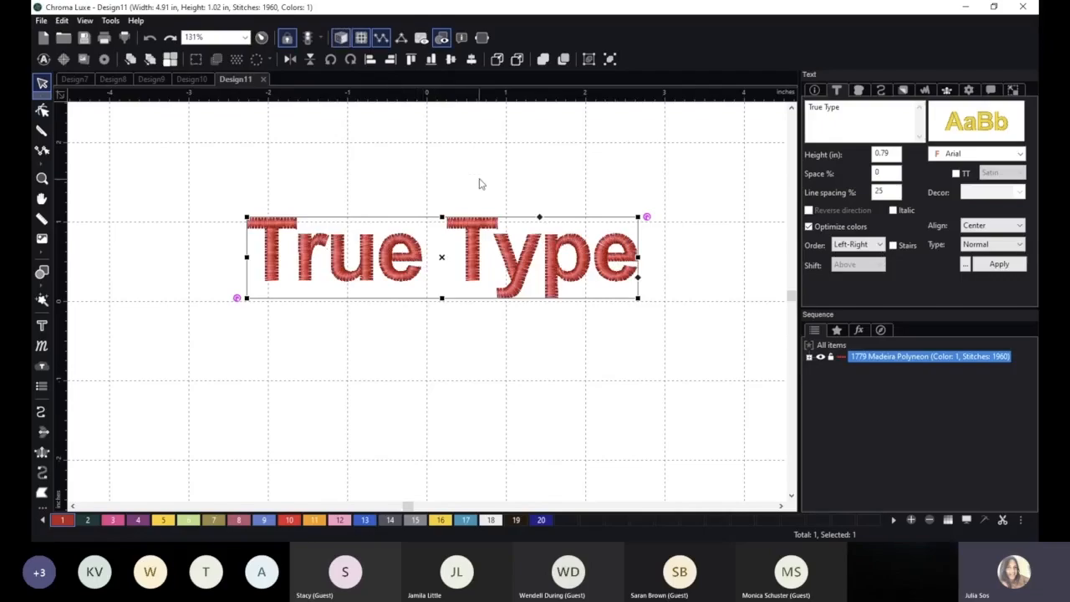
left_click_drag(478, 239, 493, 256)
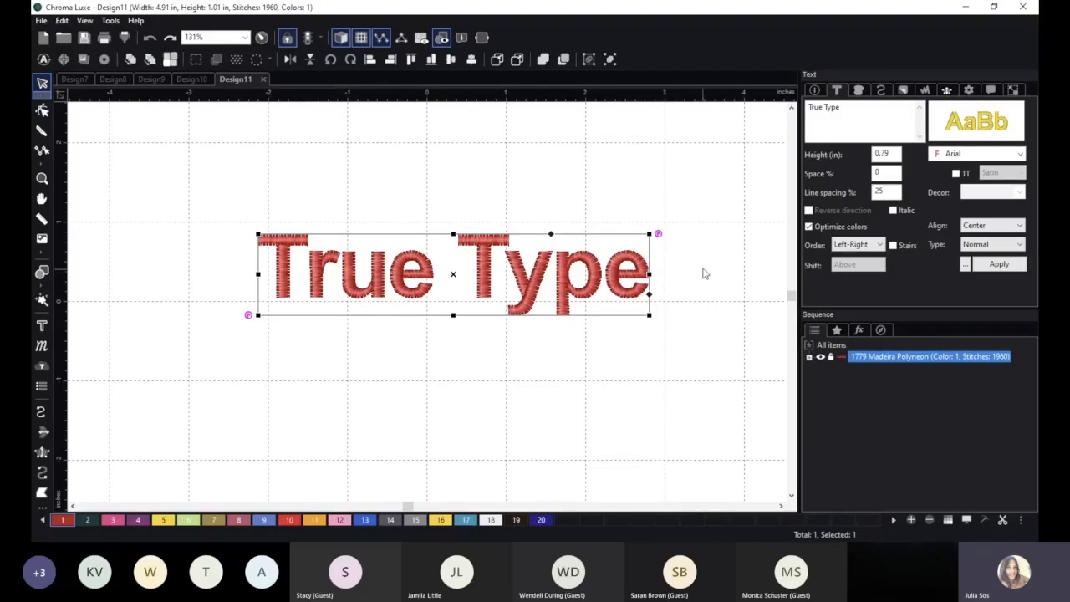
left_click(535, 196)
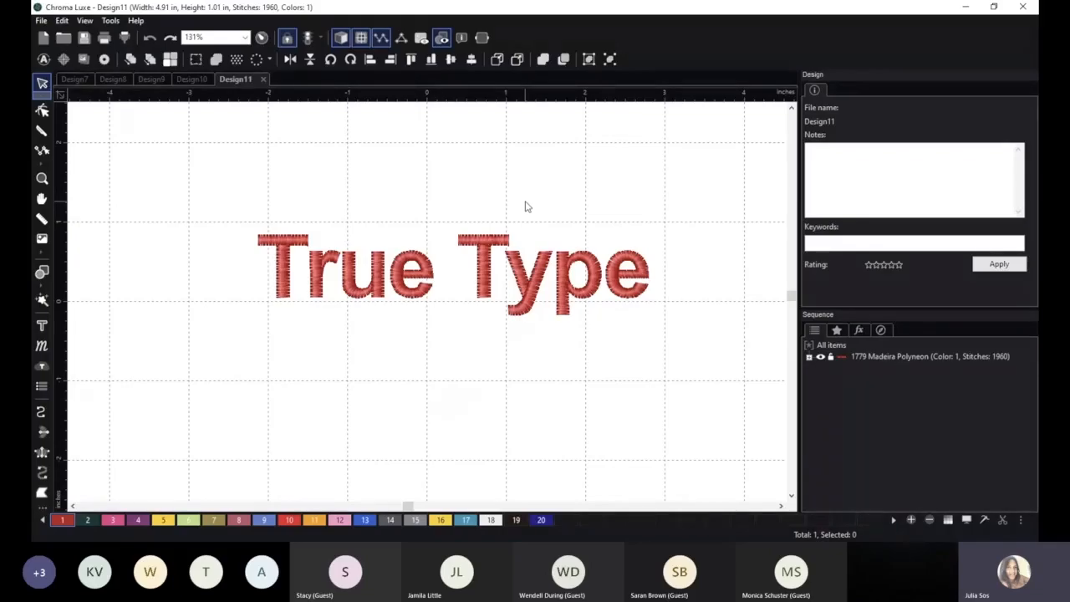
left_click(300, 243)
left_click_drag(300, 243, 279, 242)
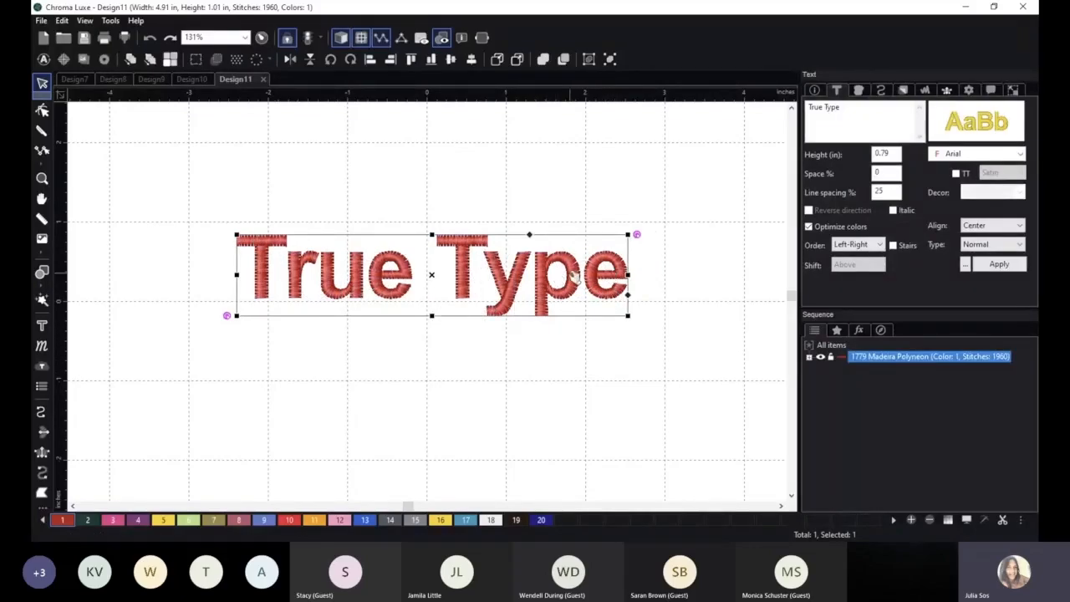
left_click(669, 281)
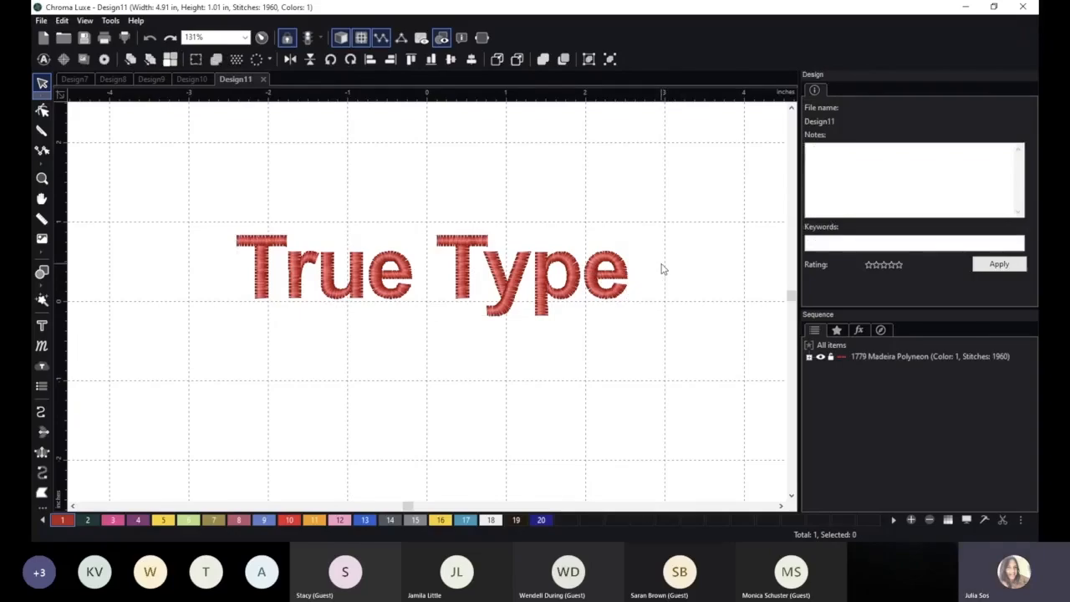
left_click(575, 271)
left_click_drag(577, 272, 563, 223)
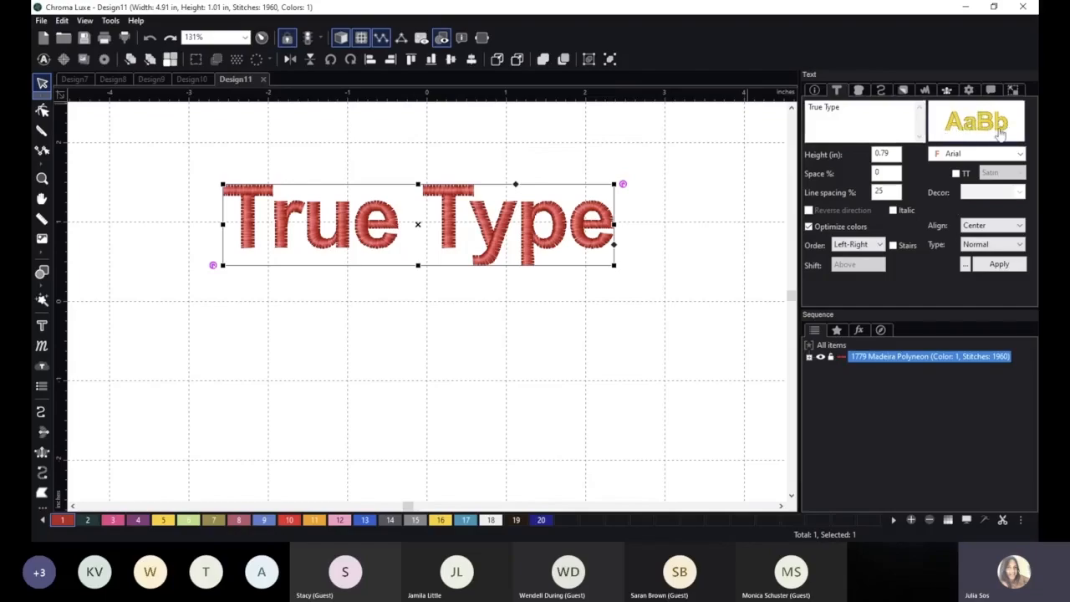
Enable TrueType fonts for the "True Type" lettering and open its font selection dialog over the middle of the canvas.
left_click(958, 173)
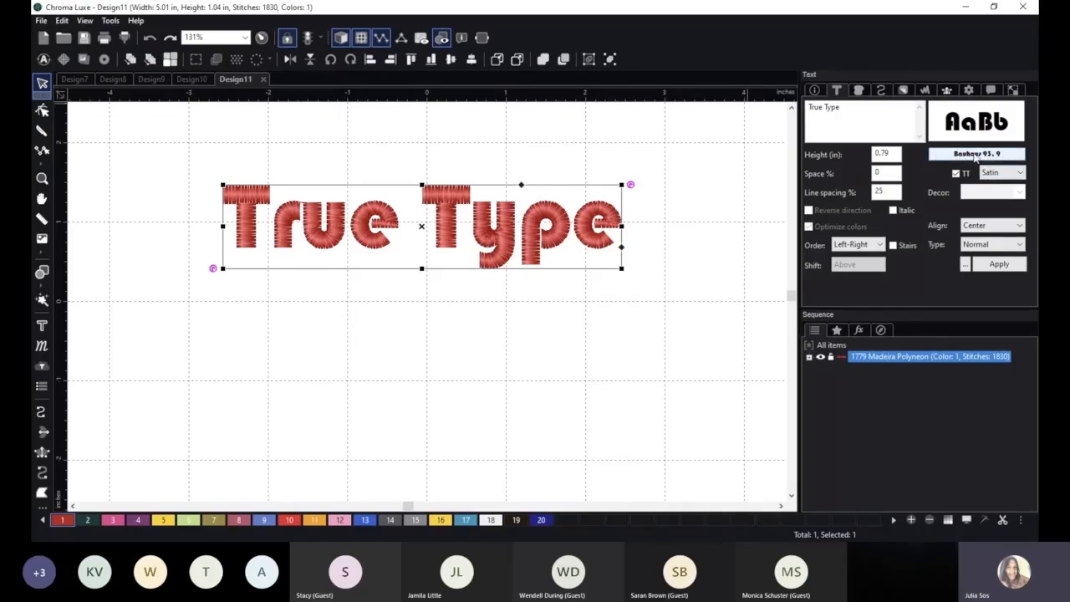
left_click(977, 155)
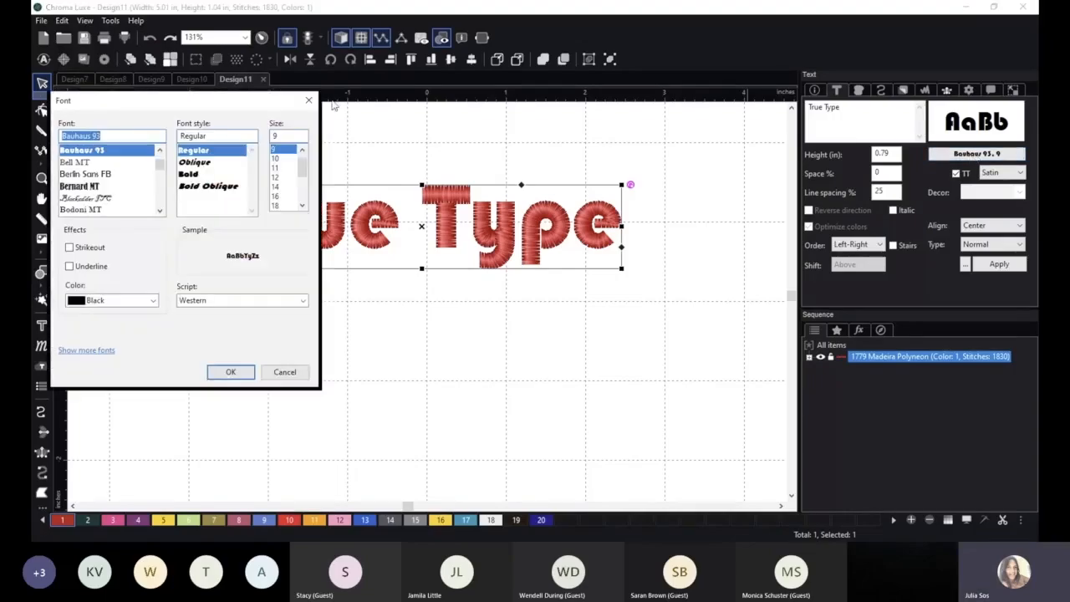
left_click_drag(214, 104, 437, 114)
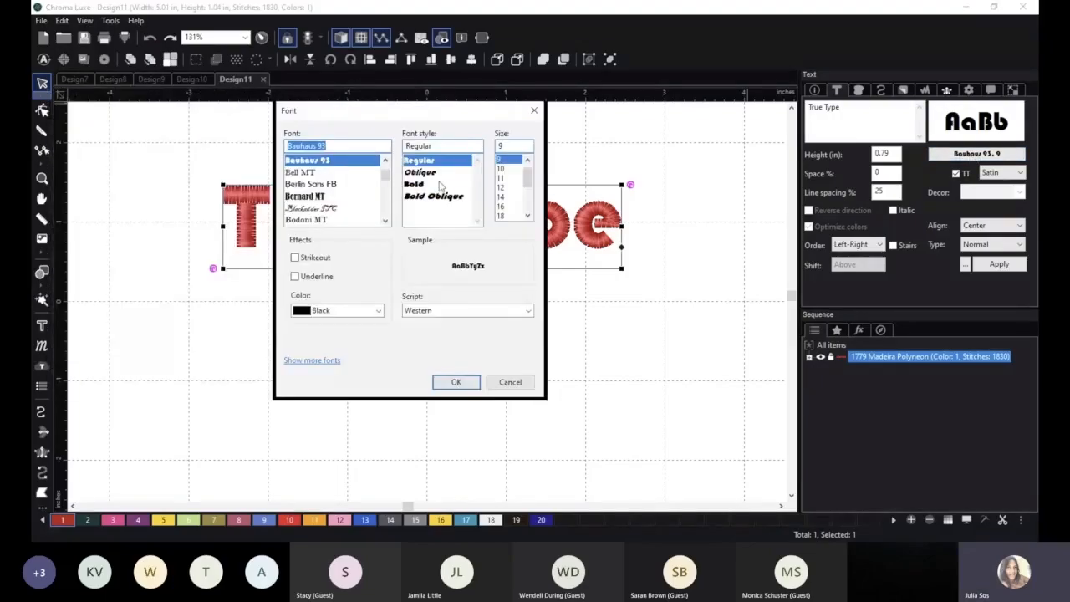
left_click_drag(427, 119, 448, 139)
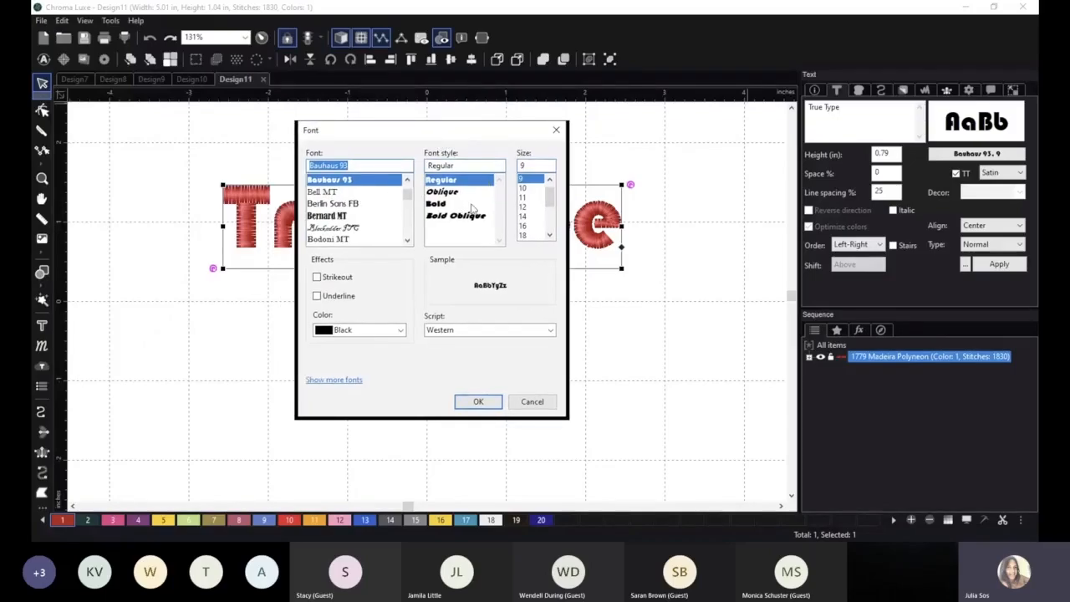
Look through the list of installed TrueType fonts available for the lettering.
left_click_drag(408, 198, 356, 216)
scroll(357, 216, "up", 3)
scroll(375, 217, "down", 3)
scroll(375, 216, "down", 8)
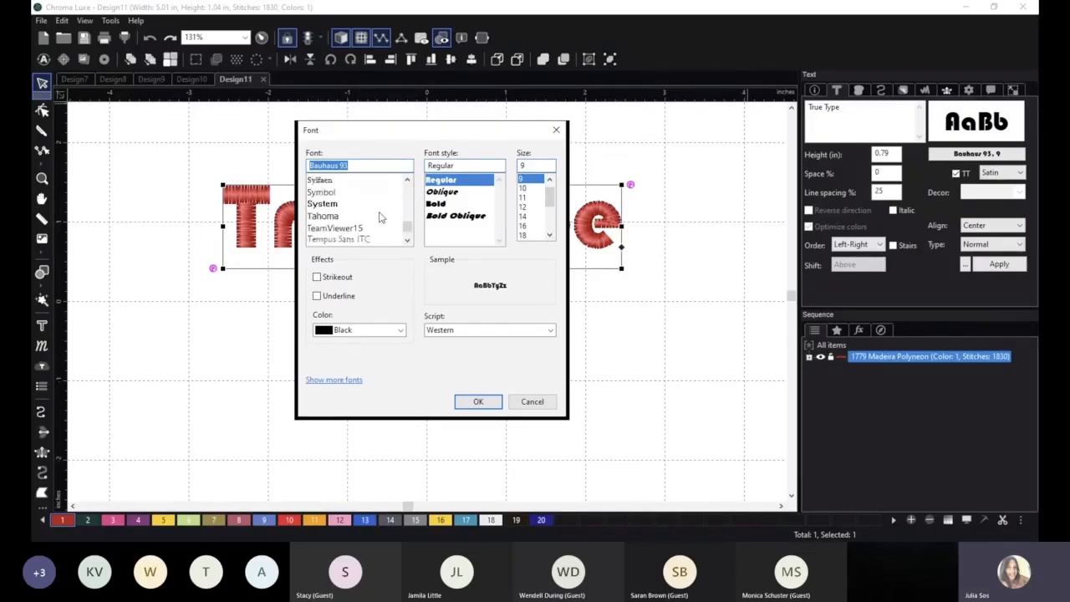
left_click_drag(407, 229, 407, 189)
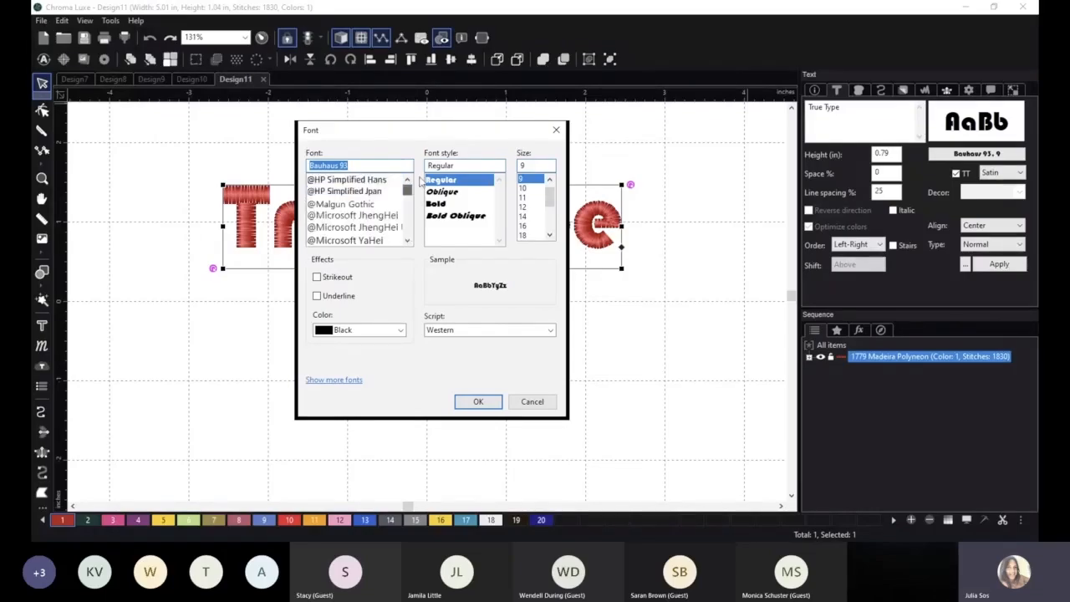
scroll(368, 200, "down", 2)
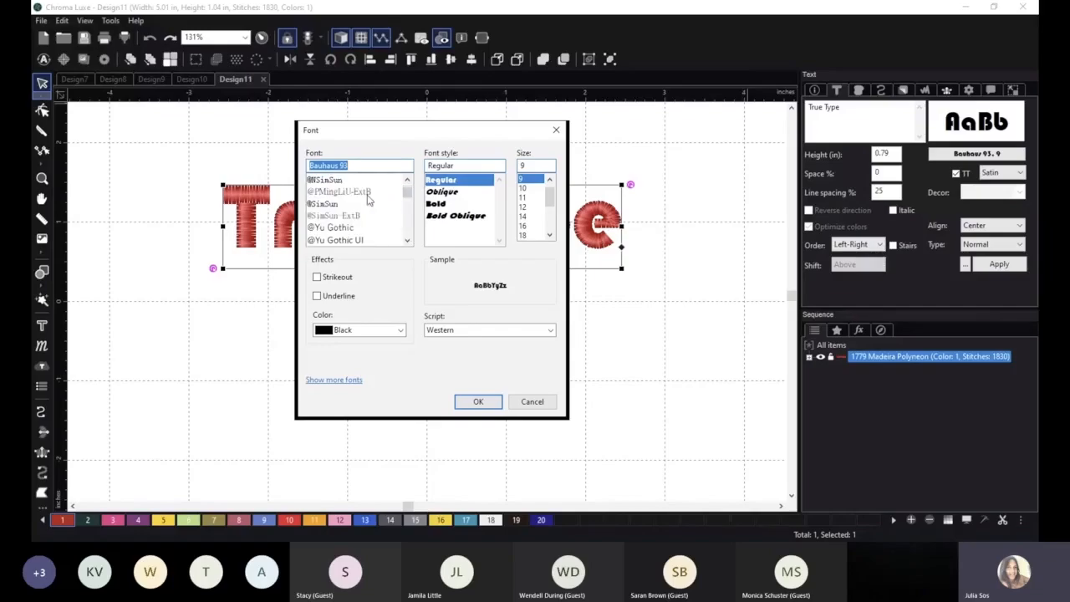
scroll(368, 199, "down", 3)
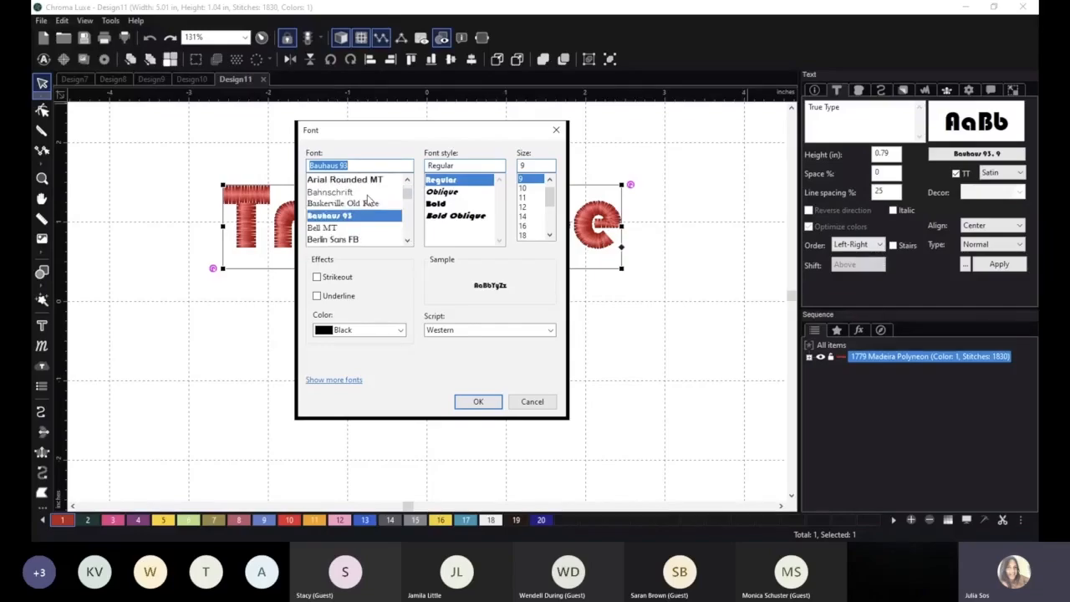
scroll(368, 198, "down", 1)
scroll(367, 198, "down", 3)
scroll(368, 198, "down", 1)
scroll(368, 199, "down", 2)
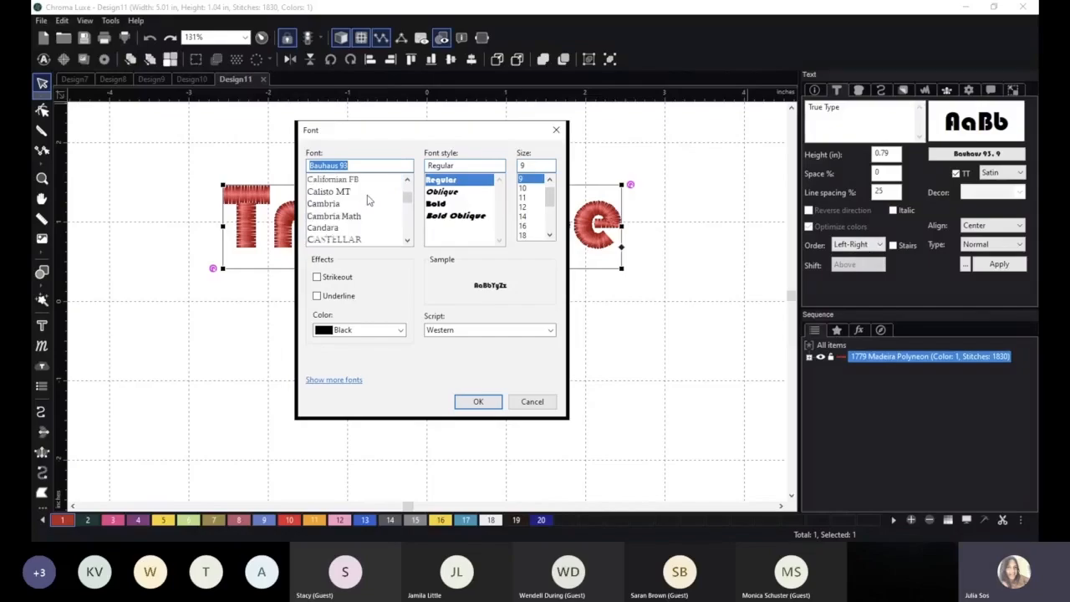
scroll(367, 199, "down", 2)
scroll(368, 199, "down", 1)
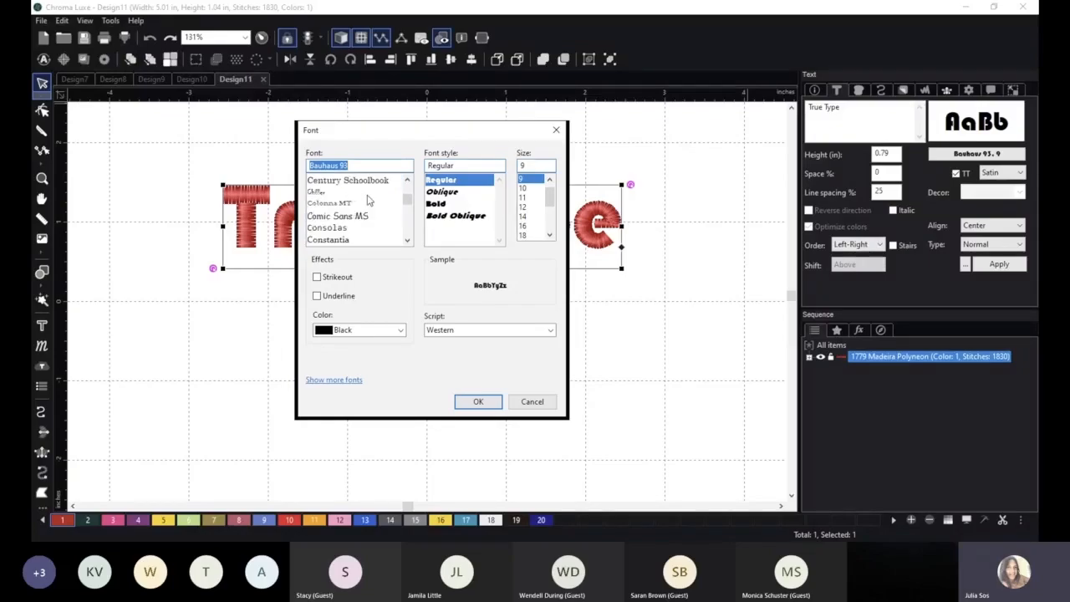
Preview the Chiller and Cooper fonts and set the "True Type" lettering's font to Comic Sans MS Regular.
left_click(339, 194)
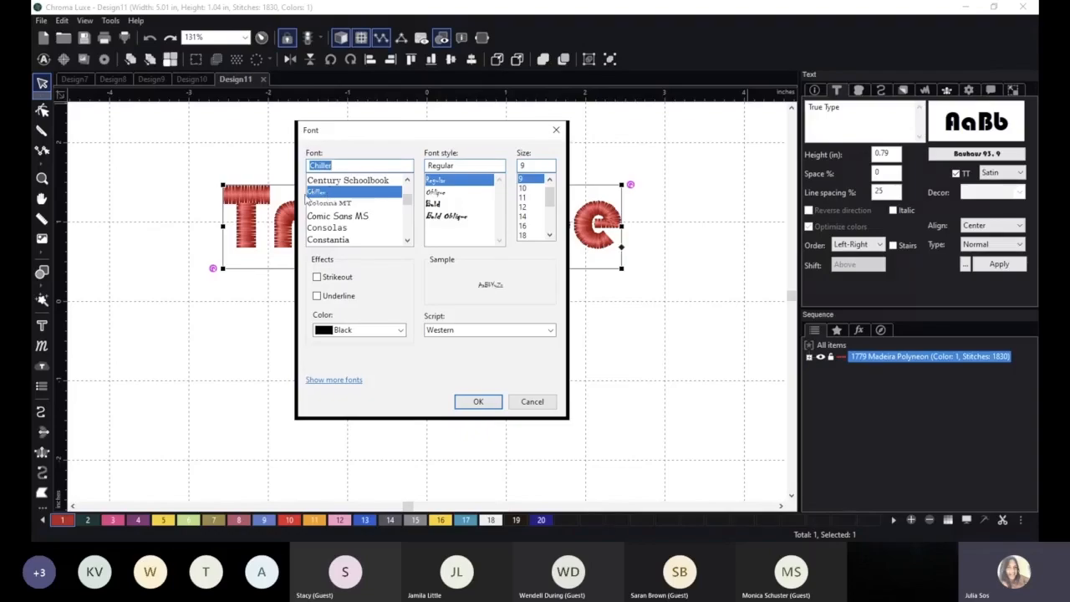
scroll(362, 204, "down", 2)
left_click(333, 217)
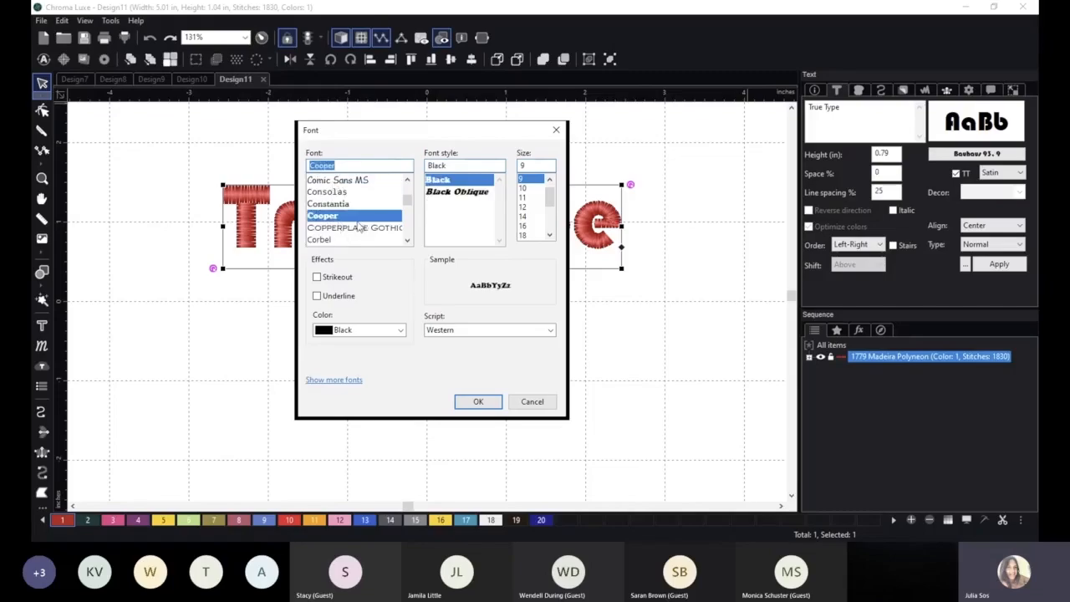
scroll(343, 216, "down", 1)
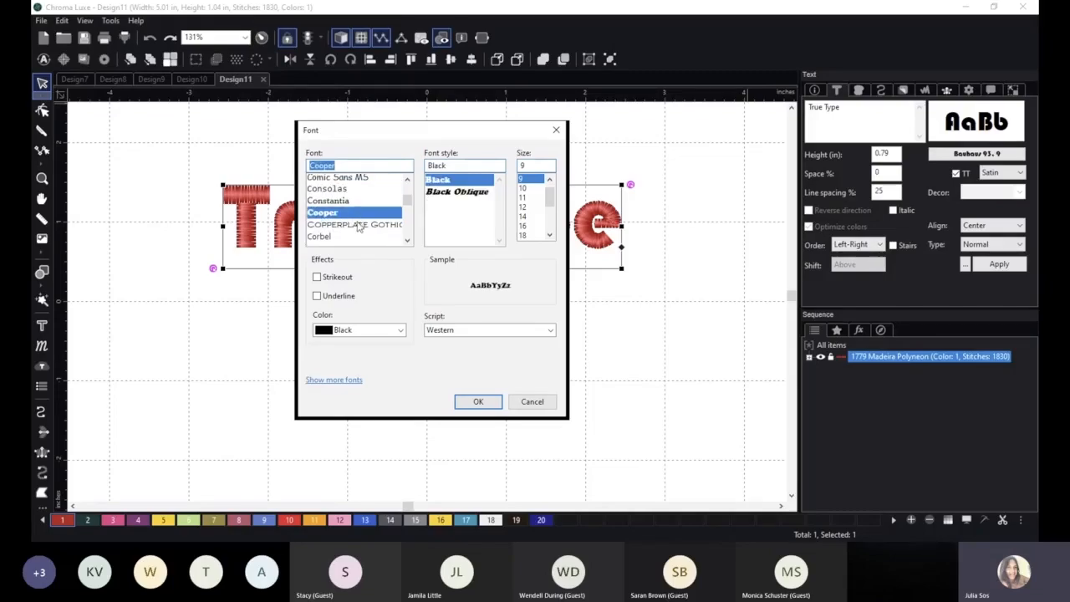
scroll(349, 213, "up", 1)
scroll(343, 199, "up", 1)
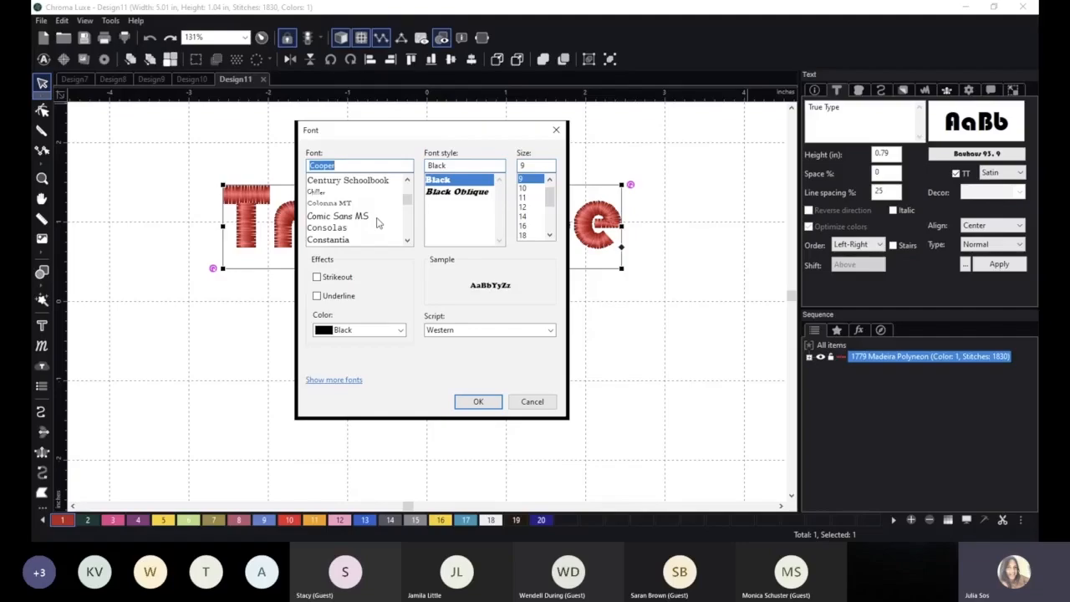
left_click(358, 217)
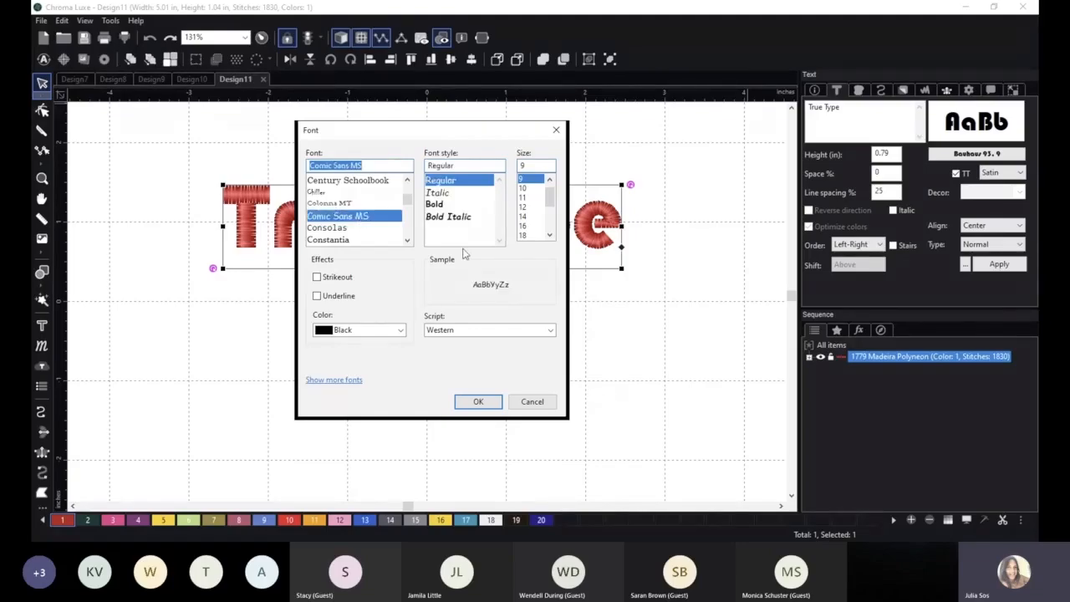
left_click(480, 402)
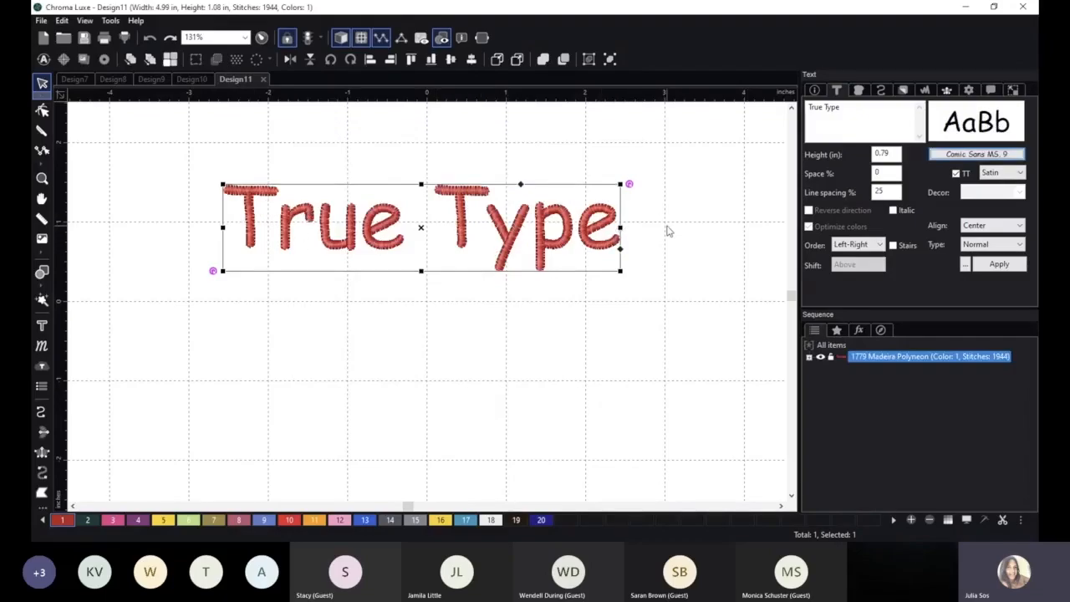
Set the satin fill density of the Comic Sans "True Type" lettering to 0.30 mm.
scroll(669, 232, "up", 1)
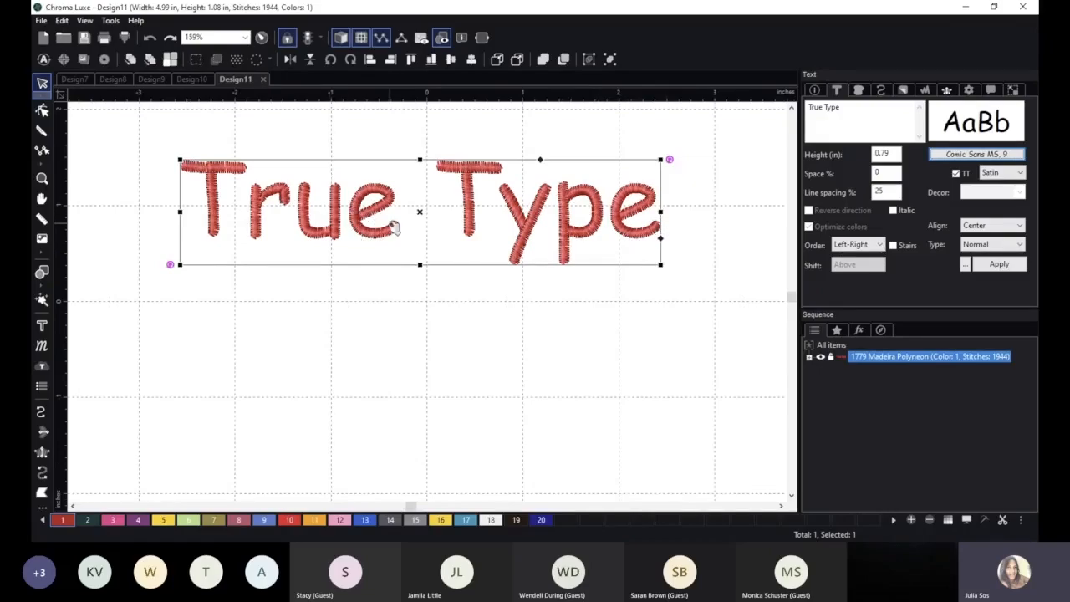
scroll(422, 216, "up", 1)
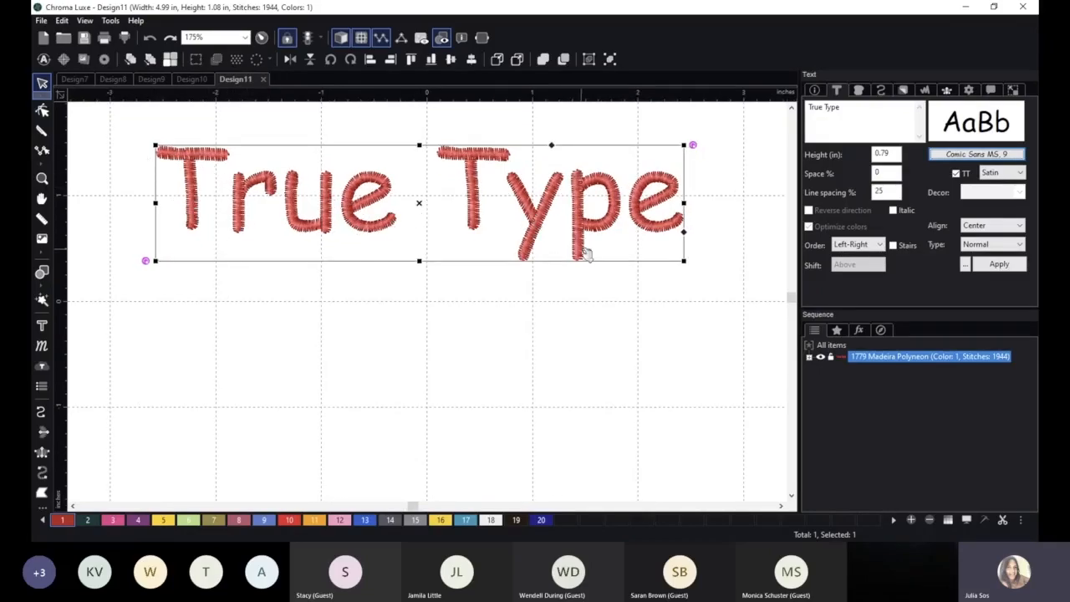
left_click(824, 113)
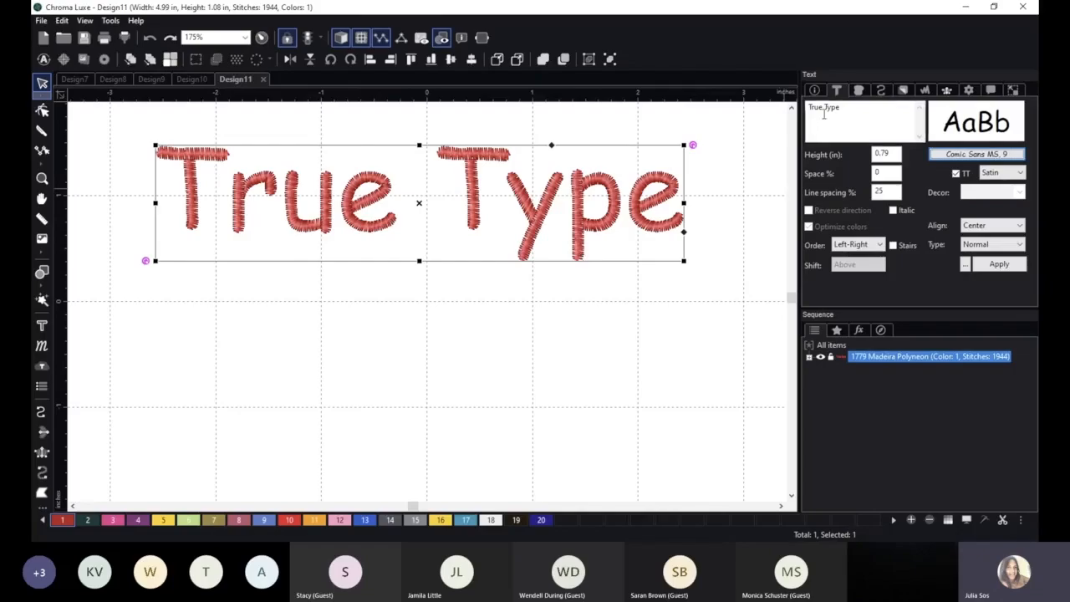
left_click(859, 90)
left_click(923, 186)
left_click(999, 264)
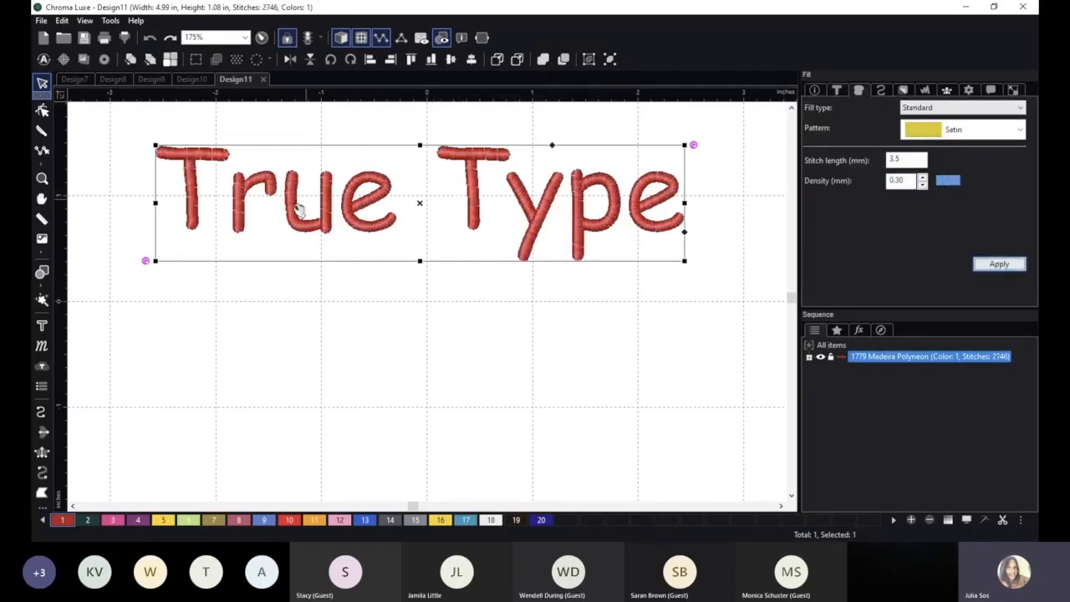
Duplicate the "True Type" lettering directly below the original and set the copy's TrueType font to Curlz MT Regular.
left_click_drag(387, 199, 400, 327)
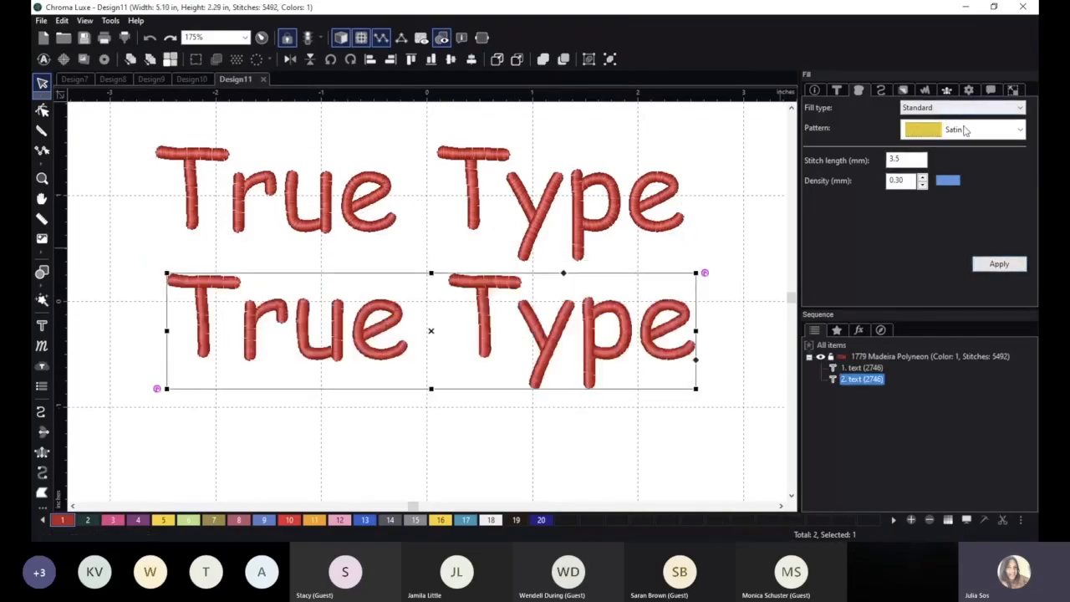
left_click(837, 91)
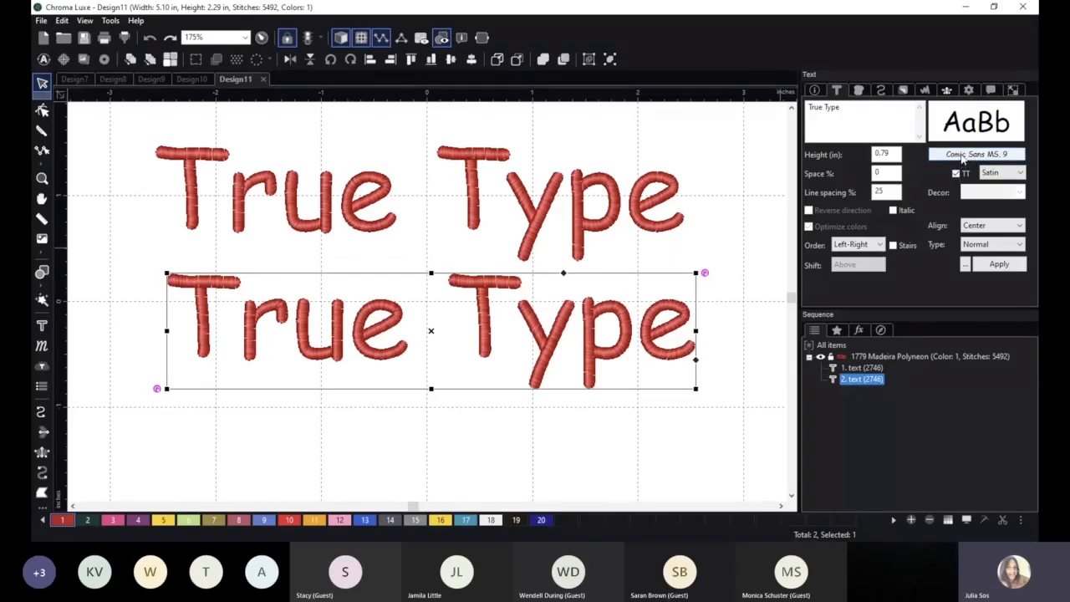
left_click(961, 158)
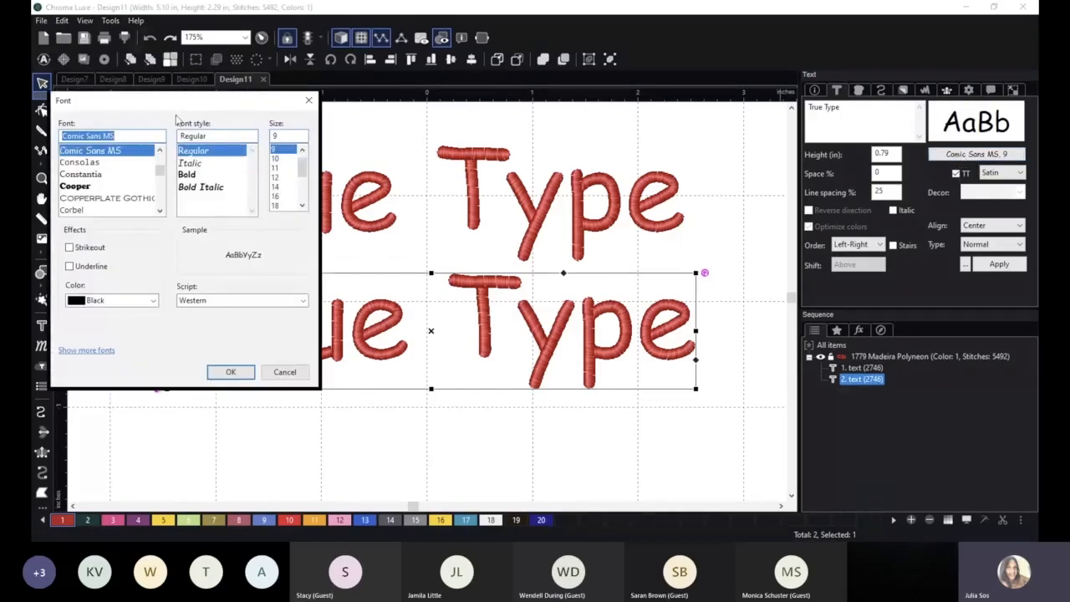
left_click_drag(194, 106, 557, 107)
scroll(441, 177, "down", 2)
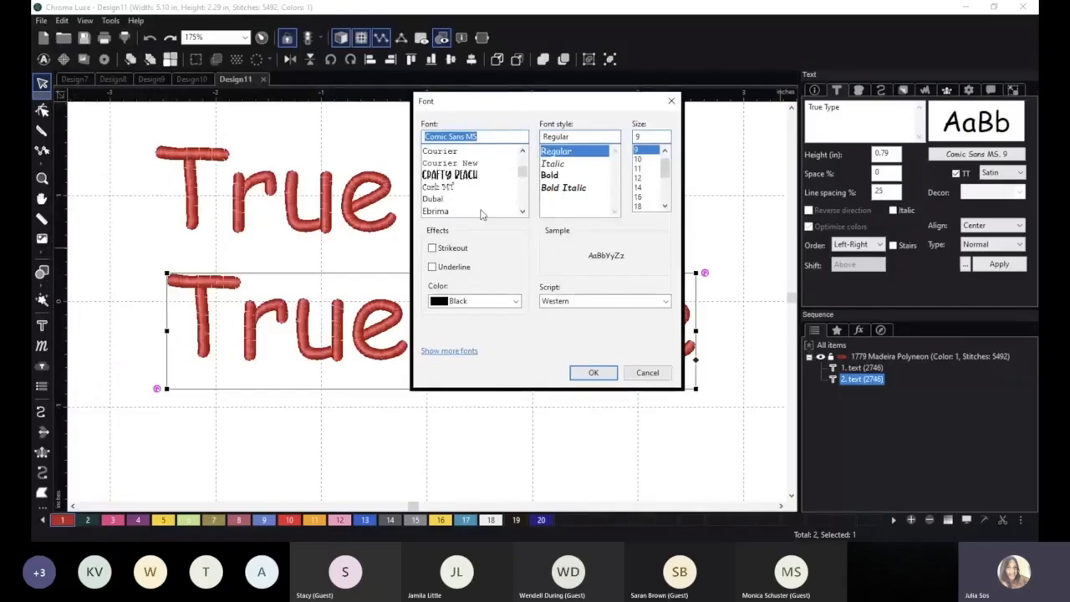
scroll(482, 207, "down", 1)
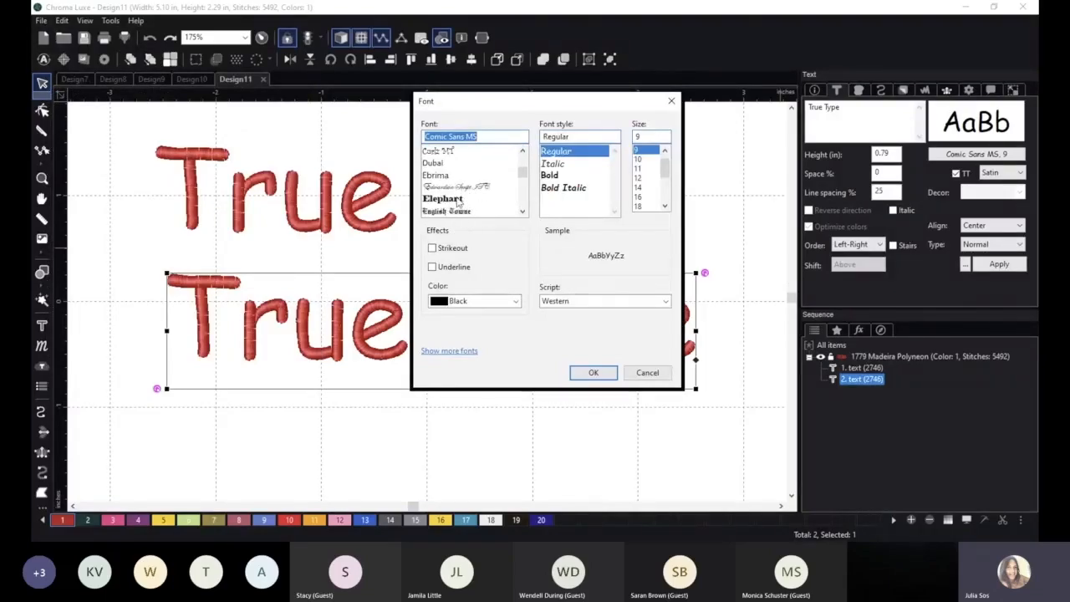
scroll(446, 204, "up", 1)
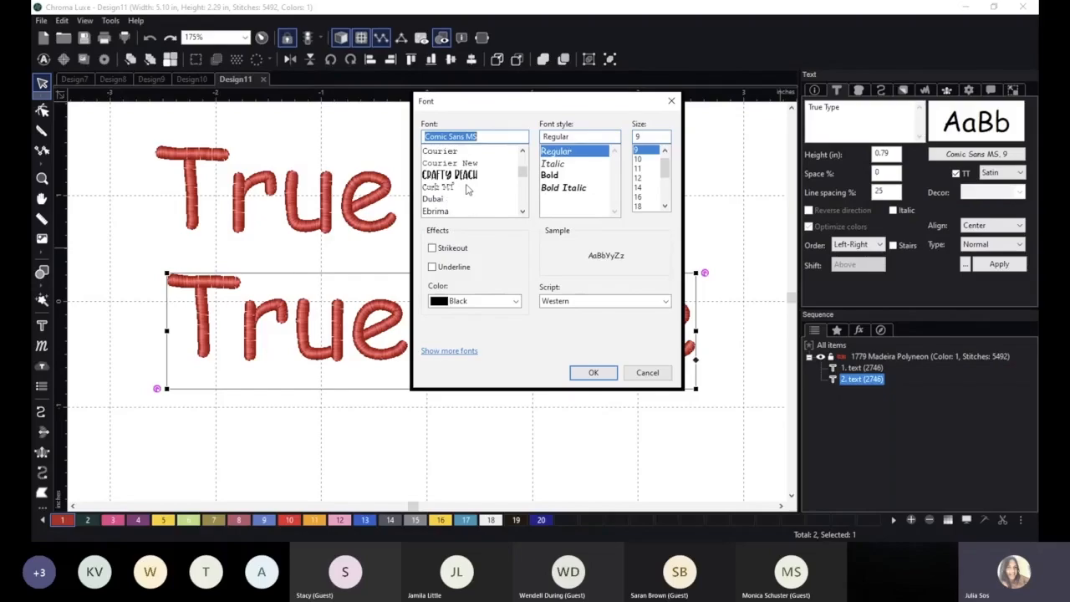
left_click(447, 188)
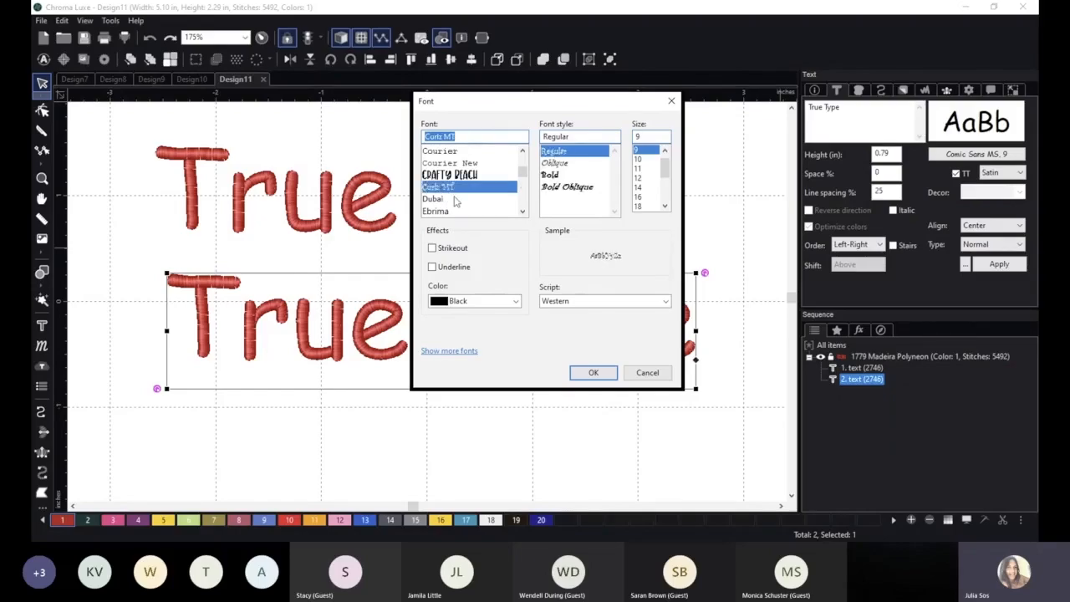
left_click(593, 375)
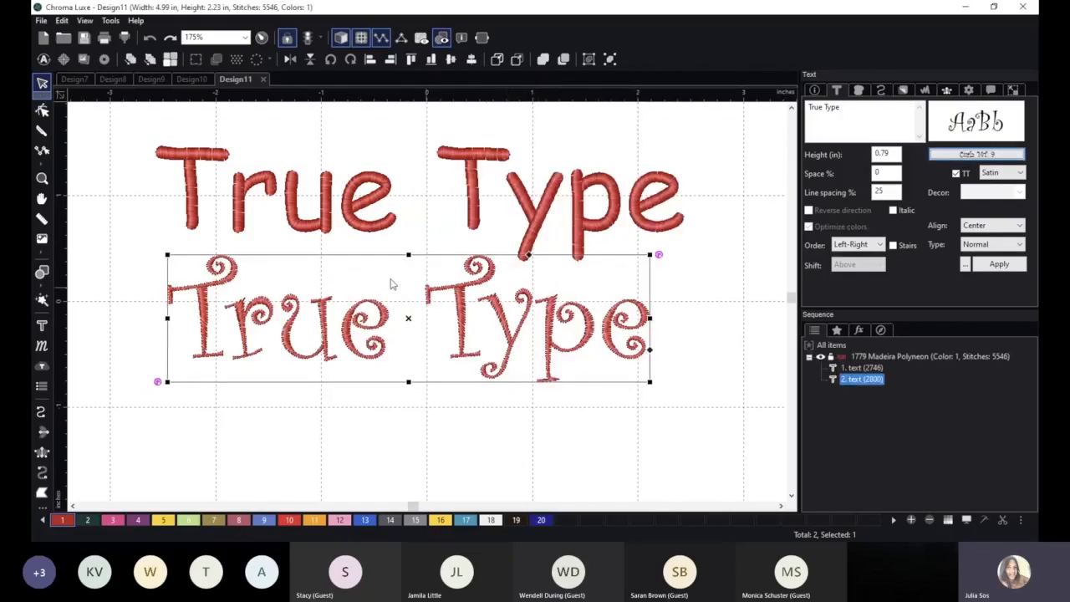
Change the lower "True Type" lettering's font to English Towne Medium and deselect it.
left_click(961, 159)
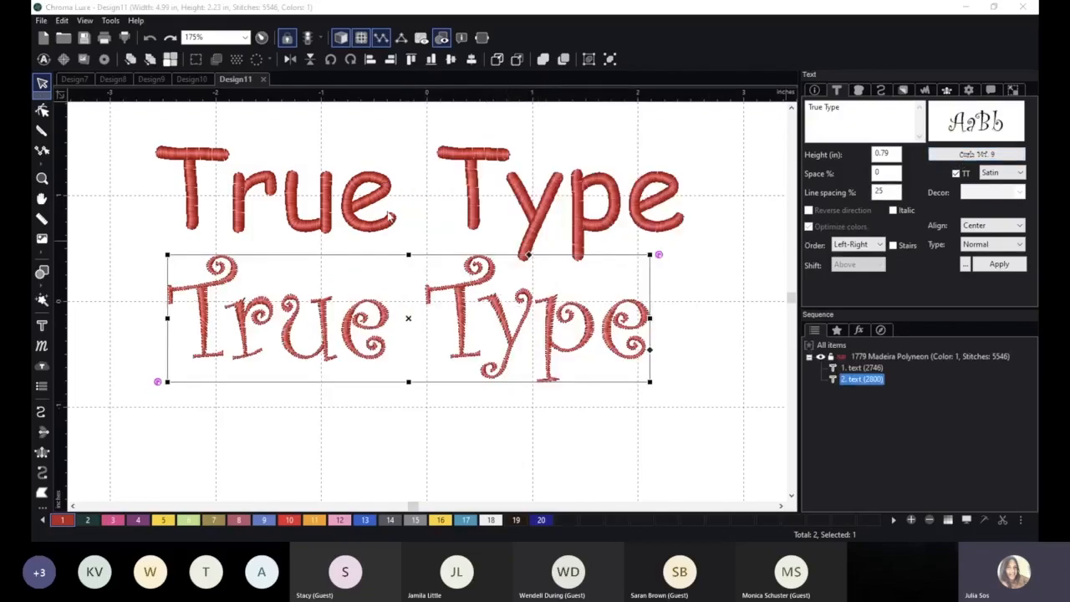
scroll(101, 177, "down", 1)
left_click(98, 175)
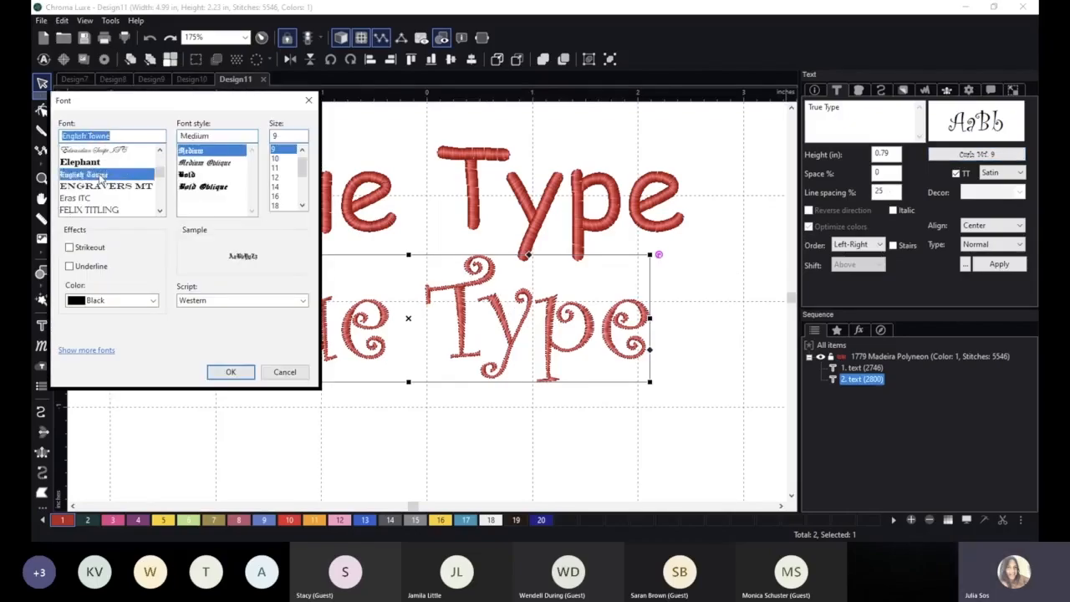
left_click_drag(213, 105, 393, 115)
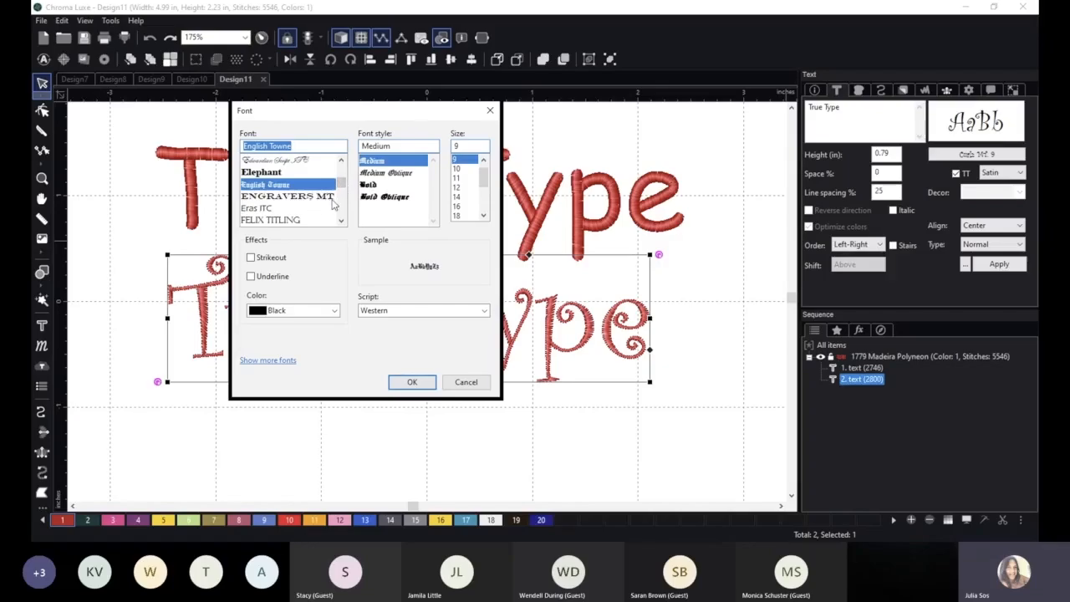
left_click(411, 382)
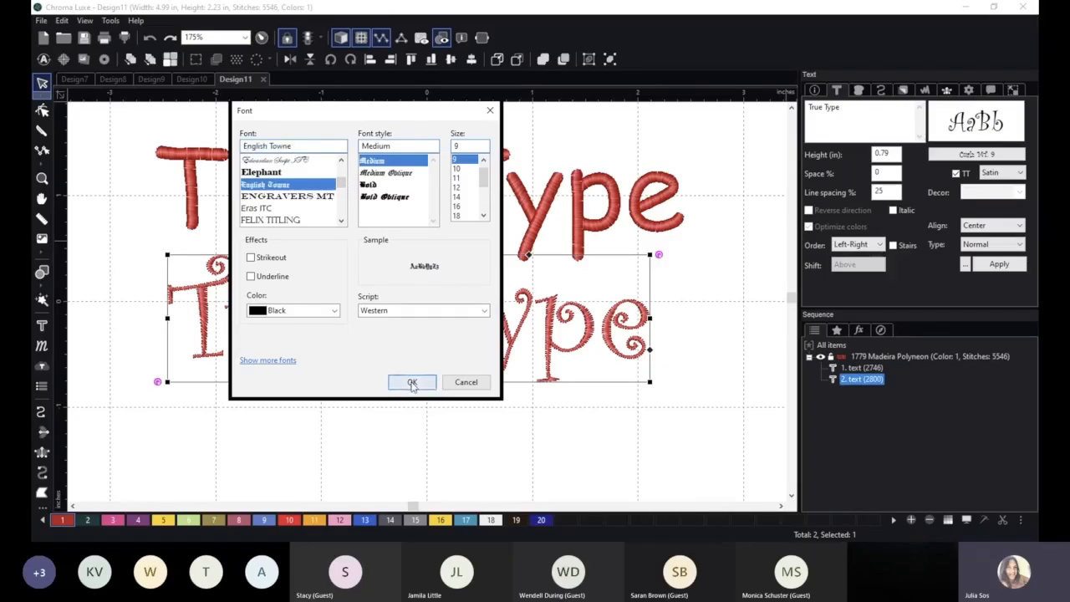
scroll(542, 454, "up", 1)
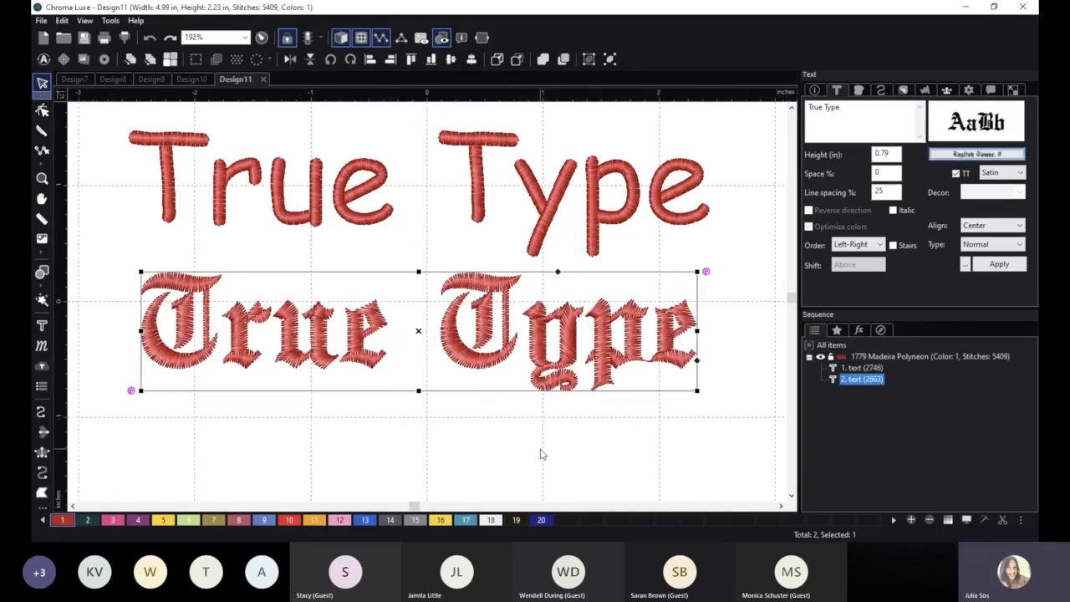
left_click(275, 440)
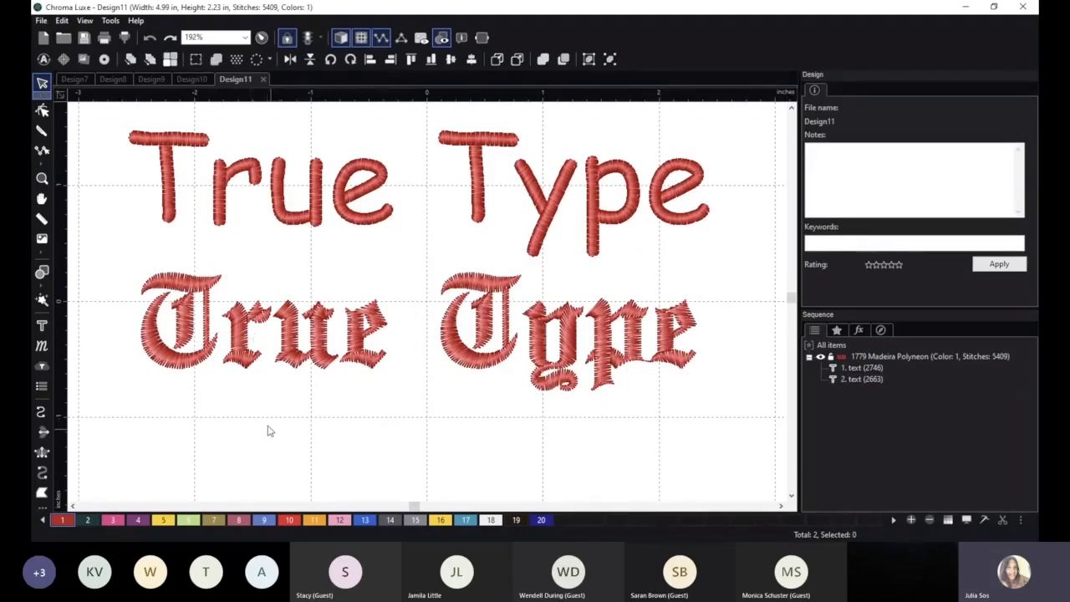
Set the satin fill density of the English Towne lettering to 0.20 mm.
scroll(287, 411, "up", 6)
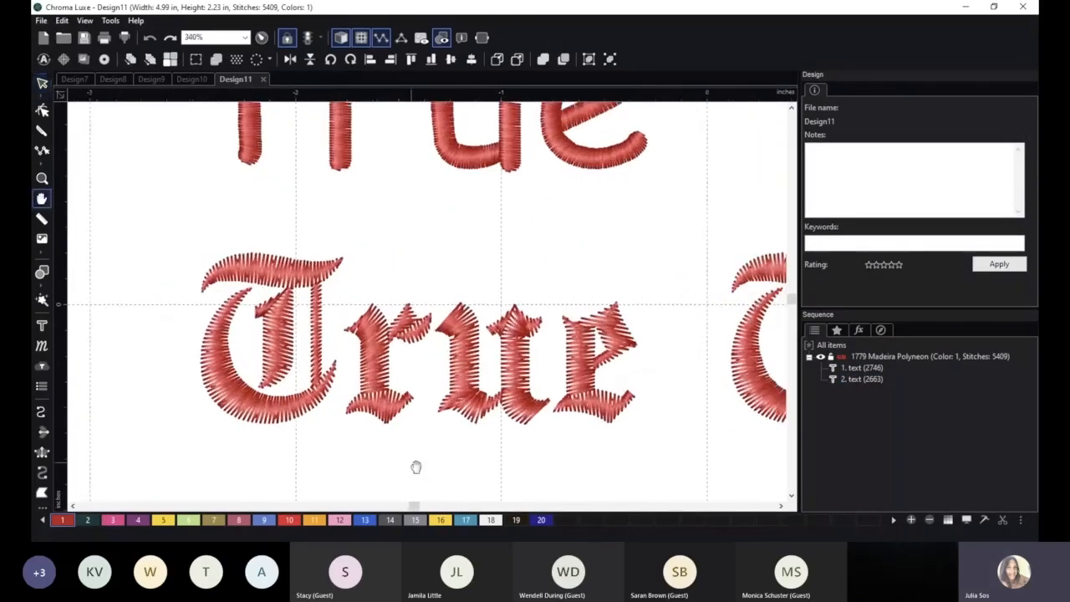
scroll(456, 434, "up", 3)
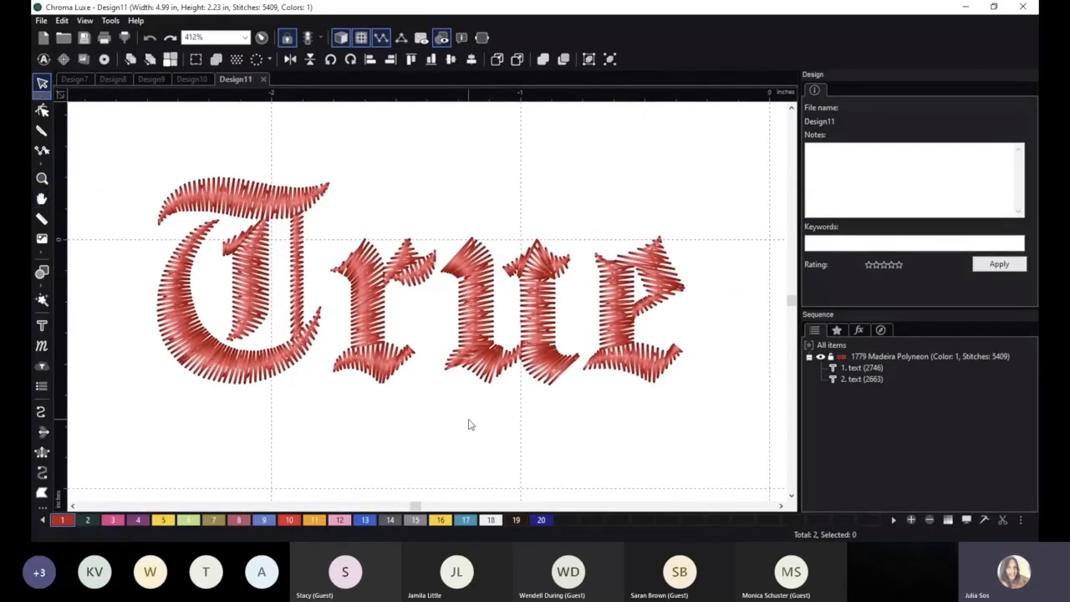
left_click(362, 285)
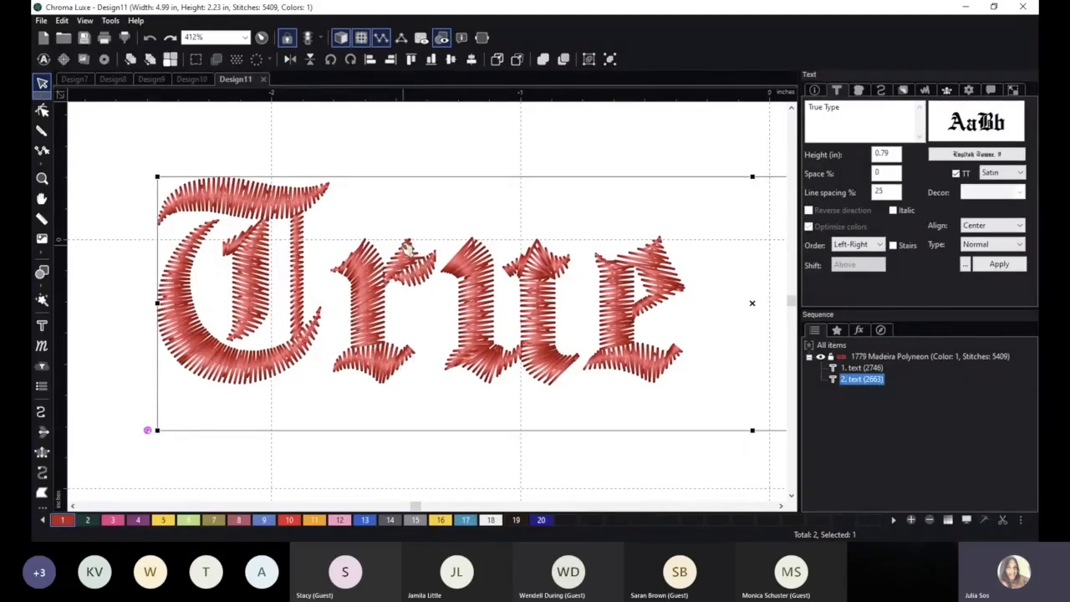
scroll(516, 457, "down", 2)
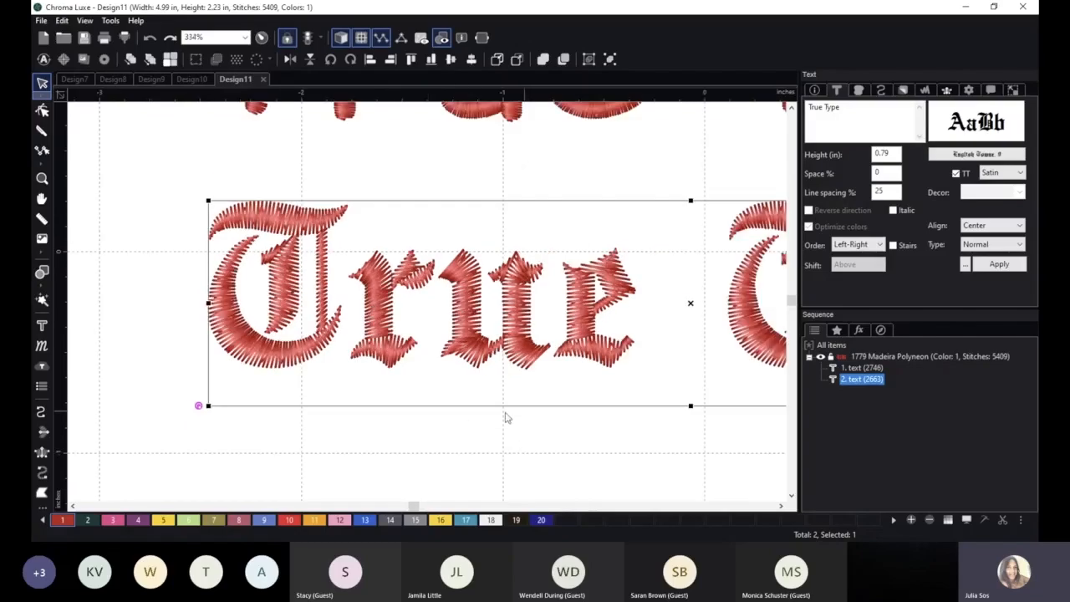
left_click(858, 94)
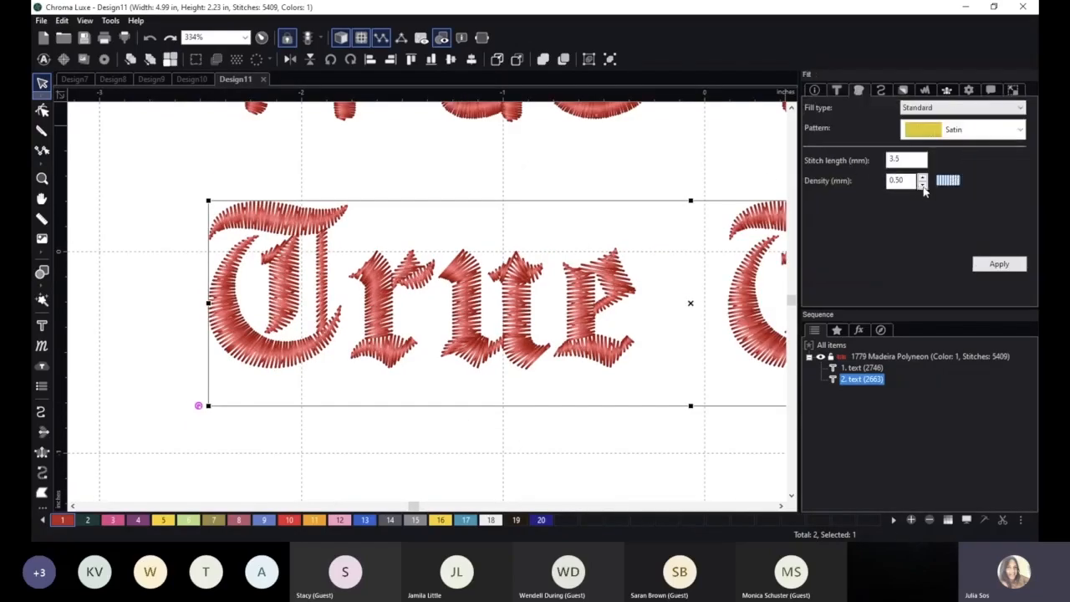
left_click(923, 186)
left_click(978, 265)
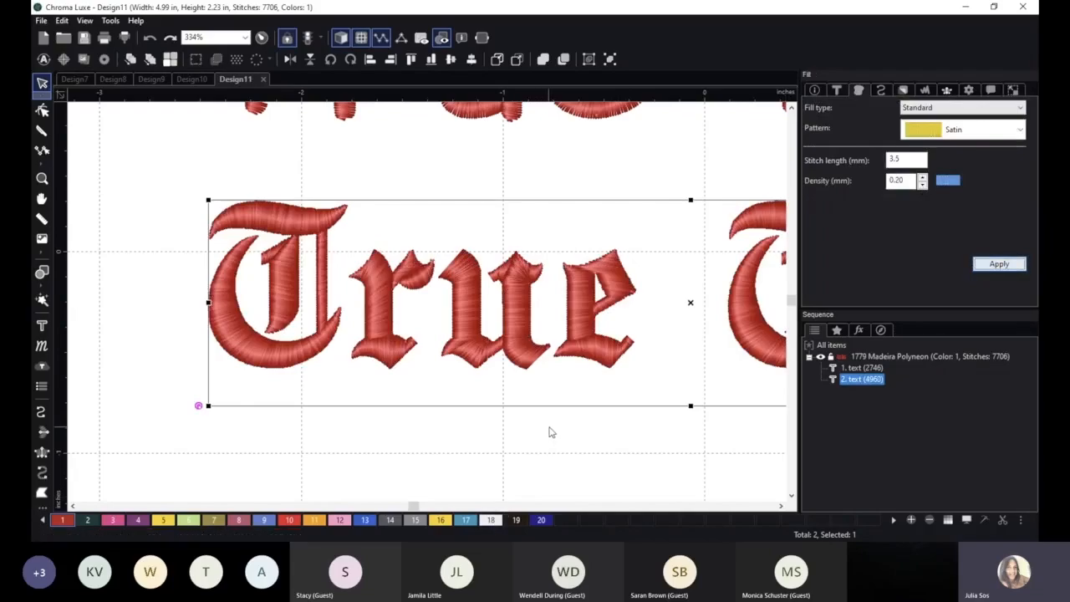
Examine the stitching of the English Towne word "True" up close, especially where the strokes of the letters "rue" meet.
left_click(494, 436)
key("space")
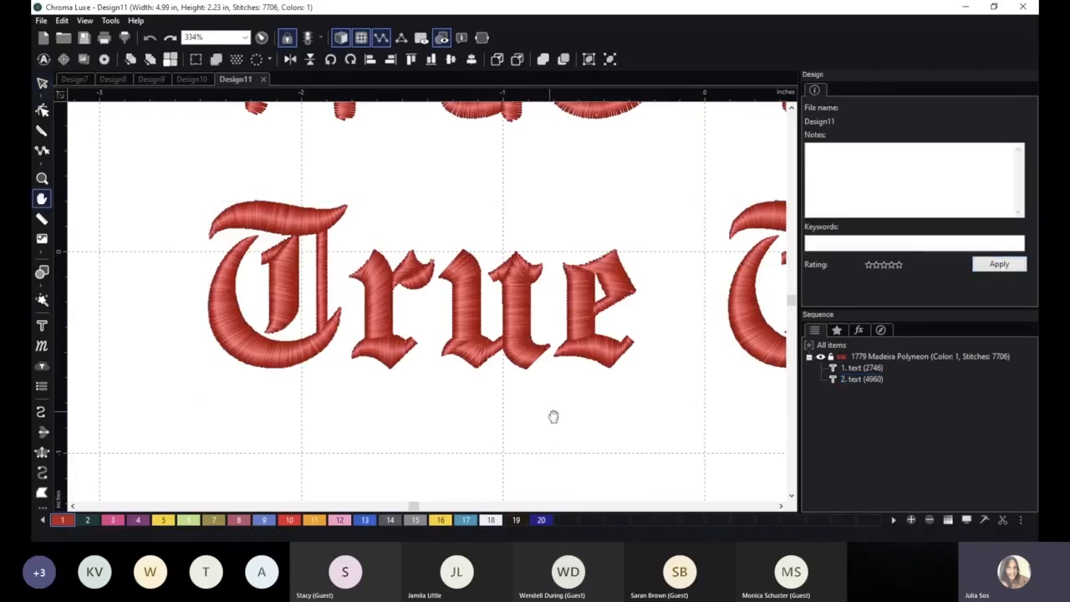
scroll(510, 418, "up", 2)
scroll(533, 270, "up", 2)
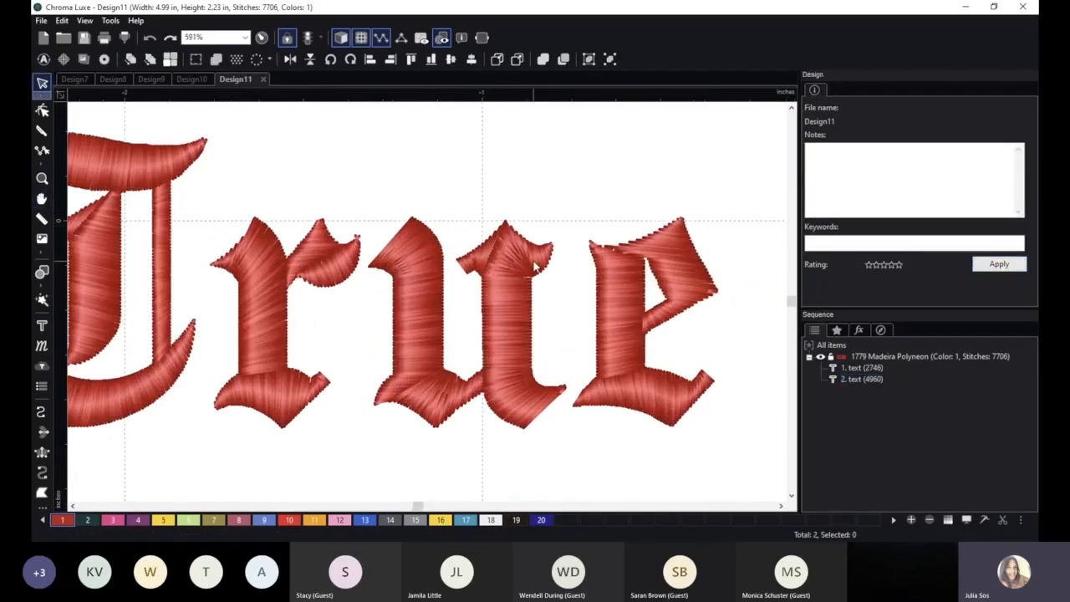
scroll(530, 260, "up", 1)
scroll(518, 251, "up", 2)
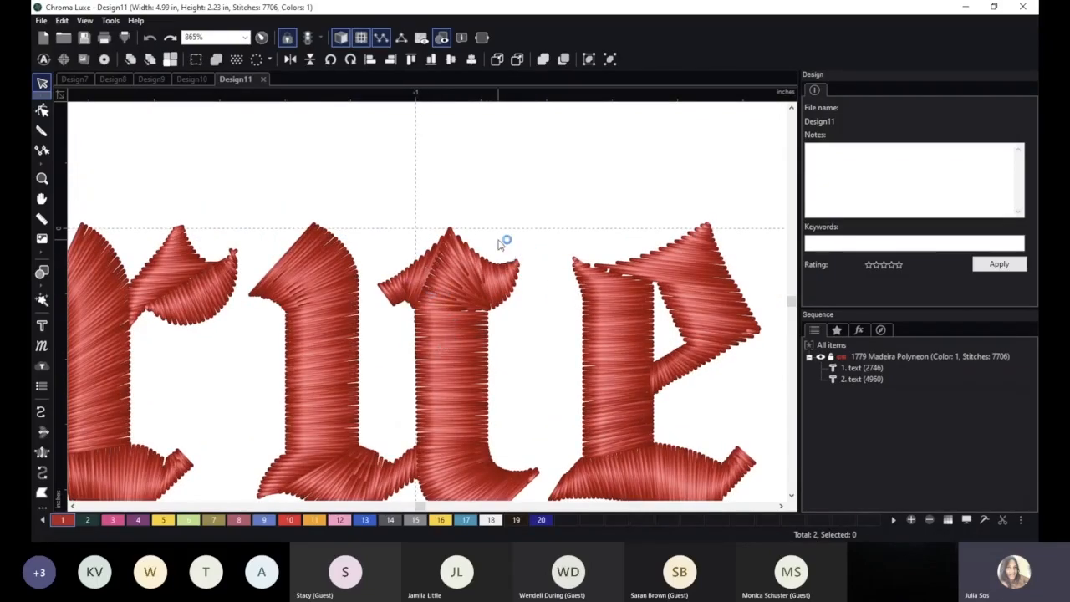
key("space")
left_click_drag(519, 219, 531, 162)
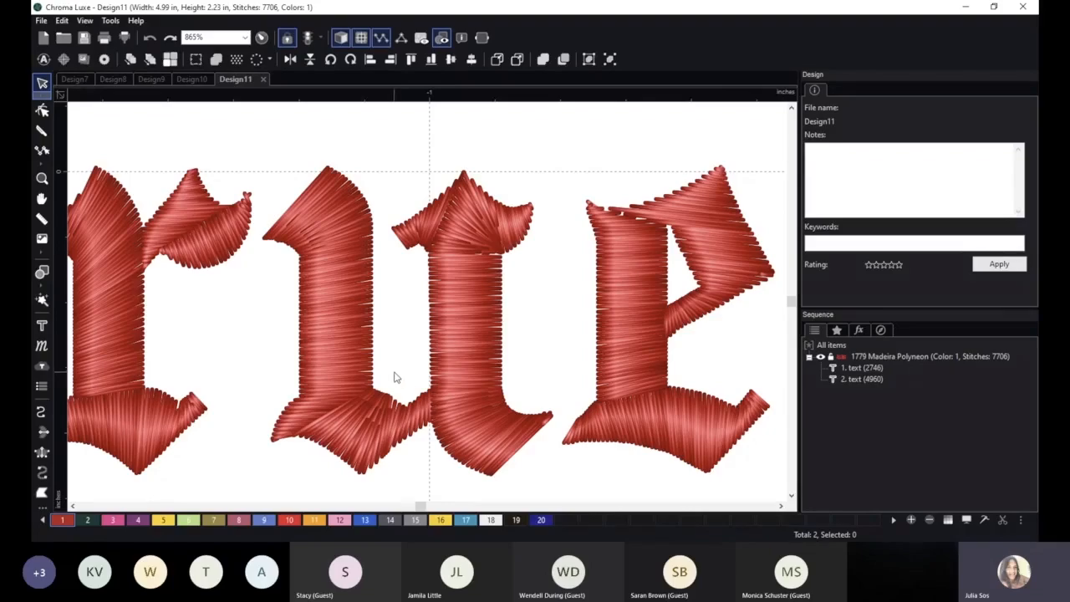
scroll(398, 373, "down", 4)
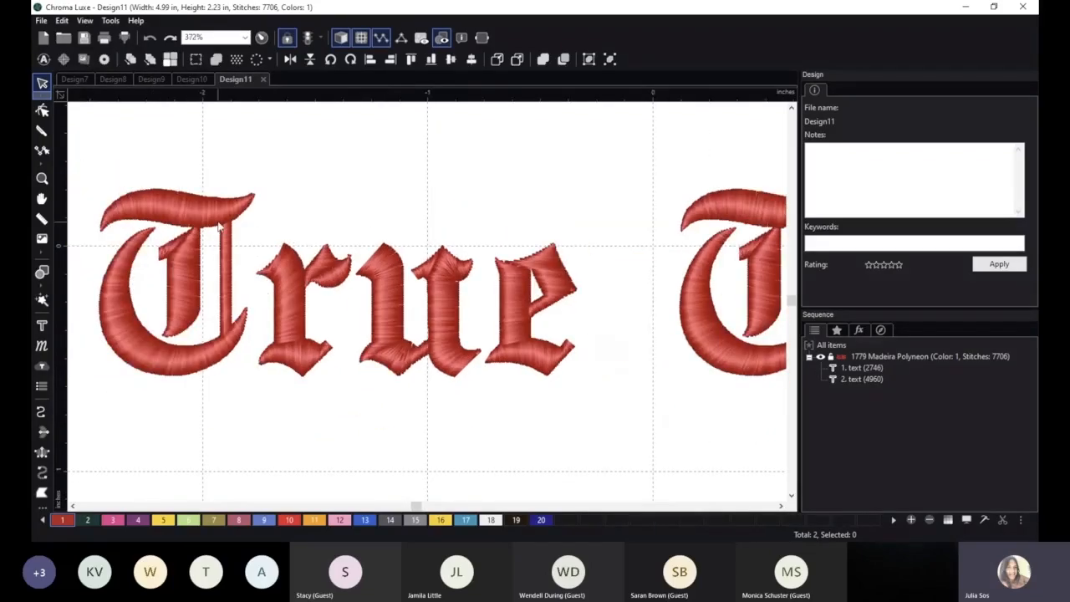
Break up the English Towne lettering into individual letters and select the letter "r" in "True".
left_click(443, 295)
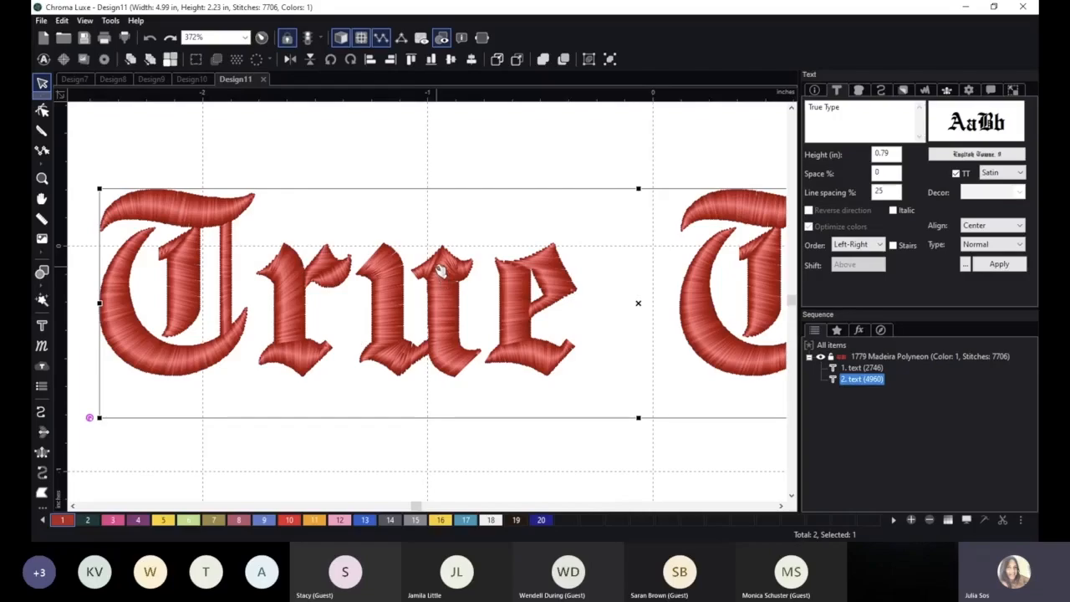
right_click(439, 270)
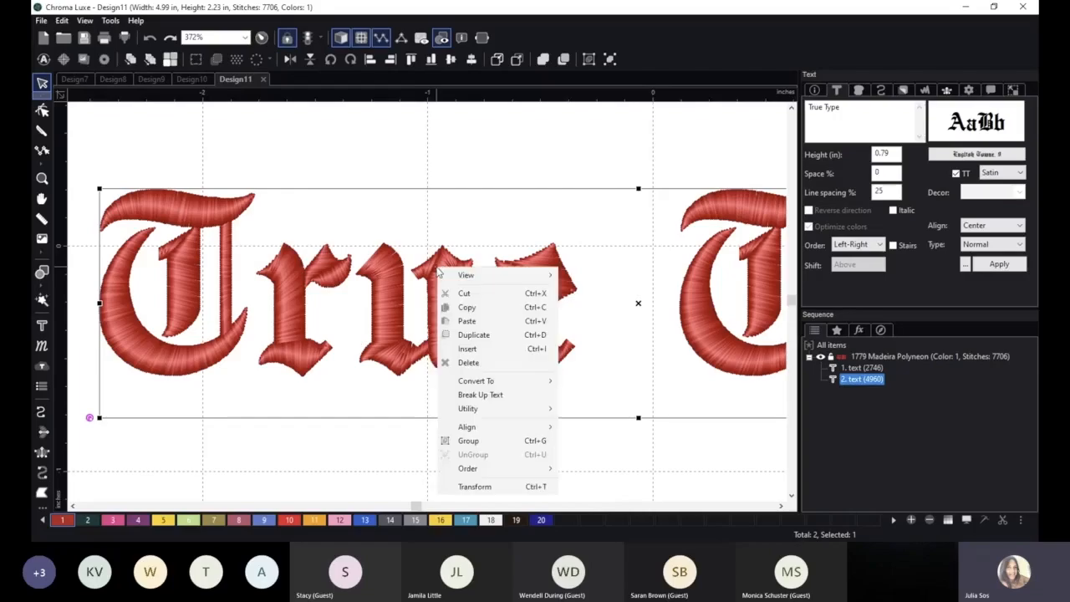
left_click(483, 397)
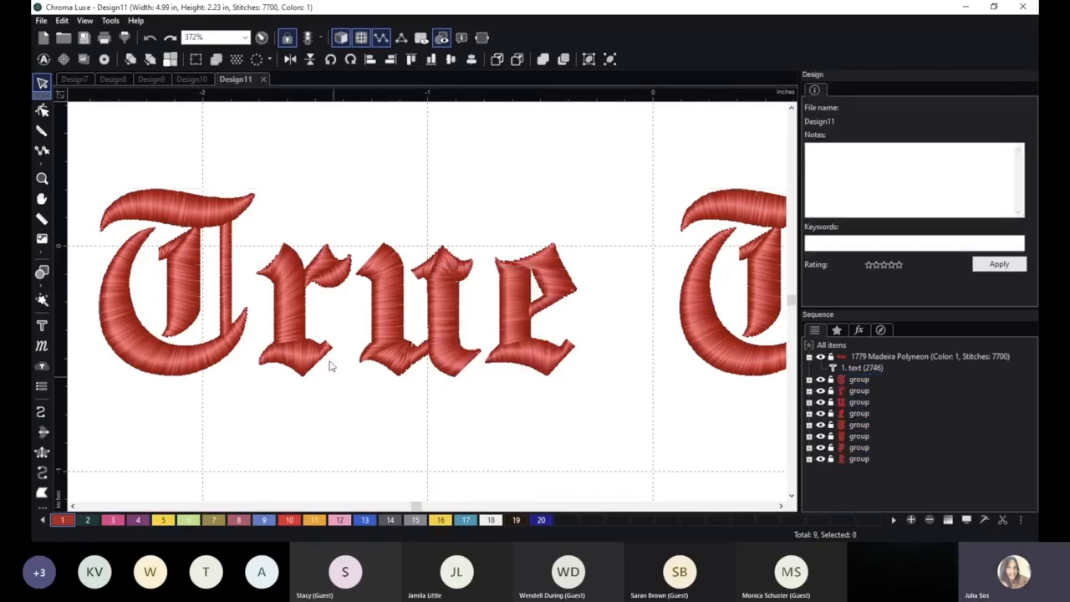
left_click(286, 292)
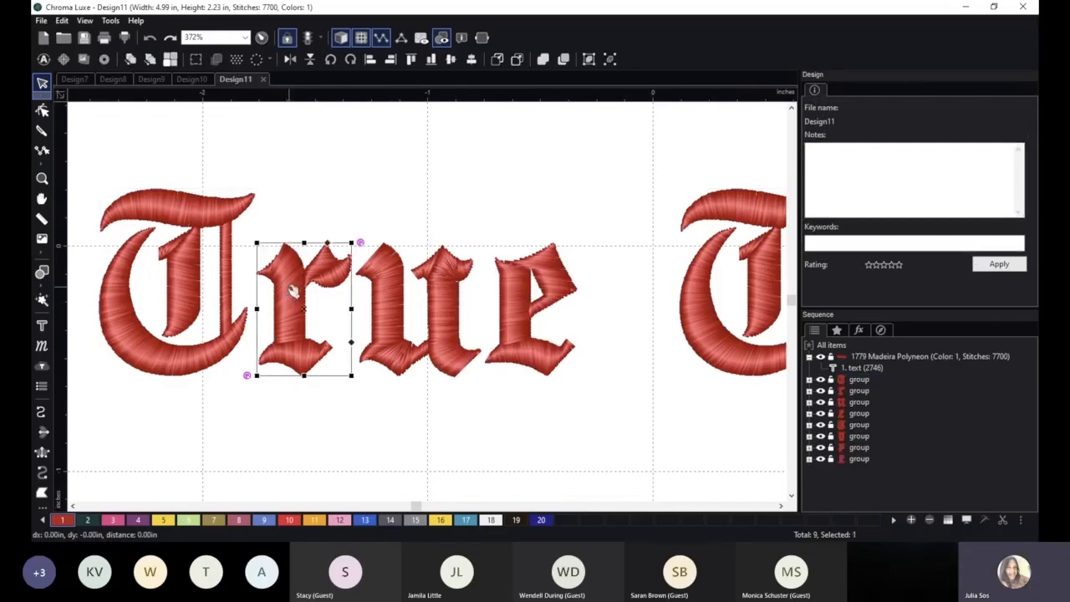
scroll(368, 410, "up", 1)
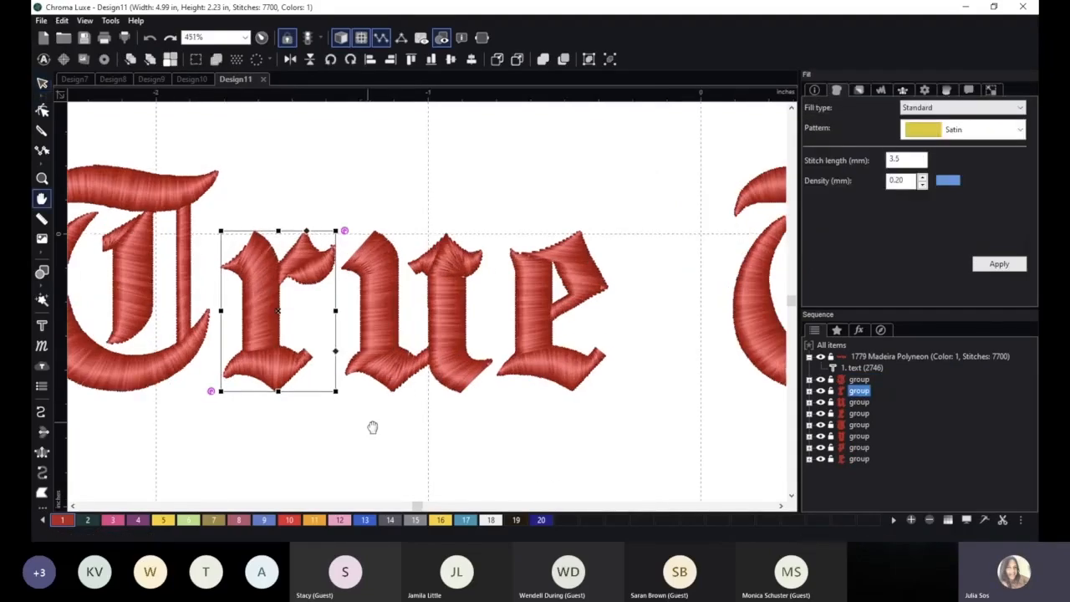
scroll(477, 439, "up", 1)
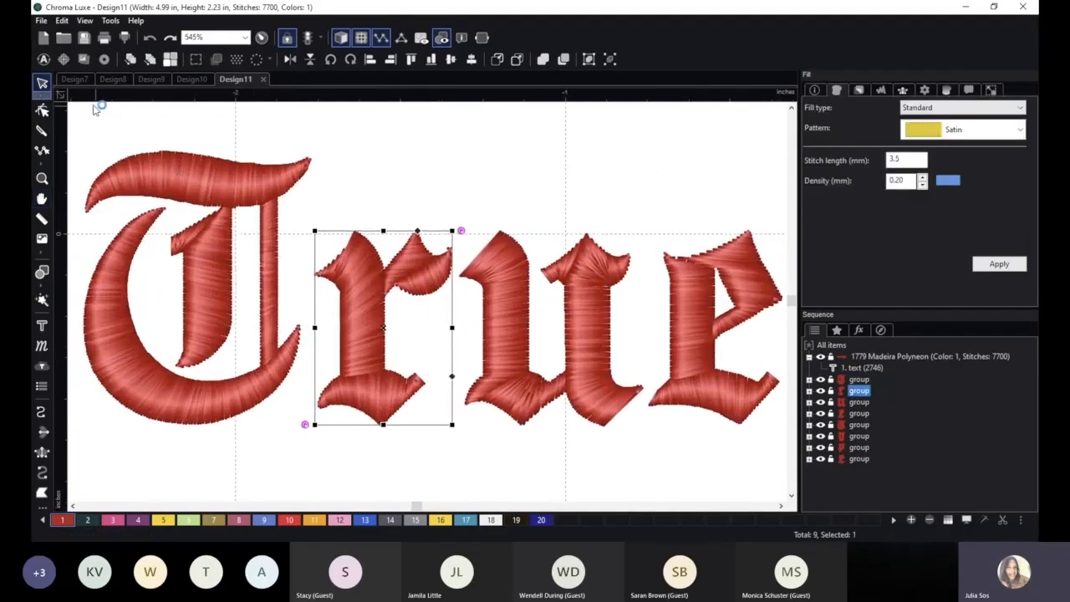
Edit the outlines of the "r" and move the upper end of its stem serif's angle line near the stem's peak.
left_click(42, 110)
scroll(327, 192, "up", 1)
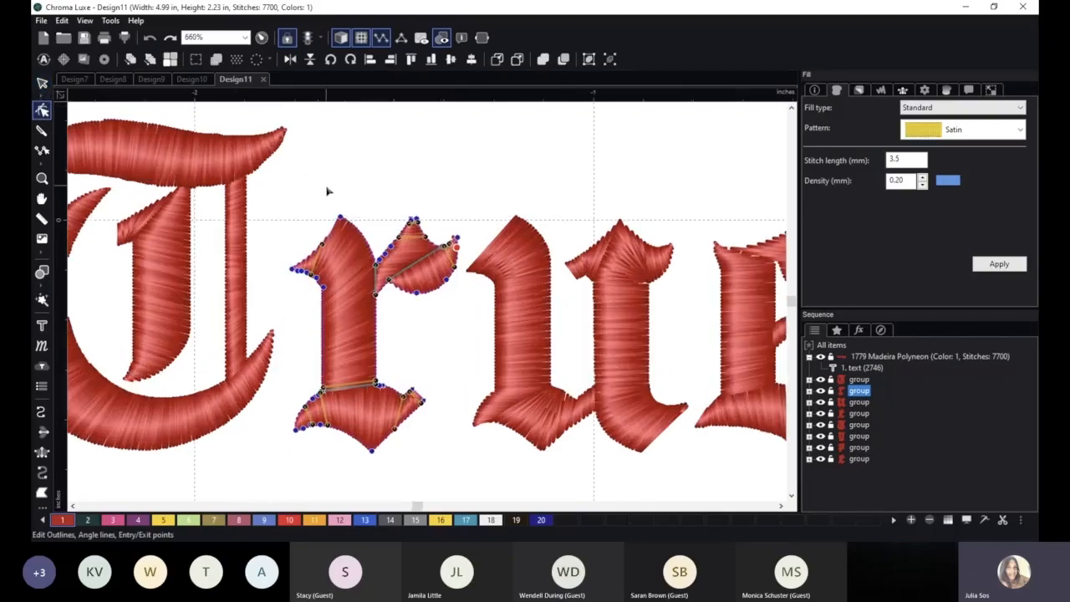
scroll(327, 192, "up", 1)
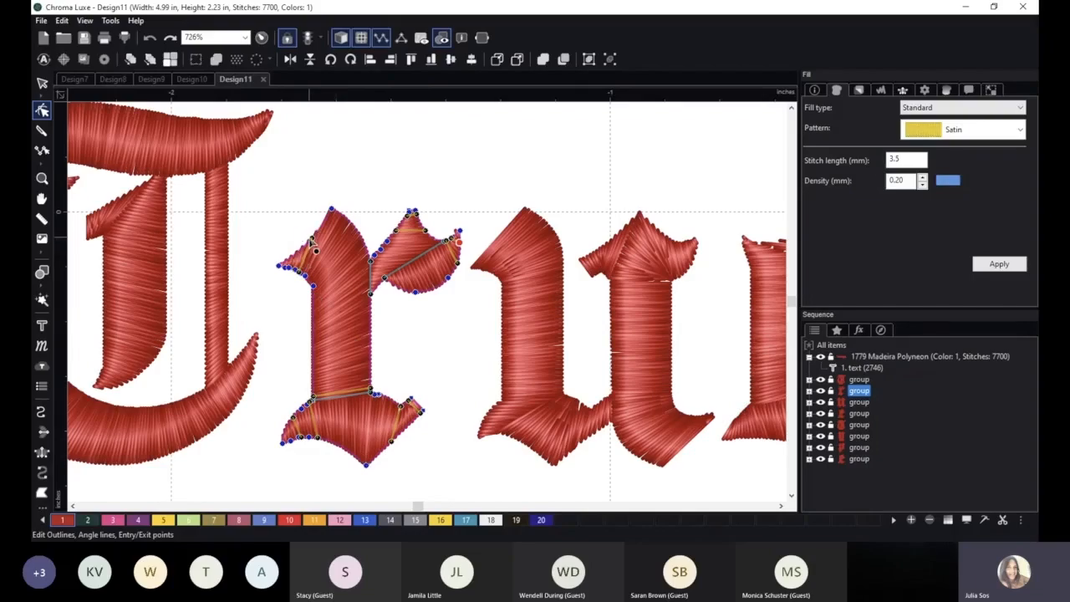
left_click_drag(345, 221, 349, 216)
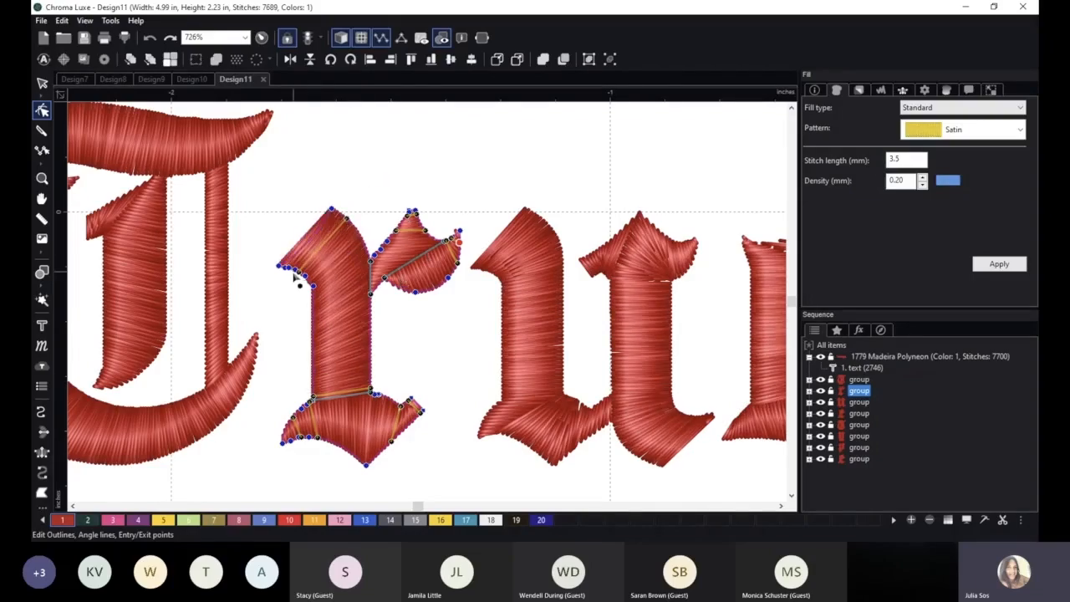
left_click_drag(346, 218, 337, 211)
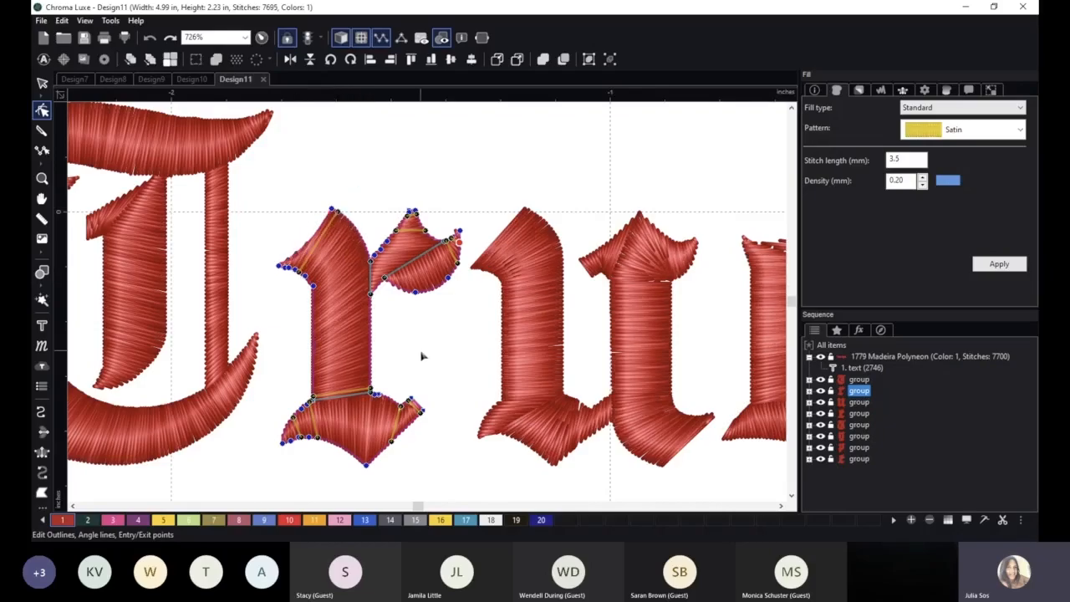
Delete the diagonal split line in the arm of the "r" and redirect the arm's angle lines to run between its upper and lower edges.
scroll(422, 357, "up", 2)
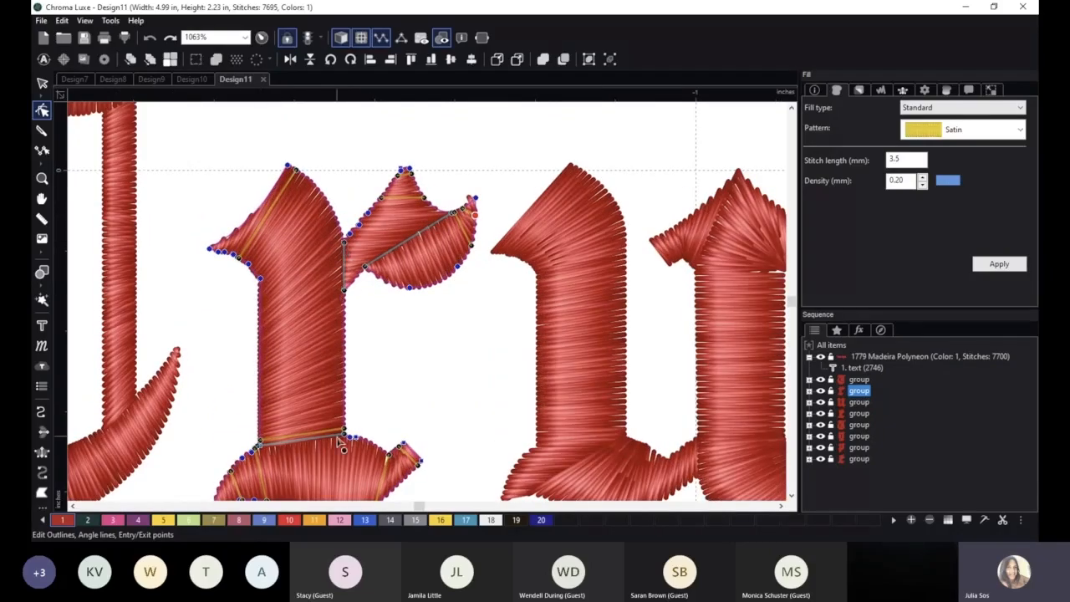
scroll(380, 368, "down", 1)
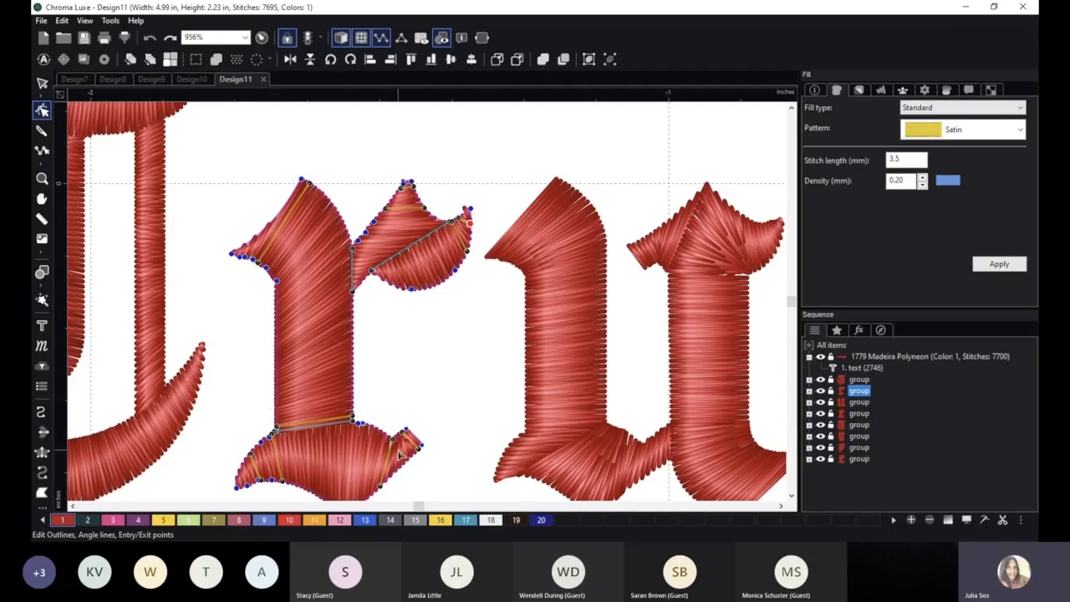
scroll(377, 318, "up", 1)
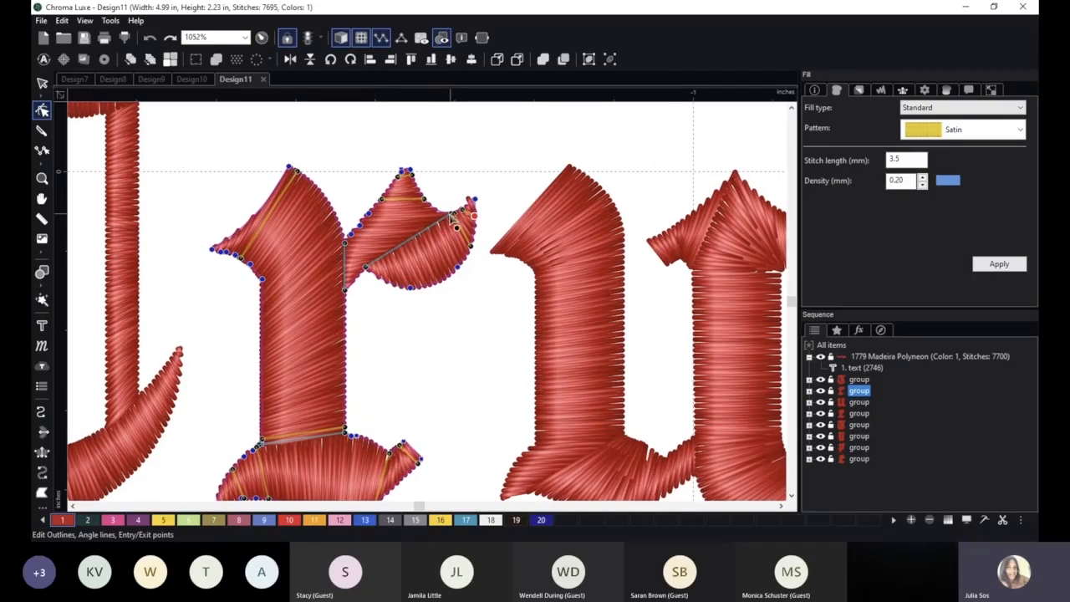
right_click(376, 276)
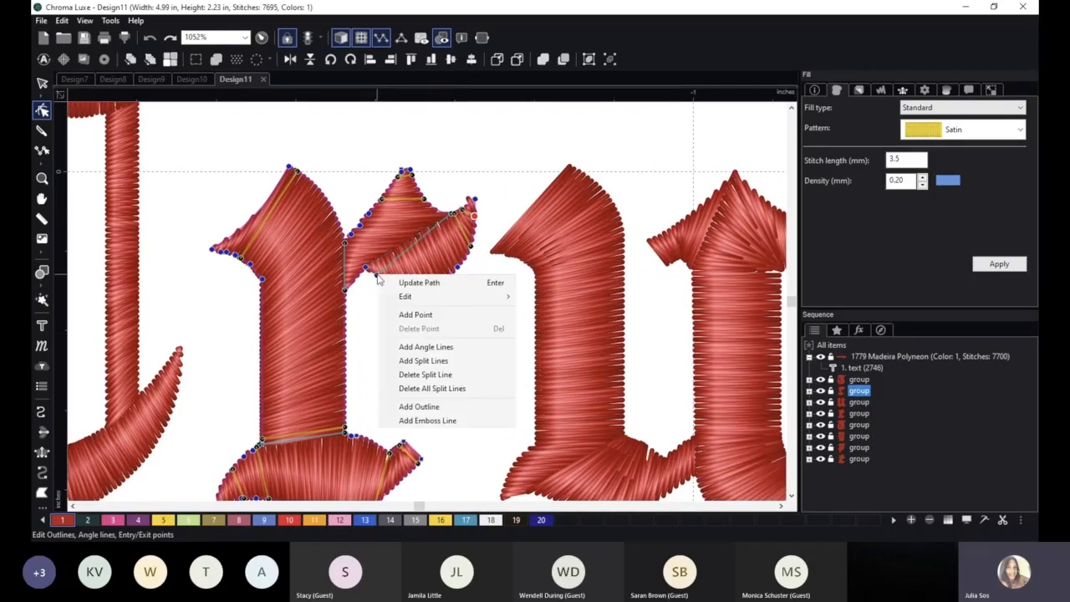
left_click(441, 375)
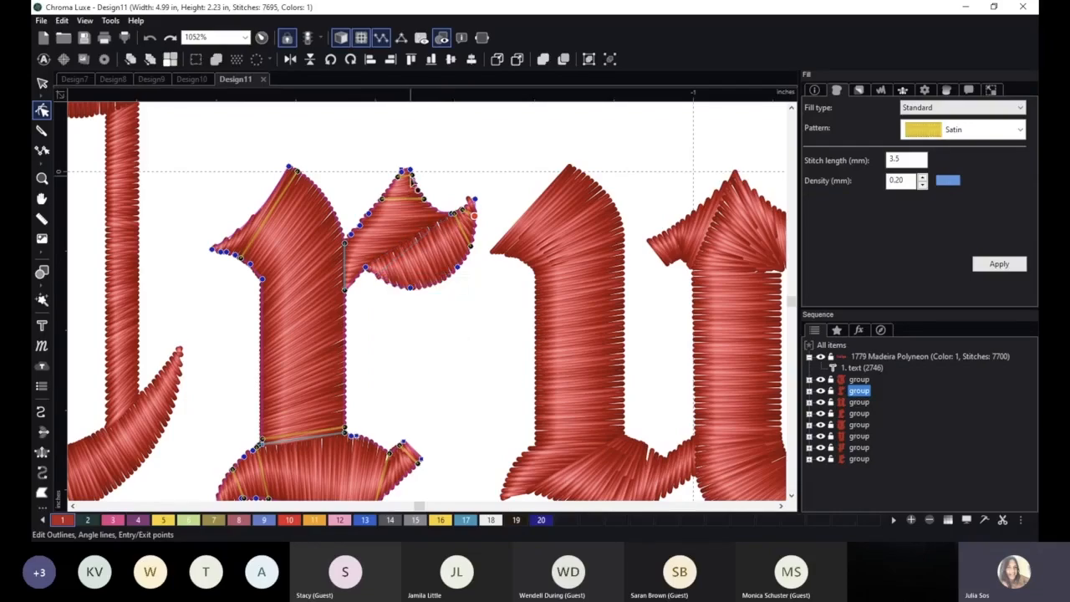
left_click_drag(382, 199, 393, 276)
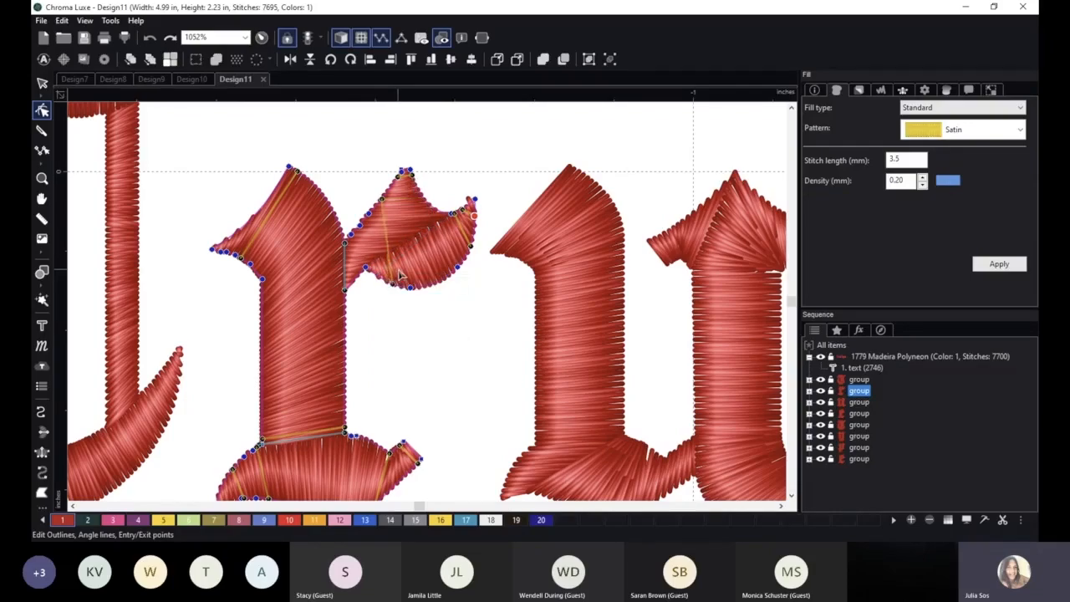
left_click_drag(419, 188, 423, 286)
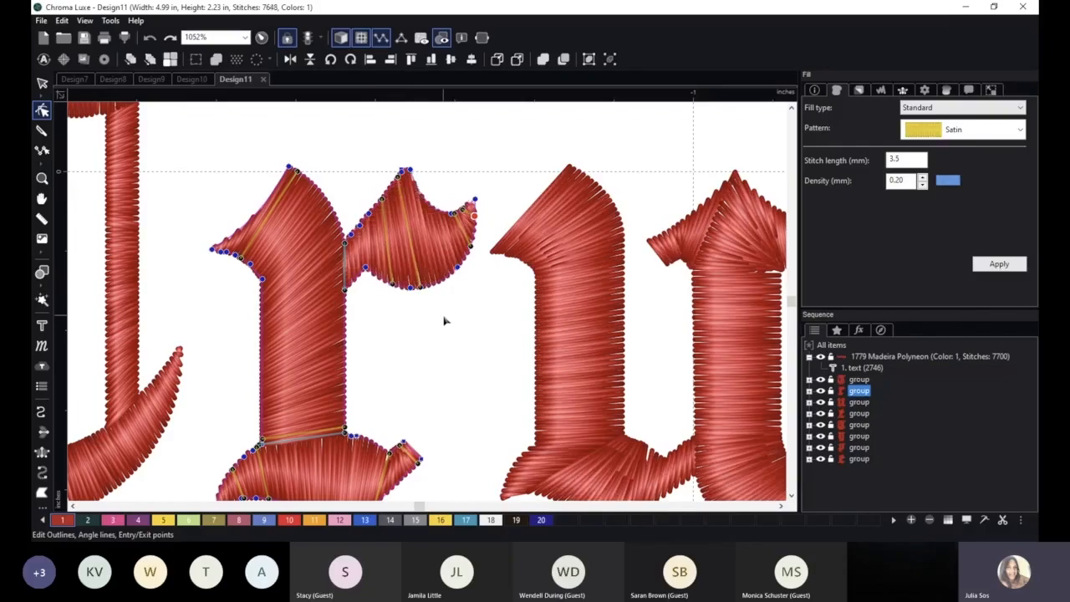
left_click_drag(464, 210, 469, 203)
left_click_drag(470, 246, 466, 254)
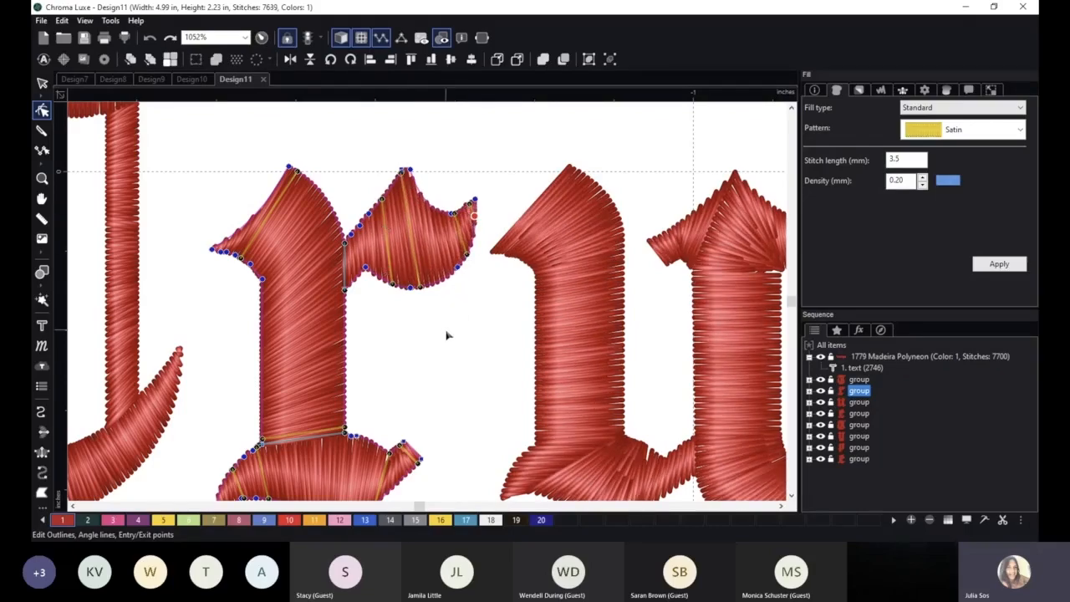
left_click(448, 335)
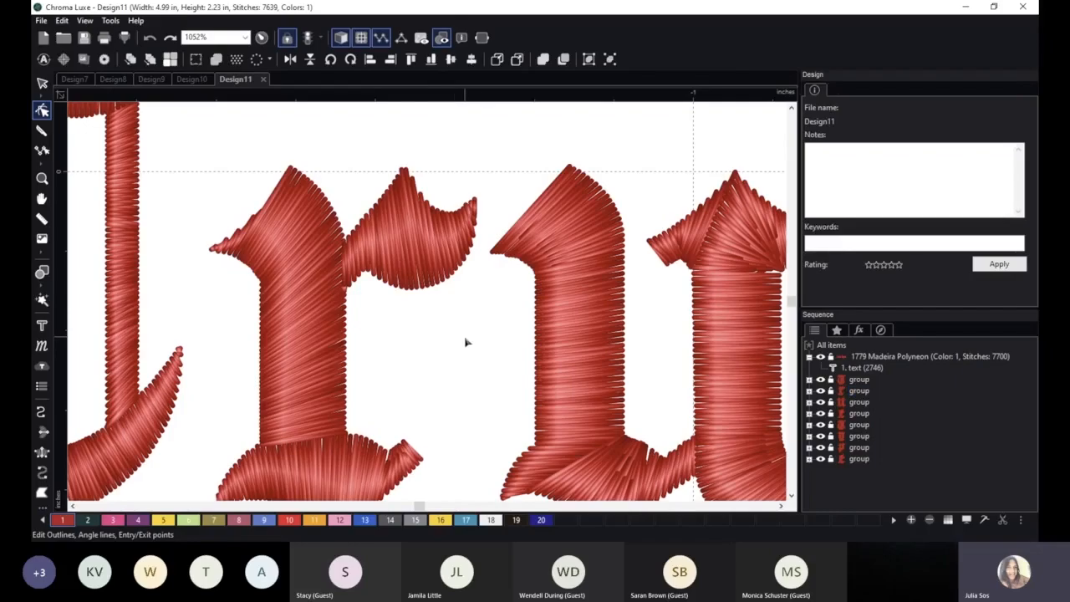
Examine the angle lines and split lines of the letters "u" and "e" in the English Towne word "True".
scroll(466, 342, "down", 2)
key("space")
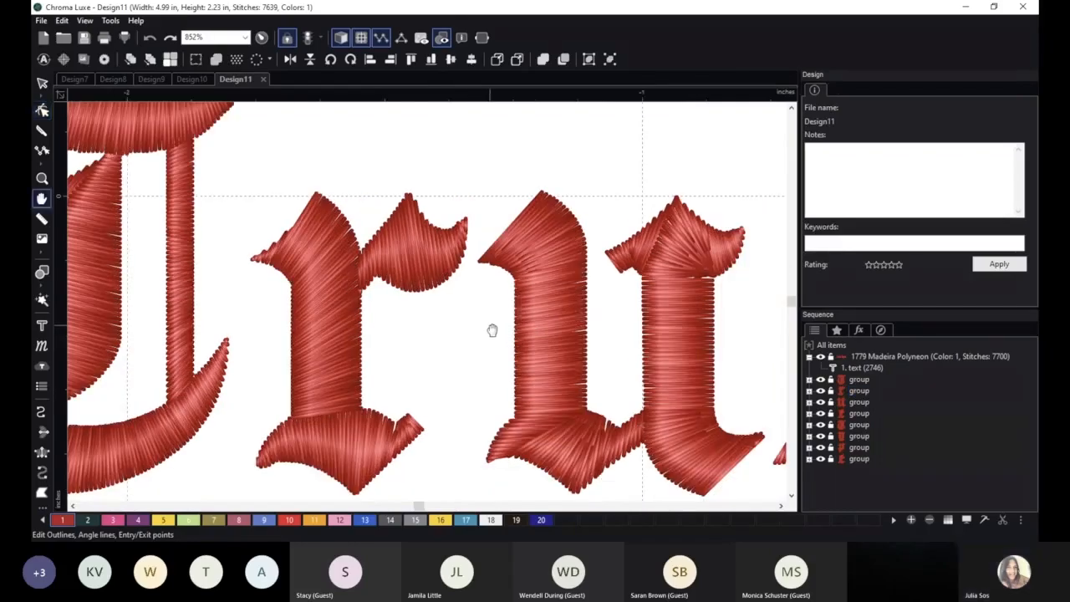
left_click_drag(492, 329, 346, 307)
left_click(541, 221)
key("space")
left_click_drag(601, 260, 488, 264)
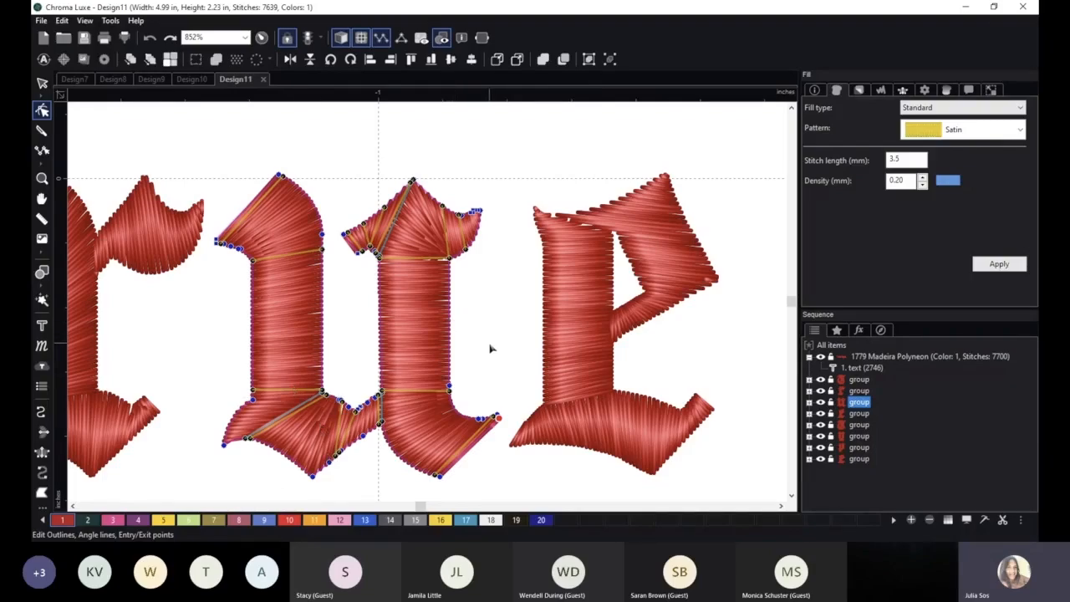
key("space")
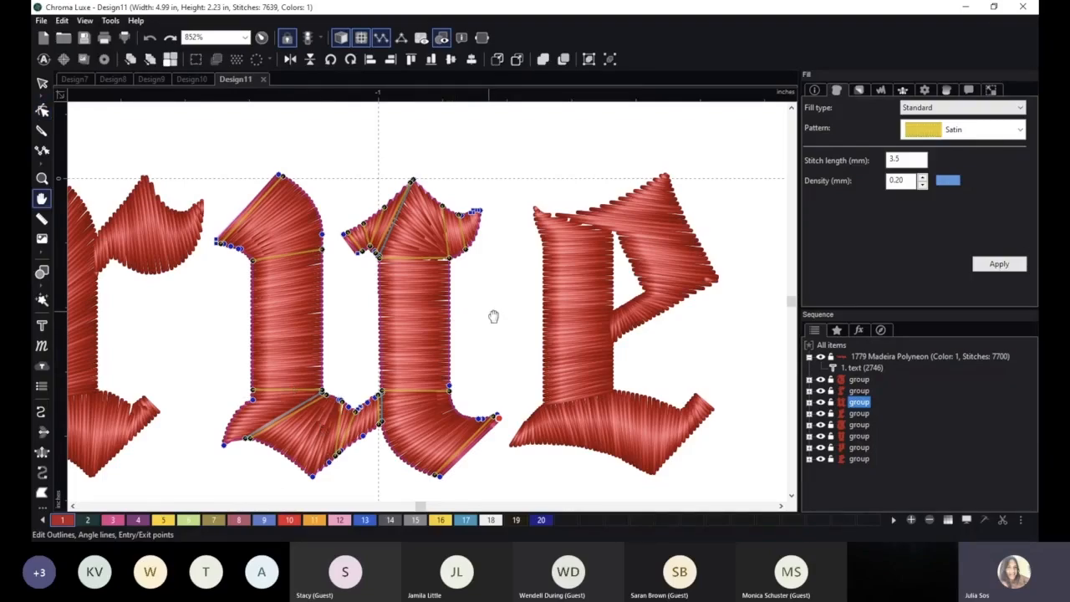
left_click_drag(493, 316, 399, 280)
scroll(533, 303, "down", 2)
scroll(533, 304, "down", 2)
left_click(529, 284)
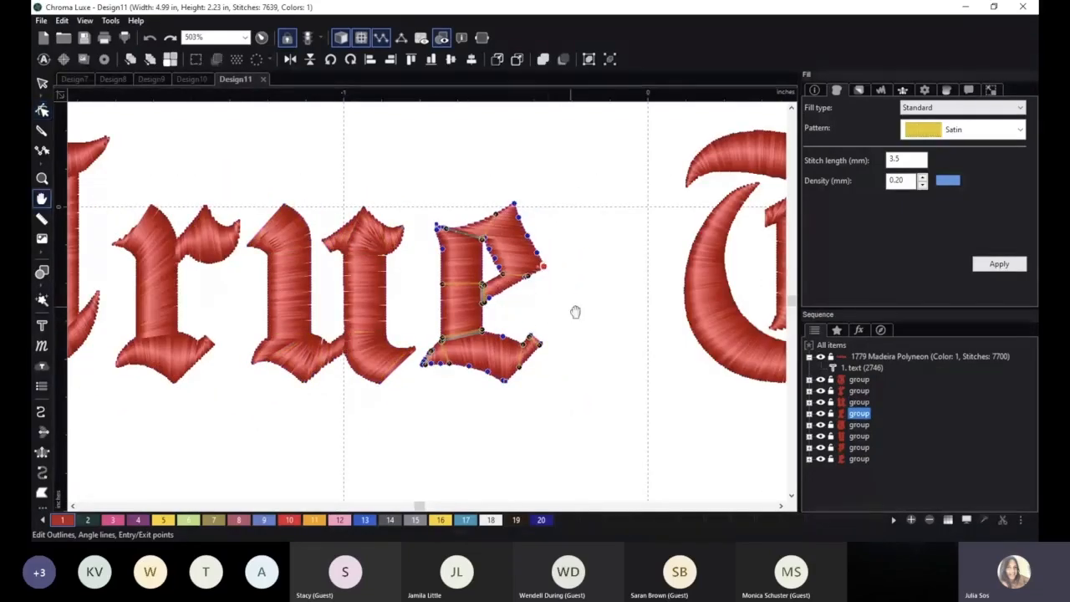
scroll(550, 317, "down", 3)
scroll(535, 297, "down", 2)
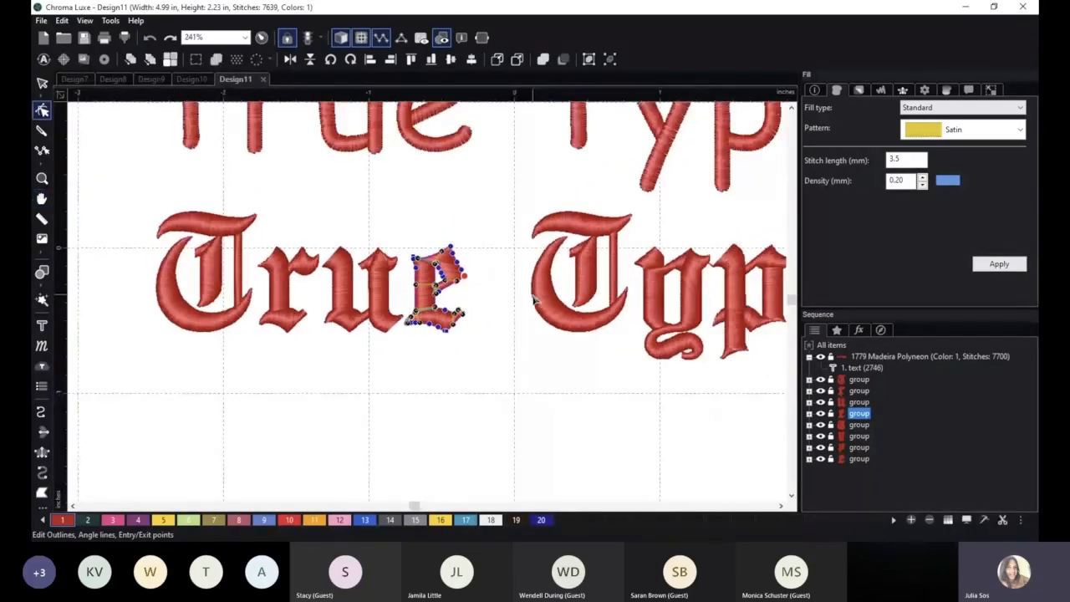
left_click(533, 353)
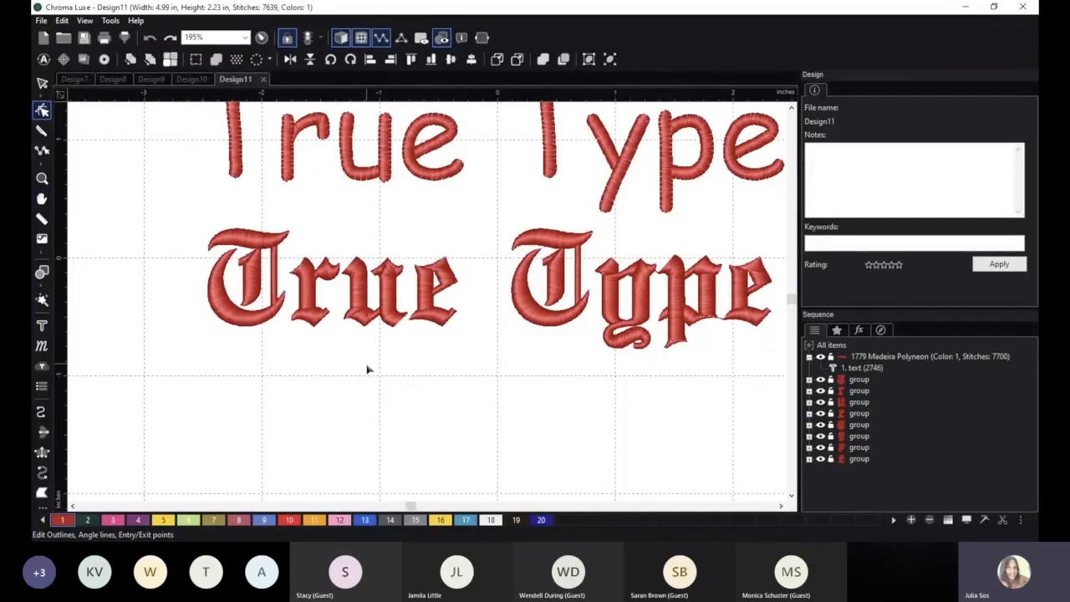
Change the font of the upper "True Type" lettering to Wide Latin.
scroll(393, 356, "down", 1)
key("space")
left_click_drag(495, 331, 440, 378)
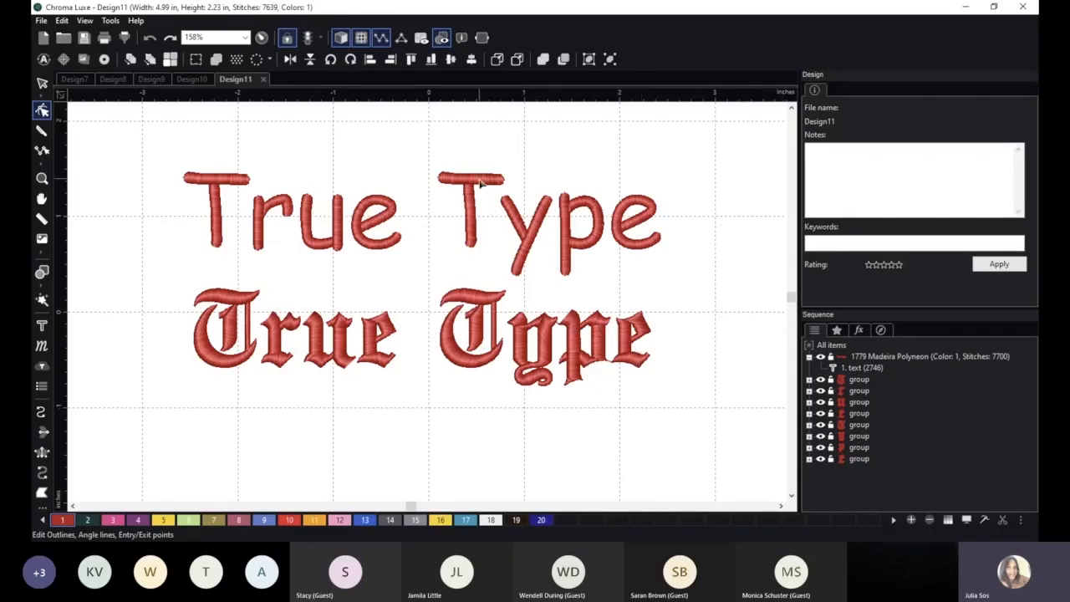
left_click(42, 82)
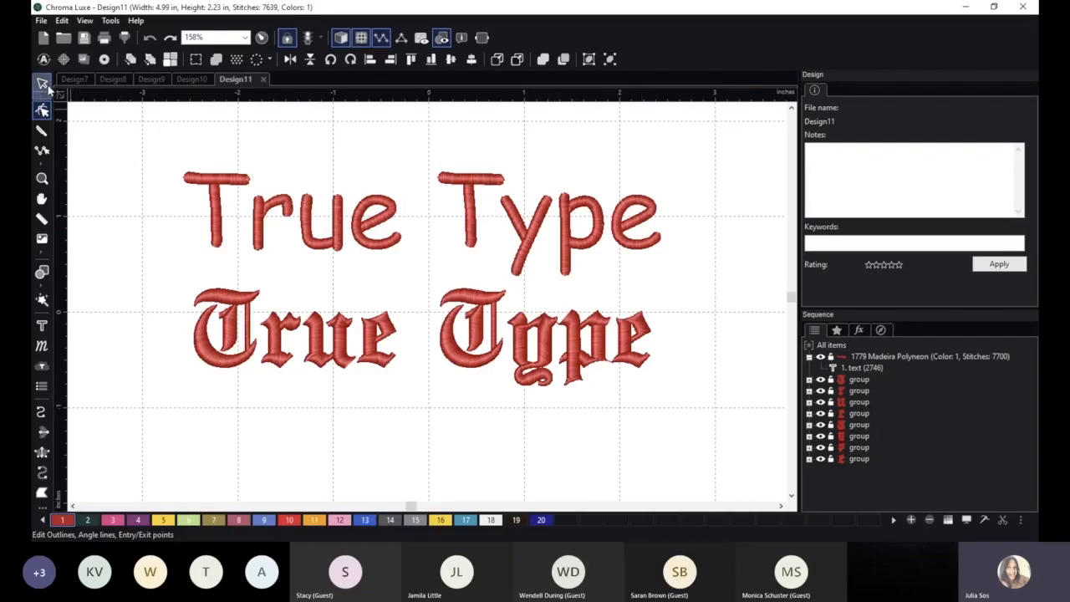
left_click(231, 182)
left_click(974, 153)
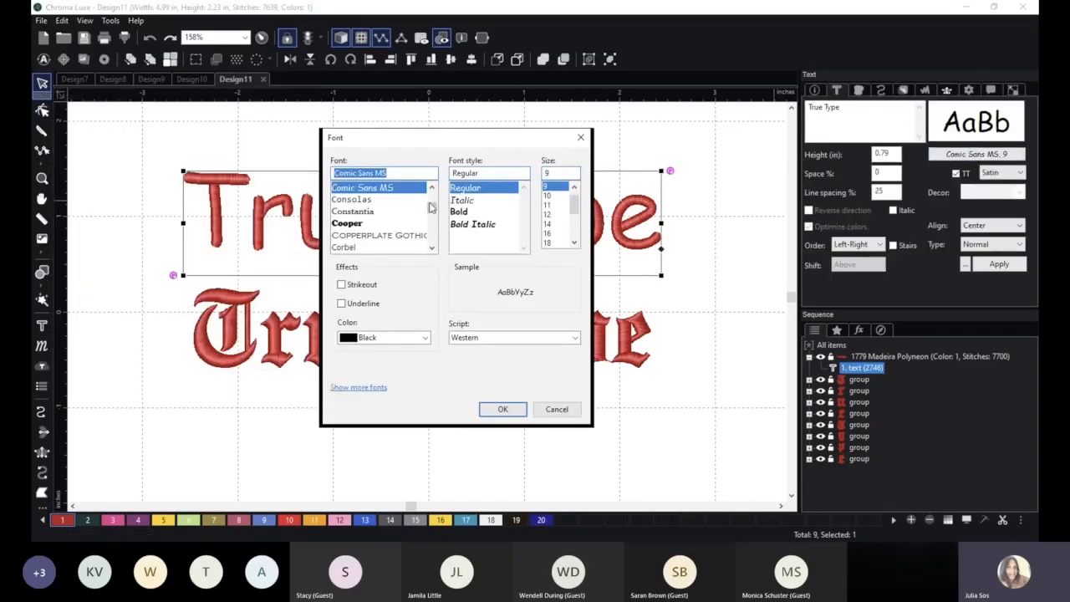
left_click_drag(431, 206, 434, 221)
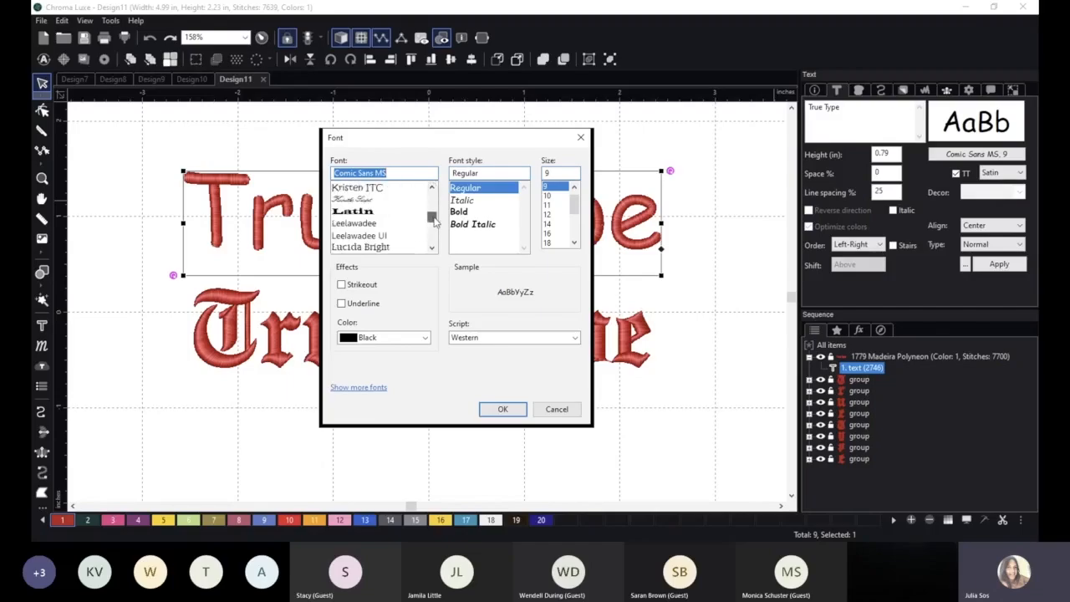
left_click(364, 212)
left_click(493, 407)
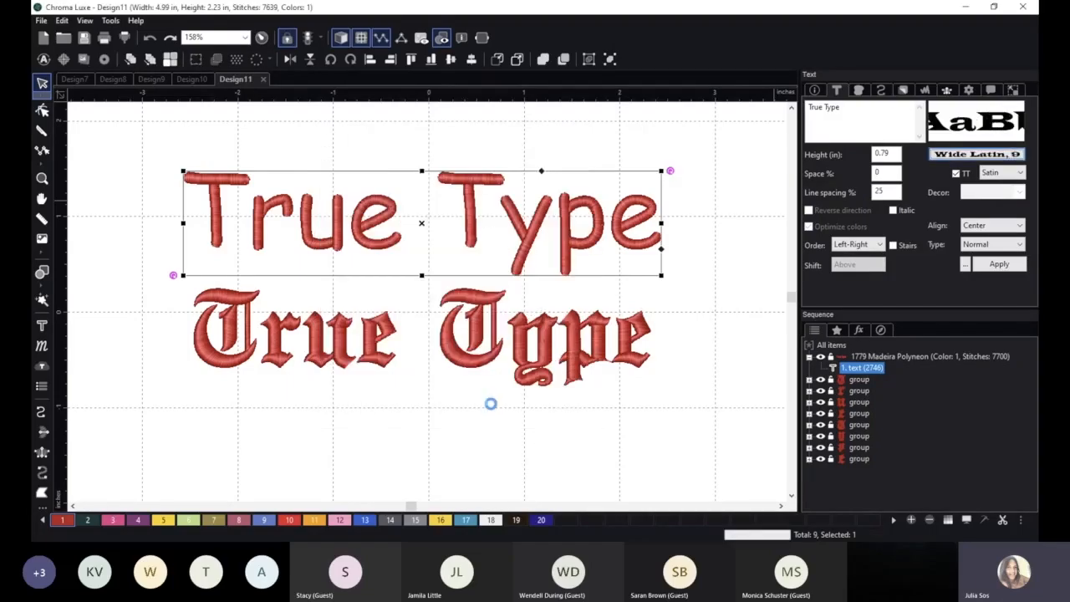
Move the Wide Latin lettering up clear of the lower text, set its letter spacing to 10%, and deselect it.
scroll(543, 397, "down", 2)
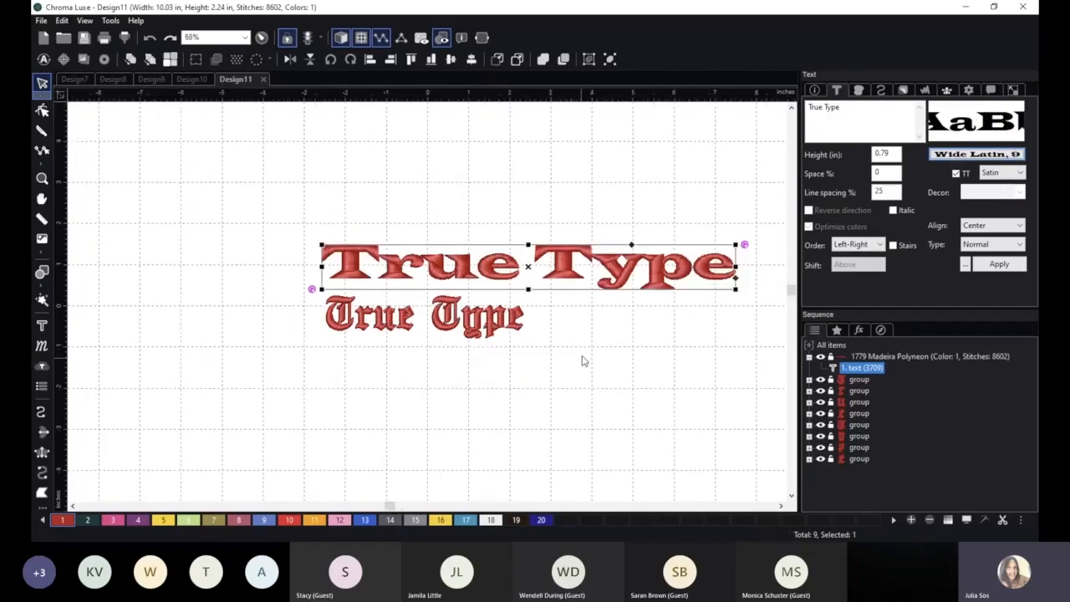
left_click_drag(572, 267, 523, 239)
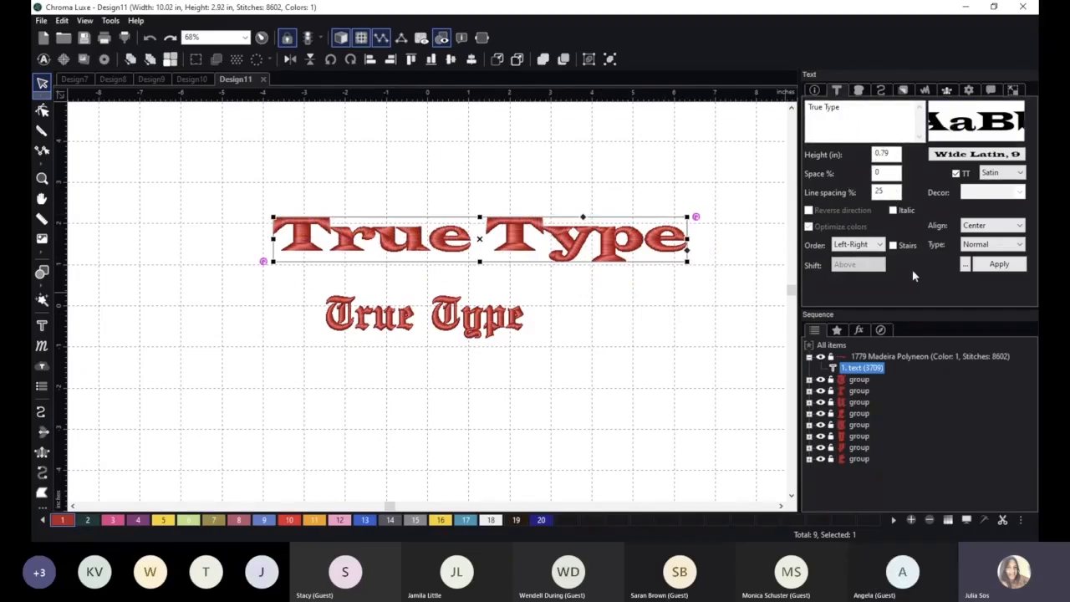
scroll(704, 373, "up", 1)
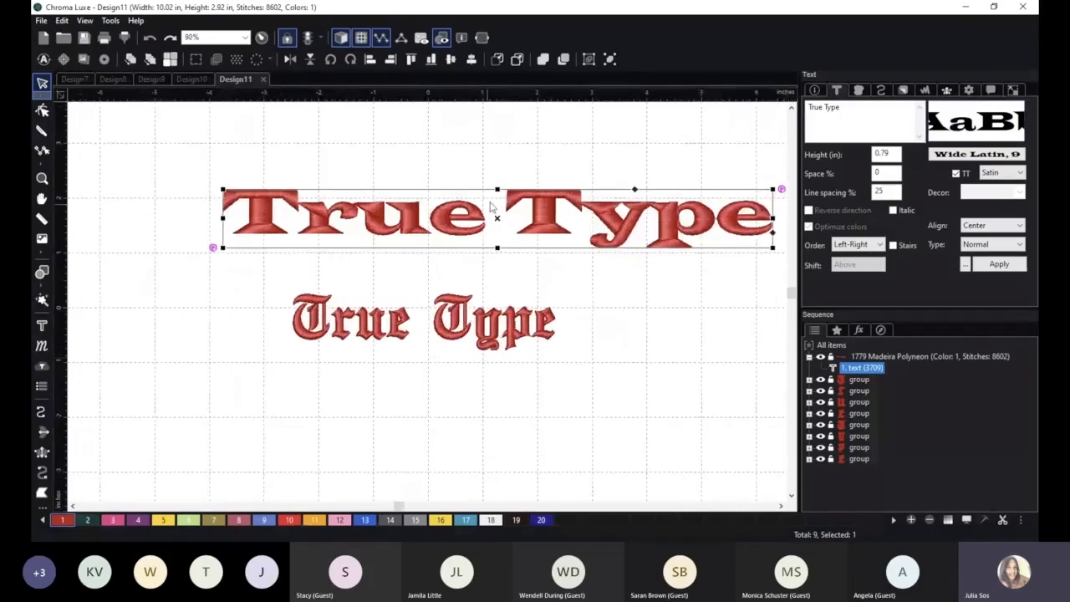
double_click(878, 172)
type("10")
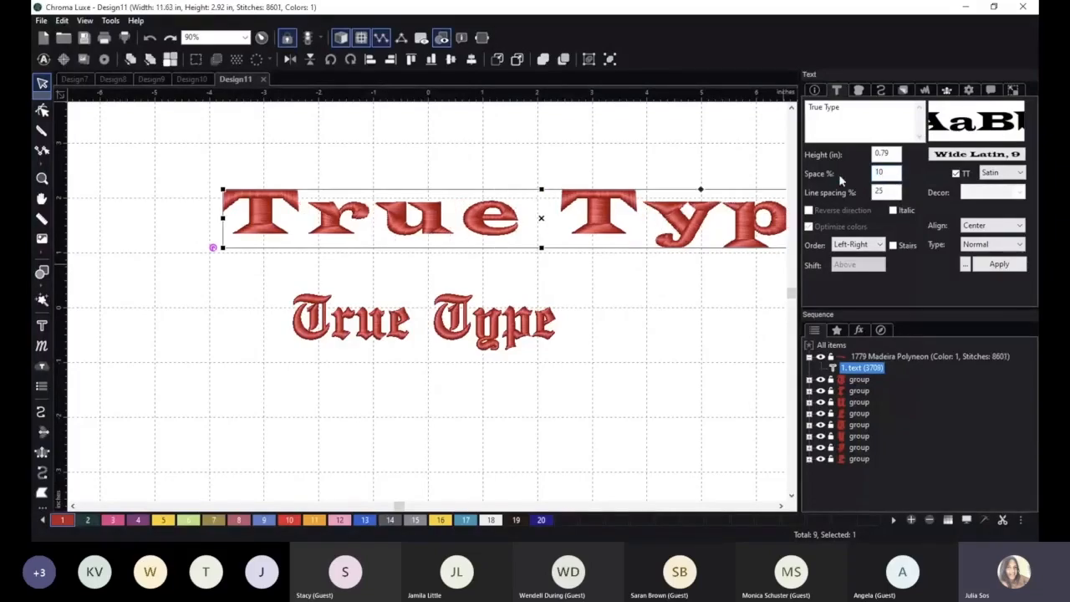
scroll(710, 255, "down", 1)
left_click(701, 314)
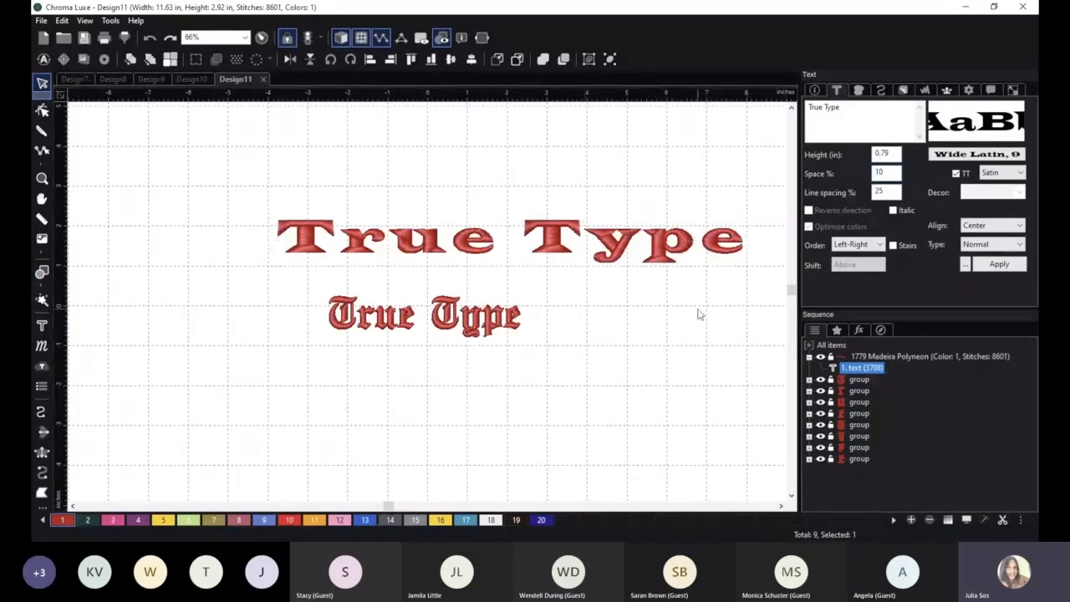
left_click(975, 482)
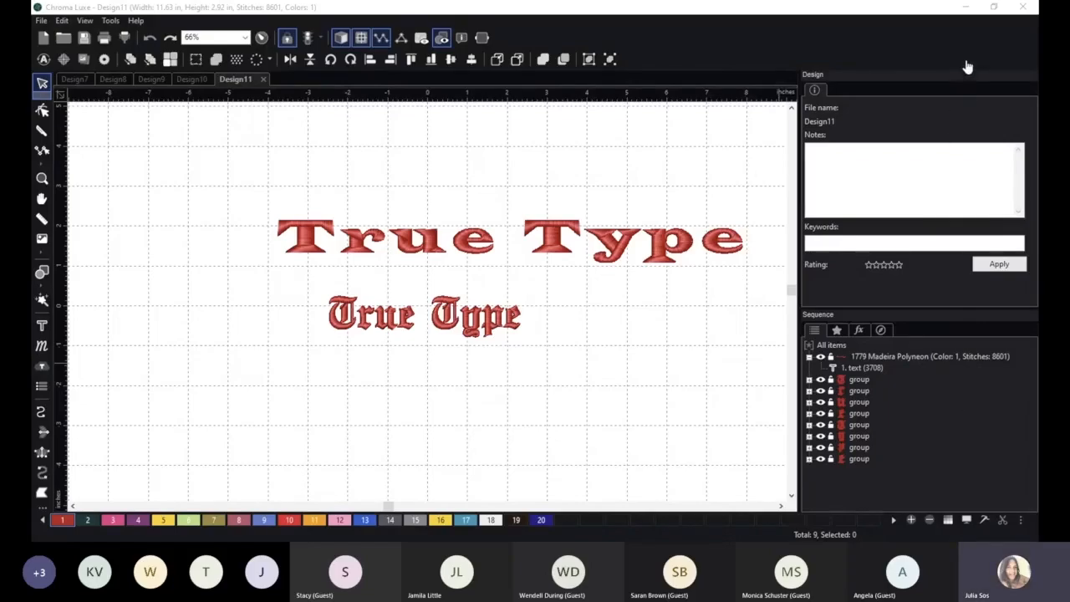
Select the "u" in the English Towne "True" and open its outline and angle lines for editing.
scroll(580, 346, "up", 5)
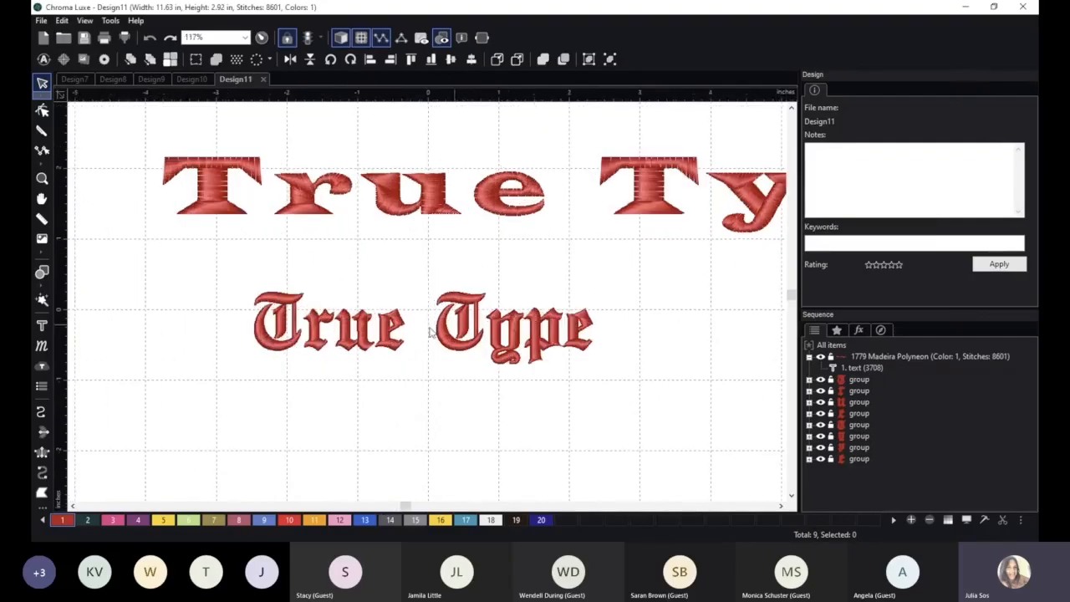
key("space")
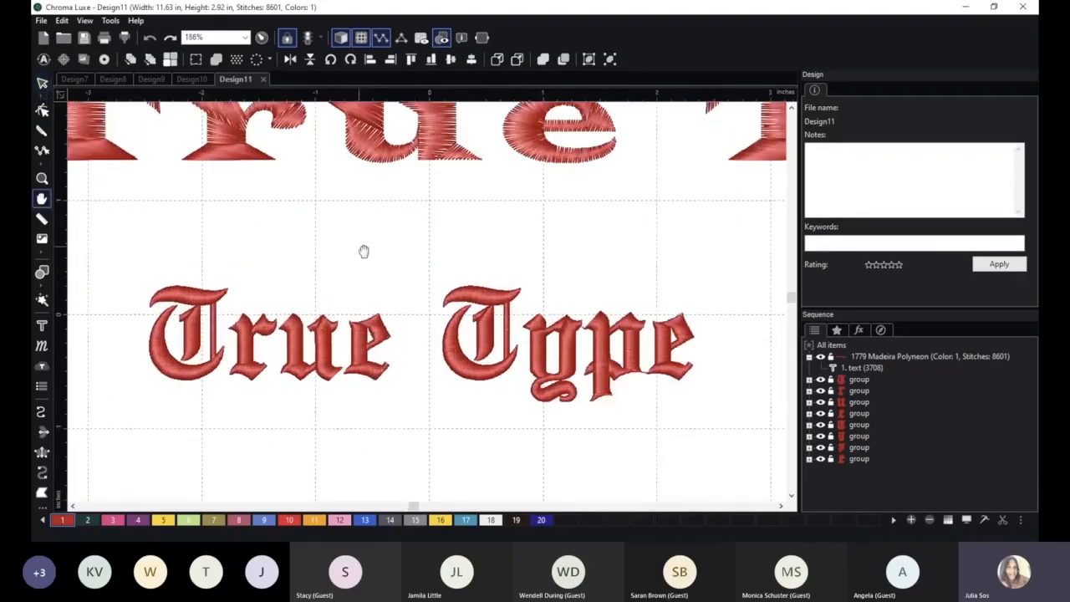
left_click_drag(364, 252, 511, 162)
scroll(466, 203, "up", 1)
left_click(434, 249)
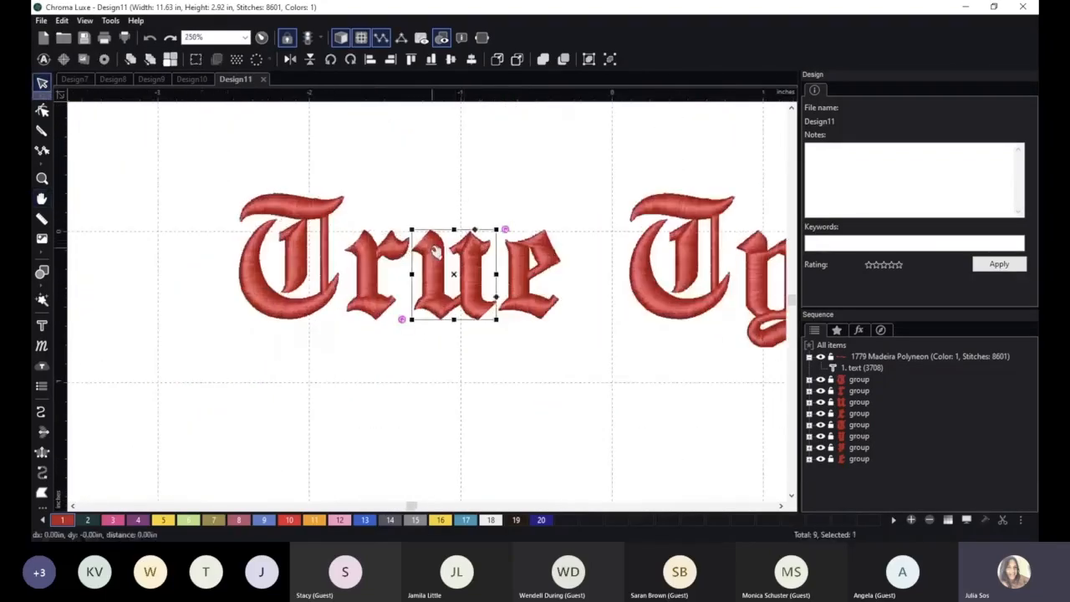
left_click(42, 109)
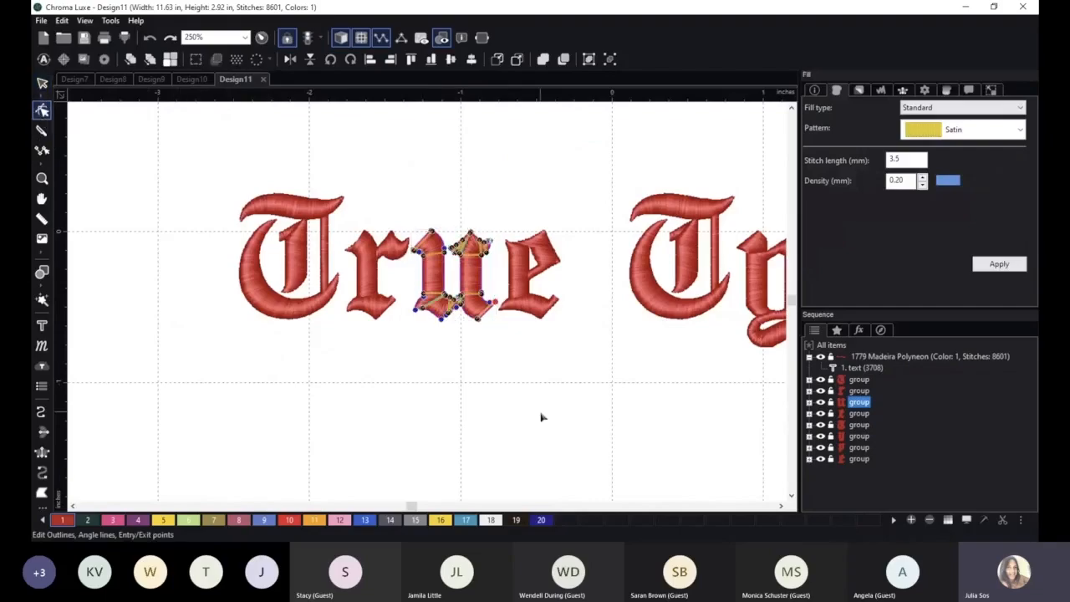
scroll(511, 375, "up", 3)
key("space")
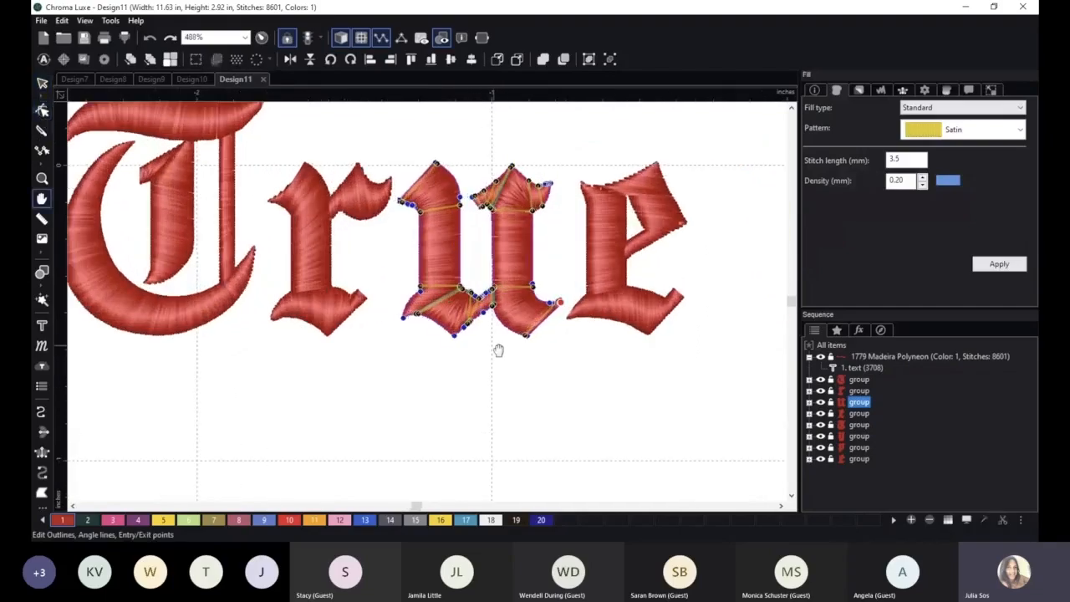
scroll(499, 350, "up", 2)
left_click_drag(466, 405, 461, 432)
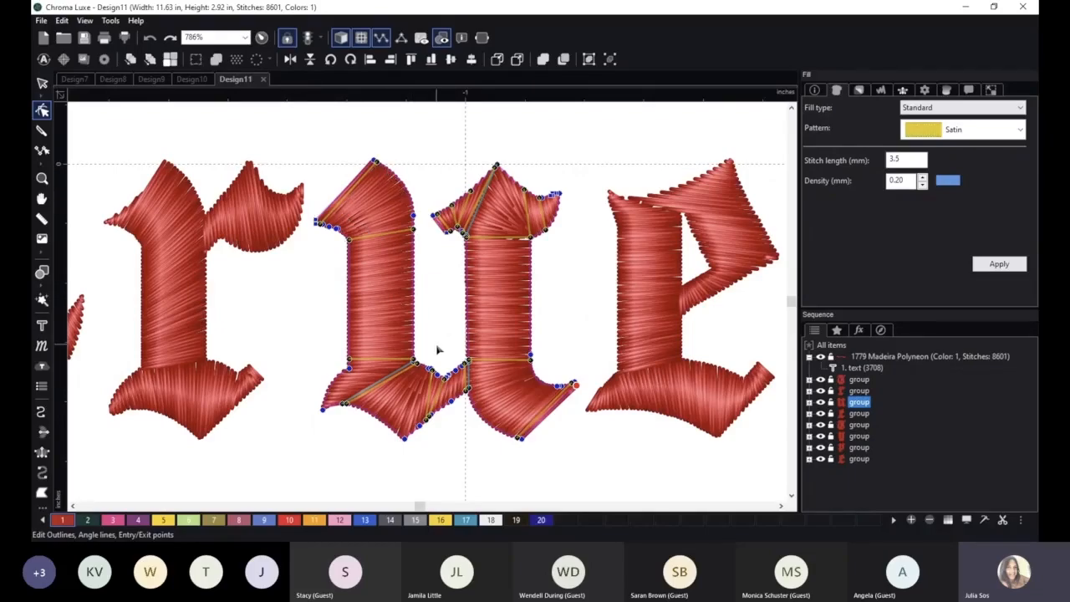
Swing the upper angle line of the "u"'s first stem steeply downward, then return its end to the original height.
scroll(435, 296, "up", 1)
left_click_drag(412, 217, 410, 333)
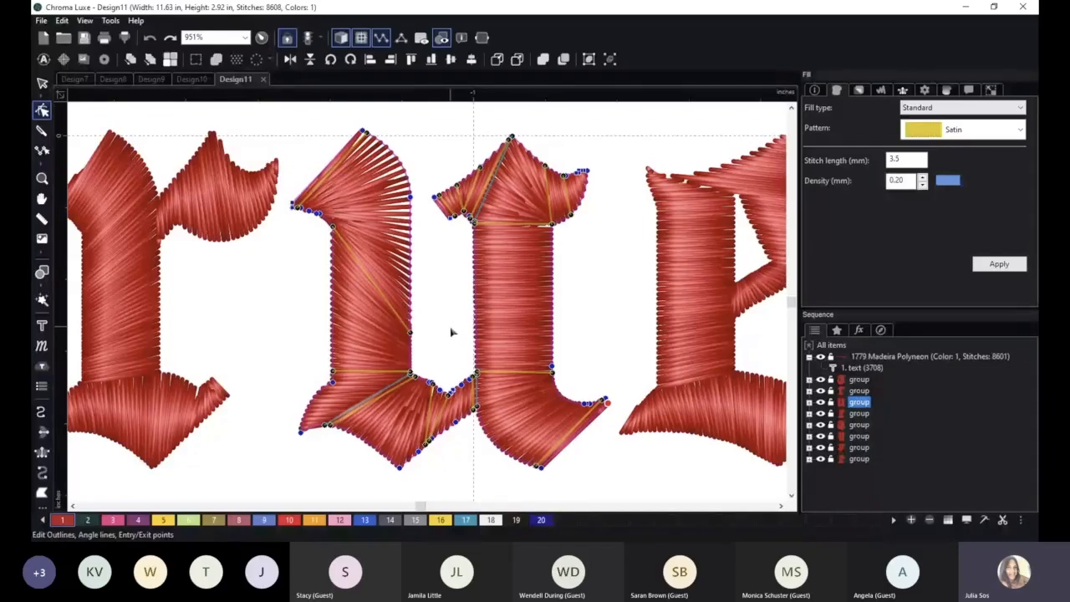
left_click_drag(412, 337, 412, 219)
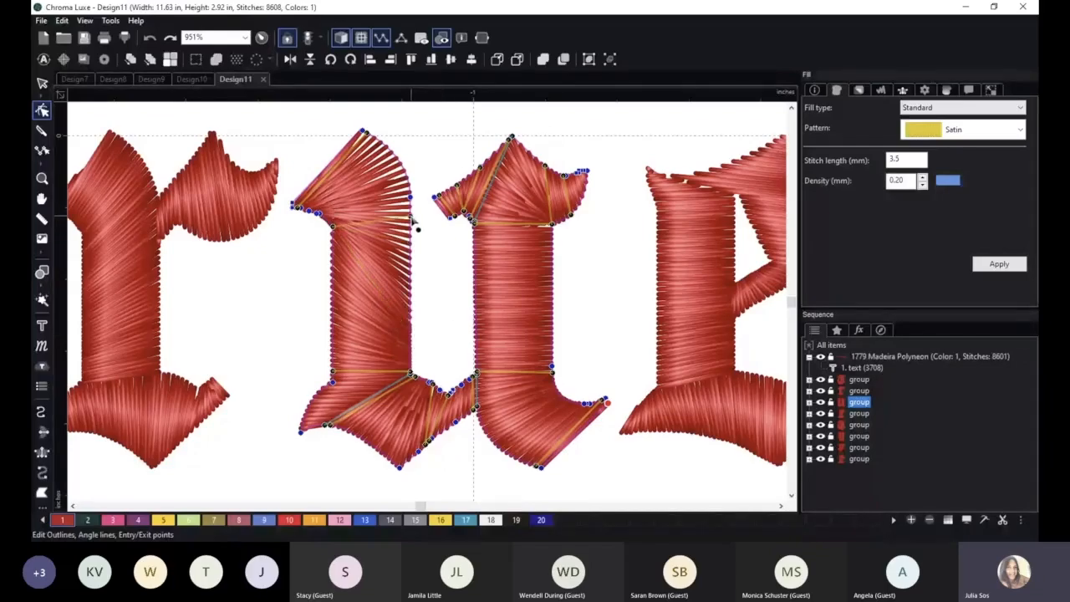
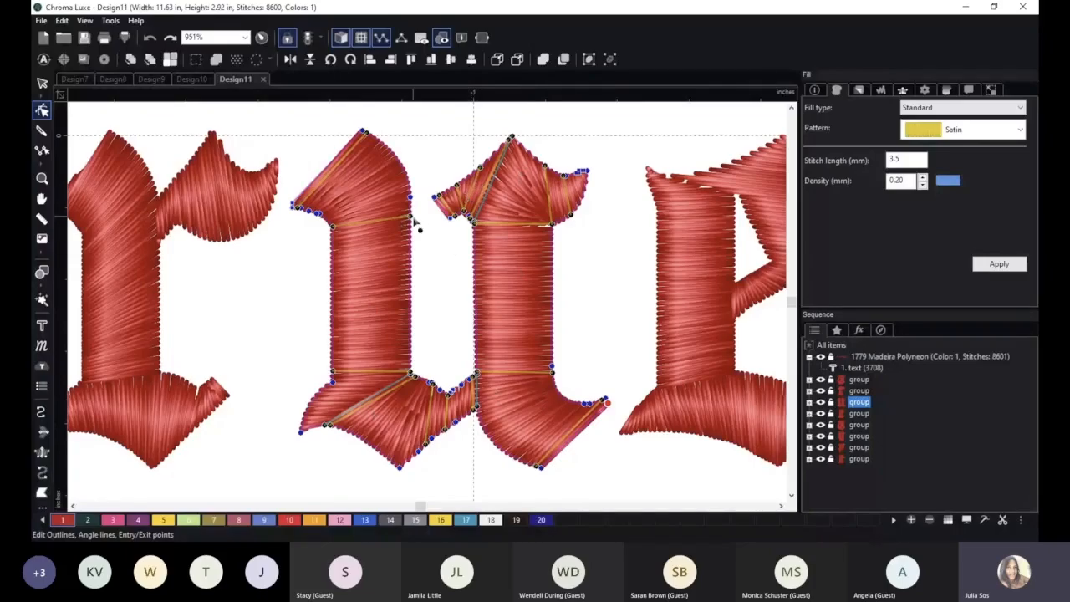
Try steeper and repositioned angle lines along the first stem of the "u", including one moved up from its foot.
left_click_drag(416, 223, 411, 322)
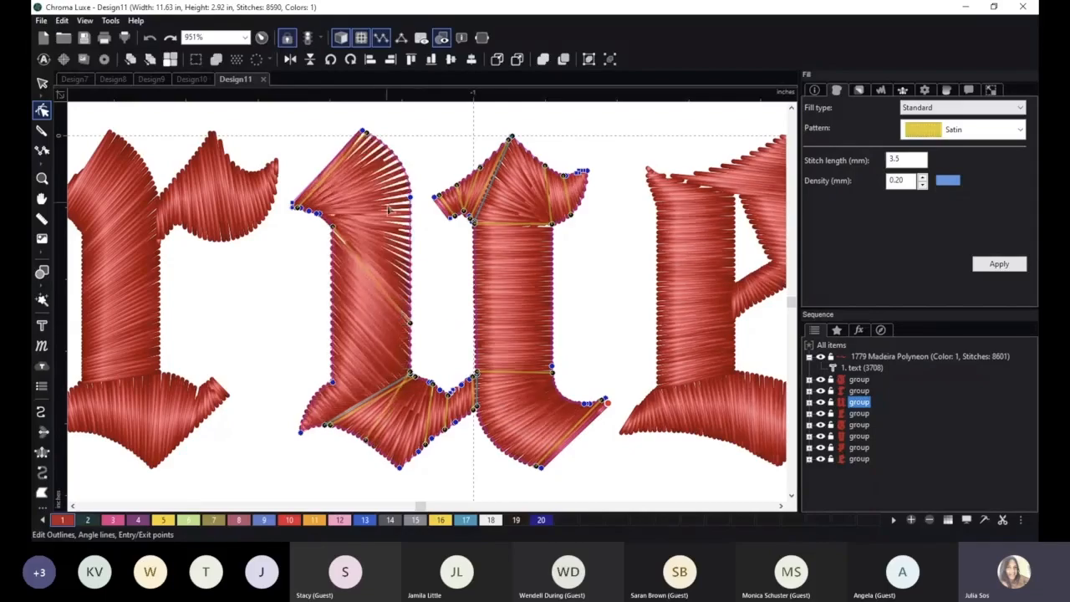
left_click_drag(368, 136, 363, 129)
right_click(406, 262)
left_click(434, 269)
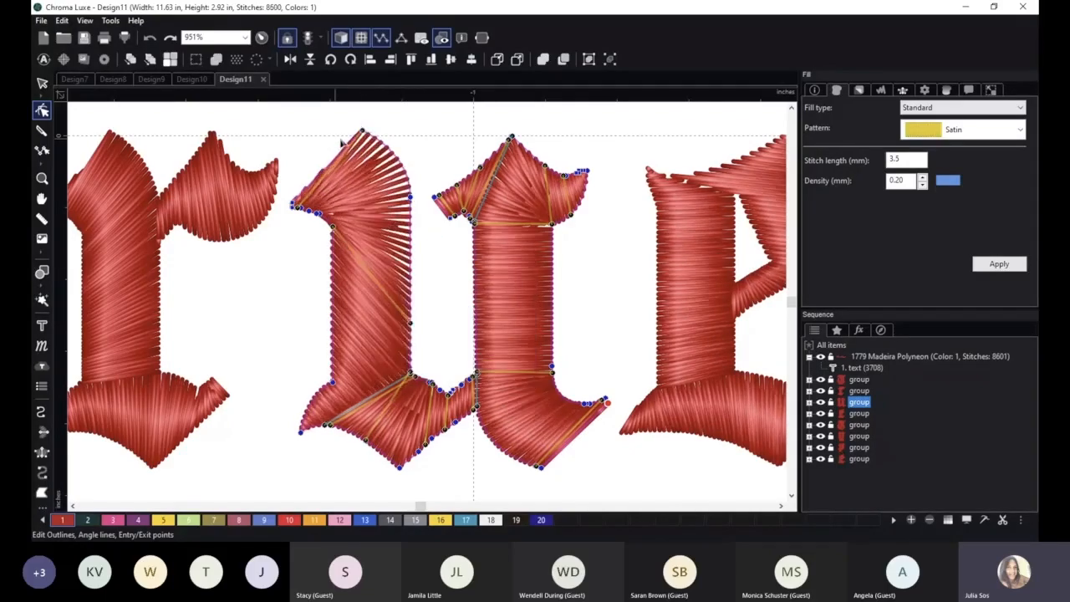
left_click_drag(411, 325, 430, 239)
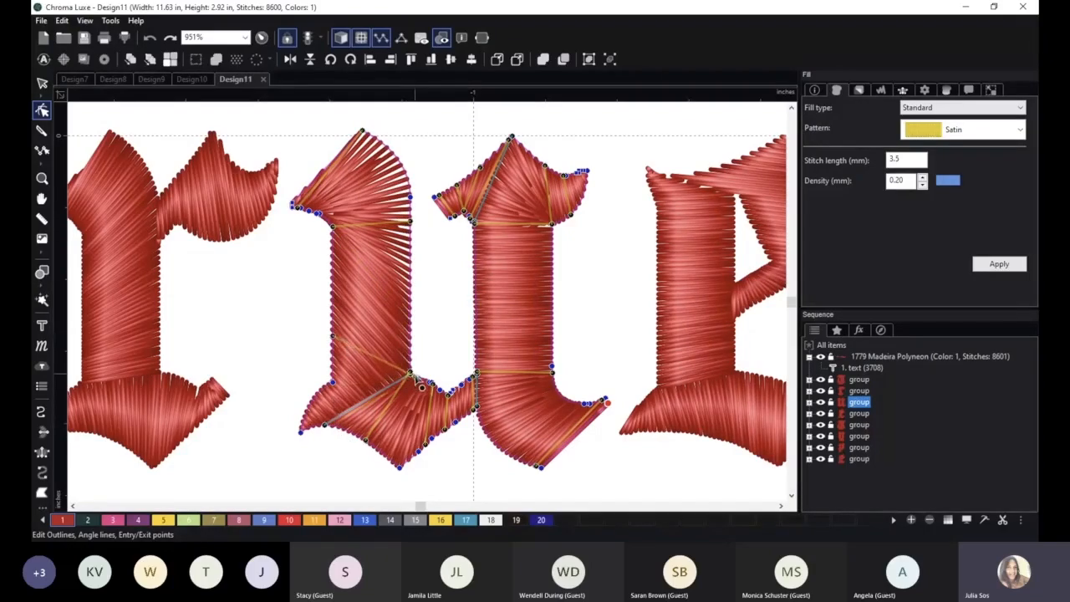
left_click_drag(412, 374, 422, 289)
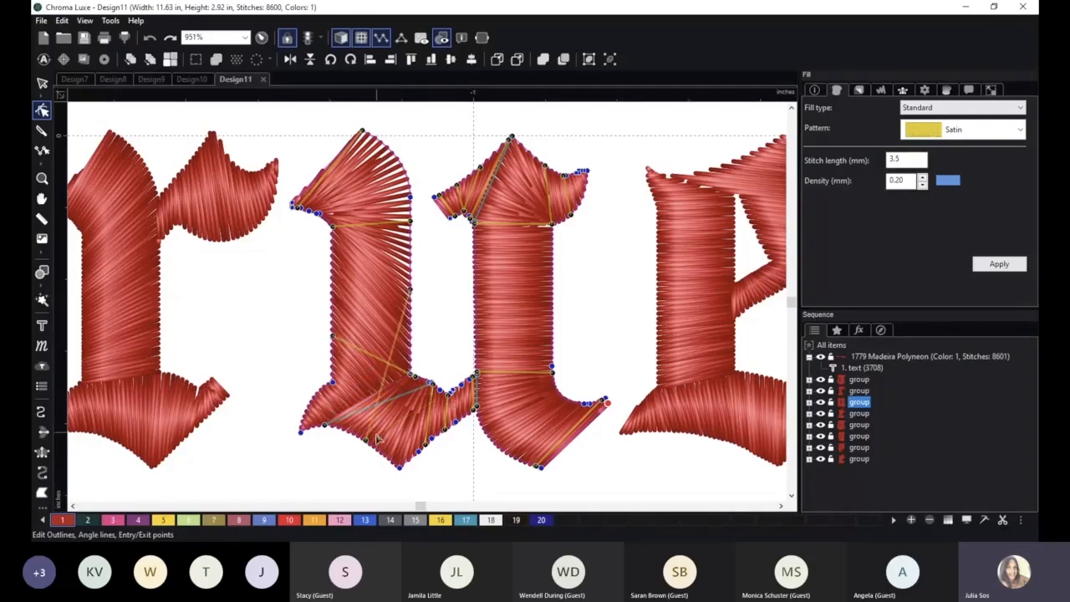
left_click_drag(366, 440, 359, 298)
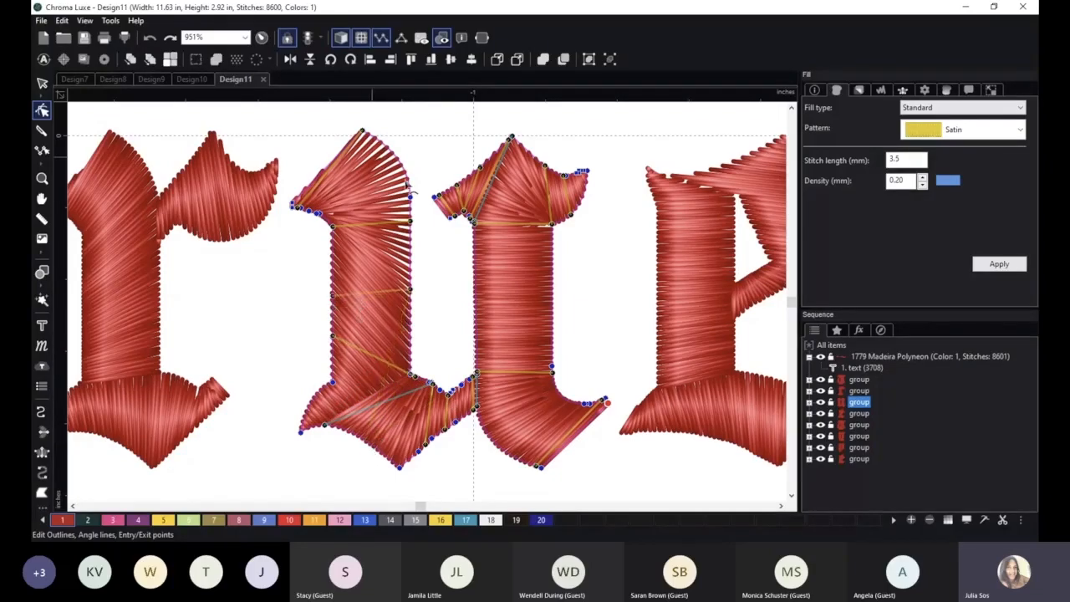
Delete all angle lines of the "u" and move its split lines across the first stem's base and the second stem's top.
right_click(412, 290)
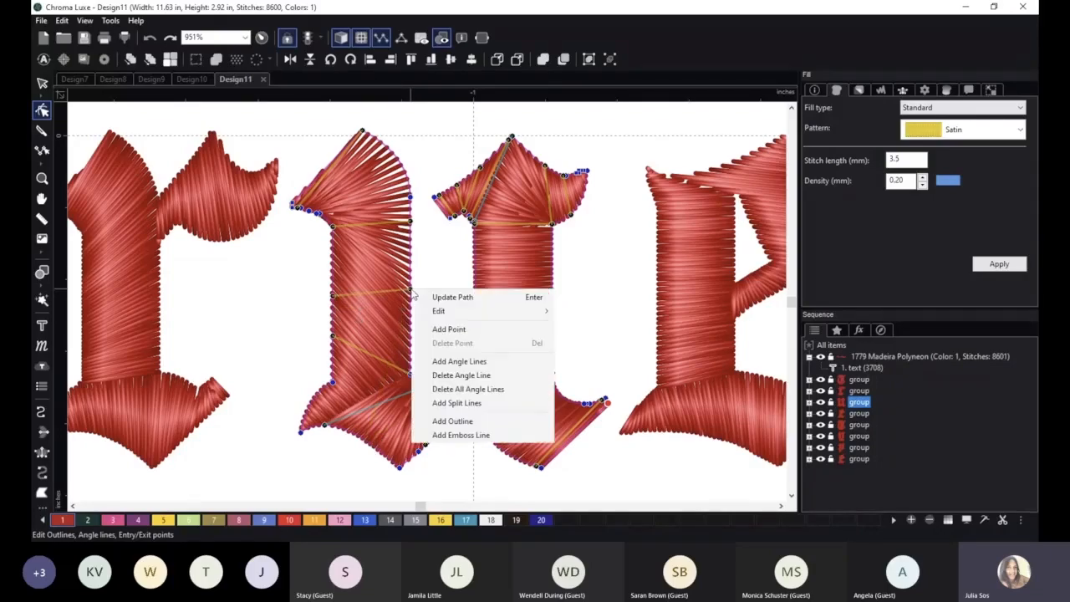
left_click(493, 391)
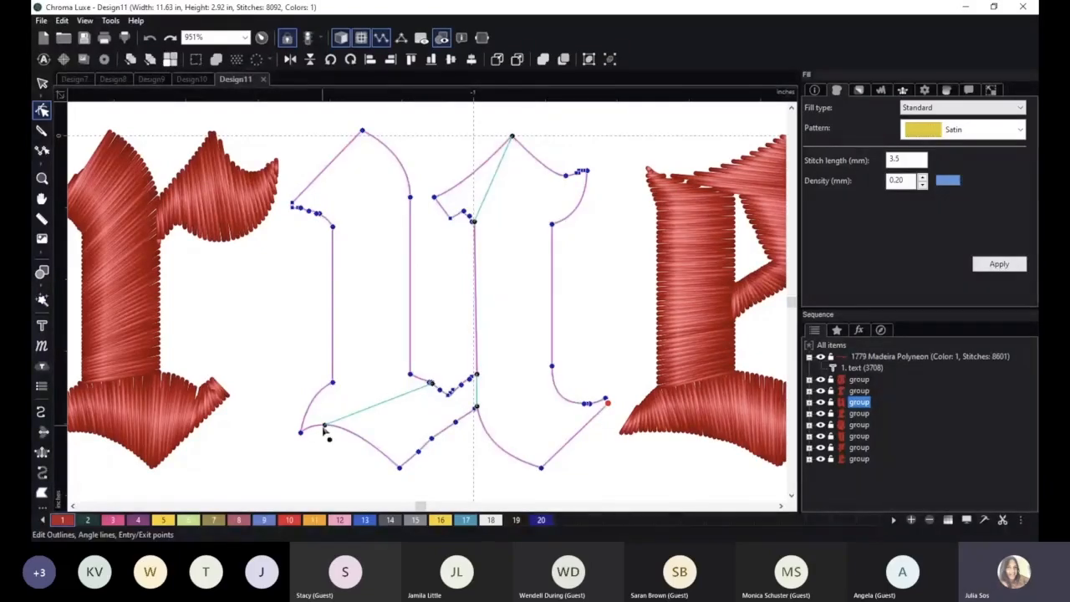
left_click_drag(432, 383, 412, 378)
left_click_drag(324, 426, 341, 390)
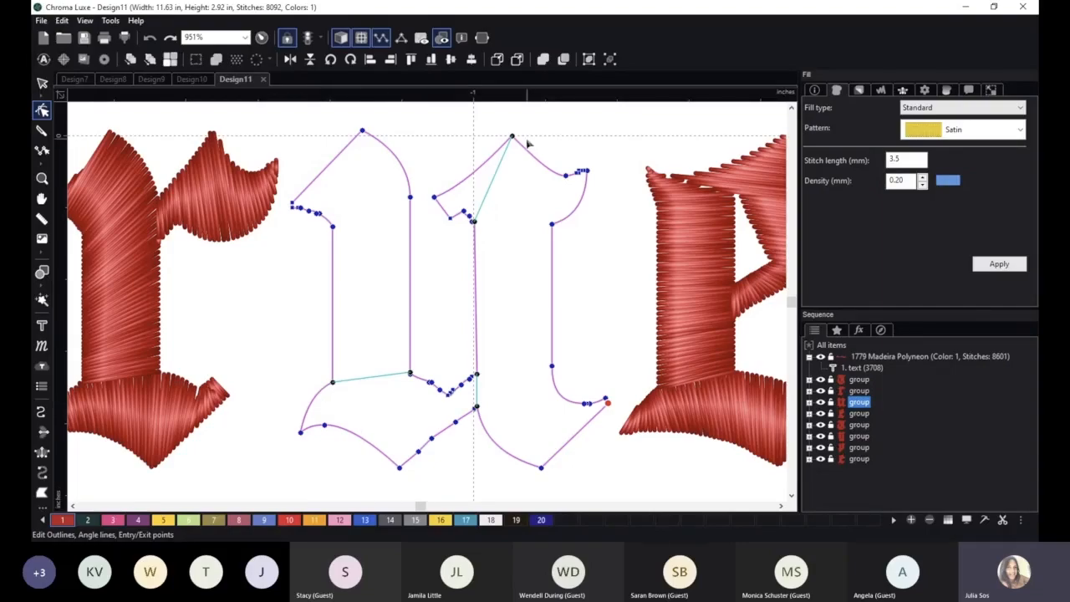
left_click_drag(512, 137, 554, 223)
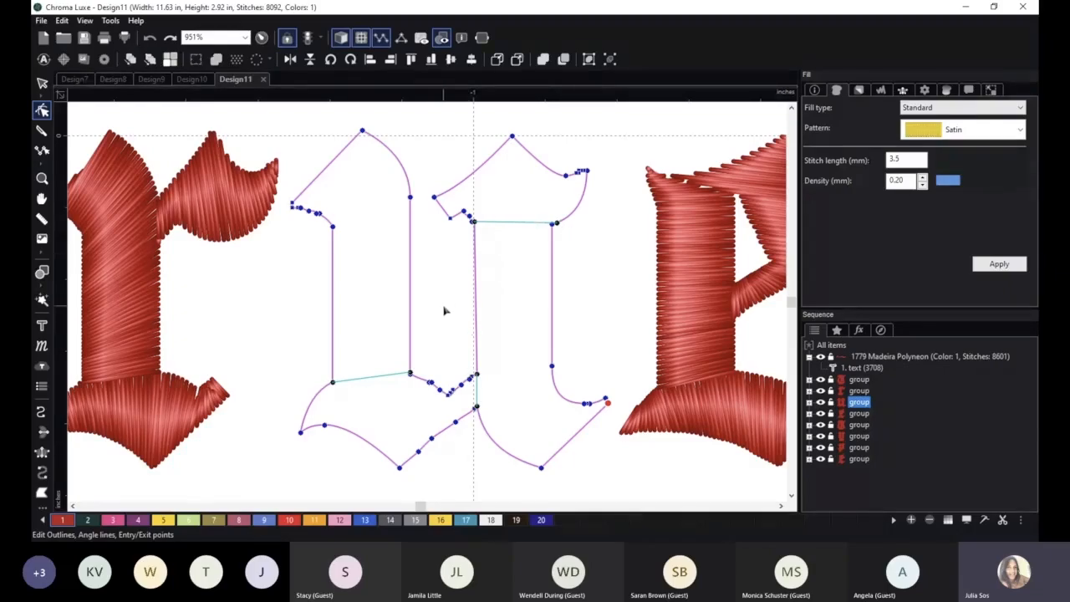
Add four new angle lines down the first stem of the "u", one diagonal across its head and three across the shaft.
right_click(411, 198)
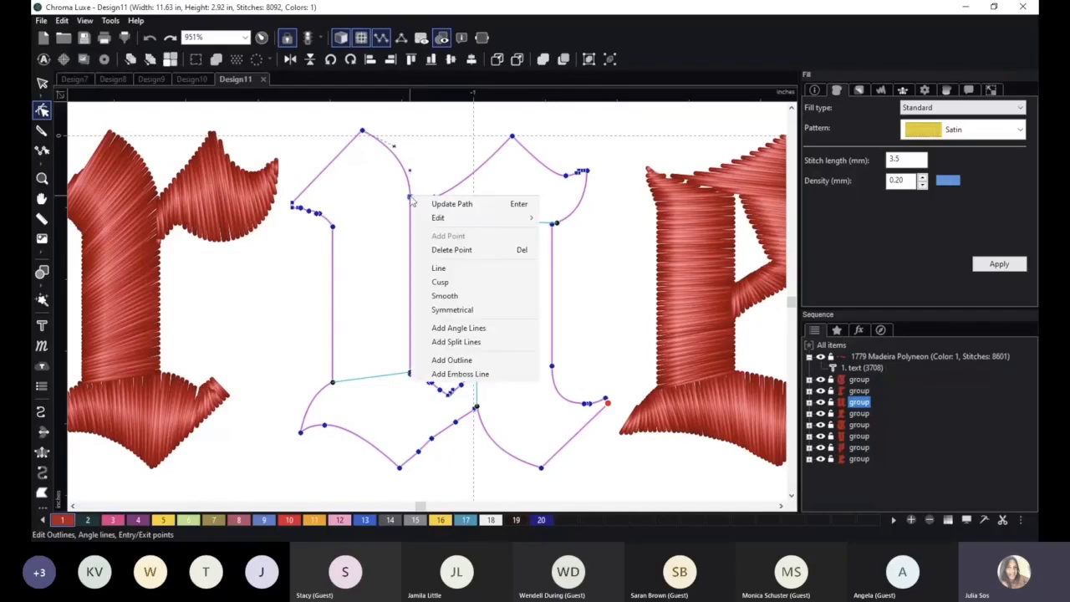
left_click(457, 330)
left_click(321, 210)
left_click(380, 147)
left_click(333, 240)
left_click(409, 214)
left_click(333, 298)
left_click(410, 293)
left_click(333, 348)
left_click(409, 341)
Add three near-vertical angle lines across the first stem's foot in the "u", ending at the connection to the second stem.
left_click(322, 389)
left_click(324, 425)
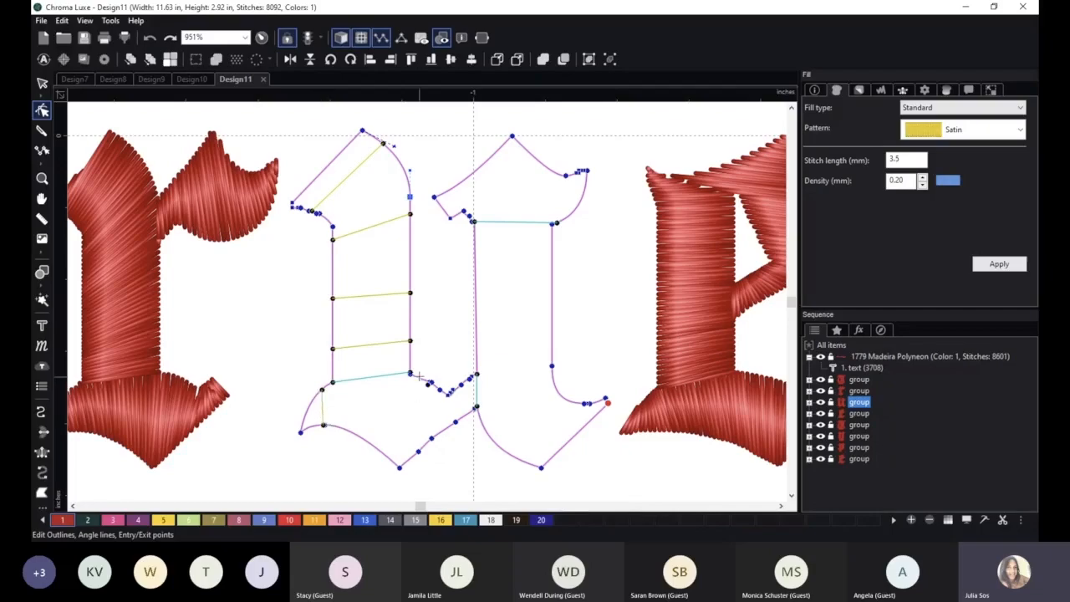
left_click(418, 378)
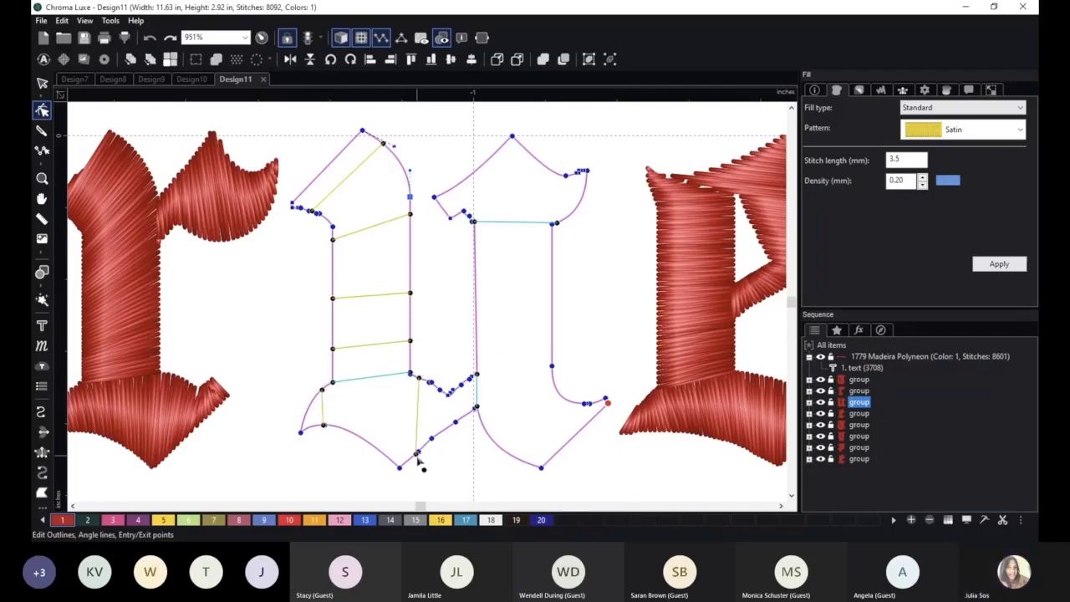
left_click(417, 453)
left_click(456, 389)
left_click(457, 422)
Add four angle lines down the second stem of the "u", two across the shaft and two diagonal ones through the curved tail.
left_click(474, 250)
left_click(552, 251)
left_click(476, 348)
left_click(551, 348)
left_click(555, 387)
left_click(490, 436)
left_click(571, 402)
left_click(527, 465)
Add two near-vertical angle lines across the head of the second stem and regenerate the stitches of the "u".
left_click(465, 179)
left_click(463, 211)
left_click(562, 175)
left_click(566, 219)
key("Return")
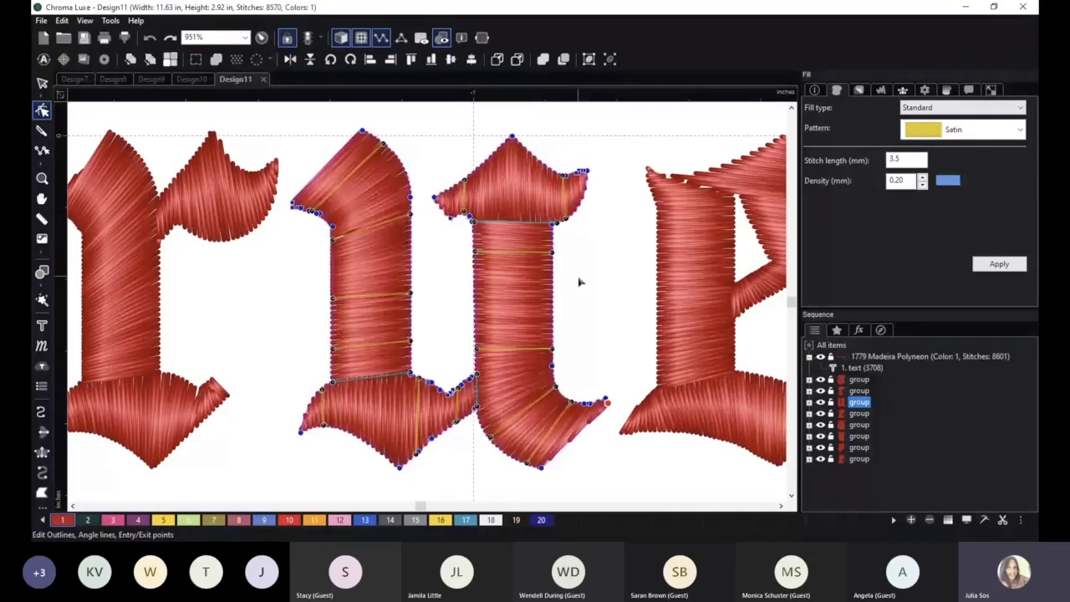
Examine the new stitching and angle lines of the "u", then deselect it and review both lettering lines.
left_click(580, 330)
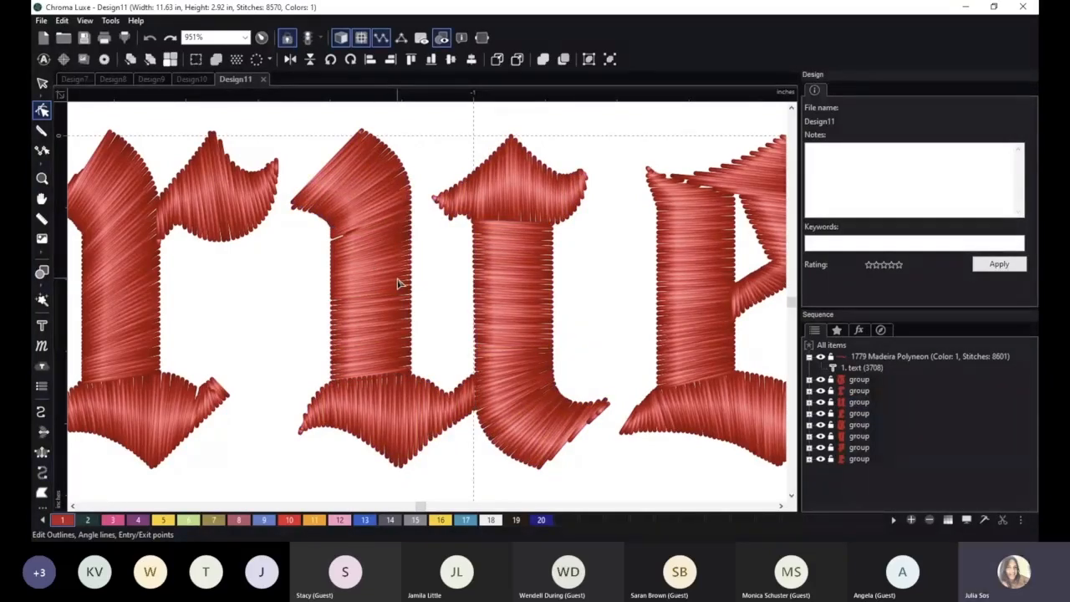
left_click(403, 201)
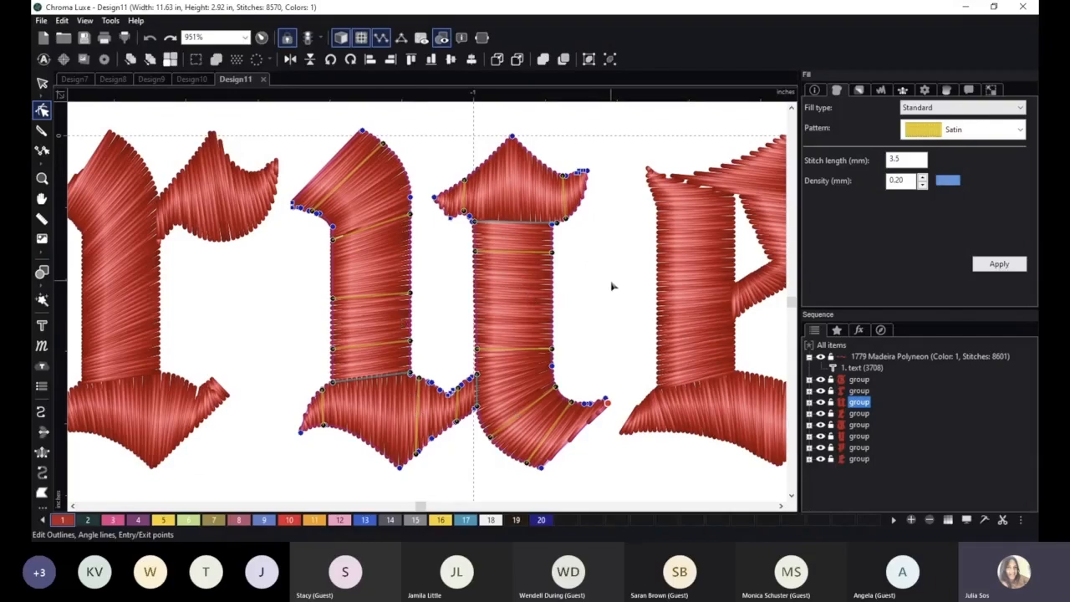
left_click(979, 472)
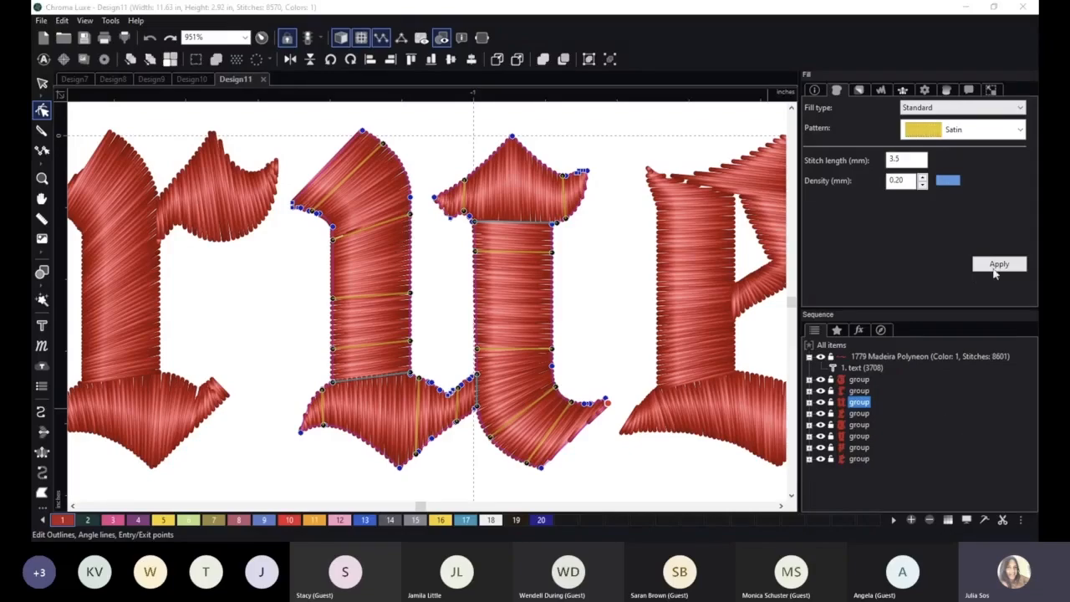
left_click(972, 71)
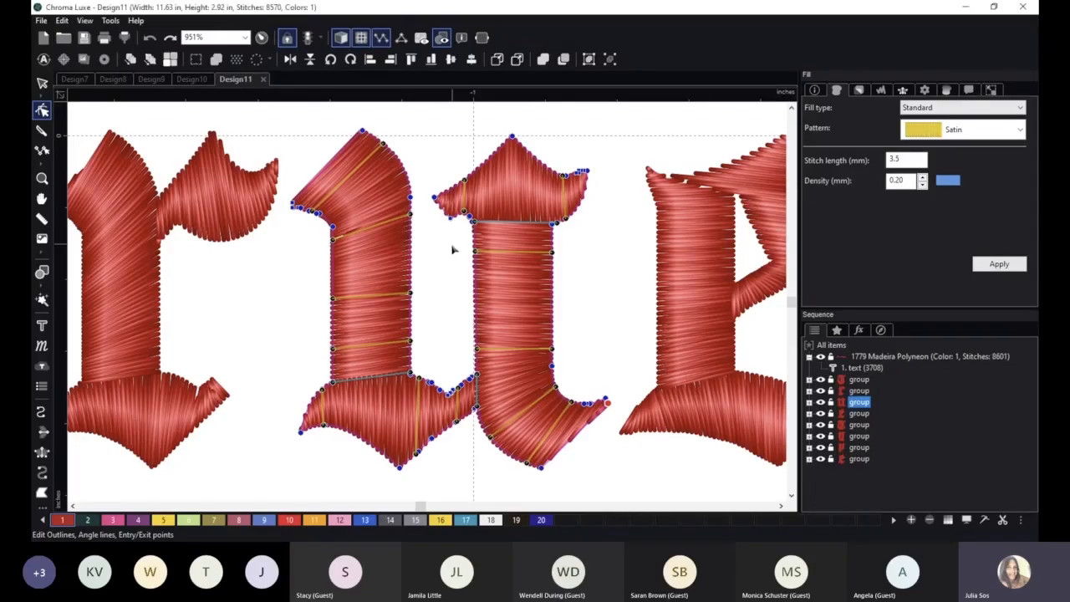
scroll(451, 248, "down", 3)
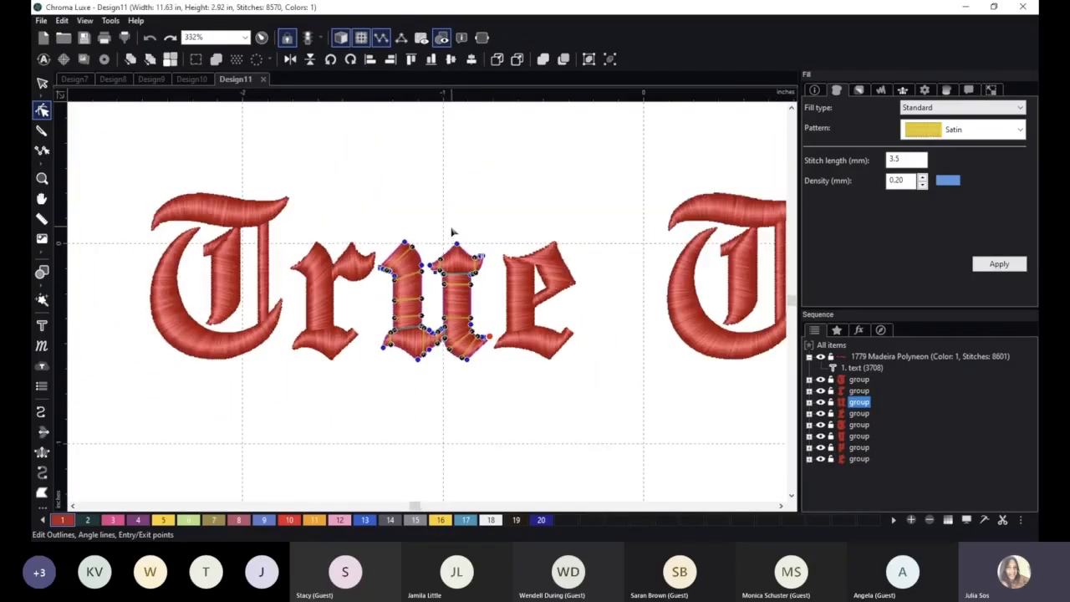
left_click(43, 83)
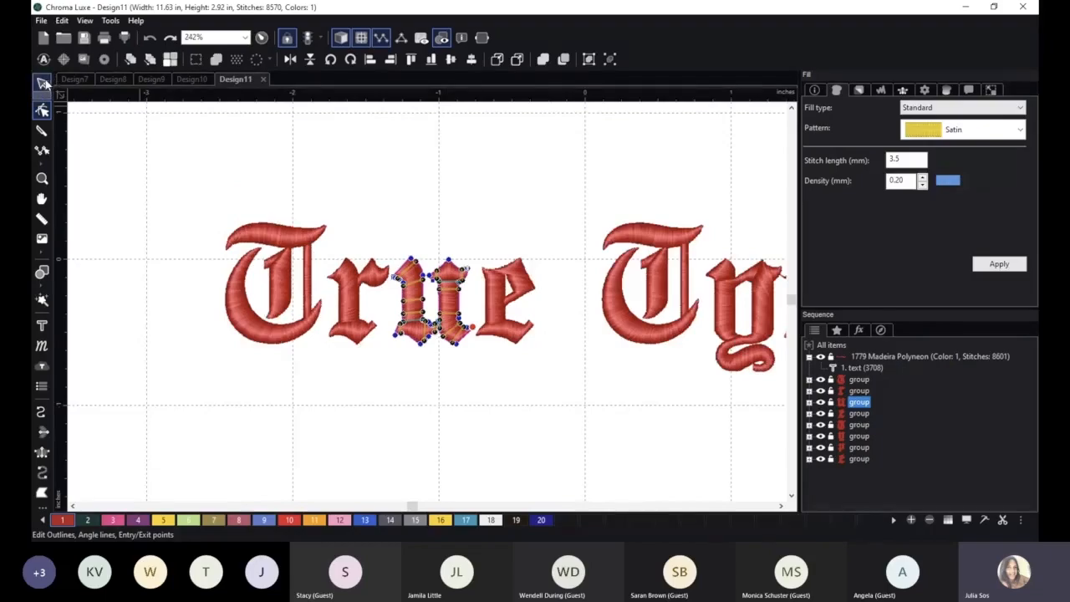
left_click(526, 175)
key("space")
scroll(426, 172, "down", 1)
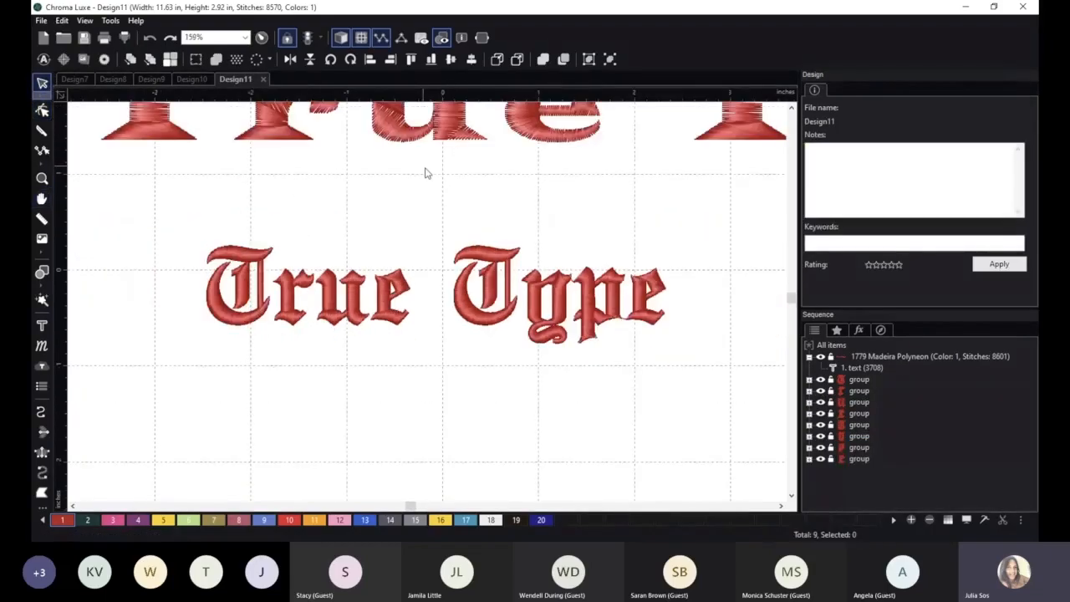
scroll(451, 168, "down", 1)
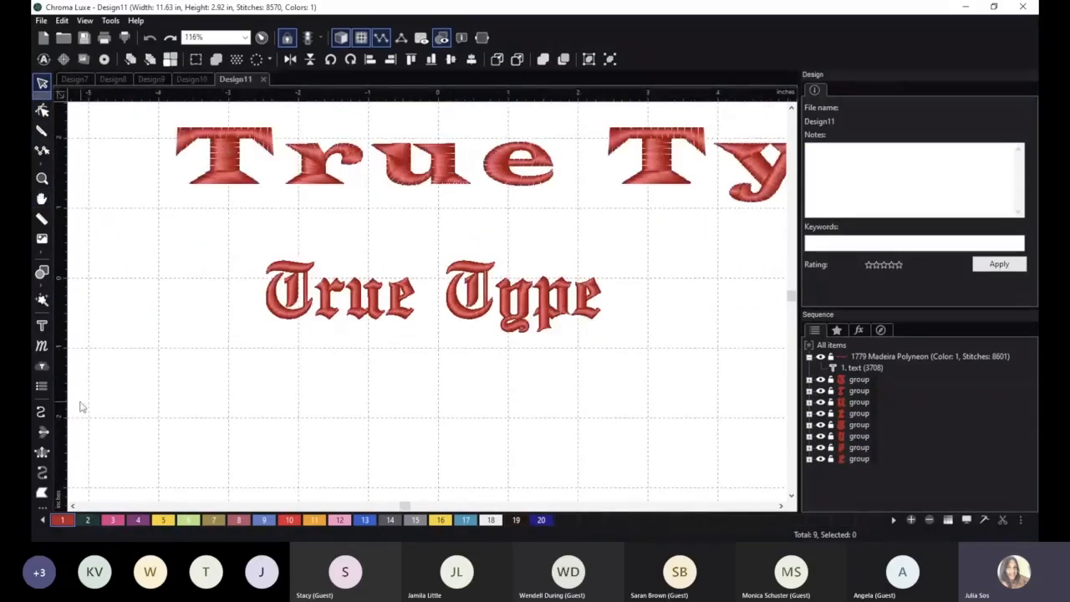
Start a text object below the English Towne lettering and choose the Impress Small font from the font catalog.
left_click(42, 327)
left_click(346, 380)
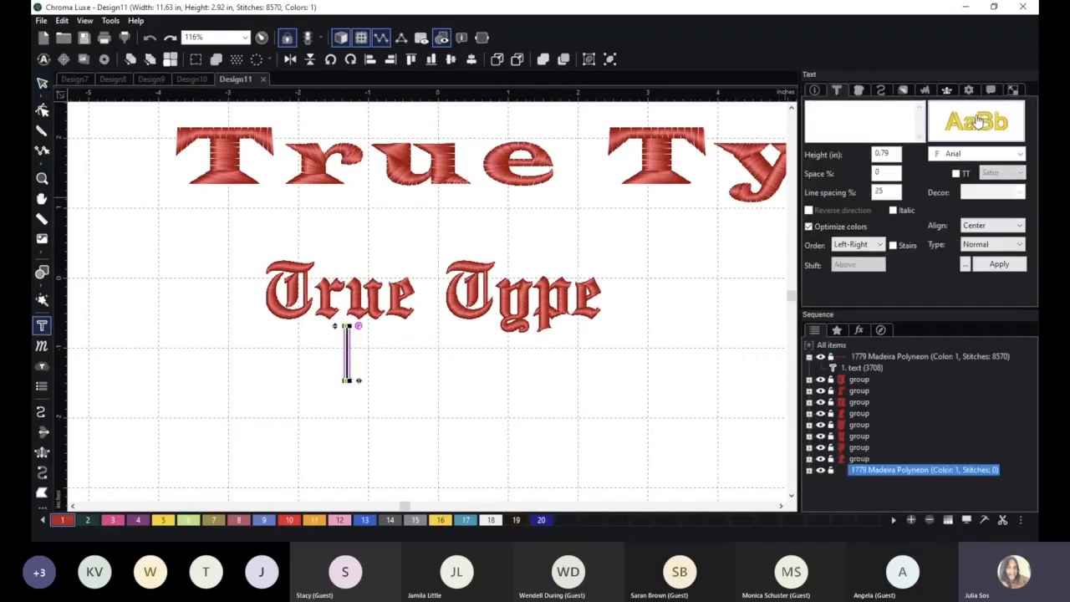
left_click(978, 122)
scroll(516, 189, "down", 1)
scroll(516, 189, "down", 3)
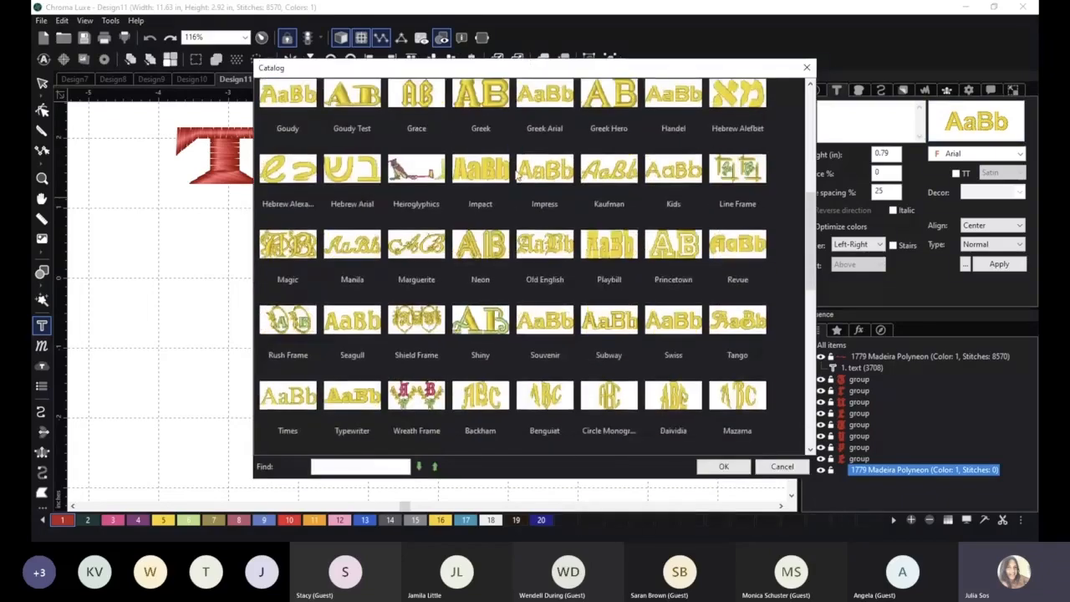
scroll(517, 174, "down", 3)
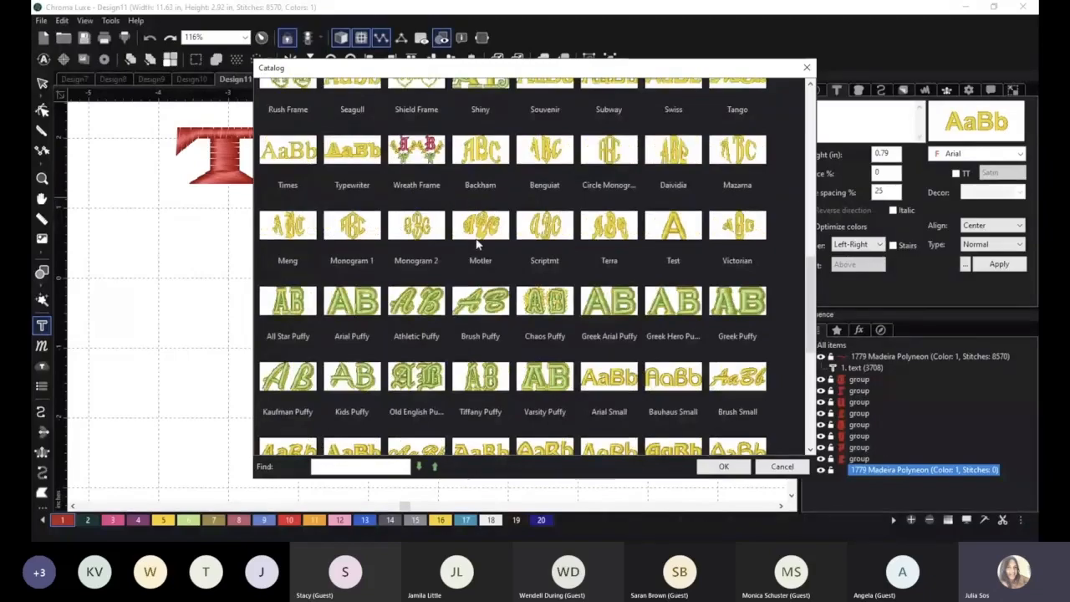
scroll(388, 271, "down", 1)
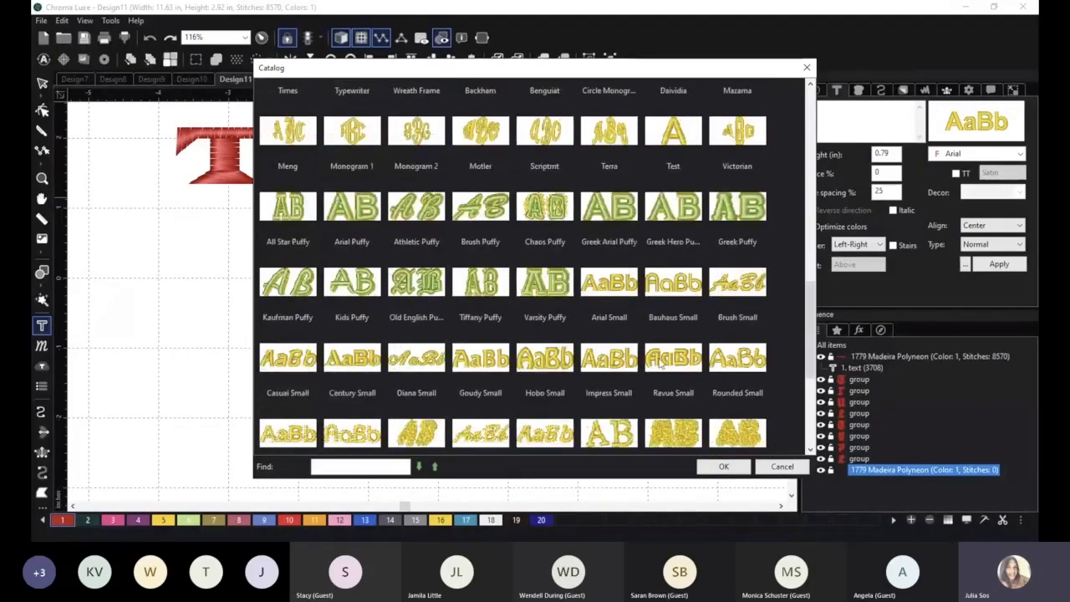
scroll(662, 364, "down", 2)
left_click(625, 207)
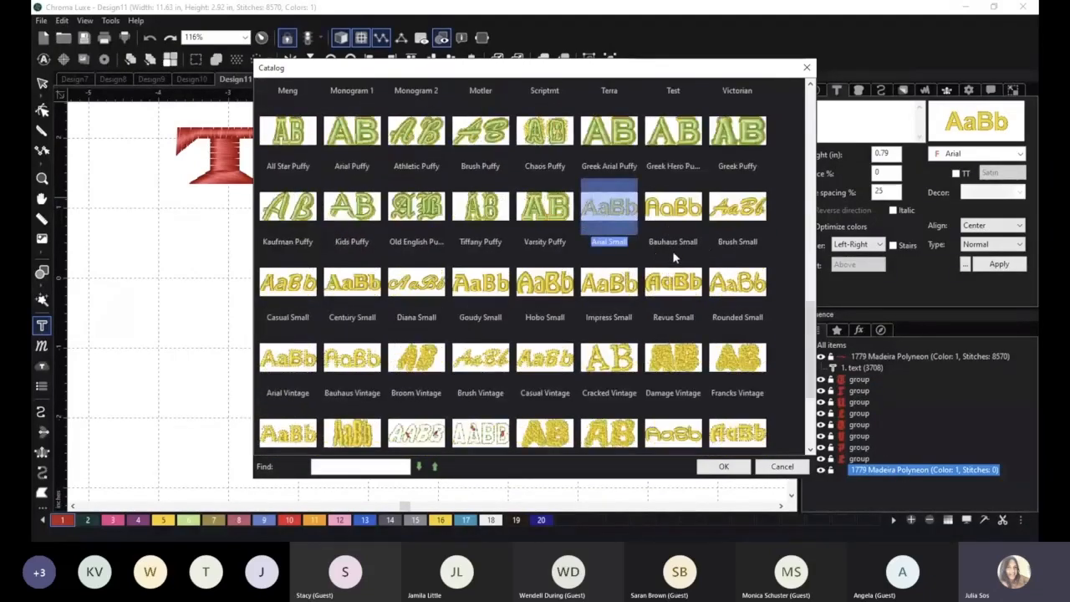
scroll(673, 258, "down", 2)
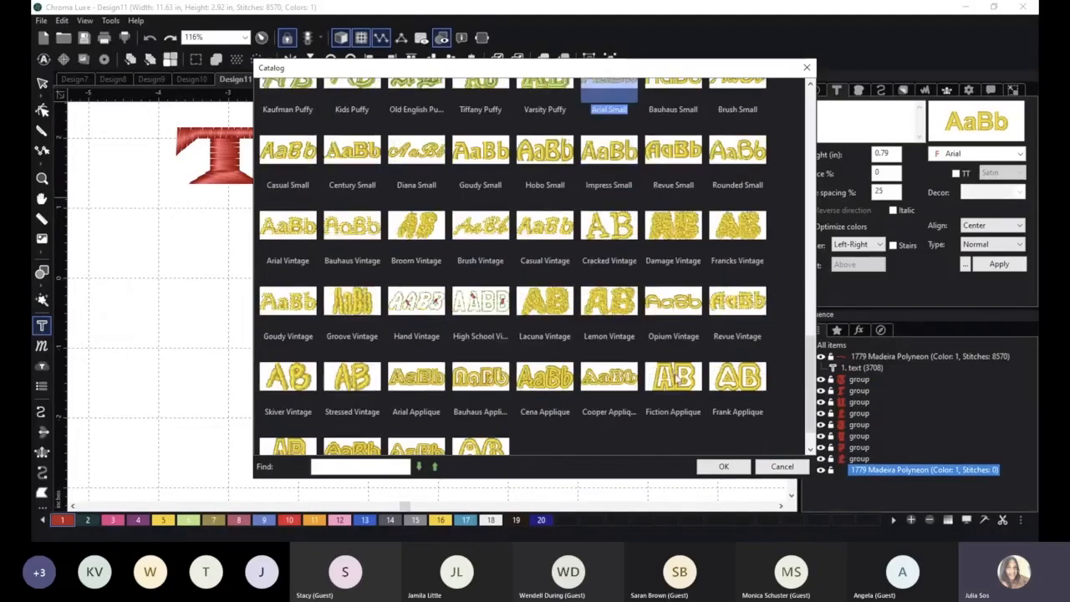
scroll(657, 335, "up", 4)
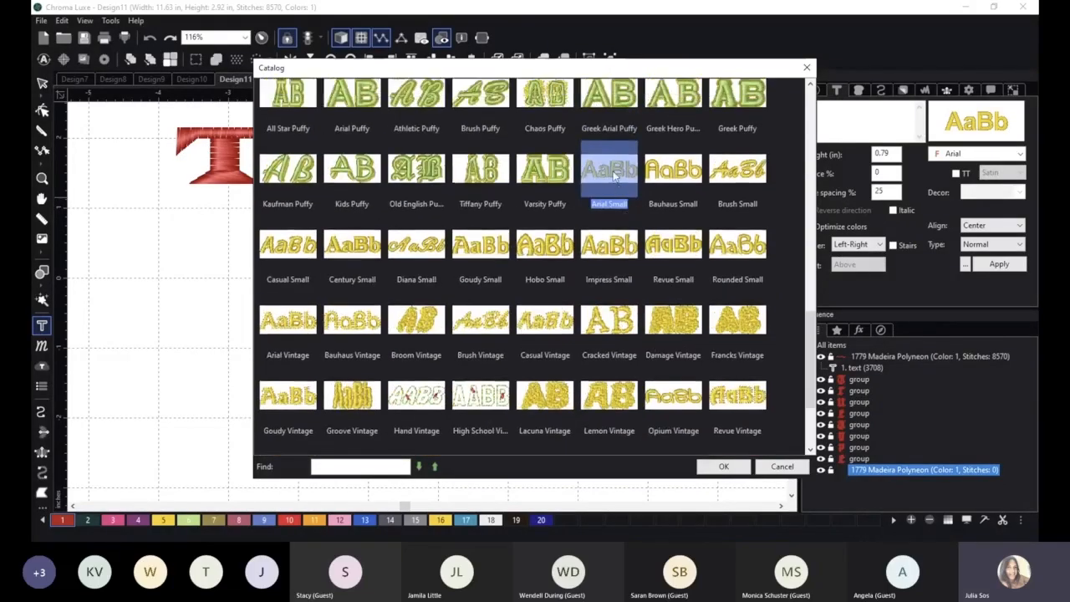
left_click(619, 292)
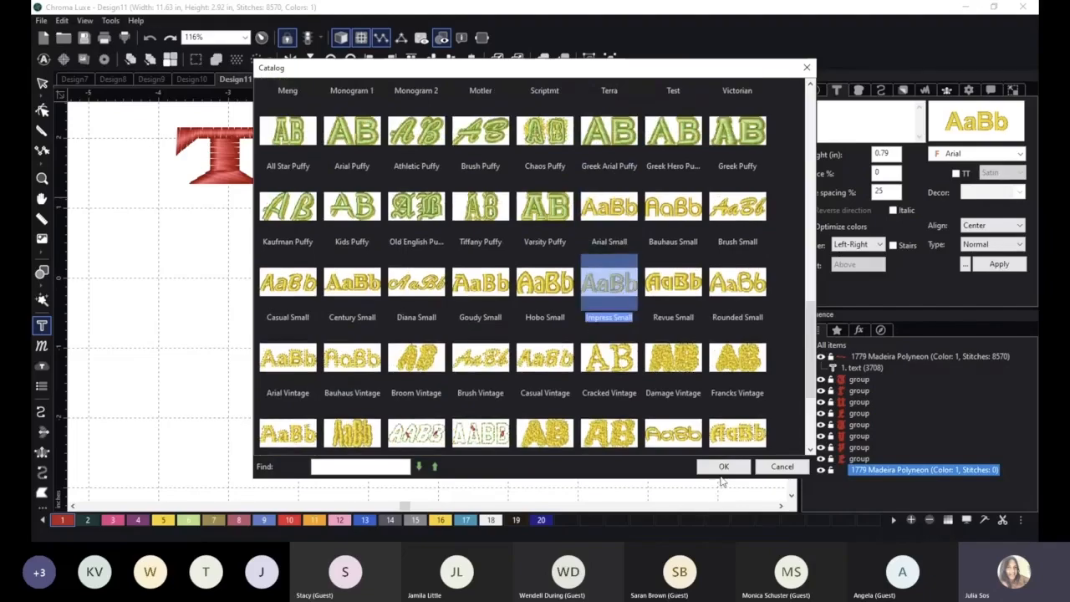
left_click(706, 469)
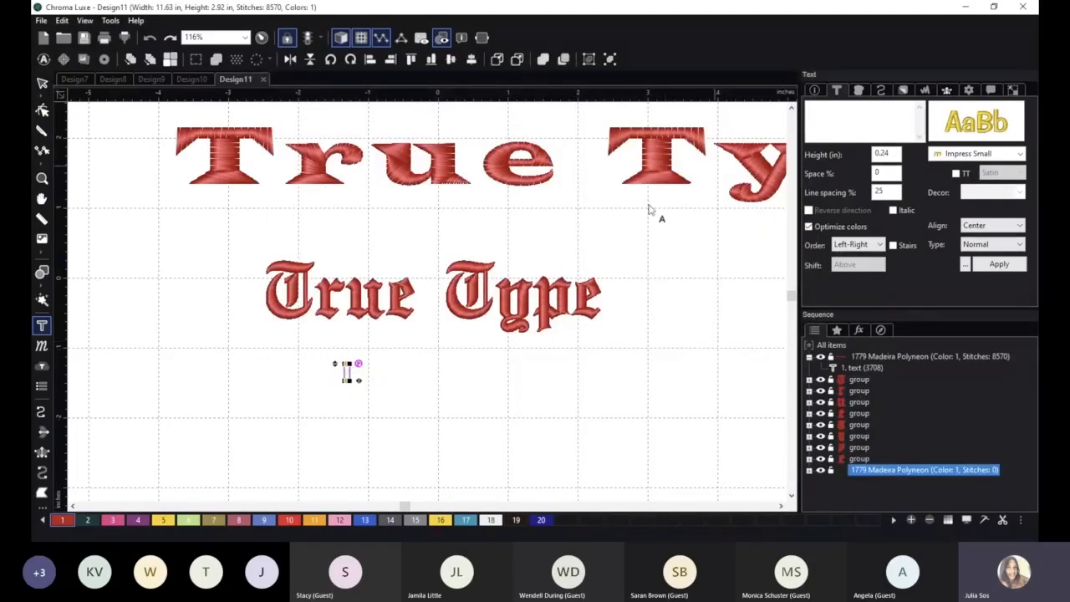
Place the text "Small Scale" in Impress Small below the English Towne lettering and generate its stitches.
scroll(343, 367, "up", 2)
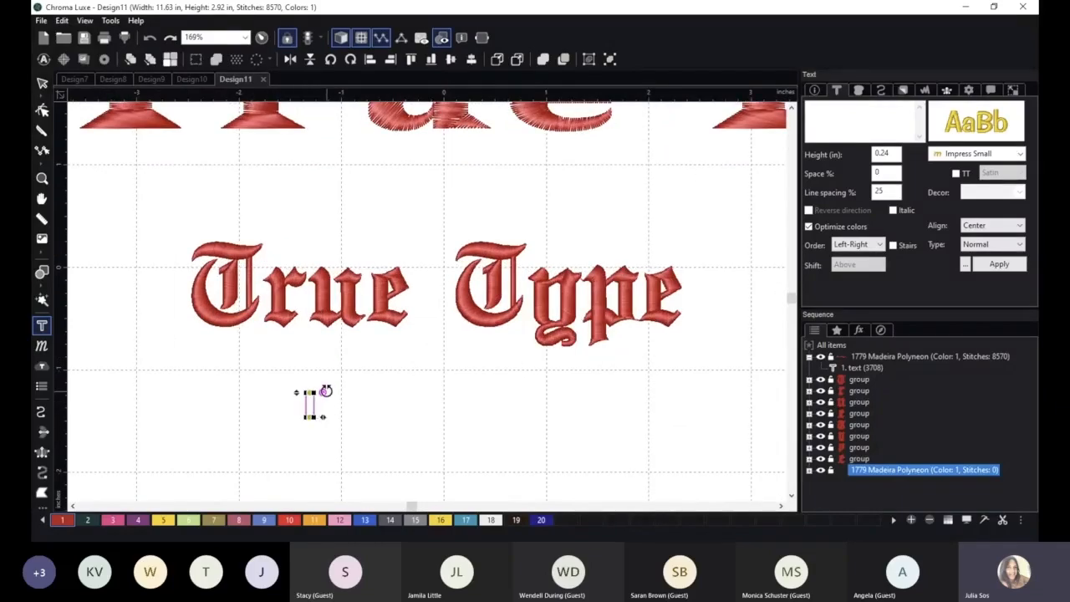
left_click(356, 396)
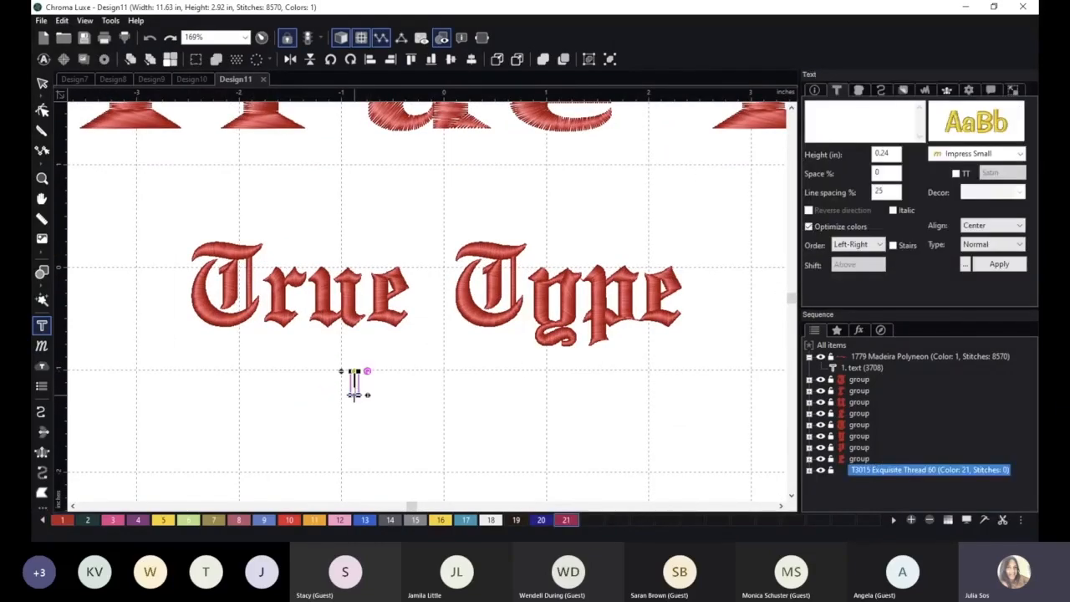
type("Small Scale")
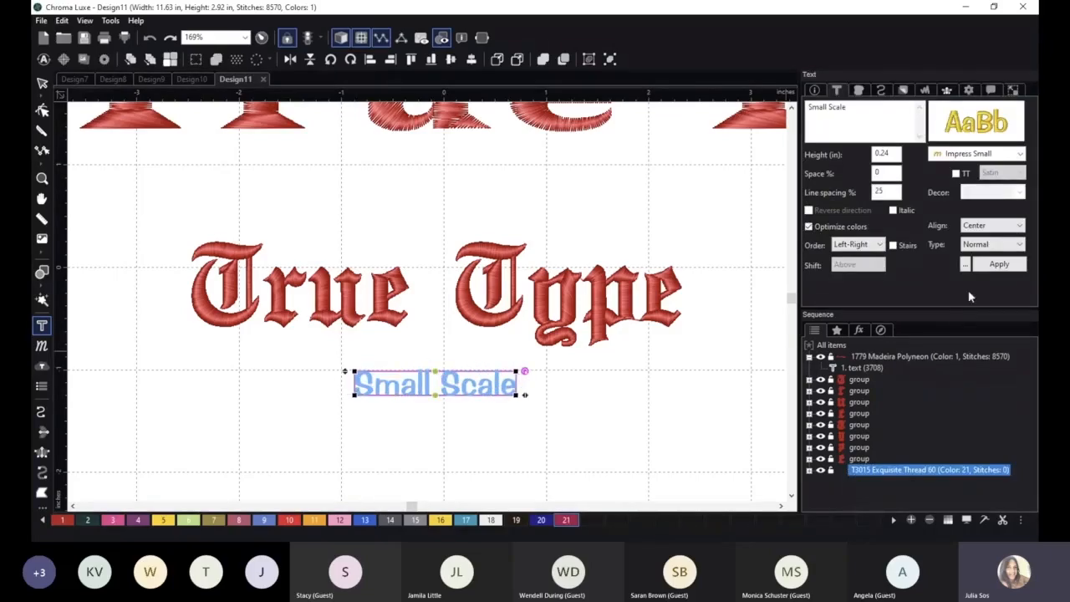
left_click(995, 264)
scroll(498, 441, "up", 3)
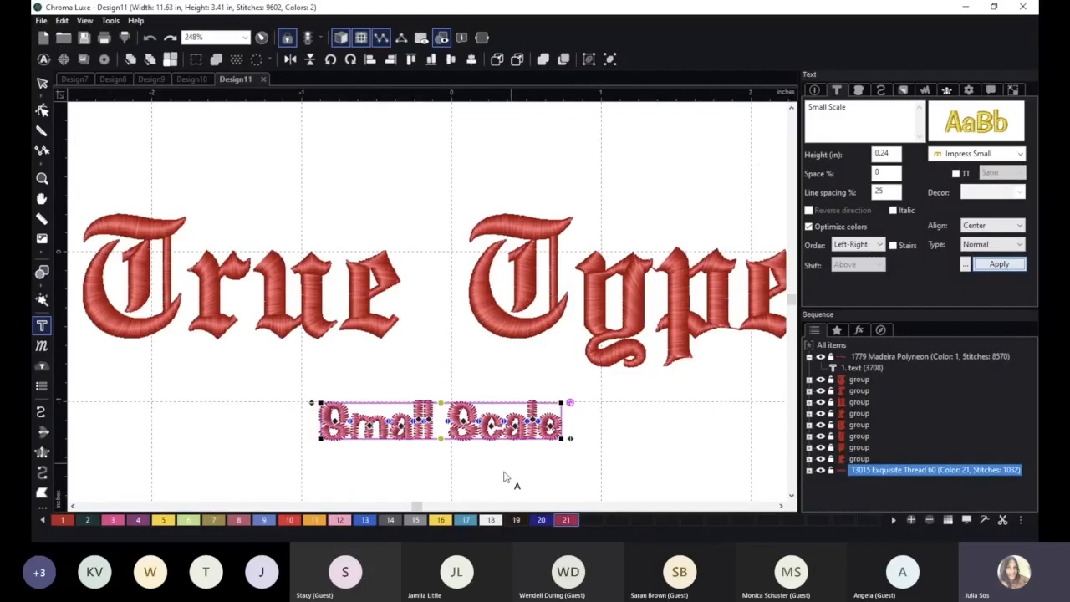
key("space")
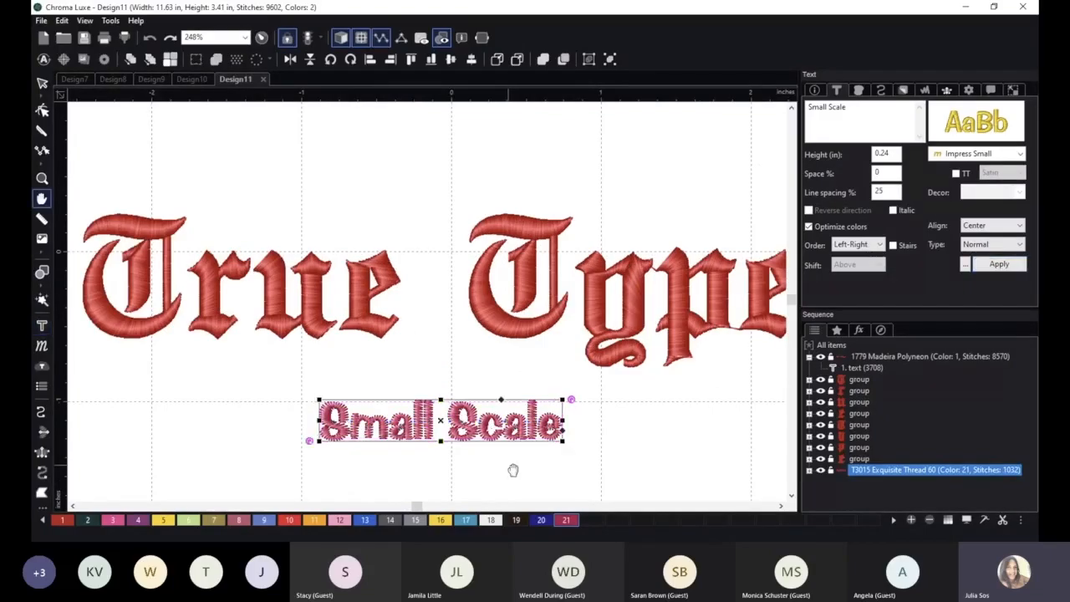
Create a new blank design after reviewing the Small Scale lettering together with the two larger text lines.
left_click_drag(513, 470, 488, 369)
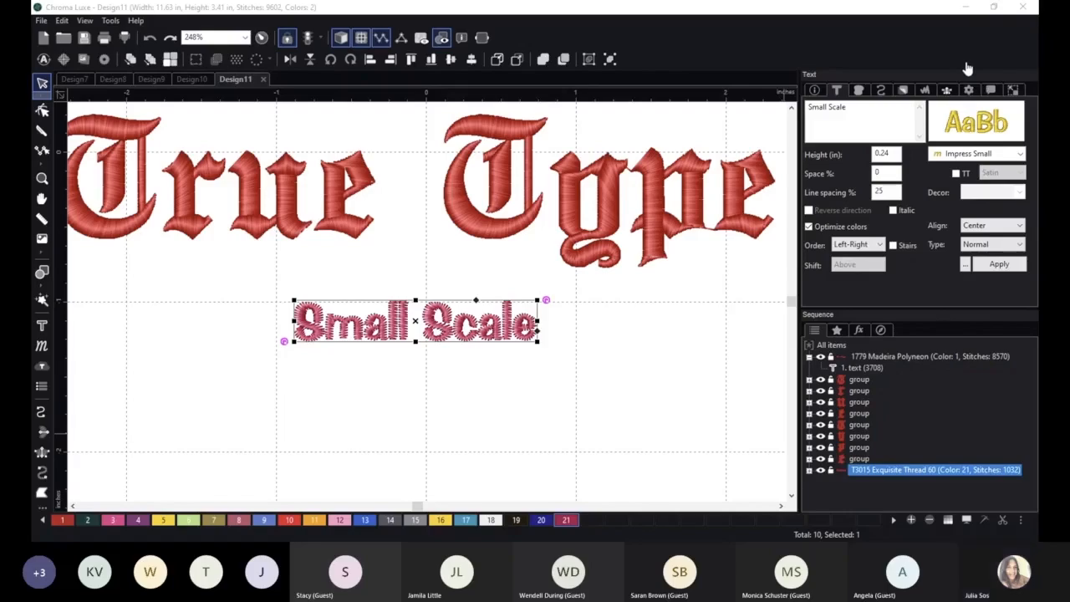
scroll(489, 347, "down", 2)
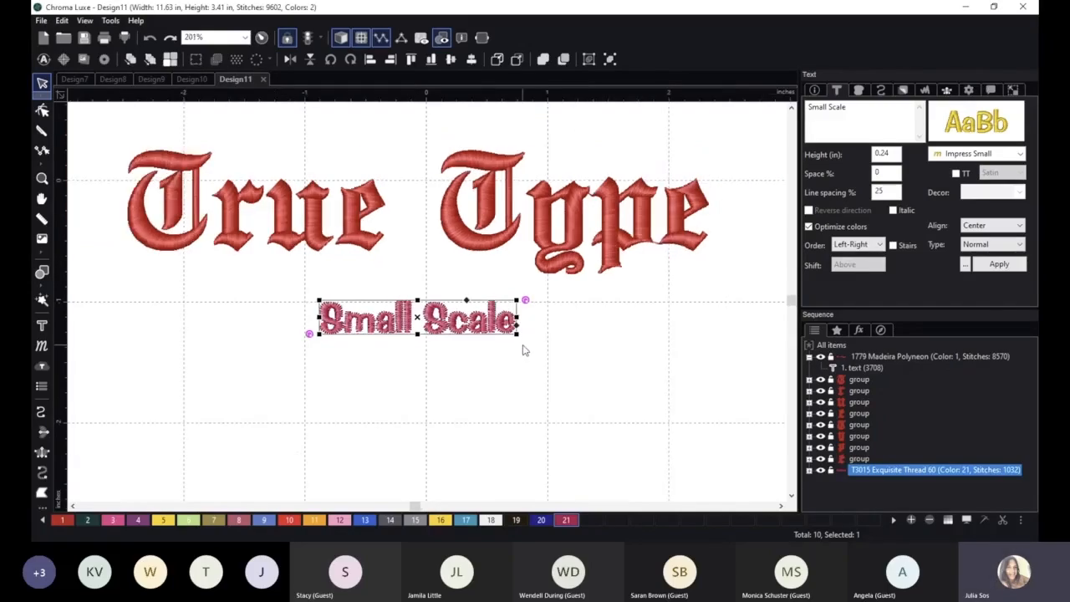
scroll(522, 350, "down", 2)
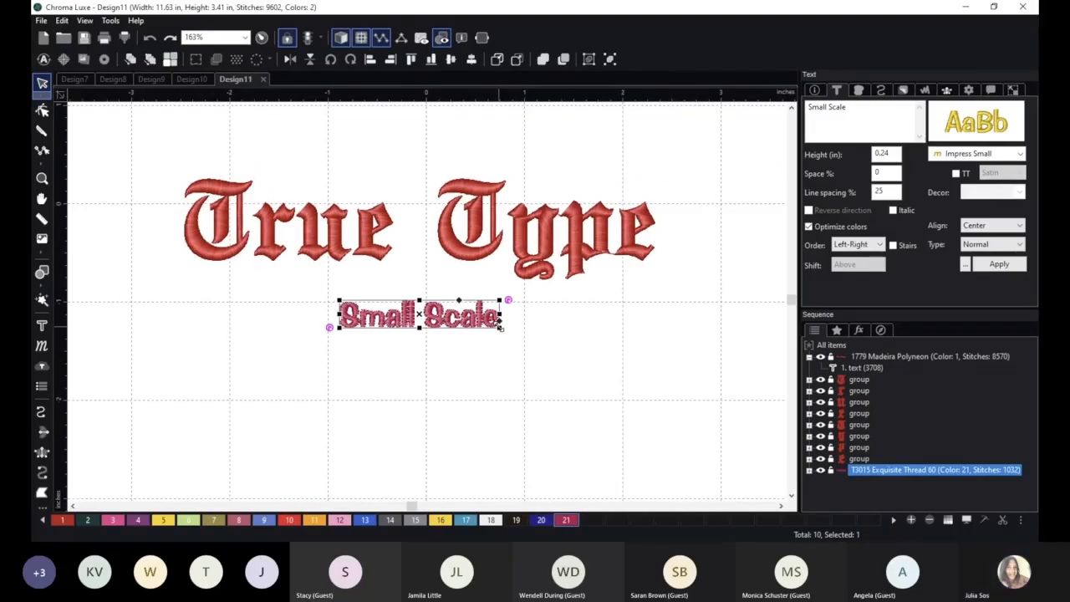
scroll(596, 383, "down", 5)
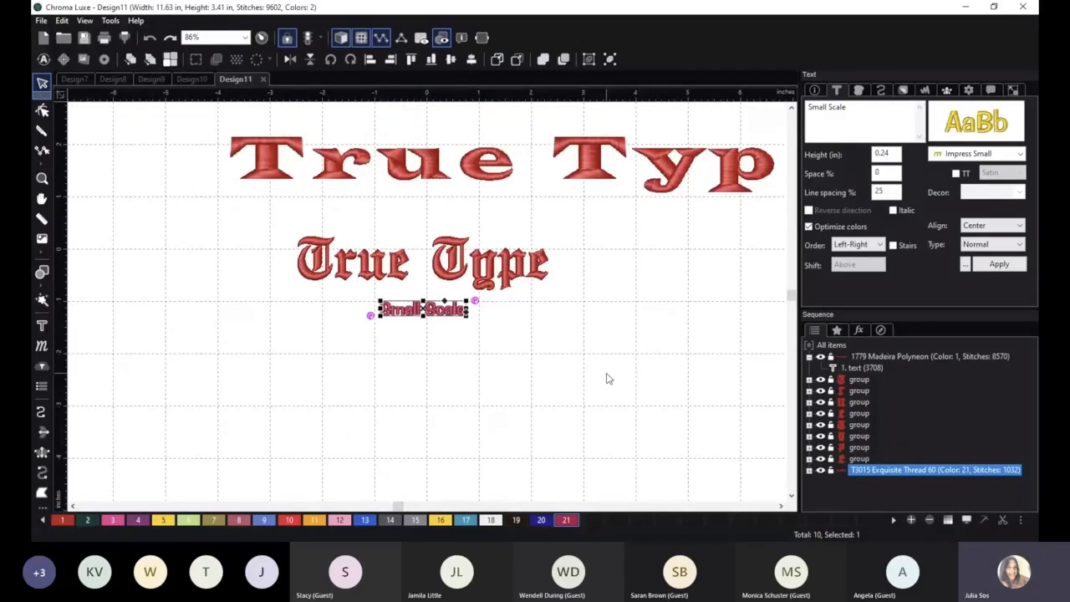
left_click(37, 21)
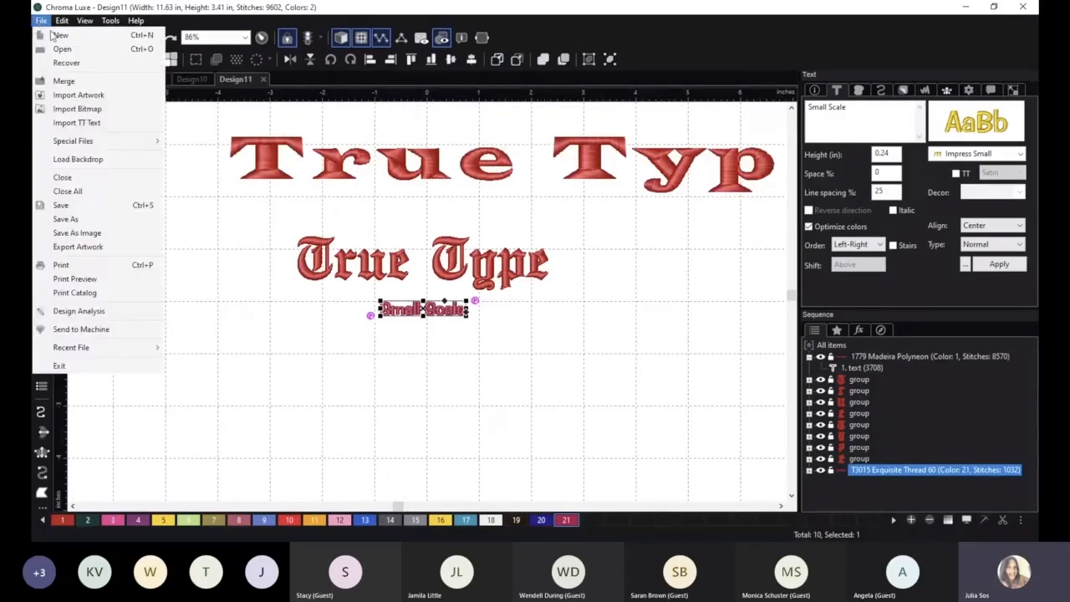
left_click(58, 35)
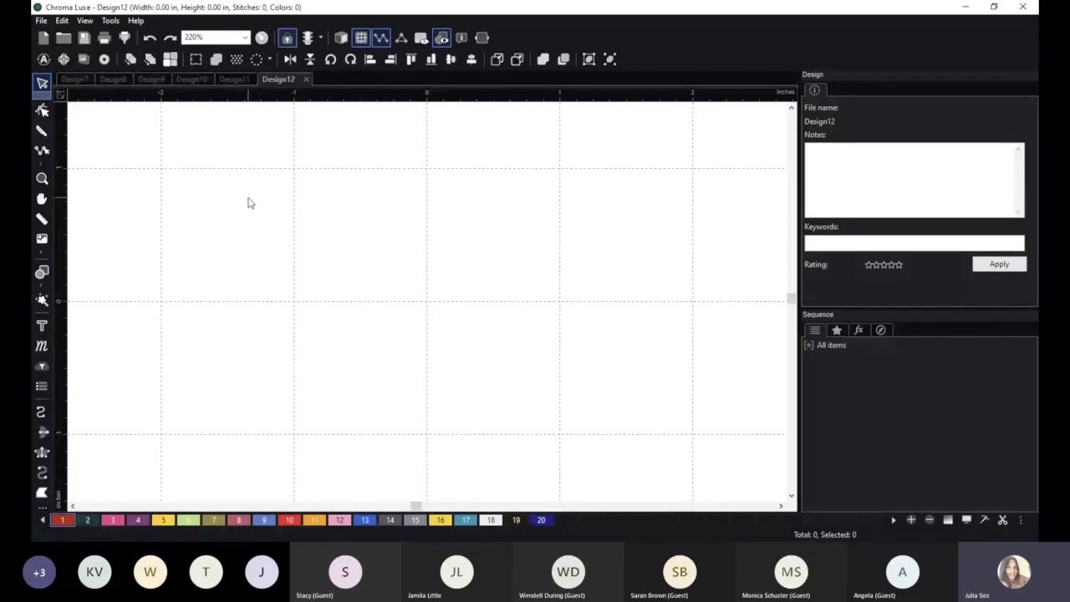
Open the Font Editor, widen its window and move it clear of the tools beside the canvas.
left_click(109, 21)
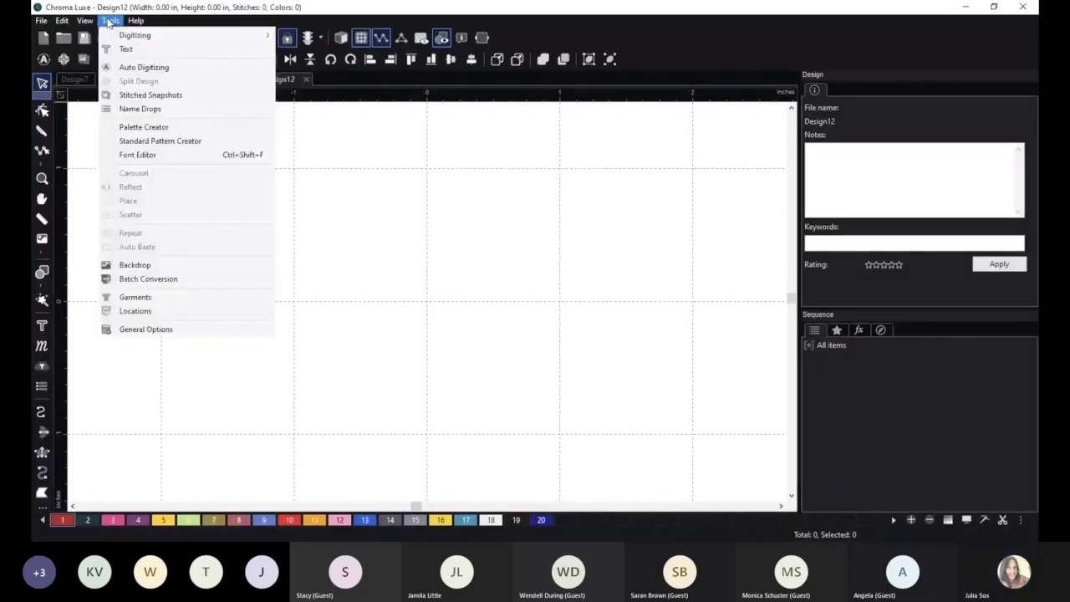
left_click(185, 155)
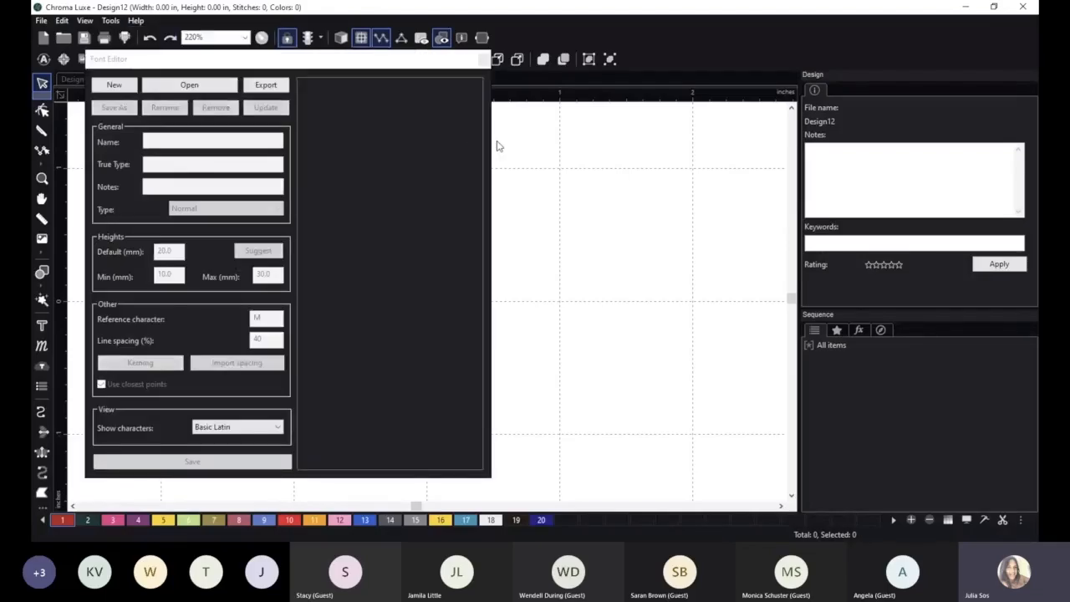
left_click_drag(491, 141, 747, 141)
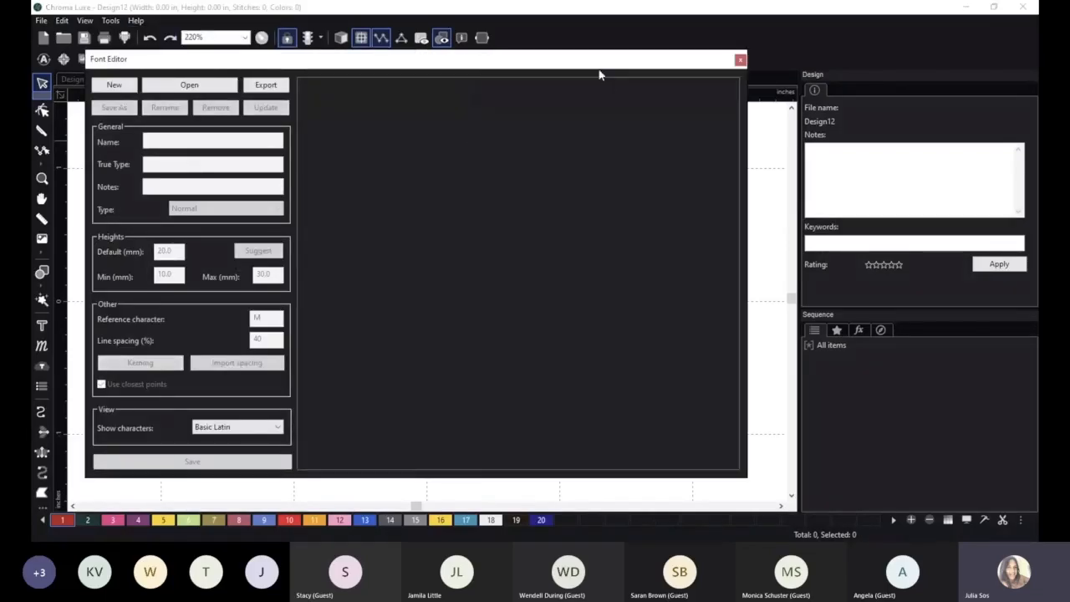
left_click_drag(599, 60, 663, 71)
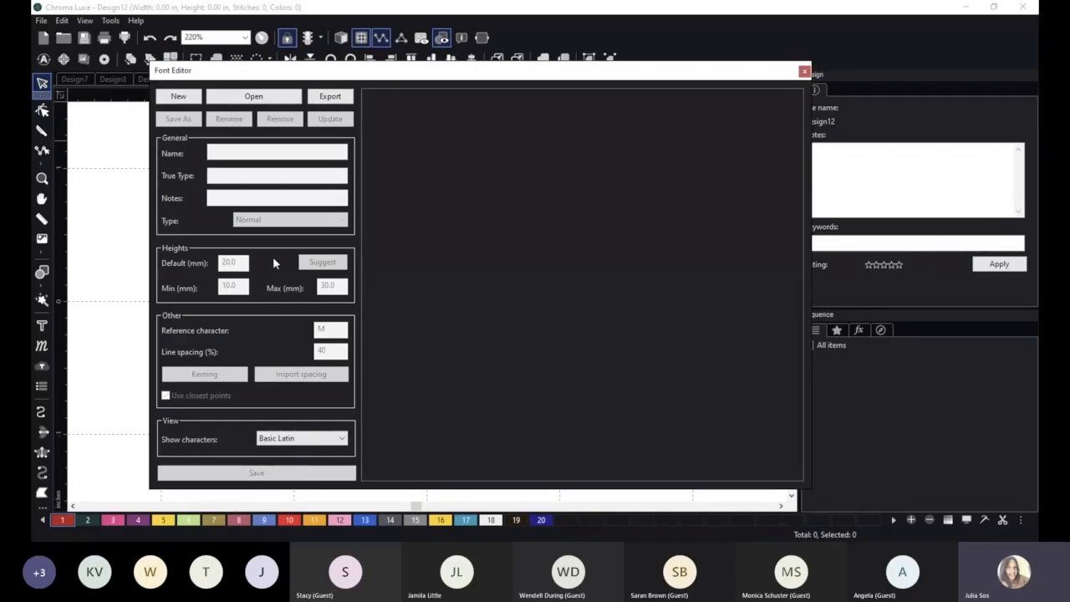
Start a new font named Apple and set it to initialize from stitch designs.
left_click(180, 98)
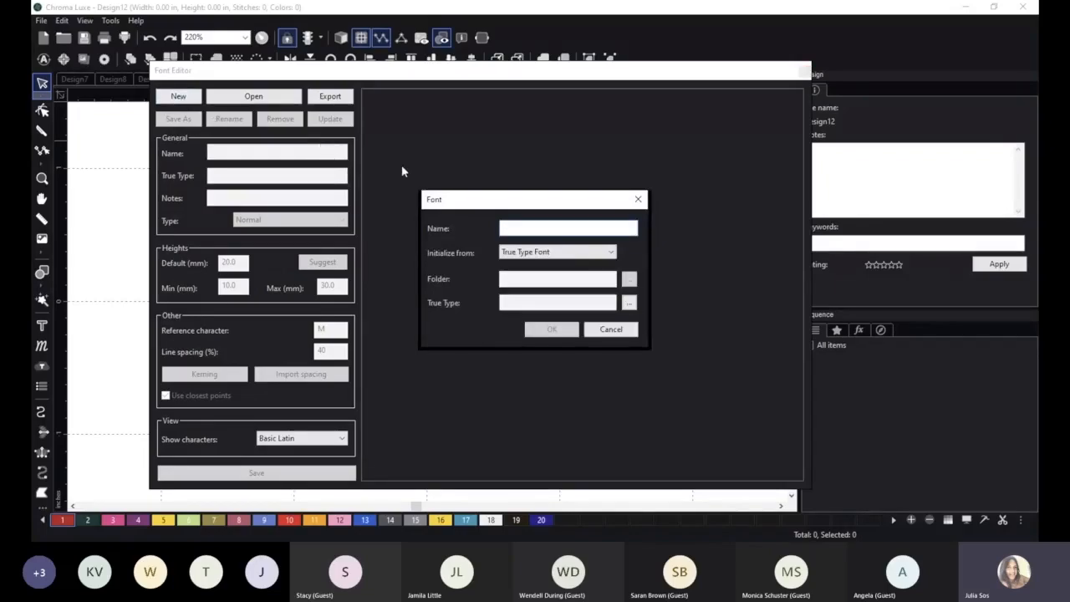
type("Apple")
left_click_drag(573, 201, 548, 195)
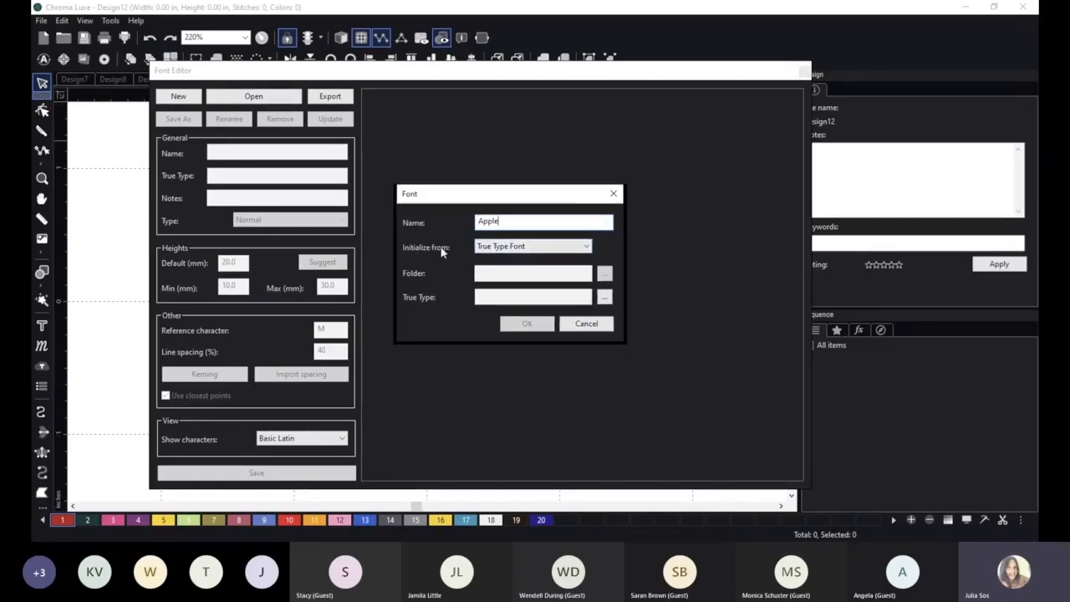
left_click(541, 247)
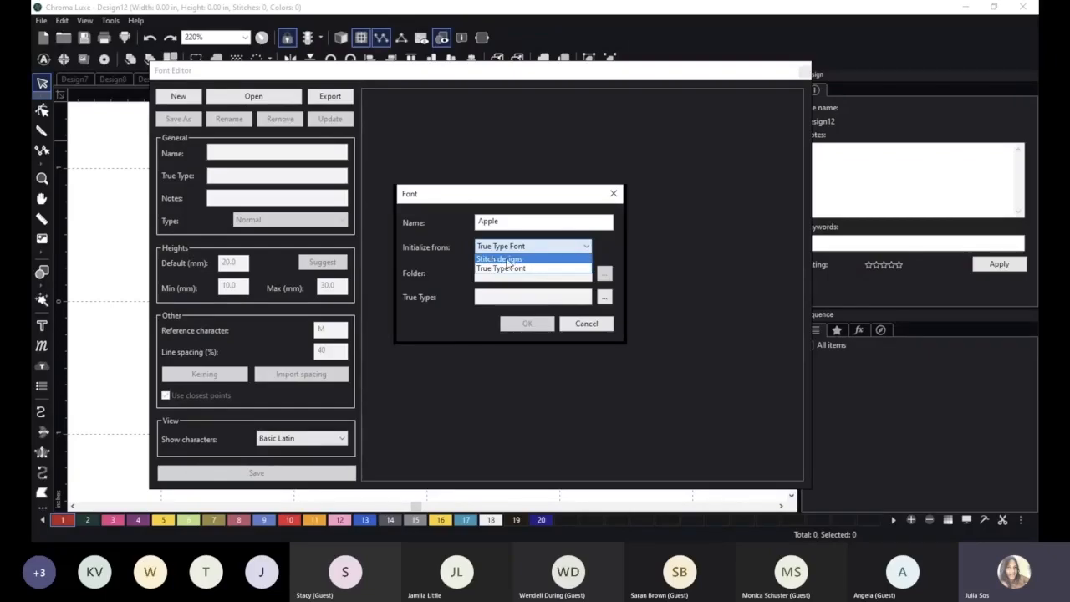
left_click(509, 260)
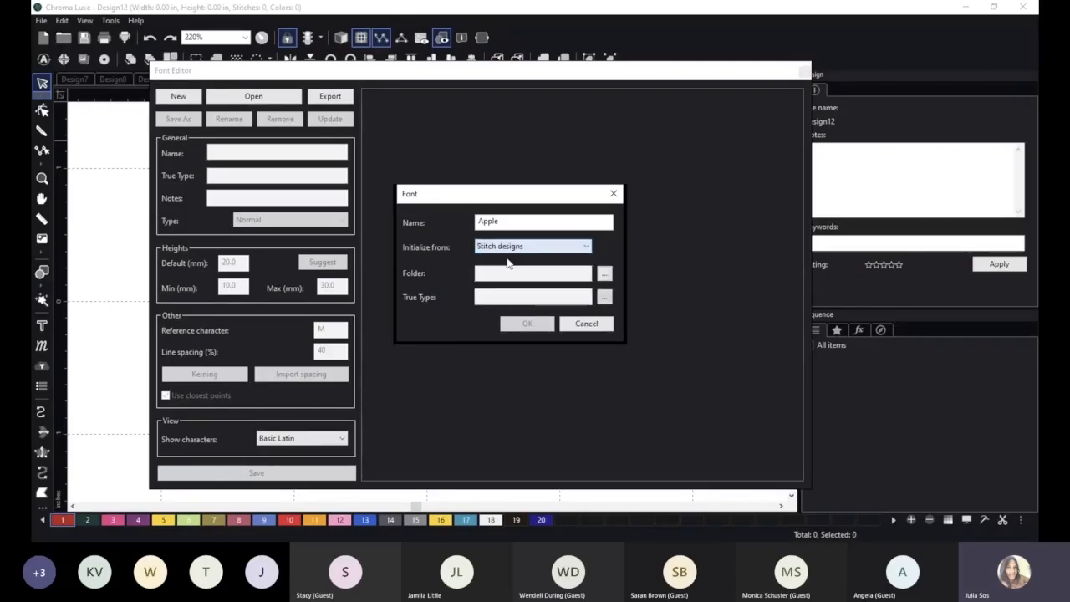
Look through the FILES, Chroma Class and Desktop folders for the font's stitch designs and close the folder selection without choosing one.
left_click(607, 276)
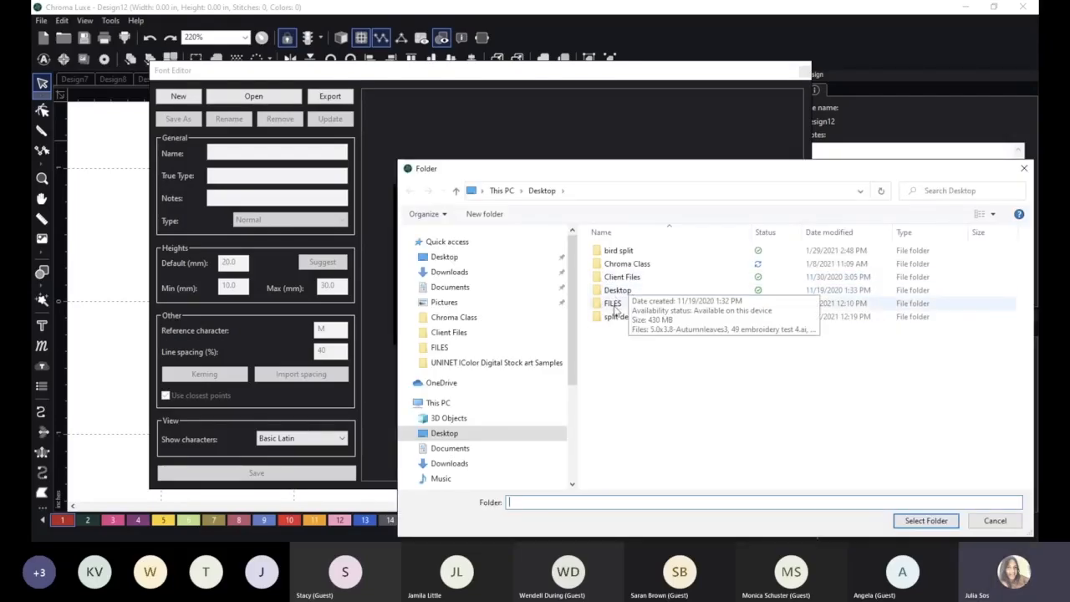
double_click(613, 303)
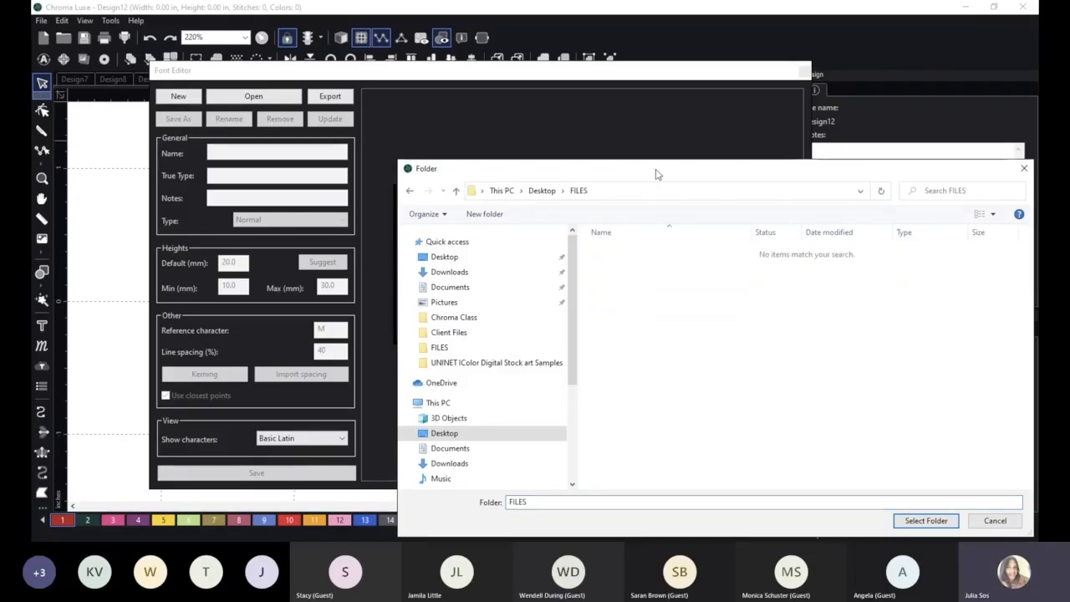
left_click_drag(656, 174, 548, 112)
left_click(304, 127)
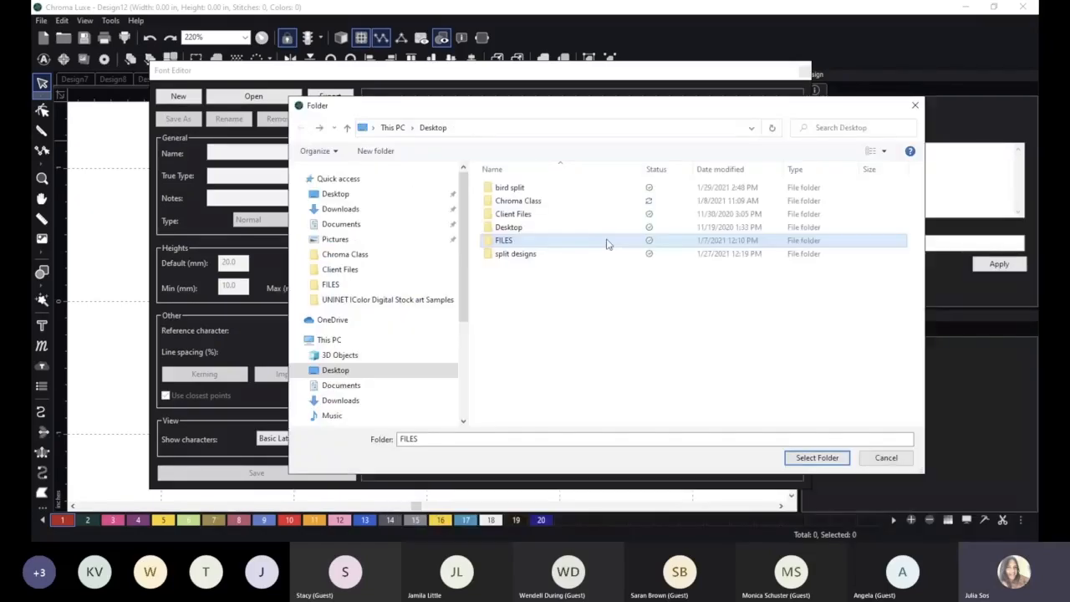
double_click(525, 202)
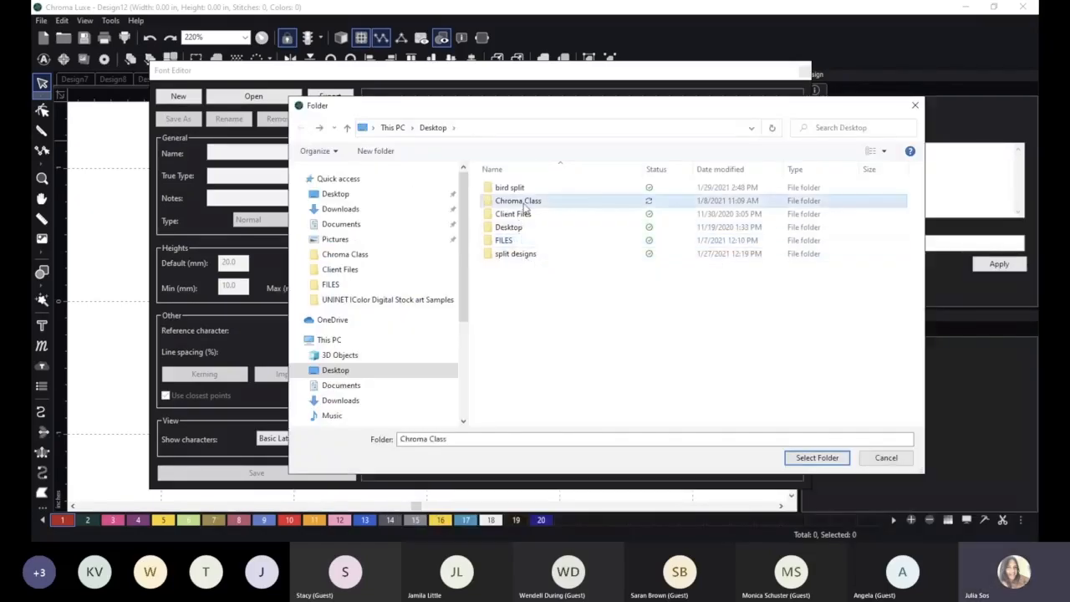
left_click(301, 128)
double_click(516, 229)
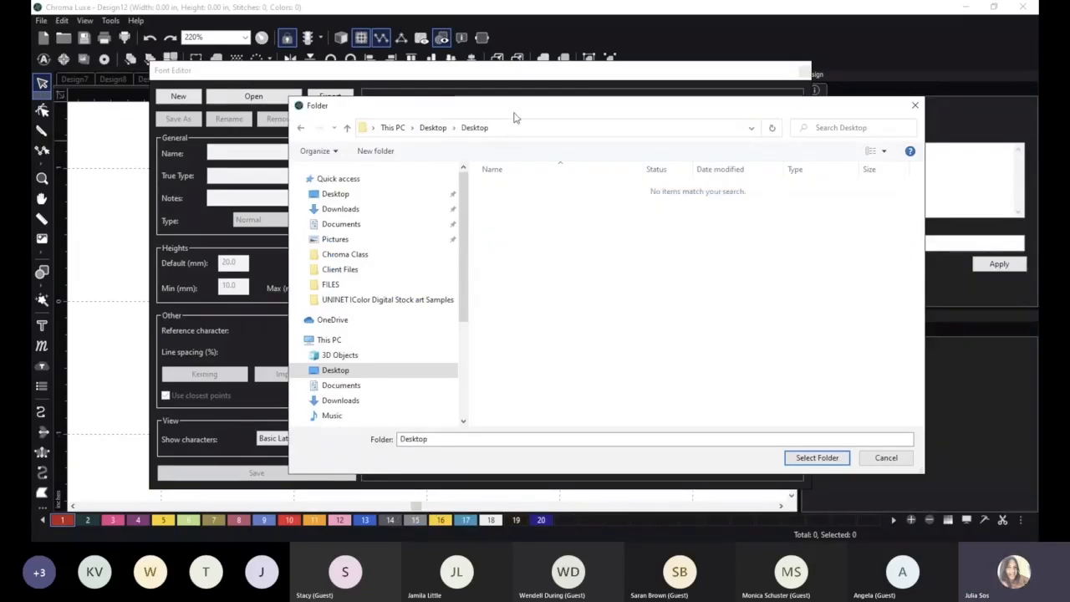
left_click_drag(514, 116, 472, 120)
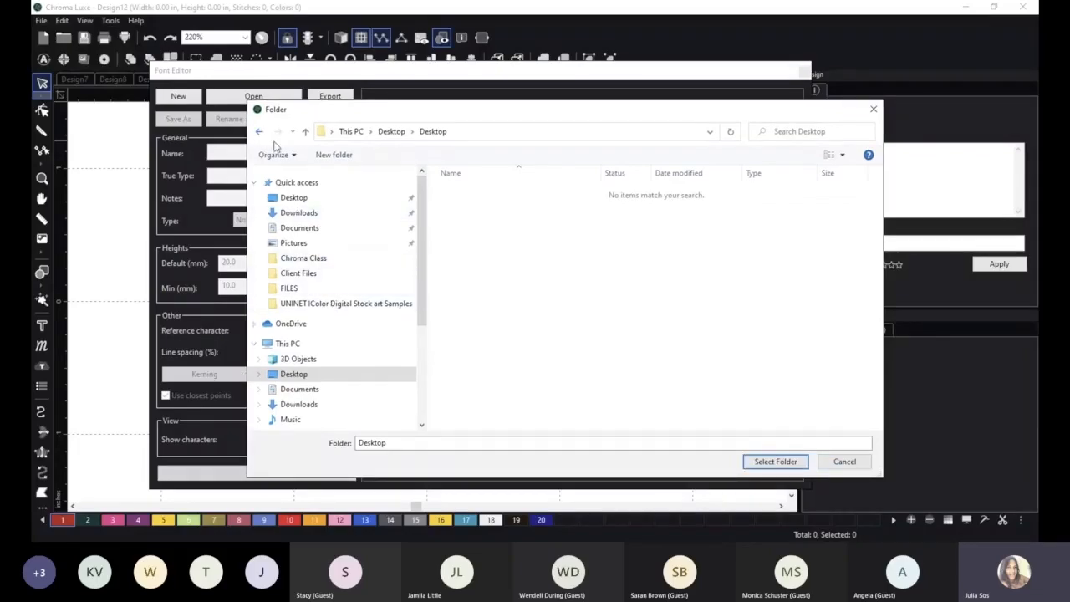
double_click(470, 244)
left_click(260, 131)
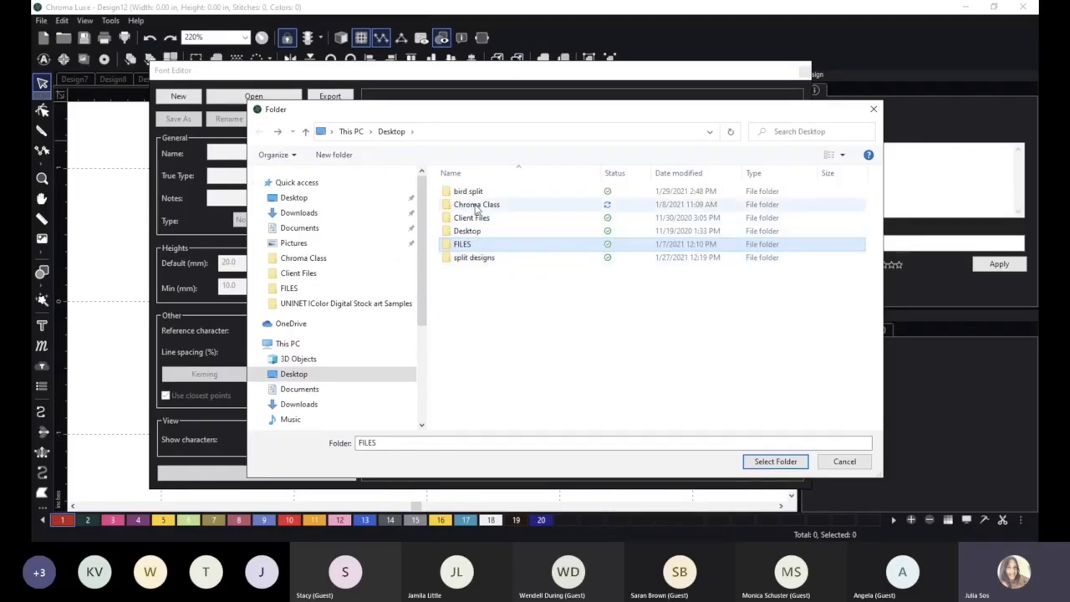
left_click(297, 198)
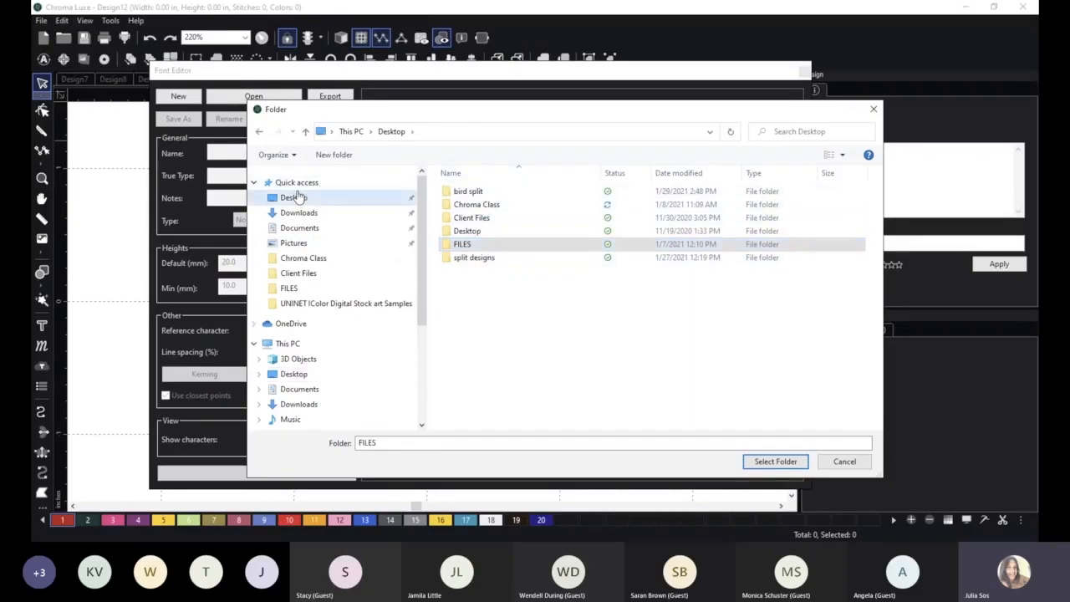
left_click(872, 112)
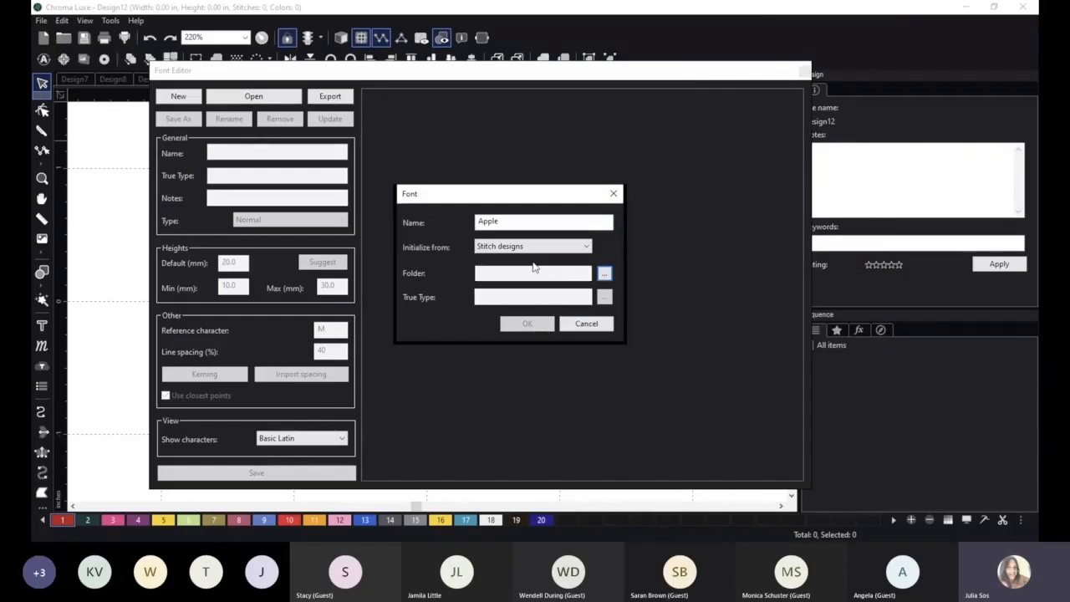
Check the FILES folder on the Desktop again for the font's source designs and leave the folder selection.
left_click(607, 274)
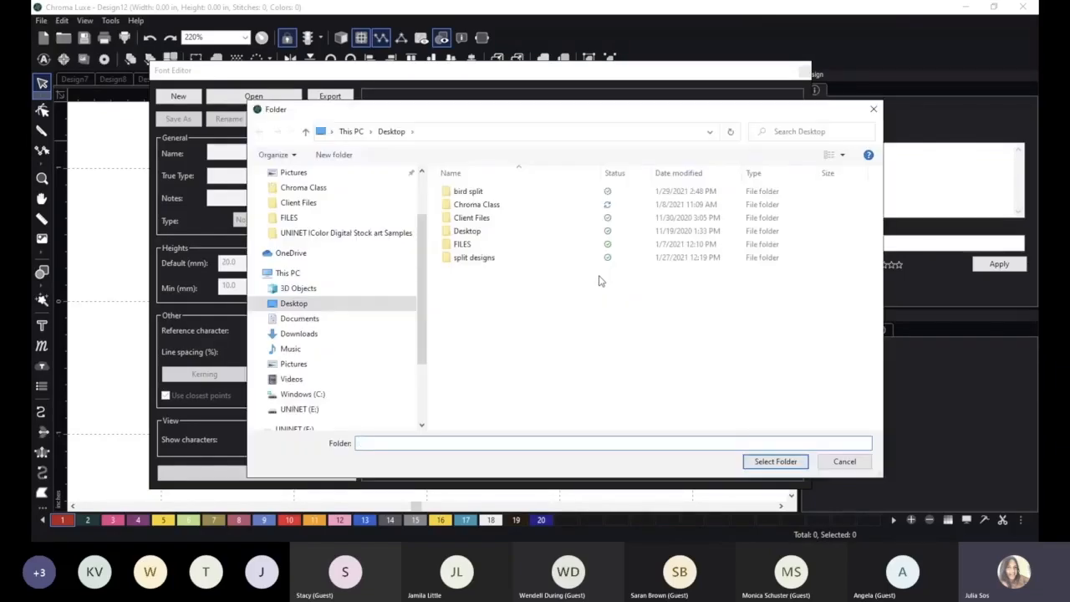
scroll(361, 197, "up", 3)
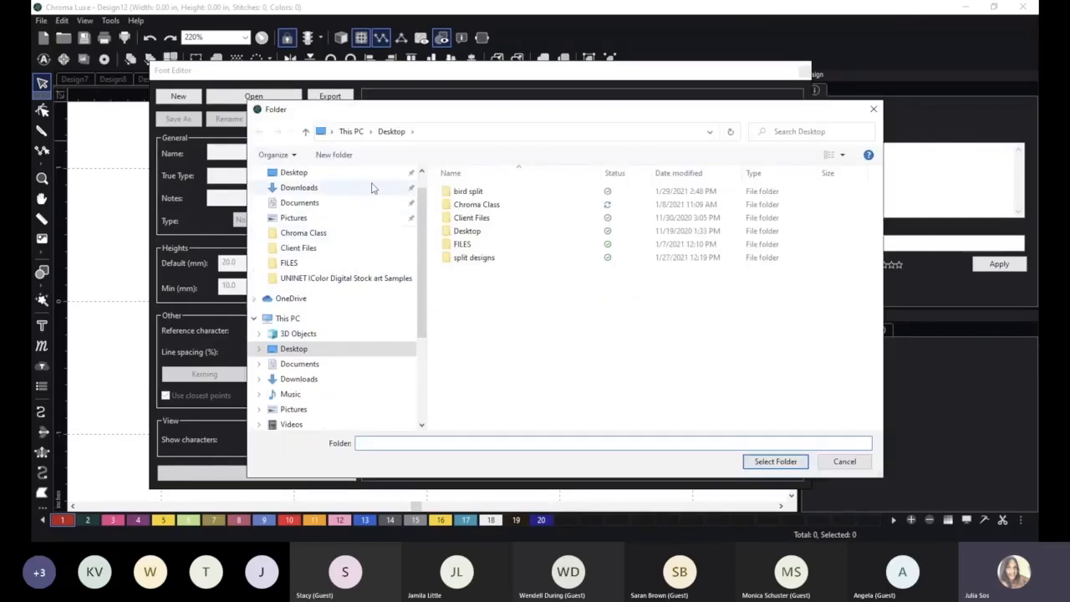
left_click(330, 197)
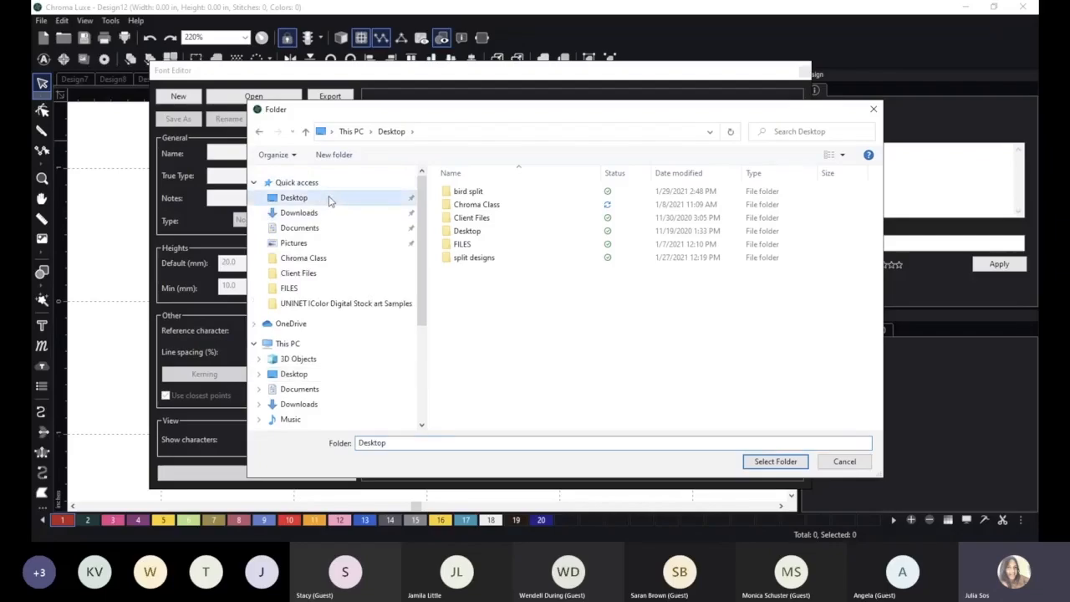
double_click(469, 244)
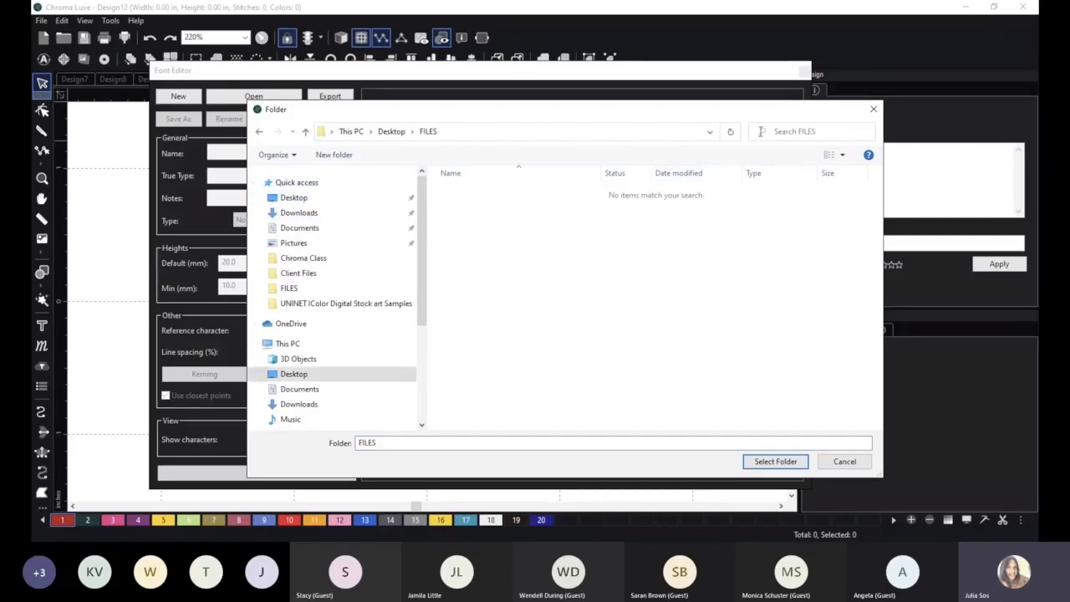
left_click(872, 110)
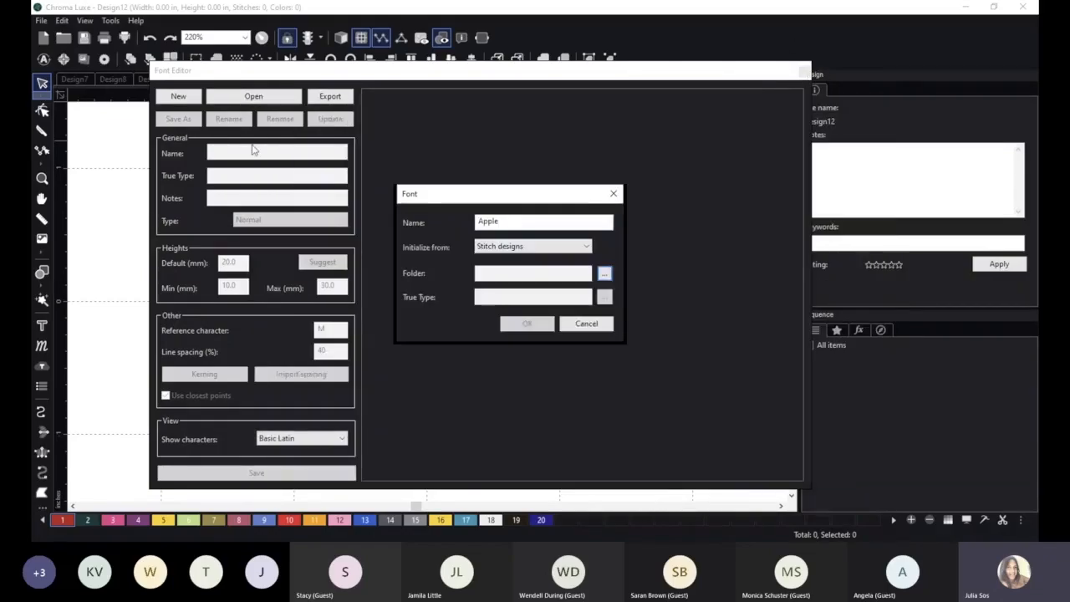
Reopen the Font Editor from the blank Design12.
left_click(983, 472)
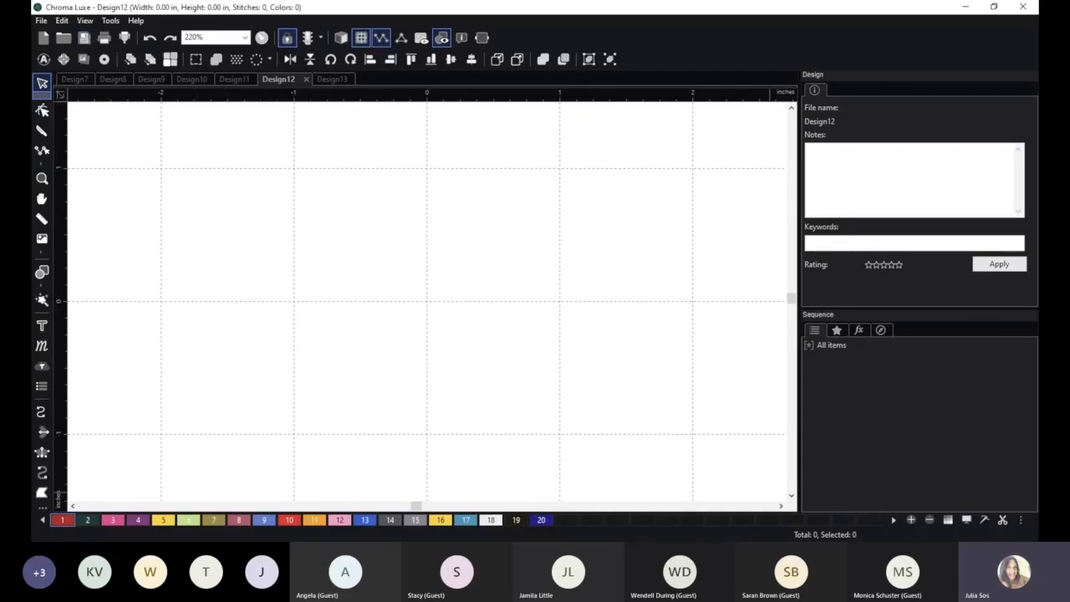
left_click(41, 21)
mouse_move(104, 23)
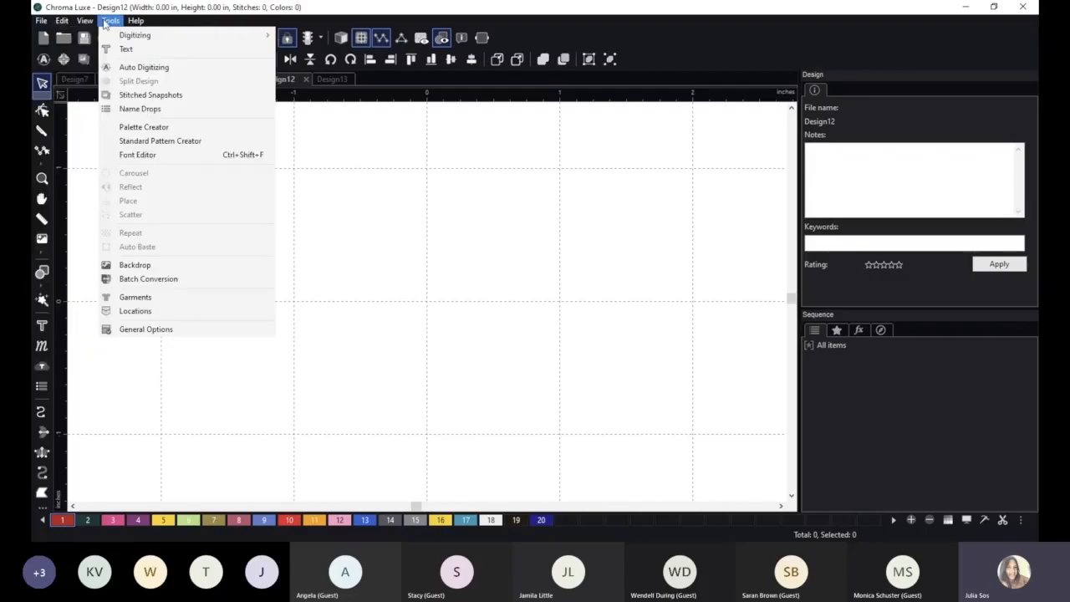
left_click(138, 154)
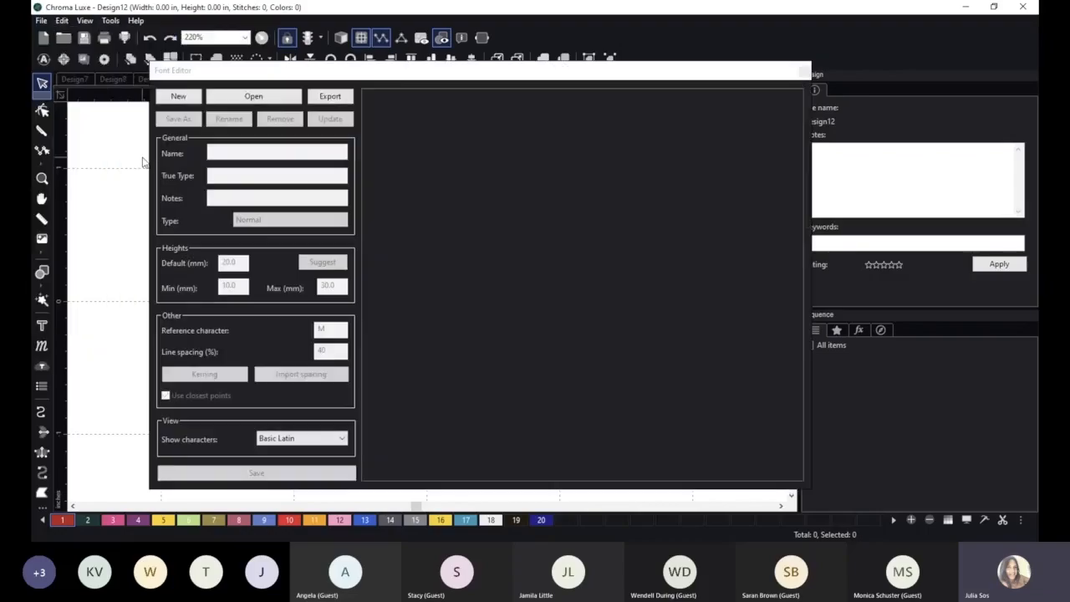
Start a new font named Apple and choose stitch designs as its source.
left_click(180, 97)
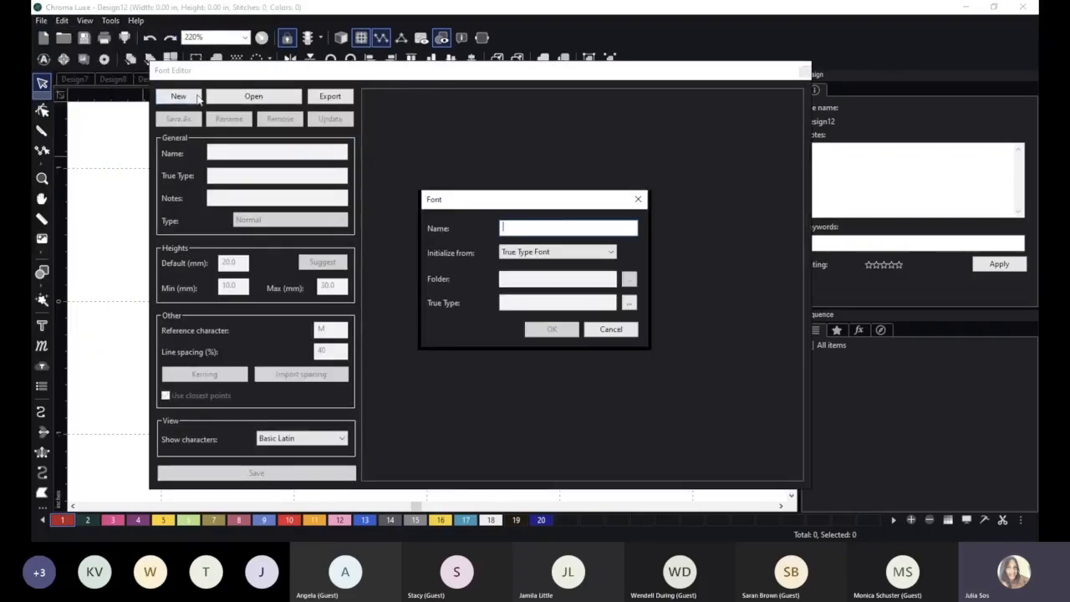
type("Apple")
left_click(560, 254)
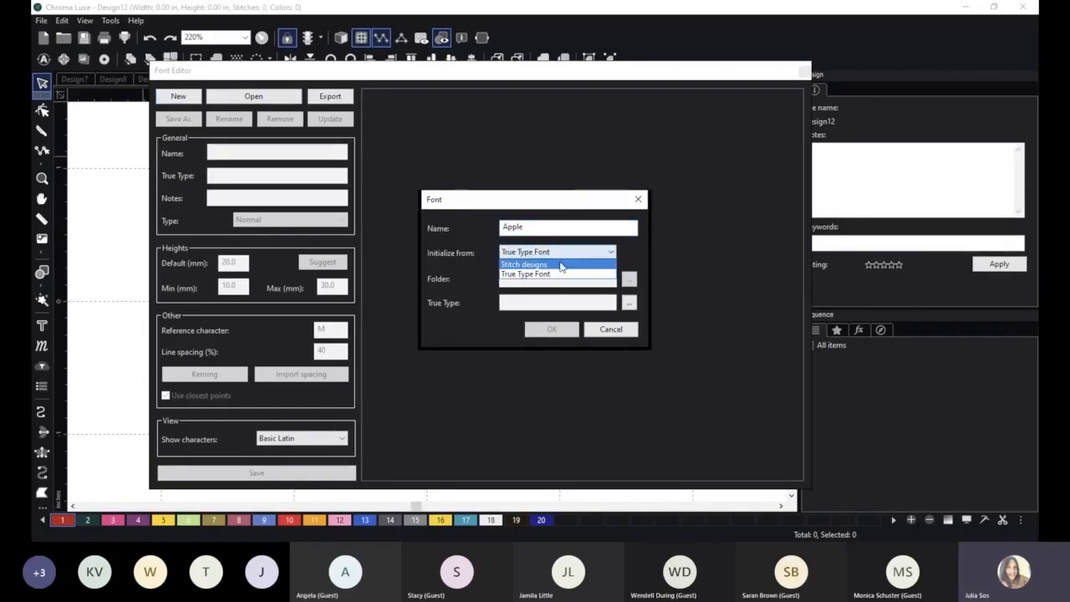
left_click(560, 265)
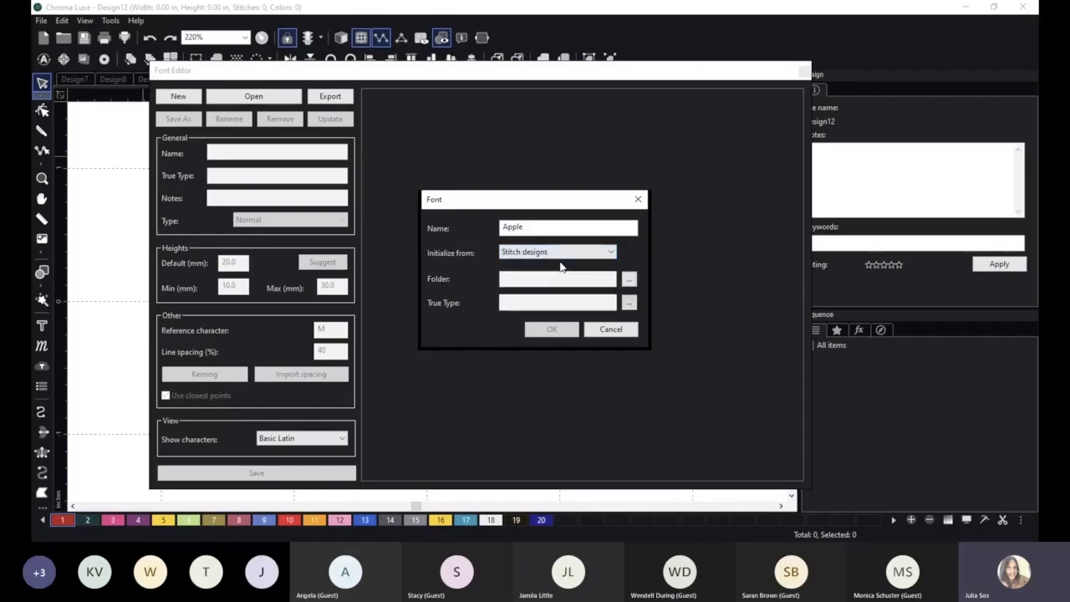
Set the Chroma Class folder on the Desktop as the font's stitch design folder.
left_click(631, 280)
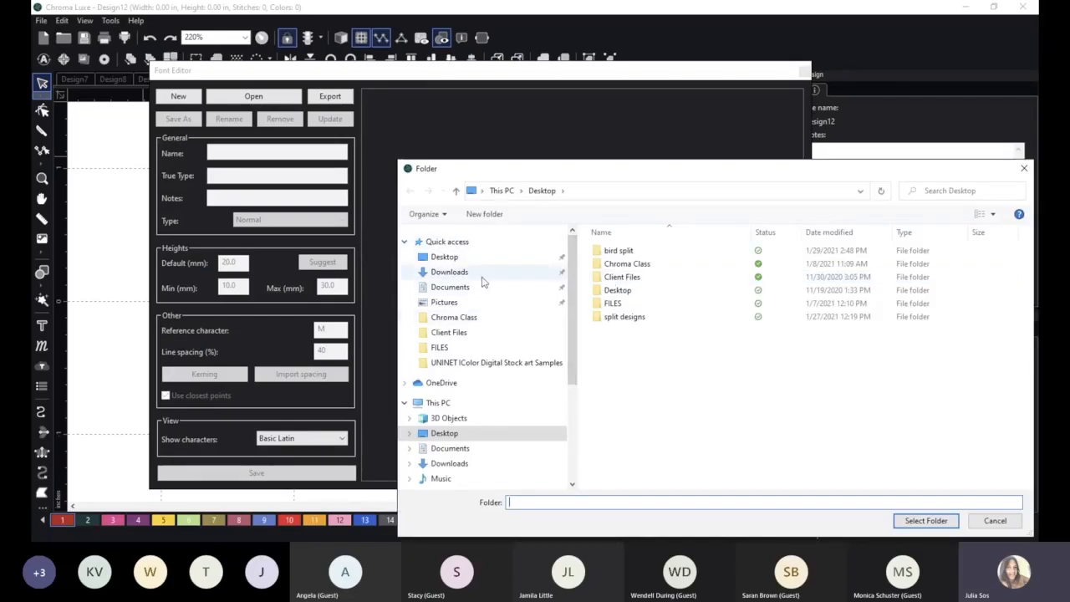
left_click(441, 256)
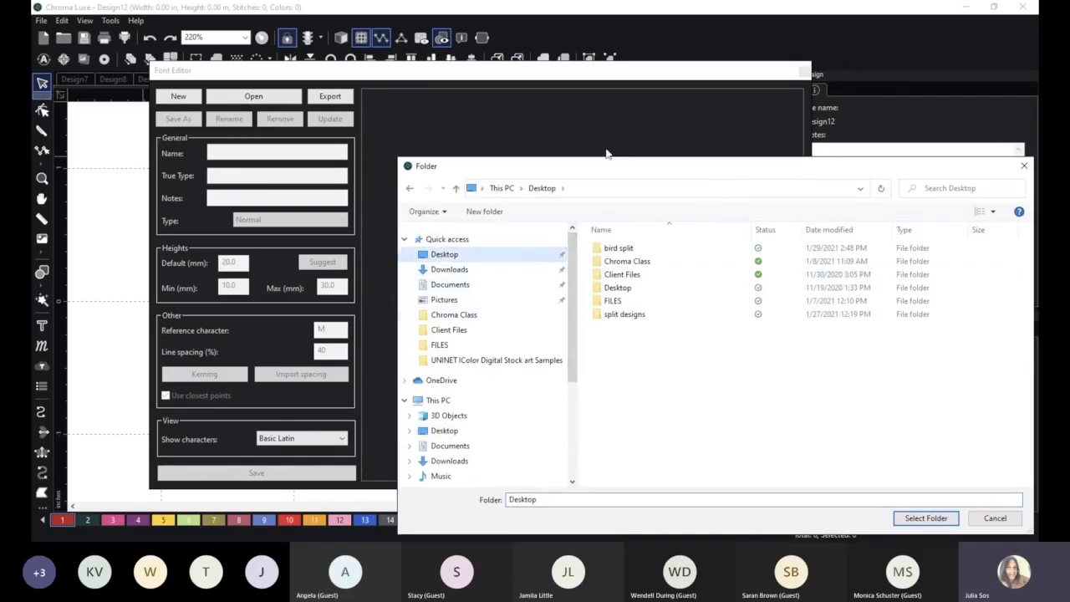
left_click_drag(656, 175, 503, 135)
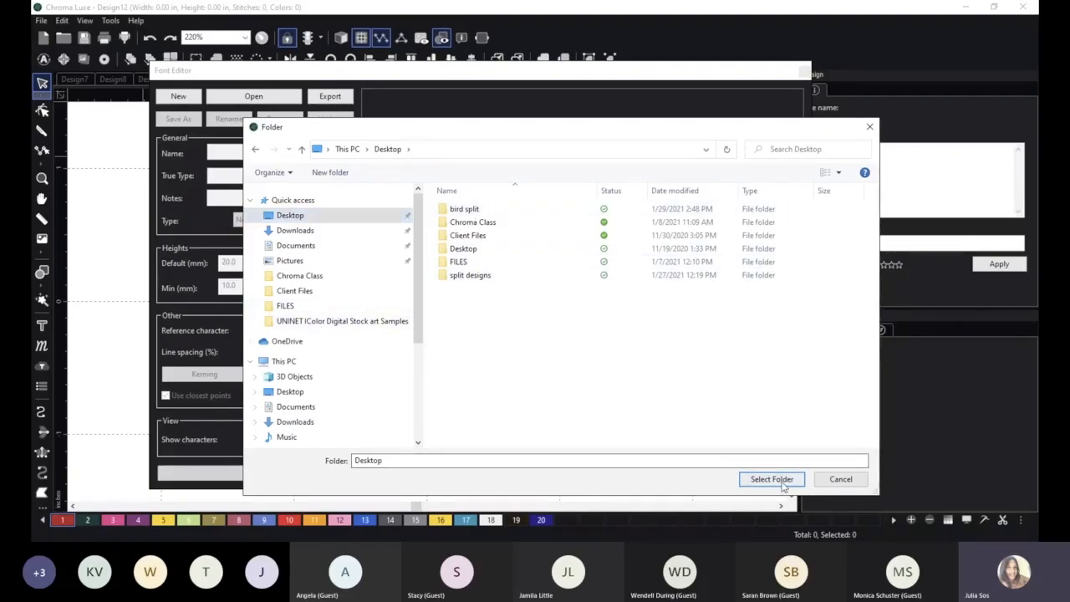
left_click(468, 222)
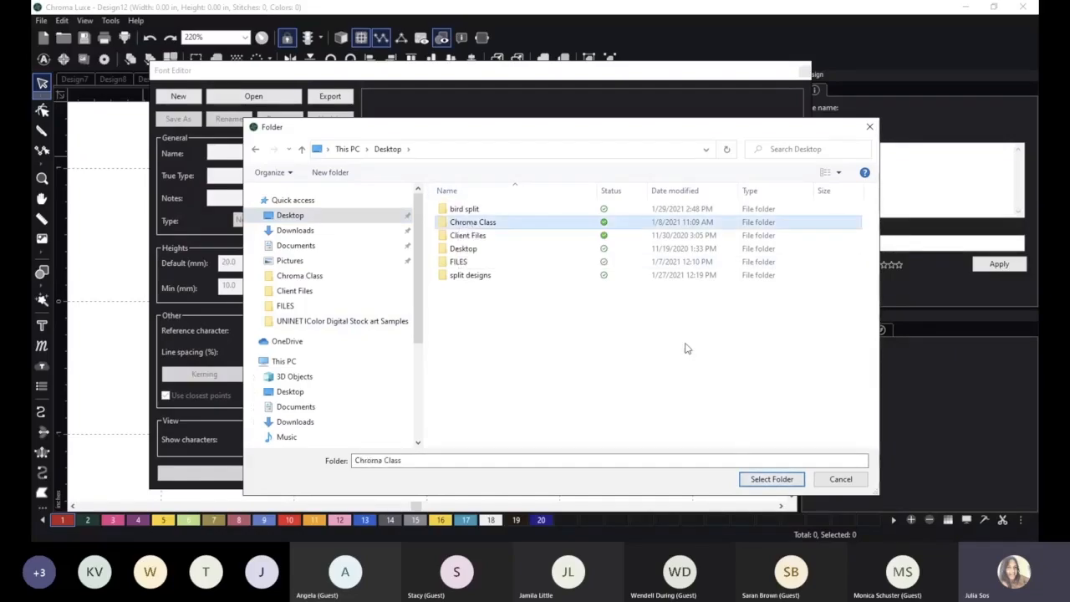
left_click(765, 481)
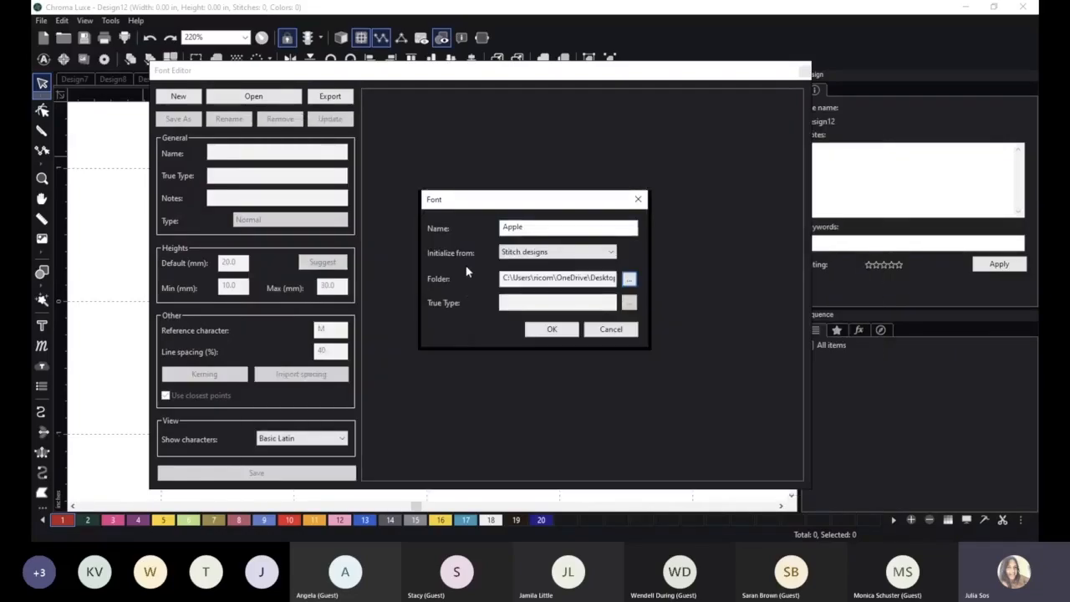
left_click(629, 279)
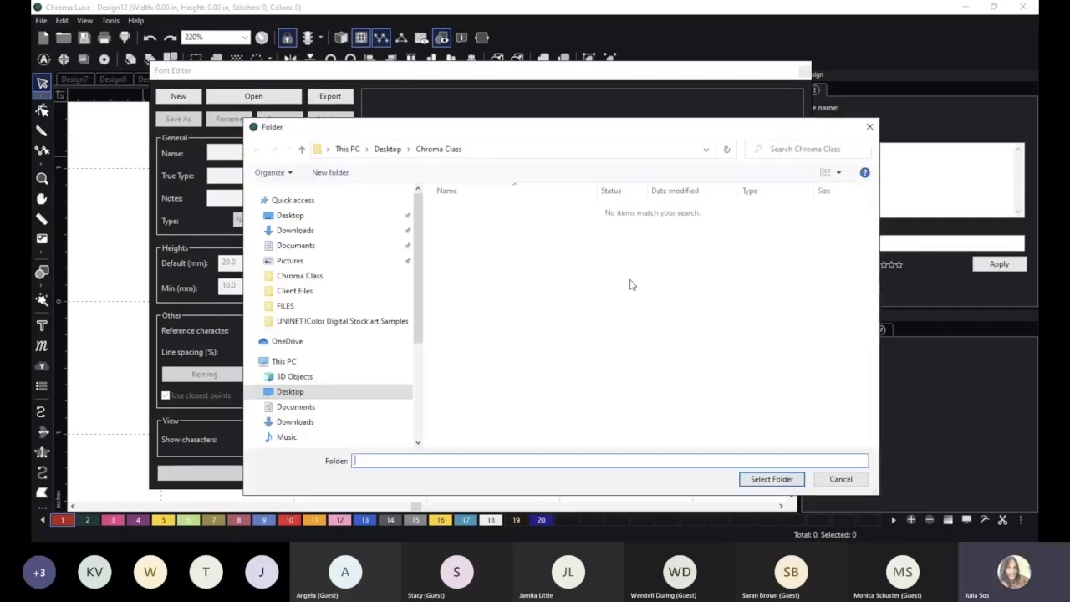
left_click(297, 216)
left_click(468, 223)
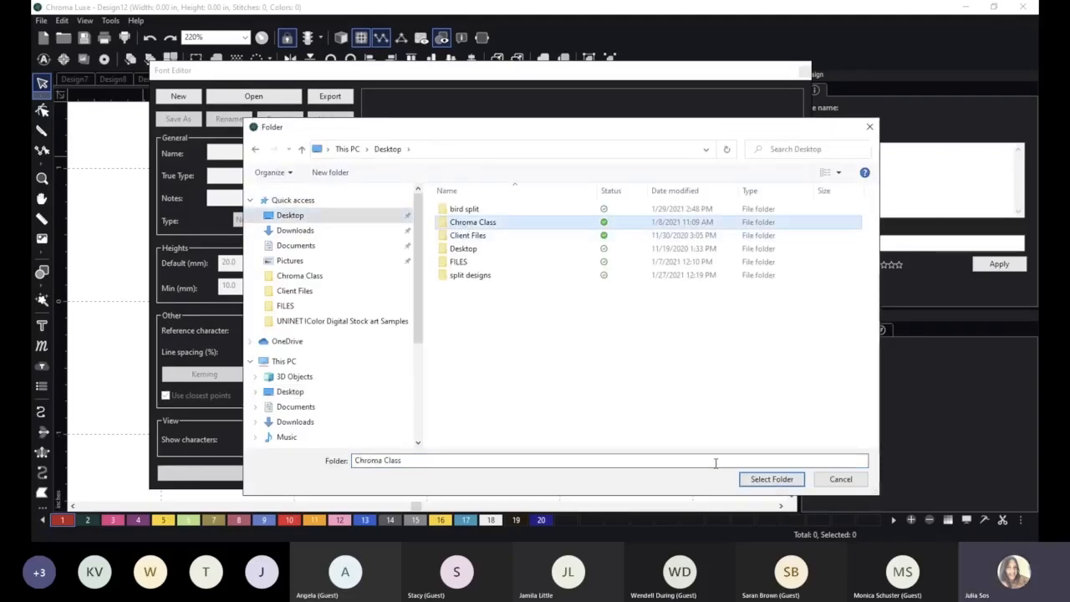
left_click(768, 479)
Try to create the Apple font, change its name to ABC and create it.
left_click(558, 330)
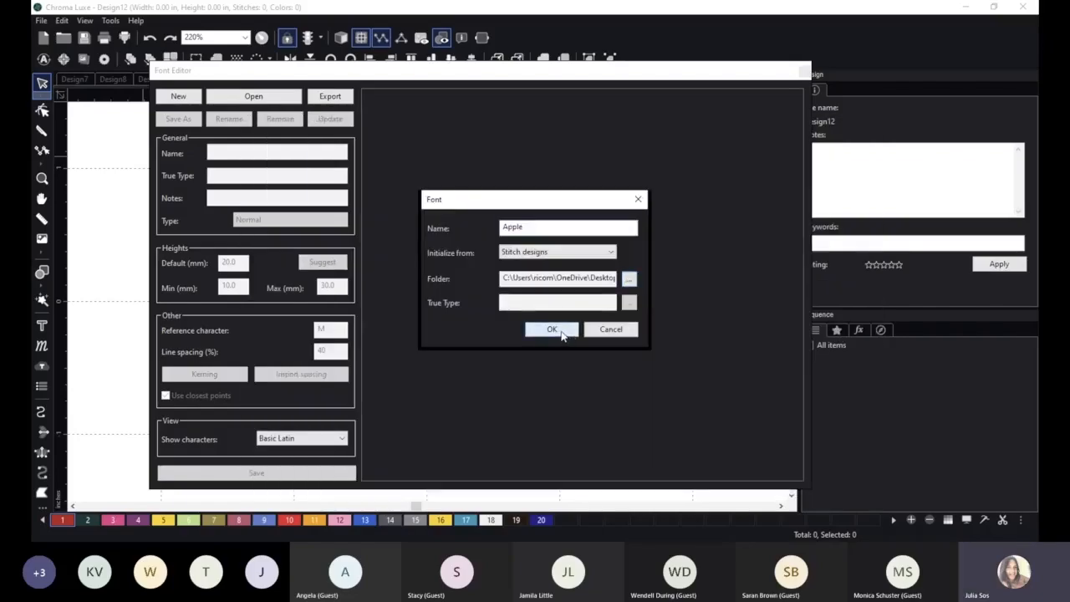
left_click(583, 322)
left_click_drag(527, 228, 501, 229)
type("ABC")
left_click(561, 329)
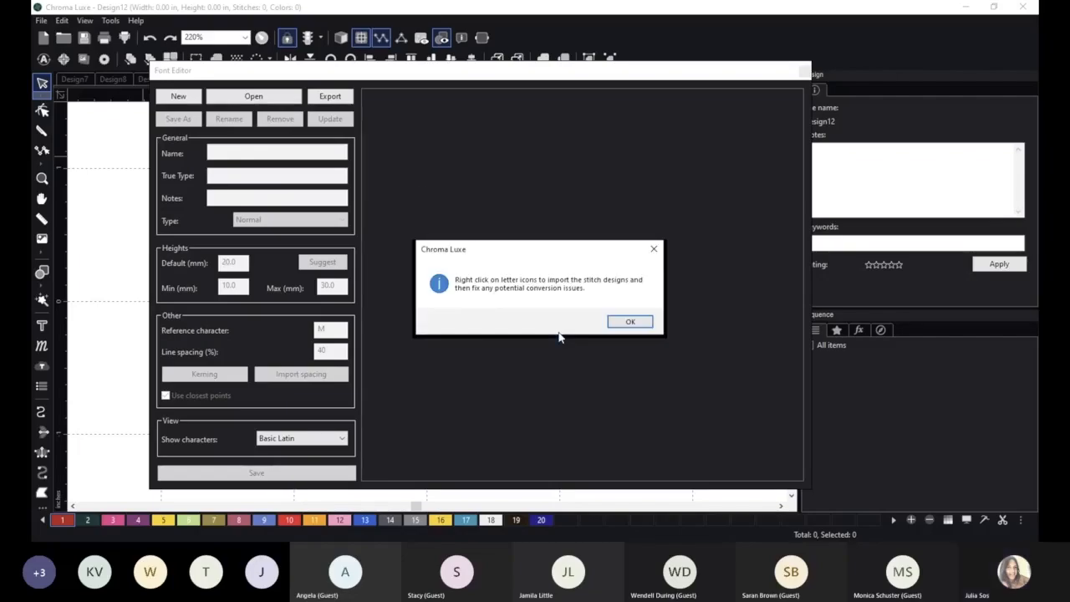
left_click(631, 323)
Import the A DST stitch design from the Desktop into the uppercase A character of the font.
scroll(658, 401, "down", 7)
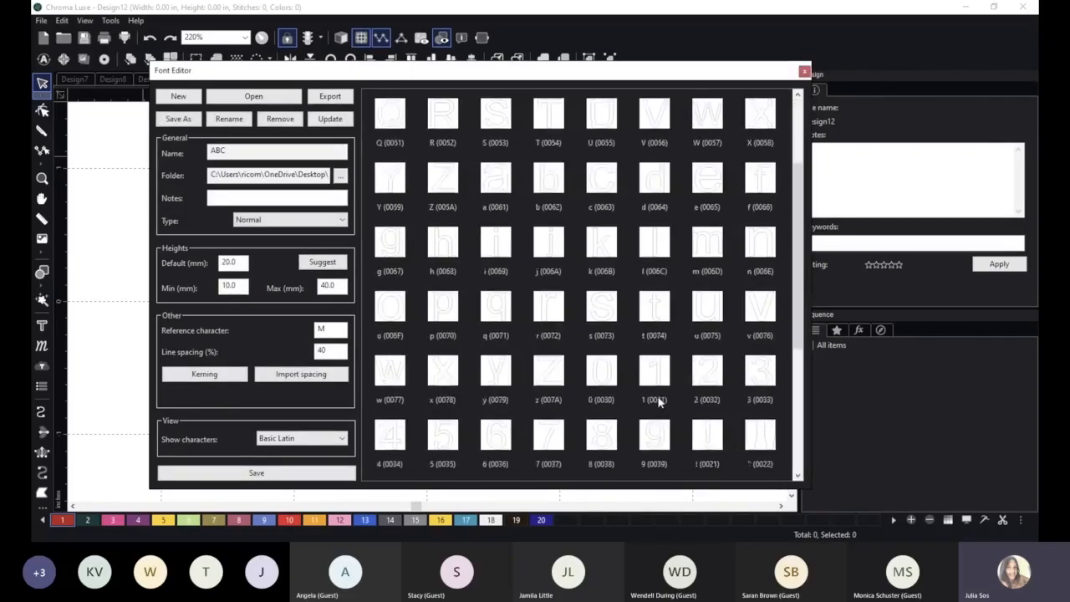
scroll(658, 402, "up", 7)
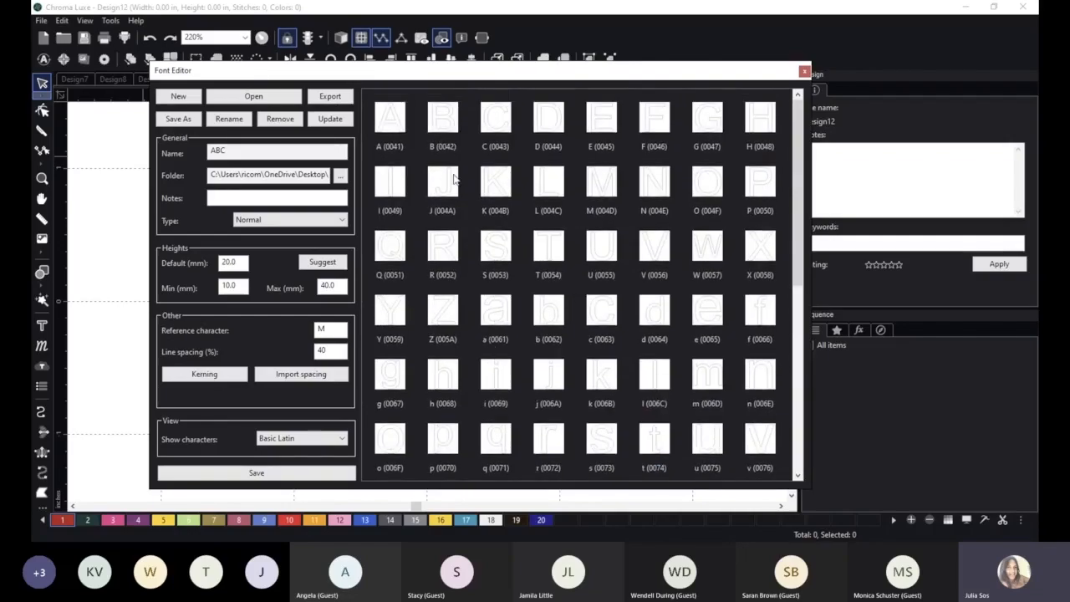
right_click(401, 124)
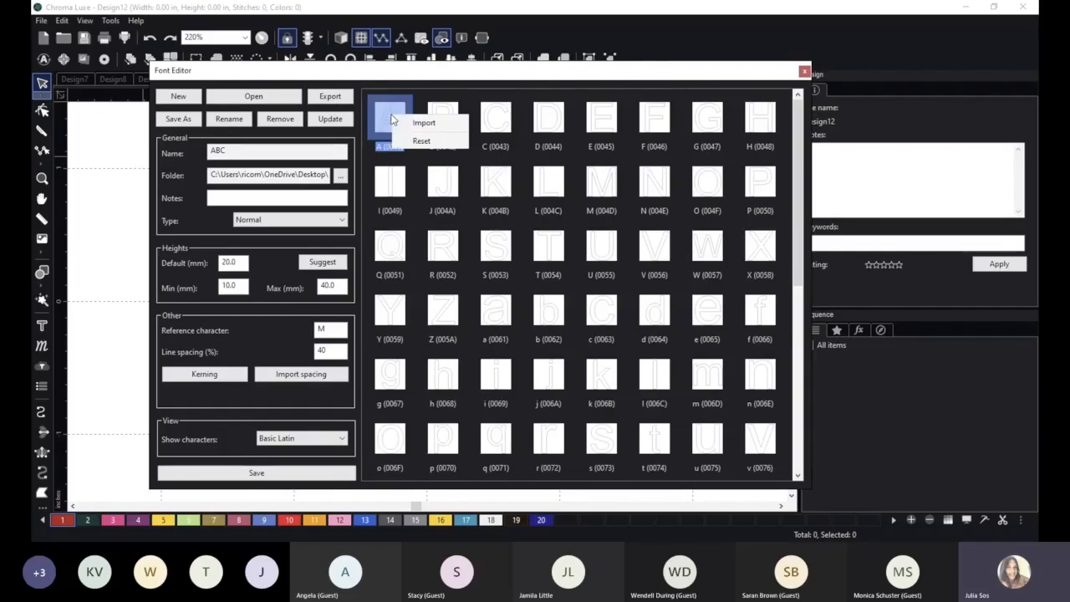
left_click(424, 123)
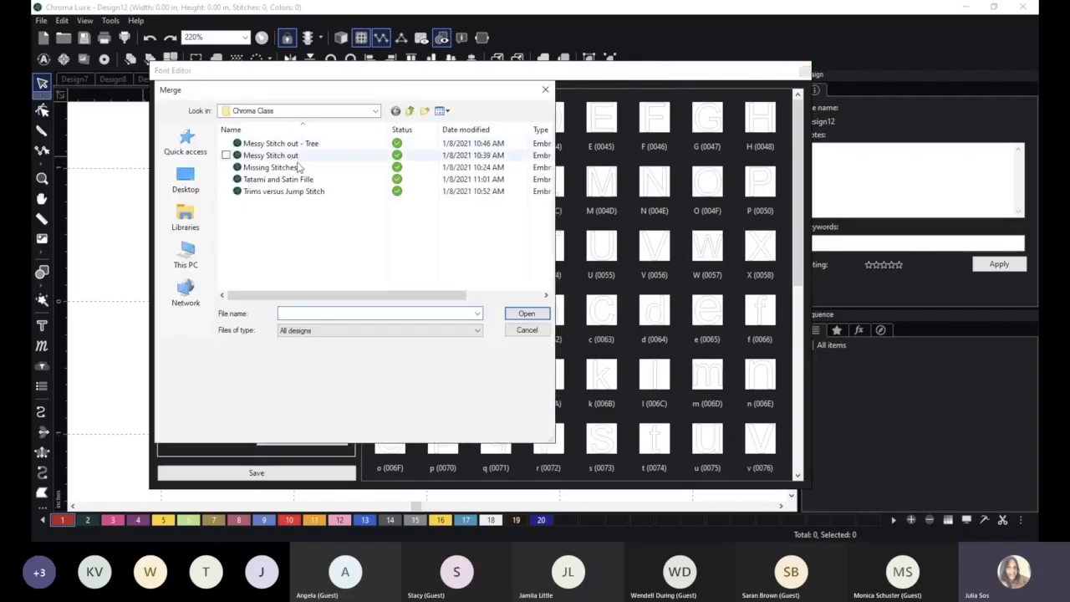
left_click(185, 178)
scroll(406, 239, "down", 2)
left_click(396, 214)
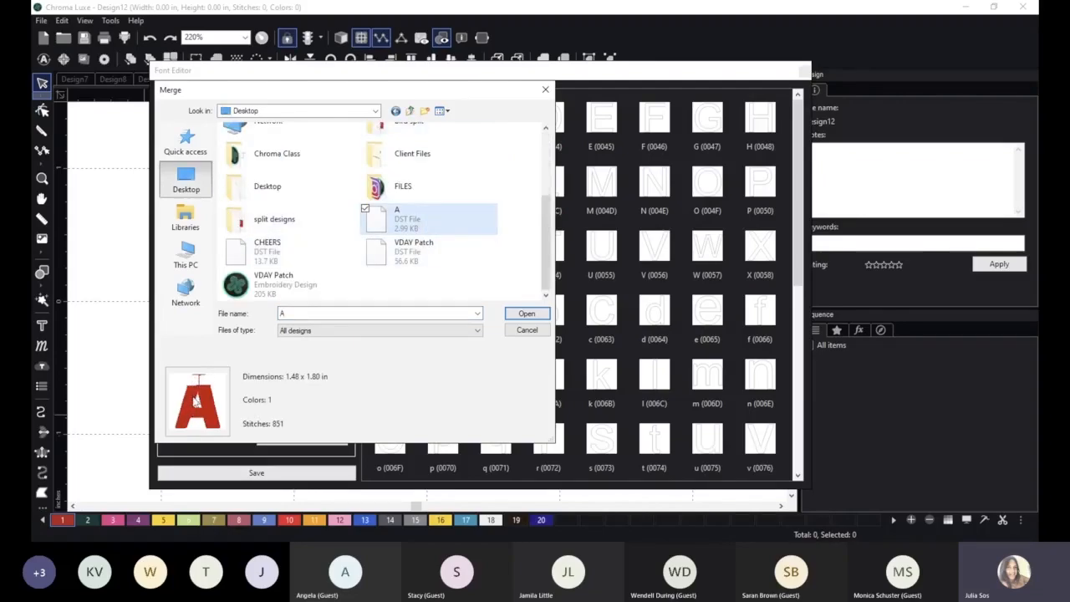
left_click(520, 315)
left_click(428, 165)
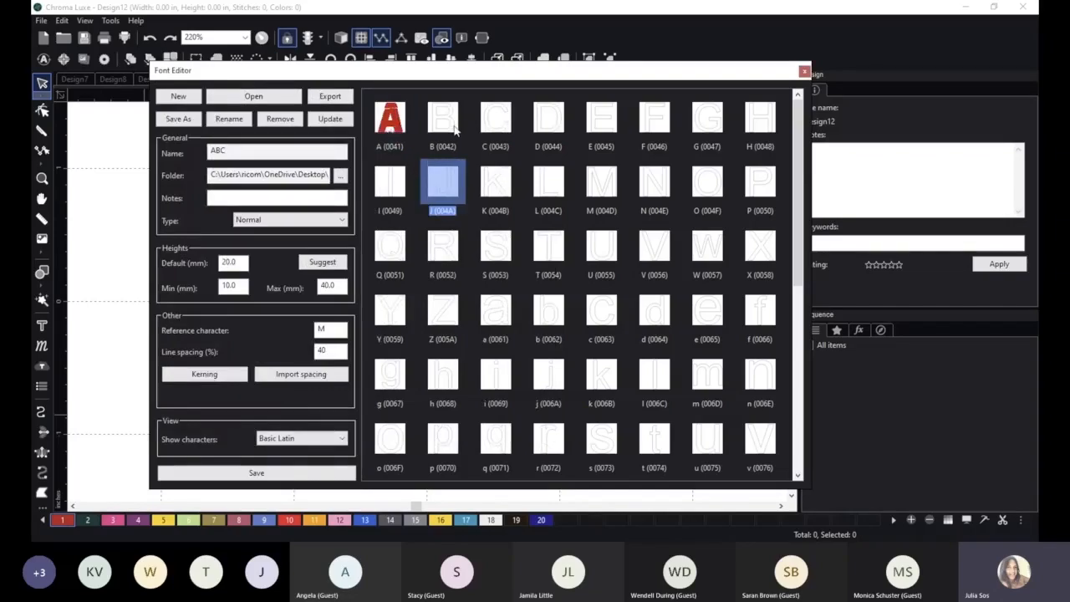
Check the import and reset options for the uppercase B character and leave them unused.
left_click(447, 122)
right_click(447, 119)
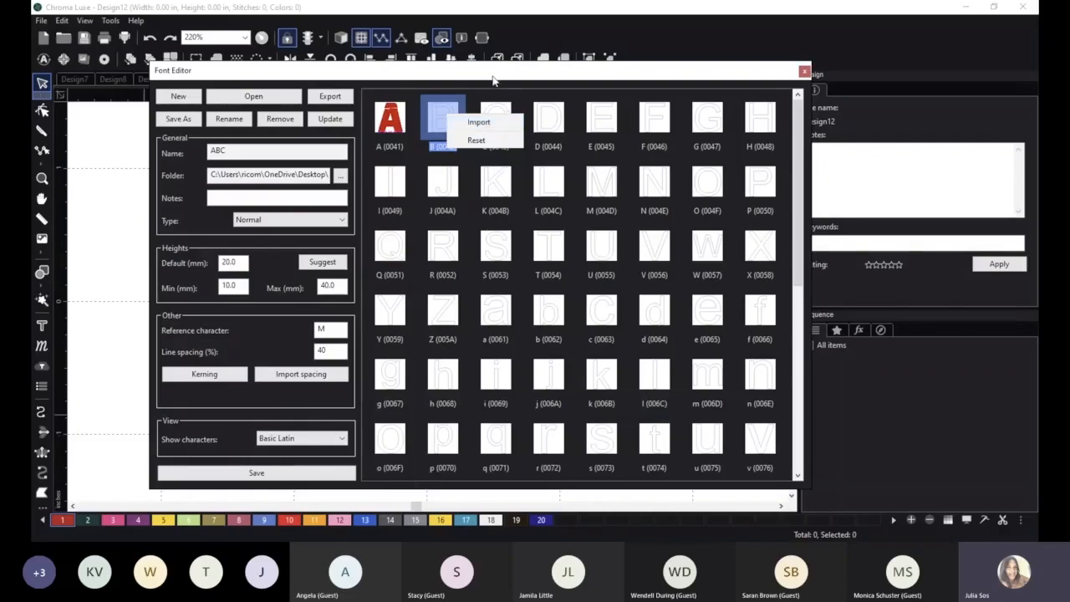
left_click(490, 94)
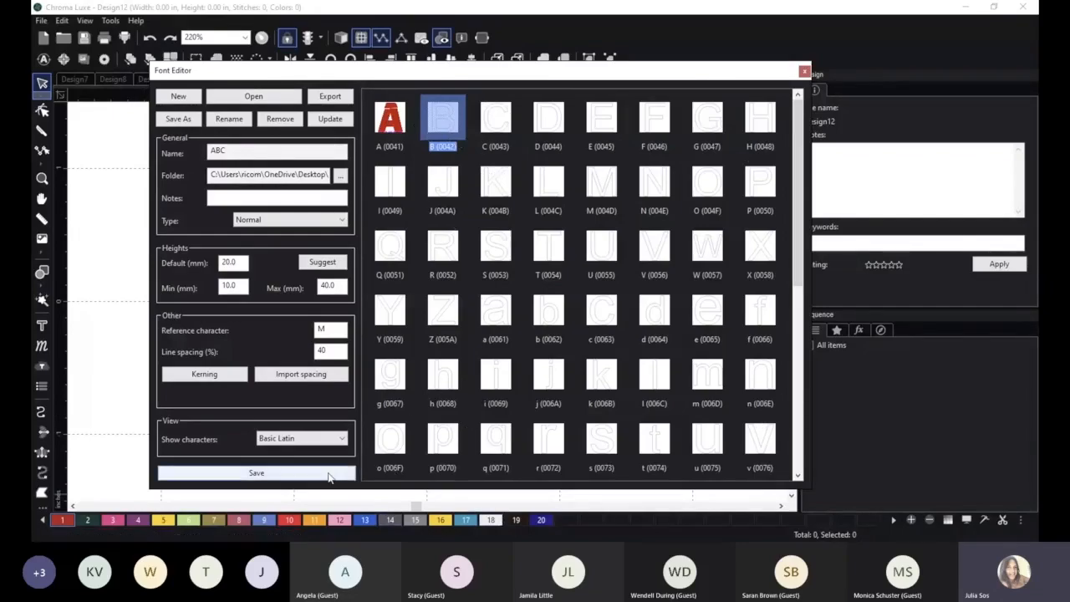
Set the font's reference character to A, save the ABC font and close the Font Editor.
left_click(257, 473)
left_click(602, 325)
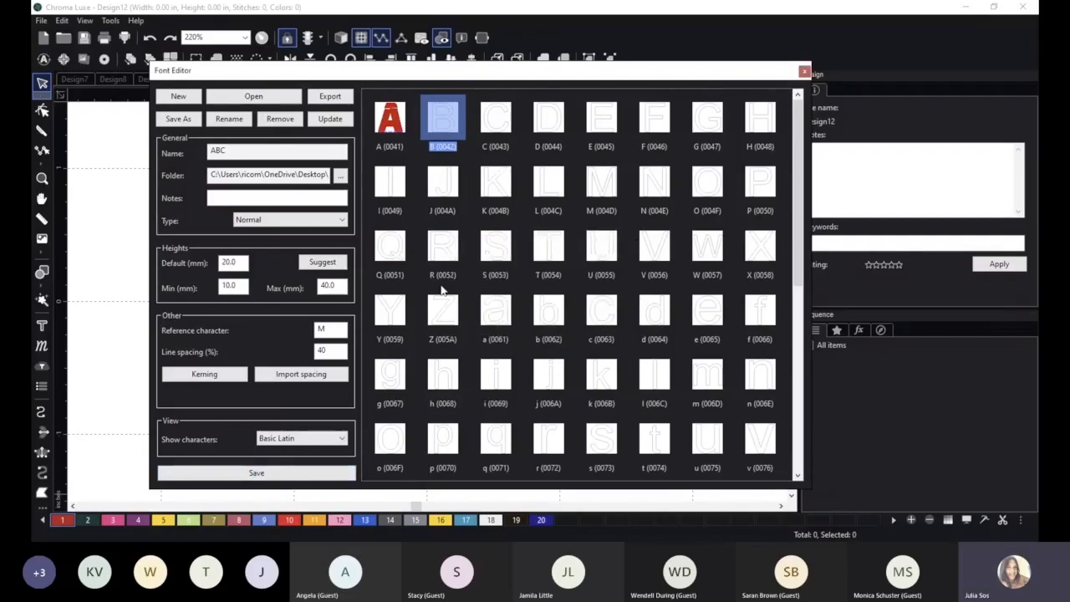
left_click_drag(332, 330, 304, 334)
type("A")
left_click(246, 473)
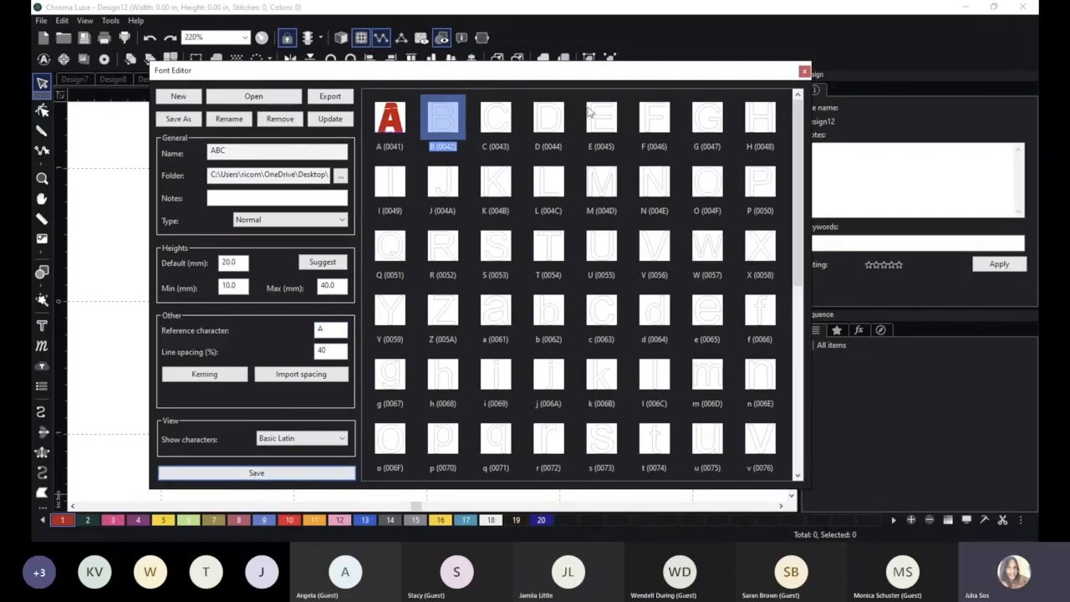
left_click(803, 70)
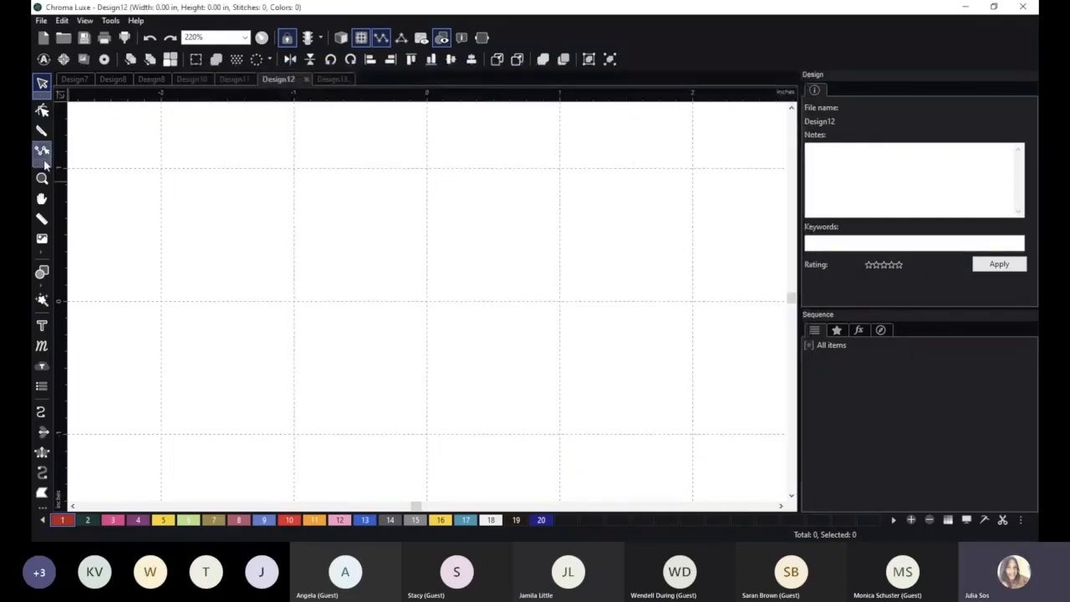
Start a text object just above the origin of Design12 and examine the Abc, Abcd and Apple fonts in the catalog.
left_click(42, 326)
left_click(396, 275)
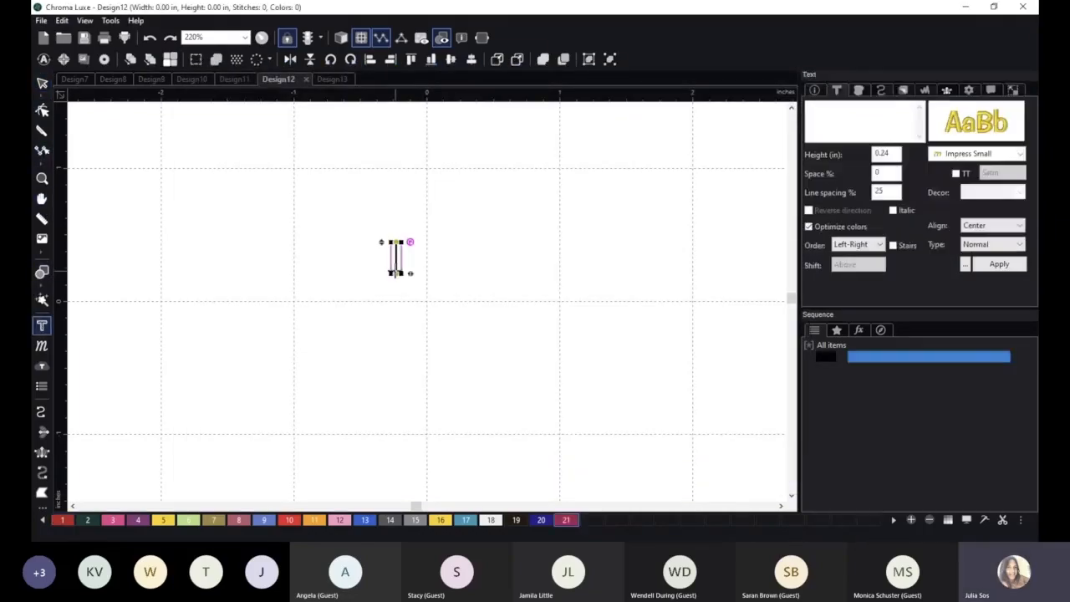
left_click(936, 125)
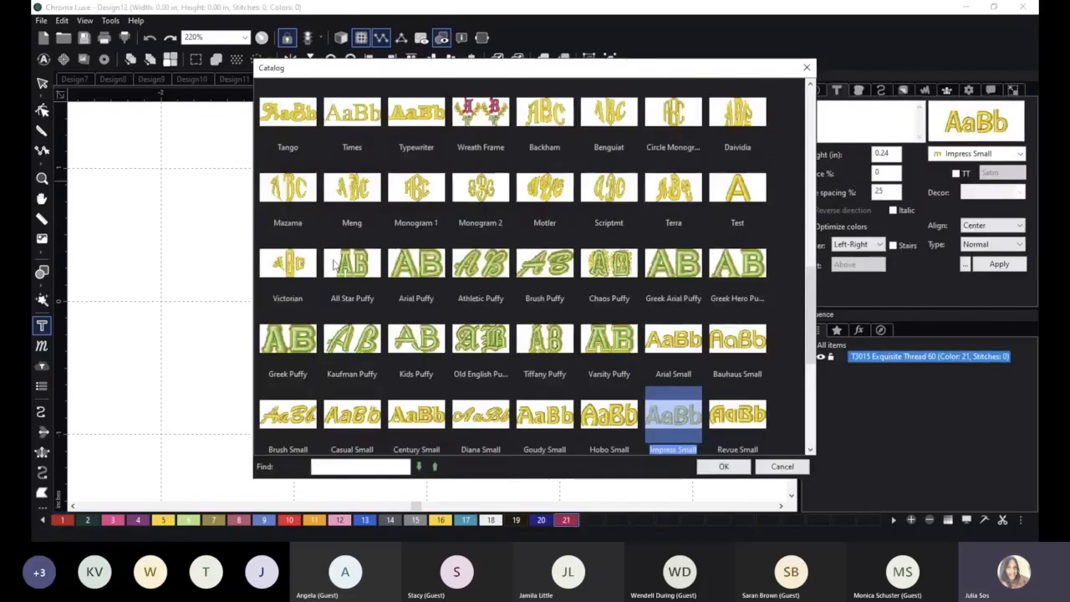
scroll(332, 264, "up", 2)
scroll(333, 264, "up", 1)
scroll(332, 265, "up", 7)
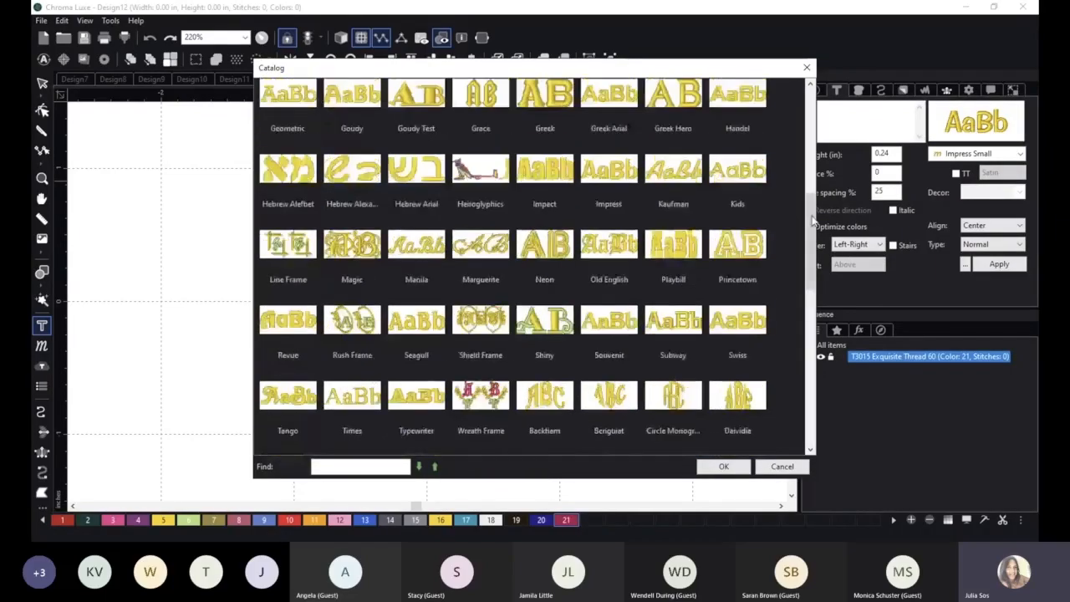
left_click(285, 150)
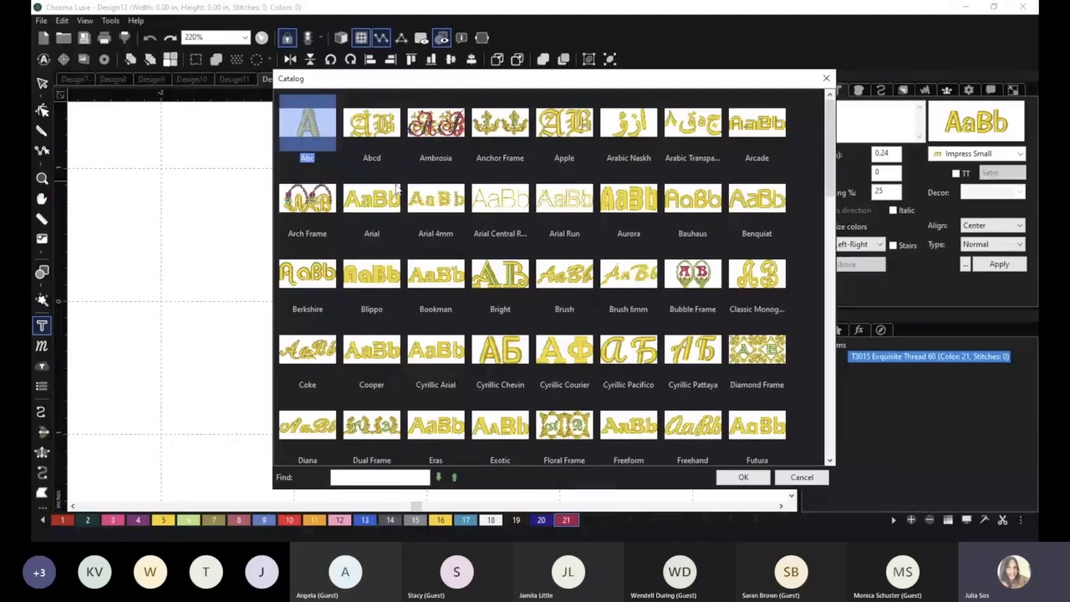
left_click(365, 140)
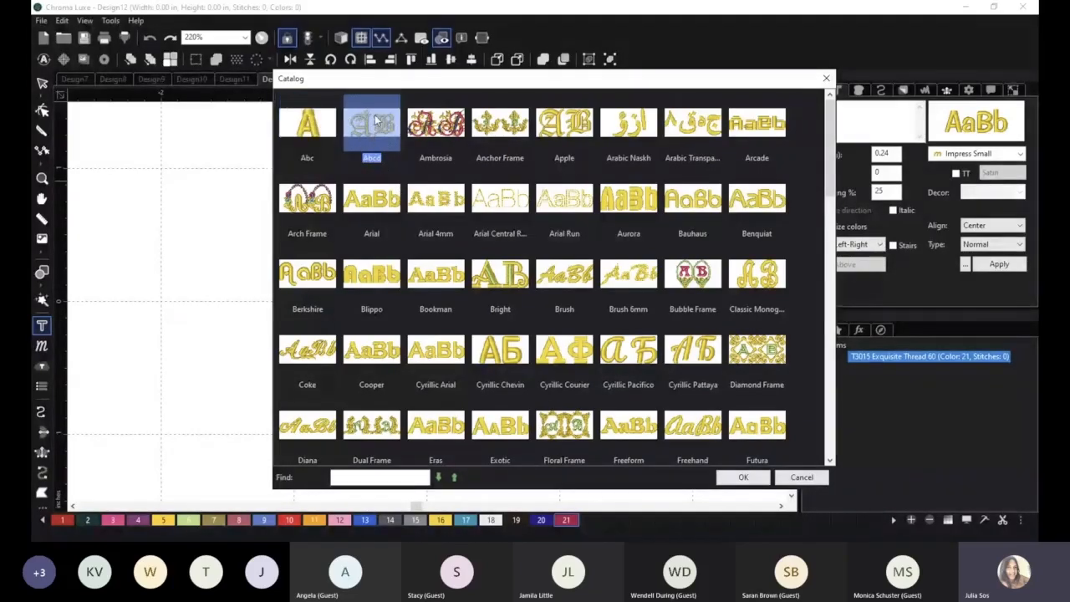
left_click(574, 142)
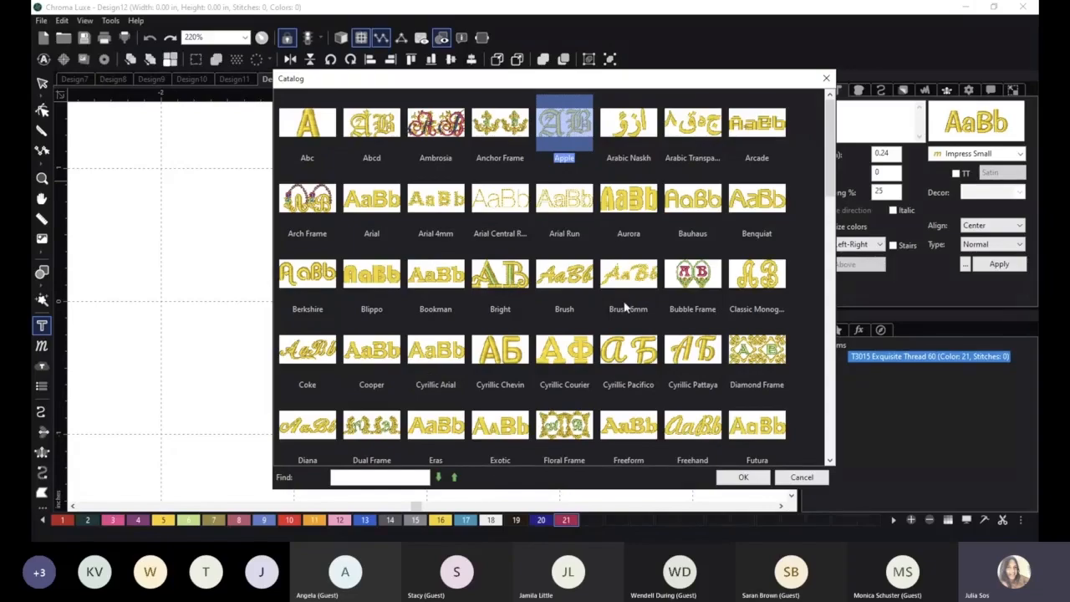
Set the text's font to Goudy Test and apply the letter A as its content.
scroll(624, 310, "down", 2)
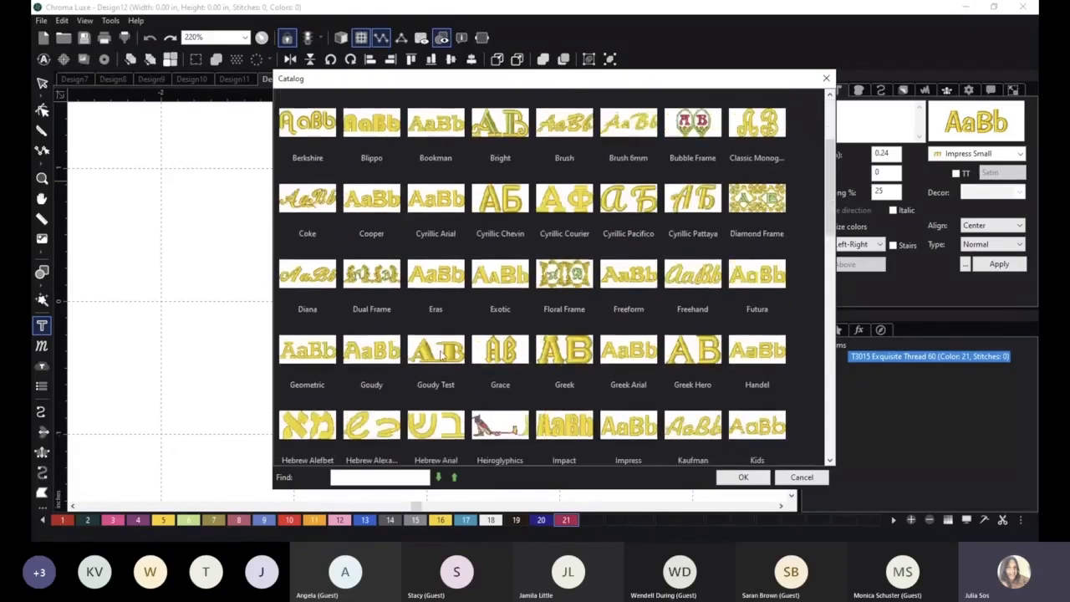
left_click(441, 354)
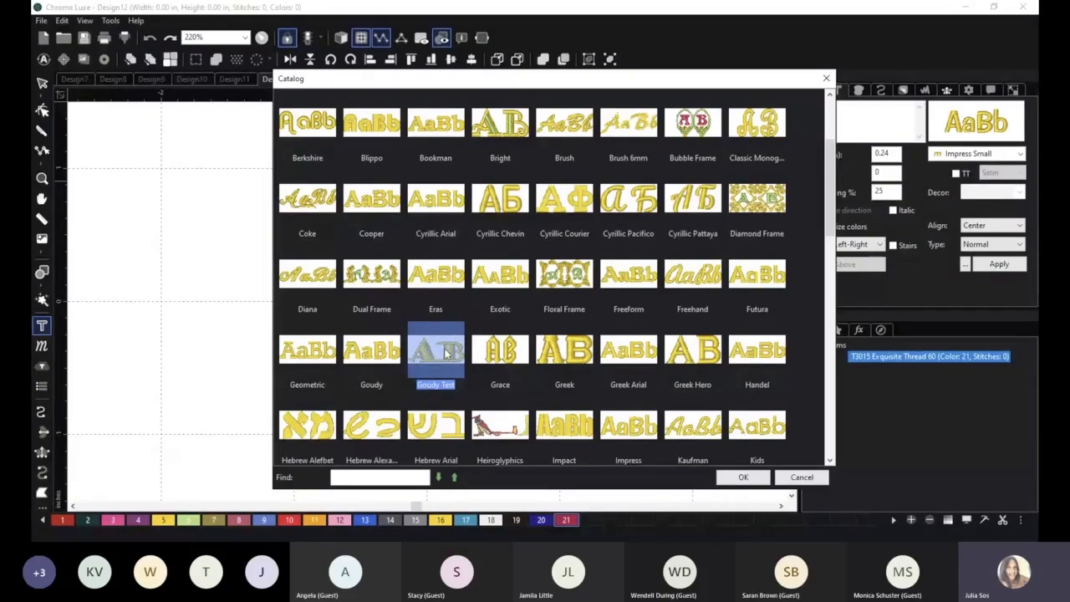
left_click(736, 477)
left_click(824, 122)
type("A")
left_click(997, 266)
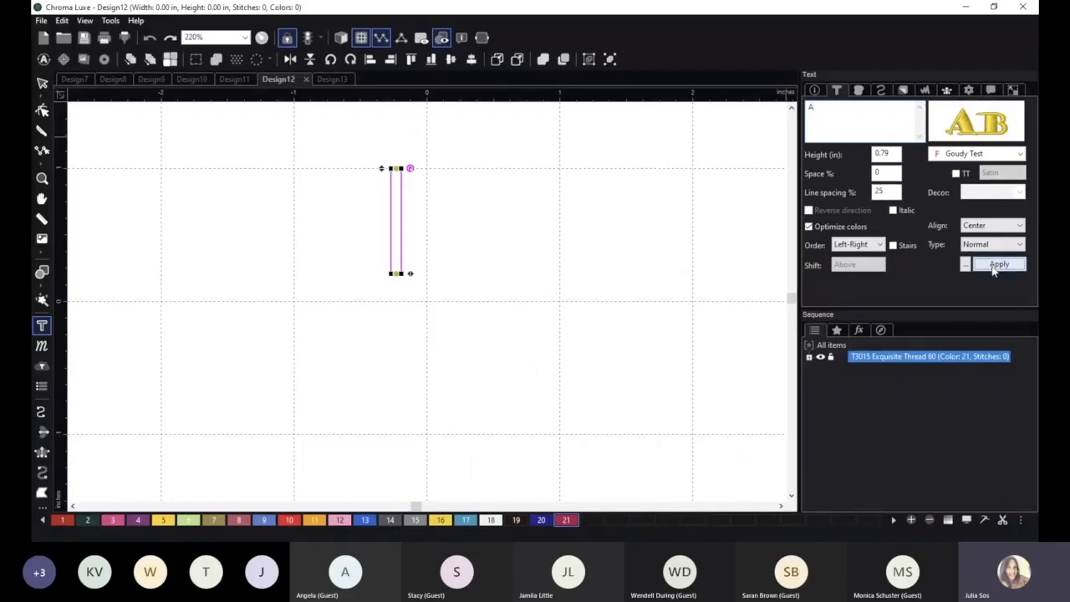
Move the letter A about 0.4 in to the left, close to the vertical centre line.
left_click(42, 83)
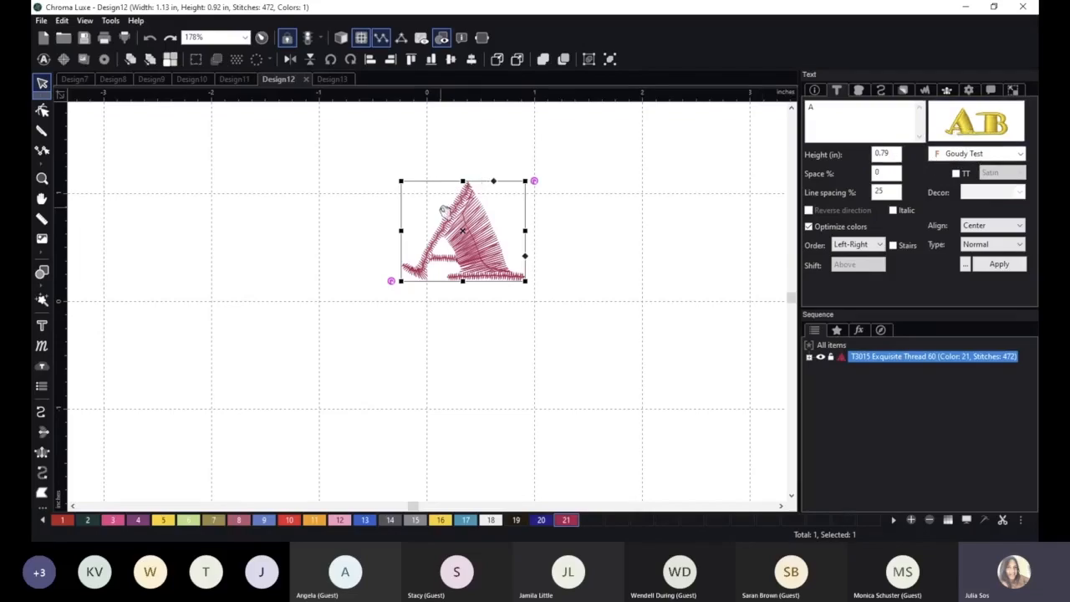
left_click_drag(485, 248, 440, 257)
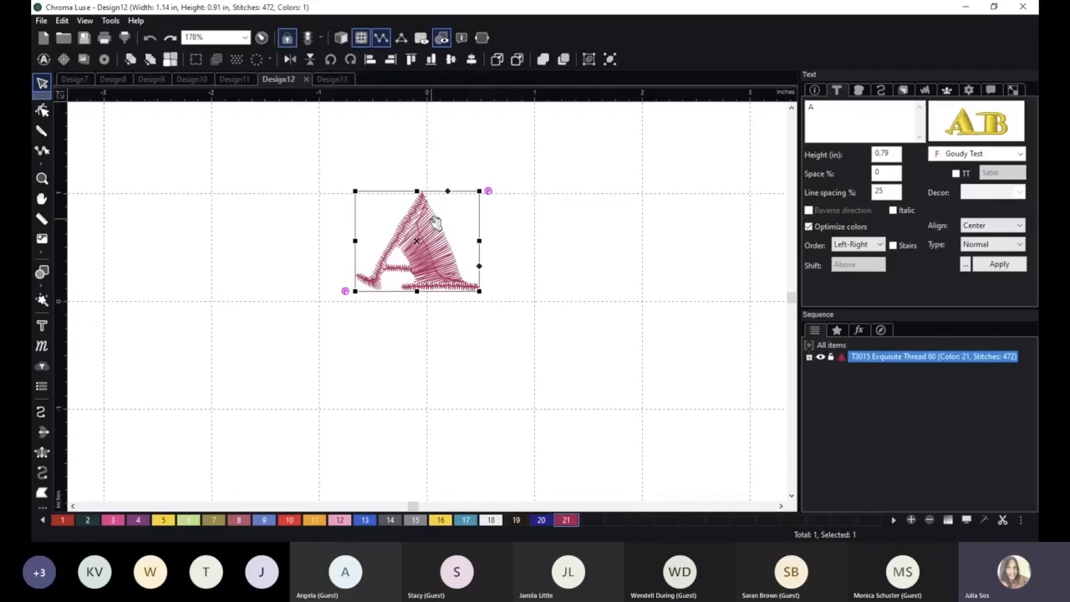
Create a new font named TRUE in the Font Editor, initialized from the Bauhaus 93 TrueType font.
left_click(112, 22)
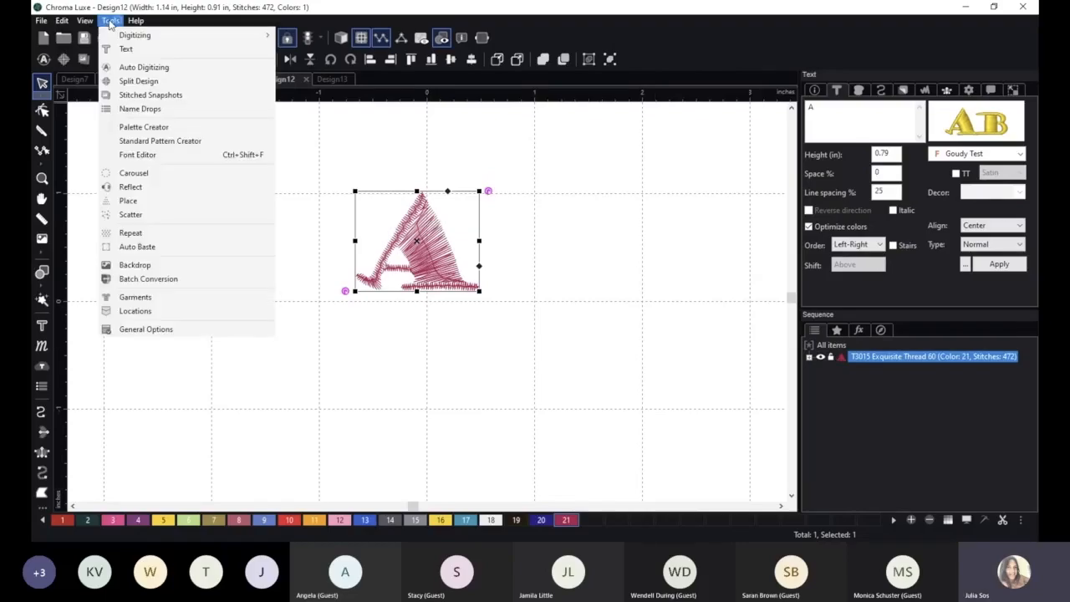
left_click(175, 157)
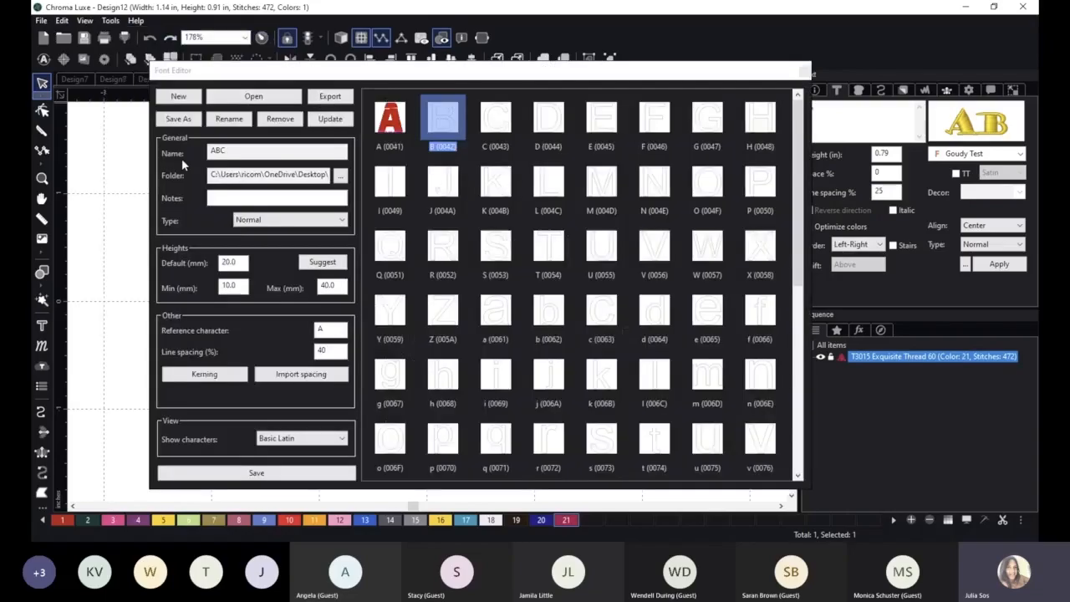
left_click(182, 96)
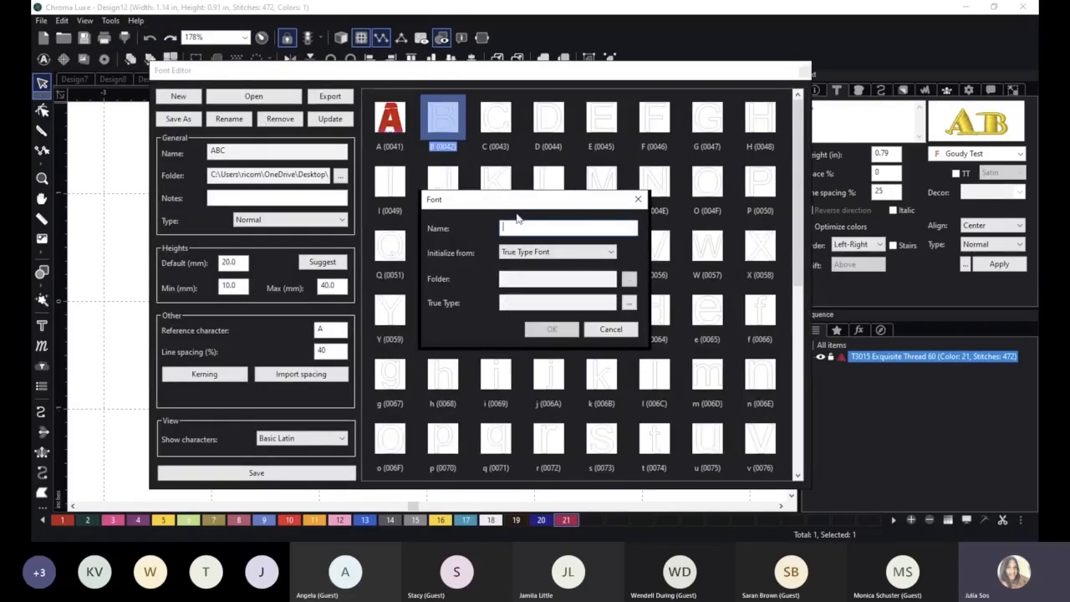
type("TRUE")
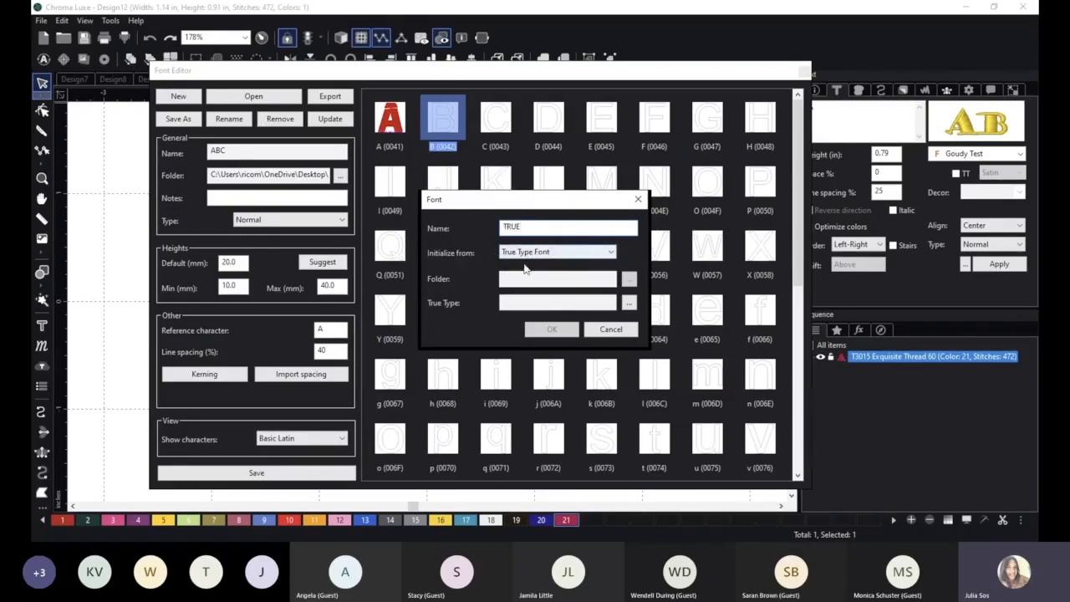
left_click(628, 303)
left_click(489, 346)
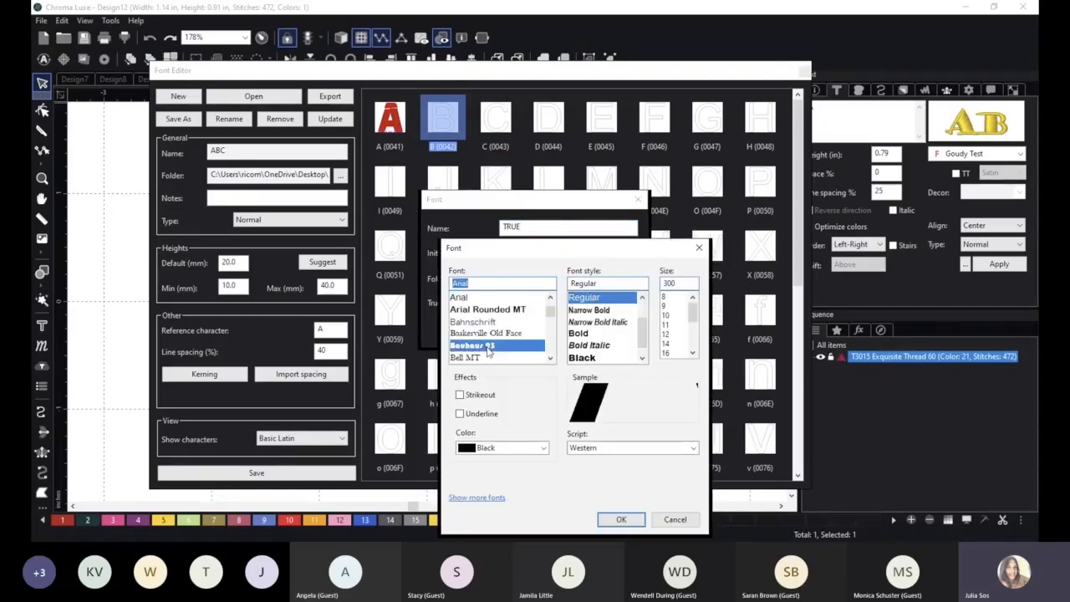
left_click(621, 519)
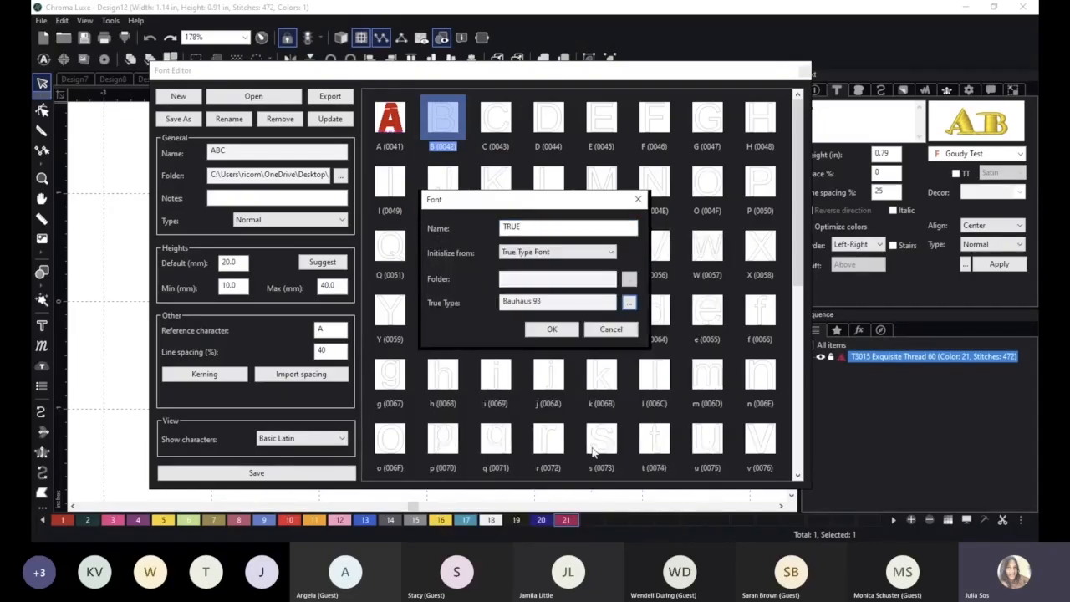
left_click(551, 329)
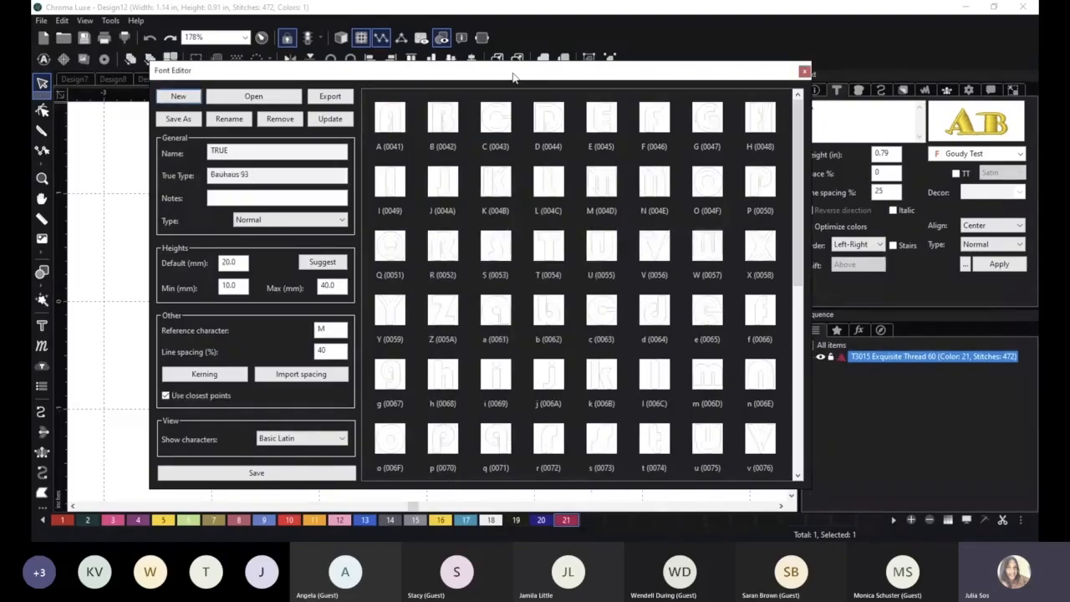
Open the TRUE font's capital A character for editing, with the Font Editor moved clear of the outline.
left_click_drag(513, 76, 676, 85)
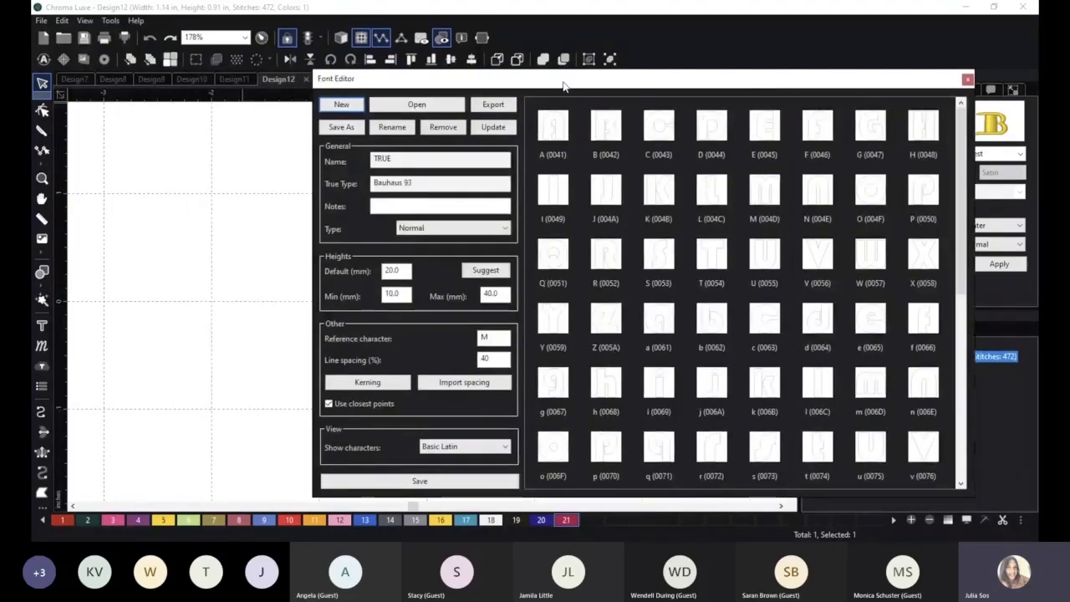
left_click_drag(563, 86, 692, 85)
left_click(683, 130)
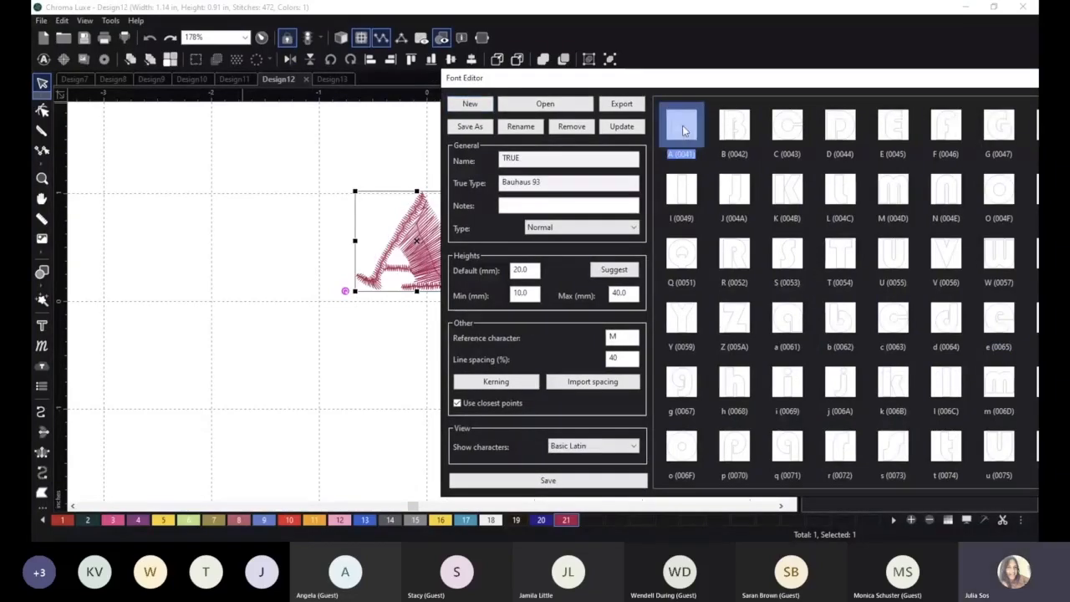
double_click(683, 129)
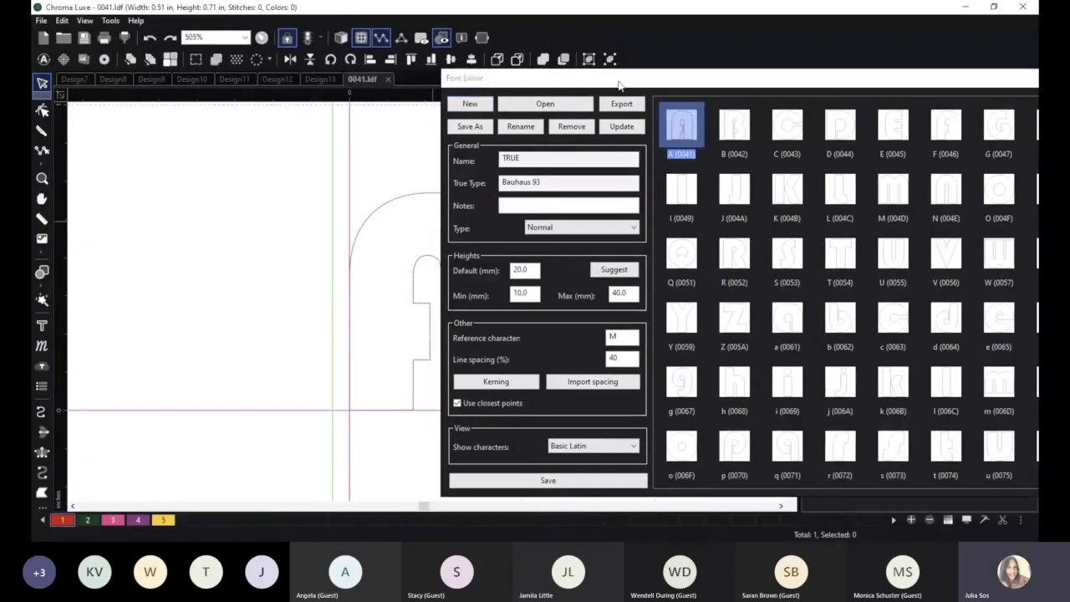
left_click_drag(621, 83, 800, 80)
scroll(484, 291, "down", 1)
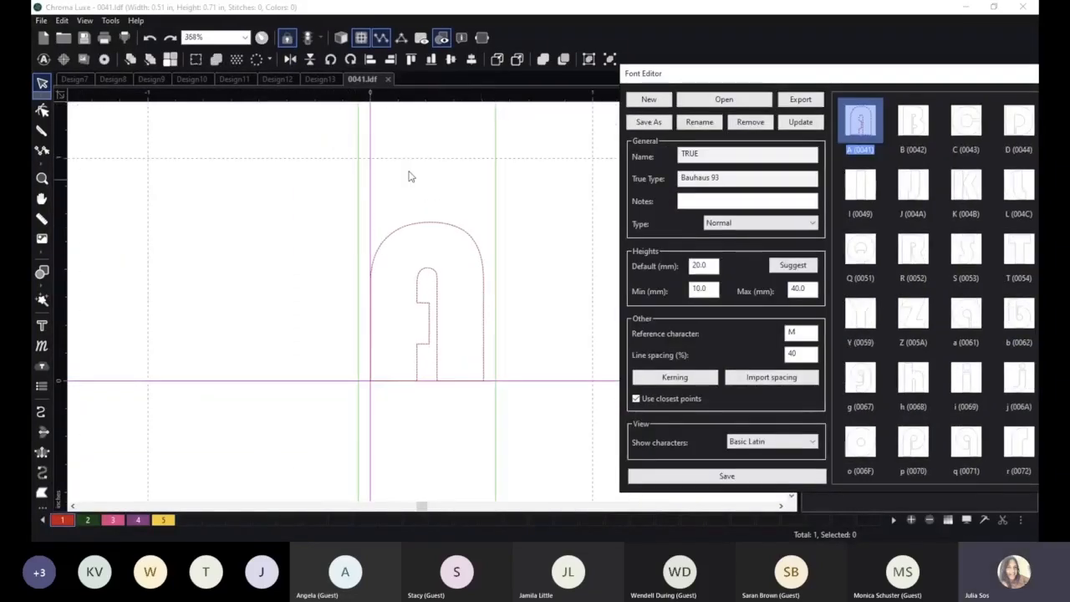
Auto digitize the artwork outline of the letter A.
left_click(472, 238)
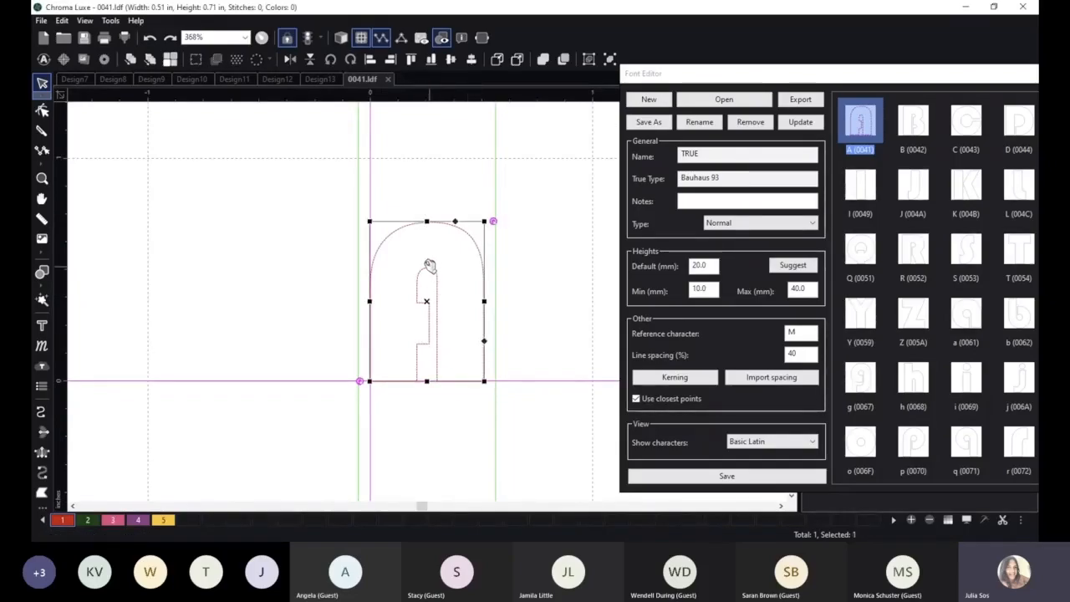
left_click(43, 59)
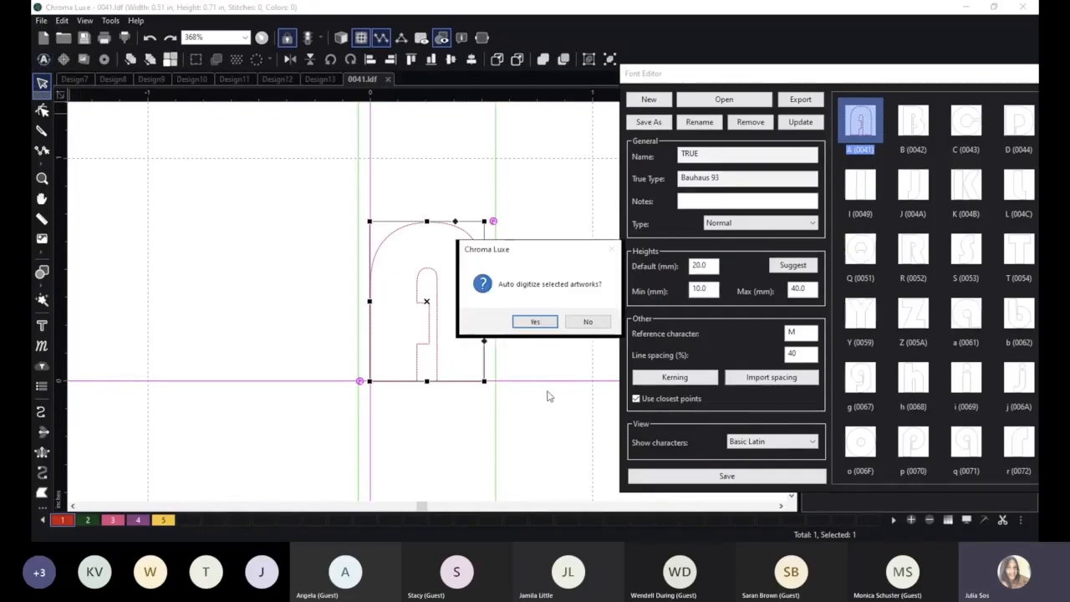
left_click(533, 321)
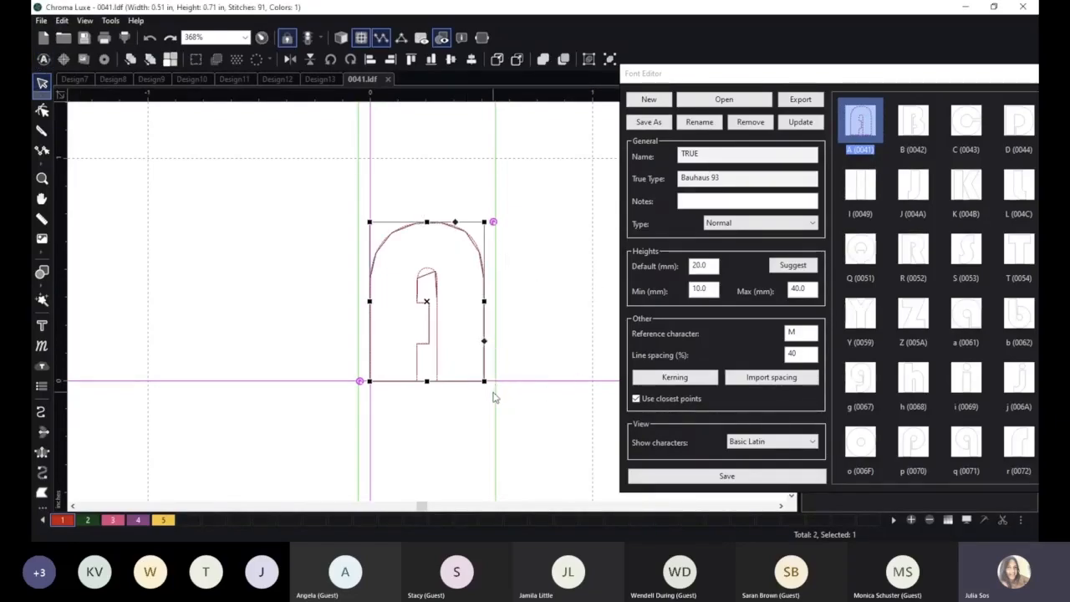
Convert the digitized A to Complex Fill and turn on the 3D stitch view.
right_click(469, 235)
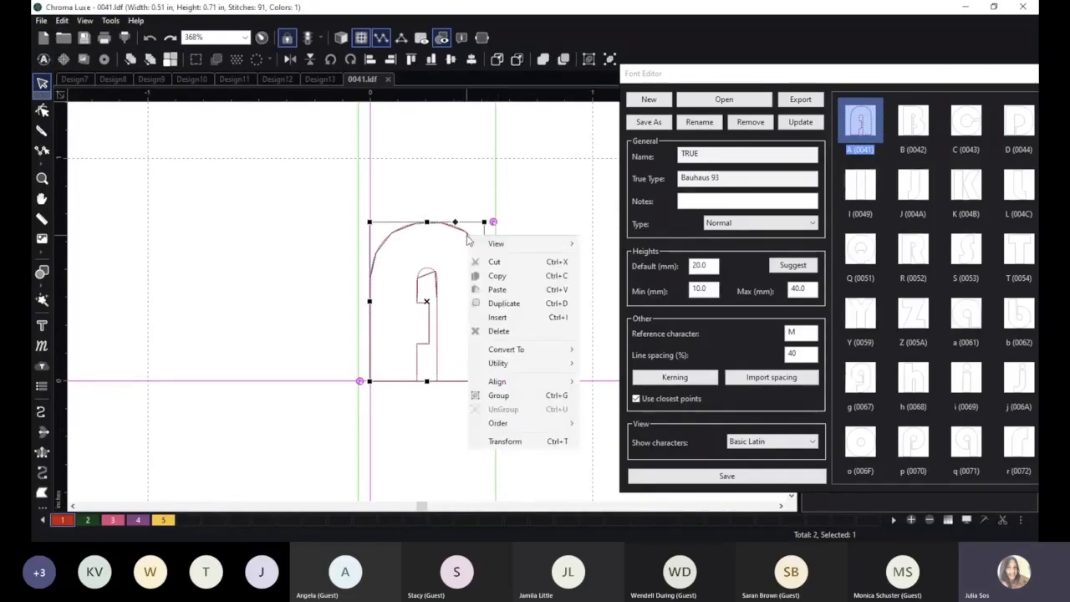
mouse_move(544, 348)
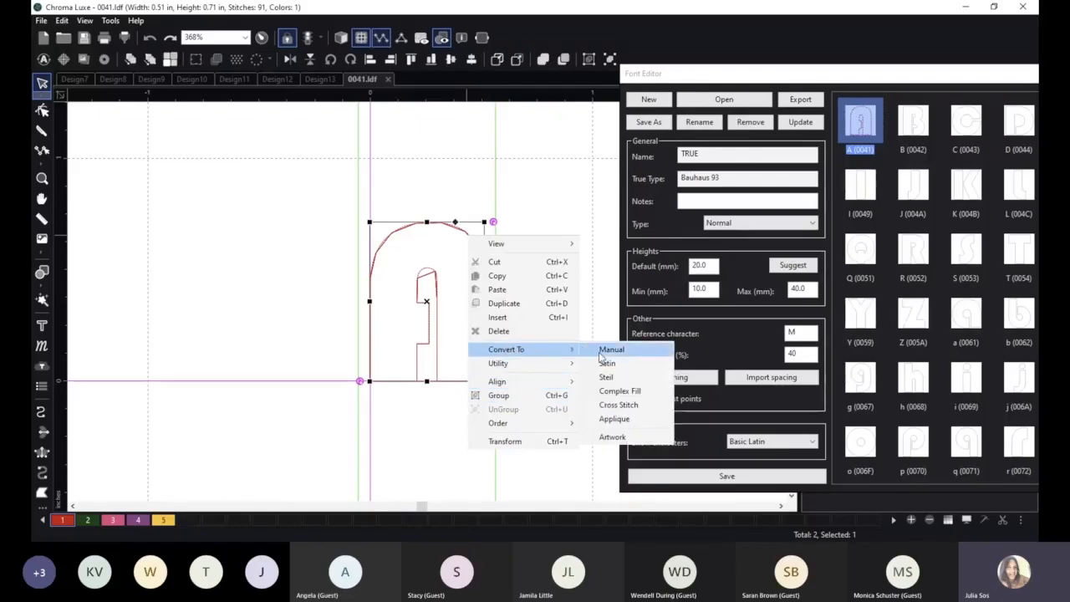
left_click(627, 390)
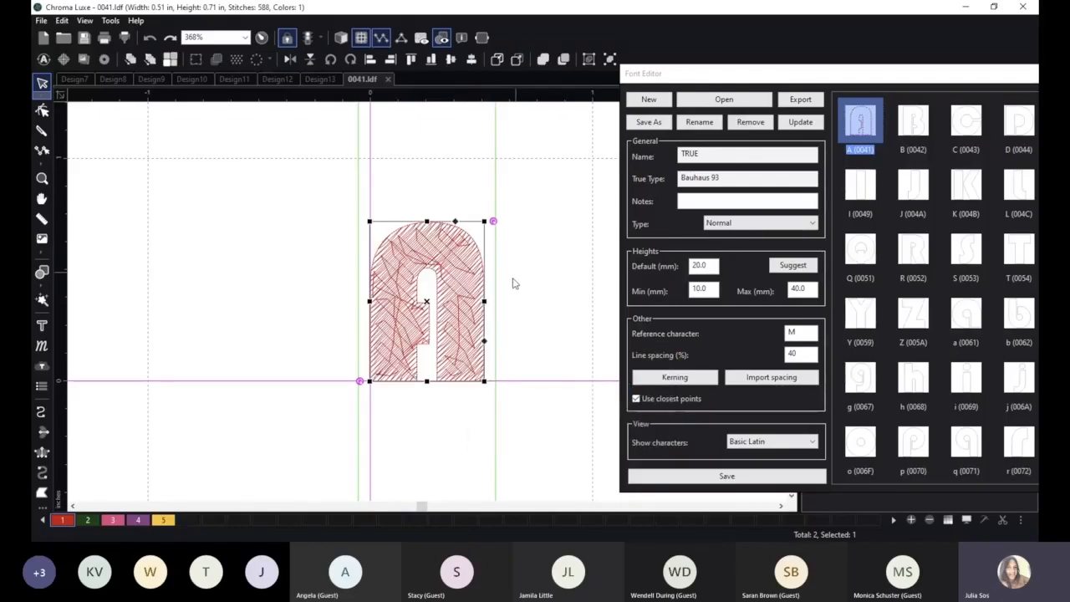
left_click(342, 38)
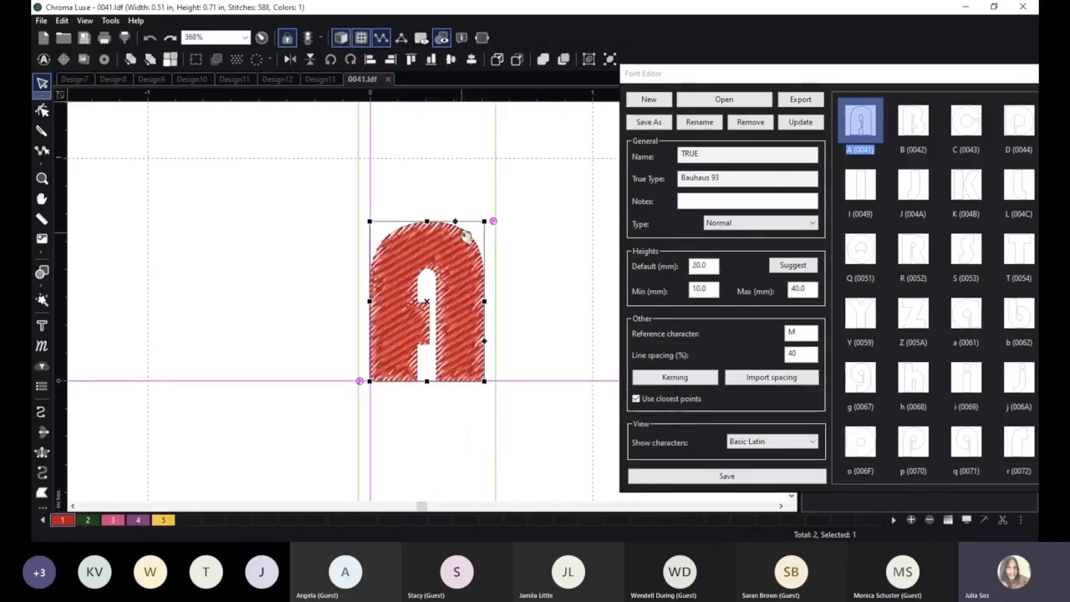
Convert the filled letter A to Steil stitches and save the character file.
right_click(464, 235)
mouse_move(523, 347)
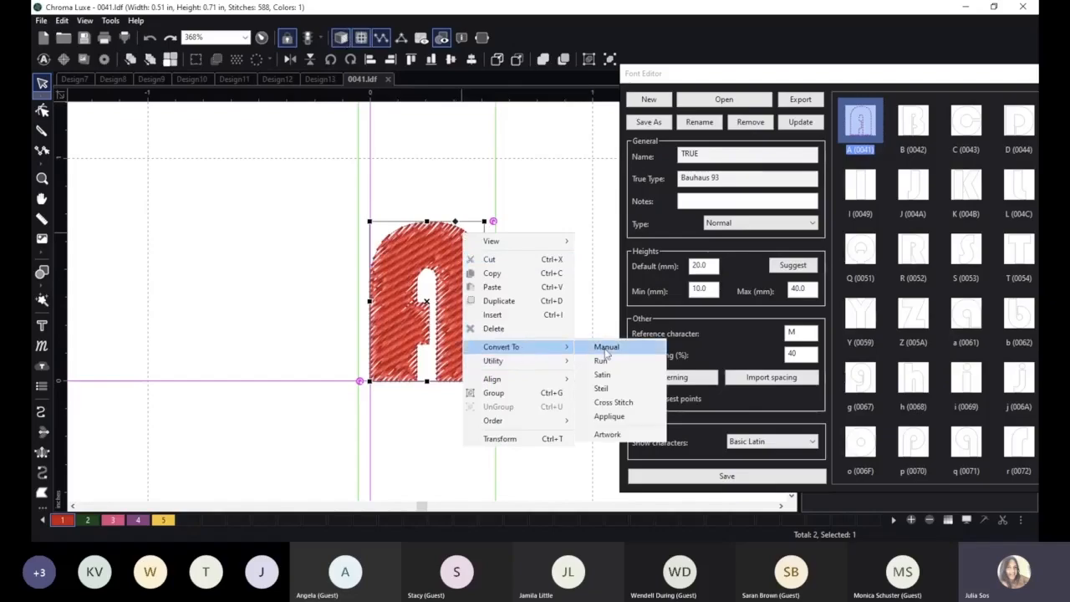
left_click(627, 391)
scroll(535, 439, "down", 2)
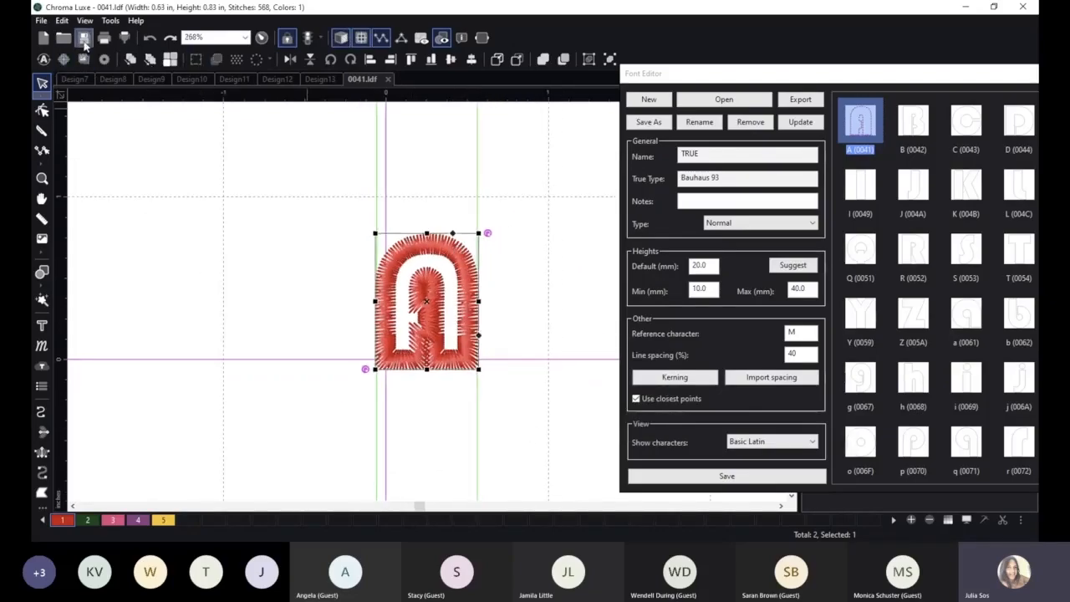
left_click(83, 38)
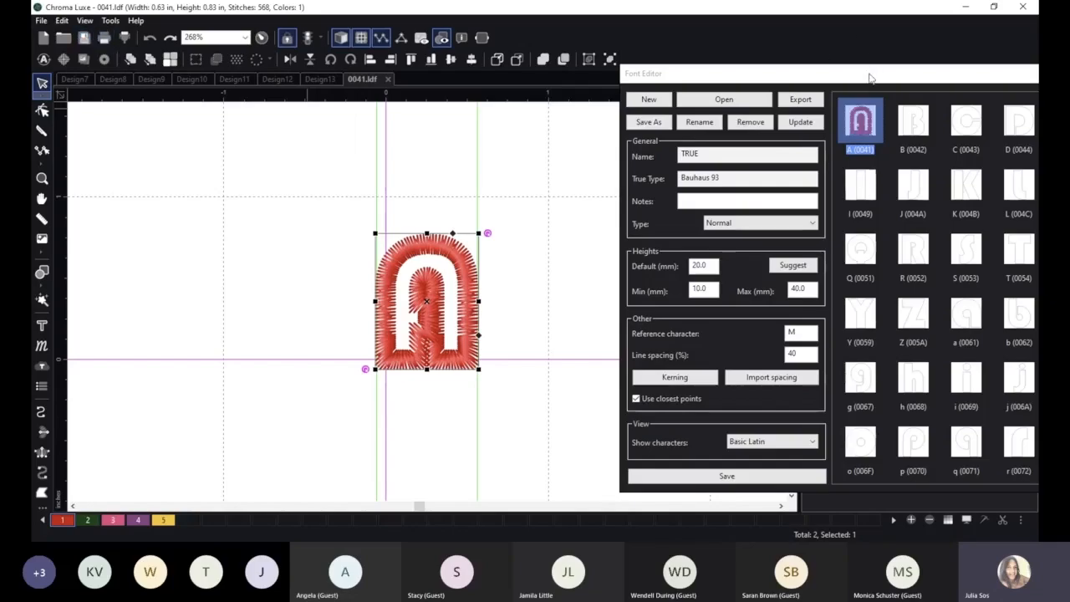
Set the TRUE font's reference character to A, save the font and close the Font Editor.
left_click_drag(867, 78, 531, 67)
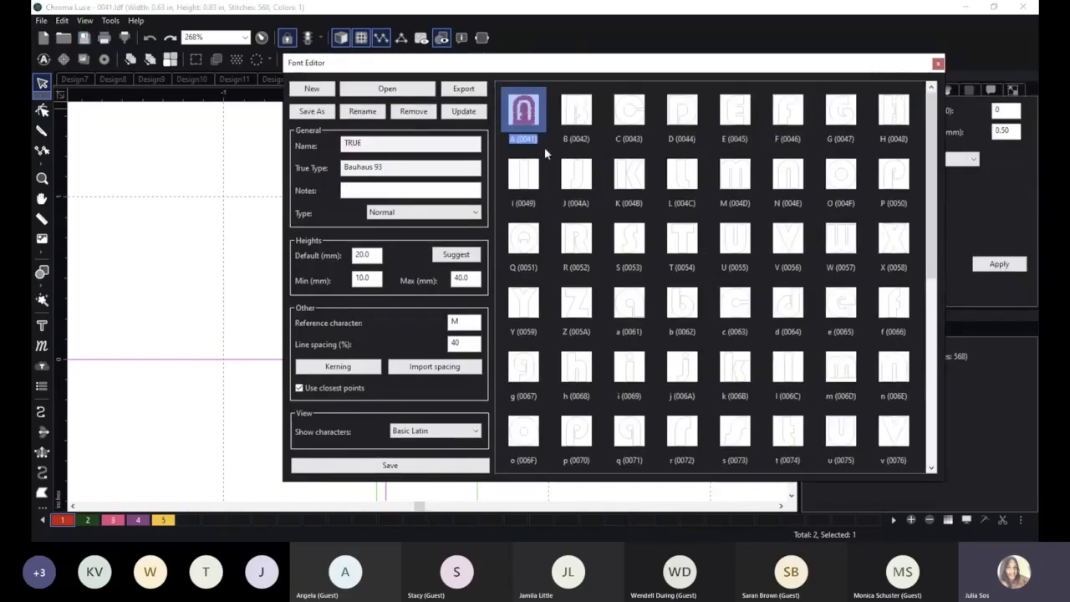
left_click(543, 152)
left_click(535, 117)
double_click(452, 323)
type("A")
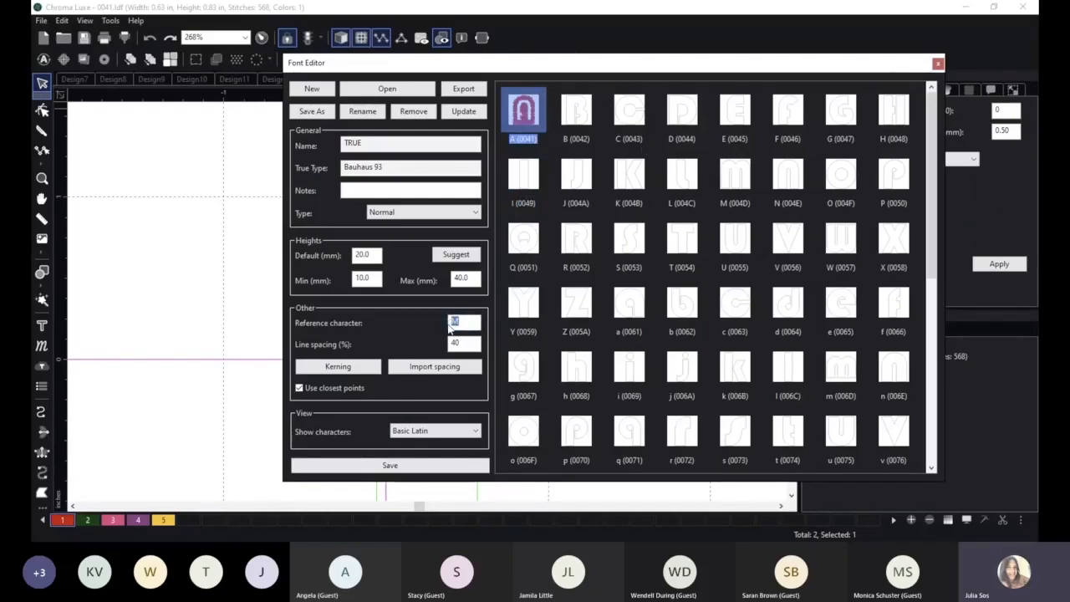
left_click(357, 472)
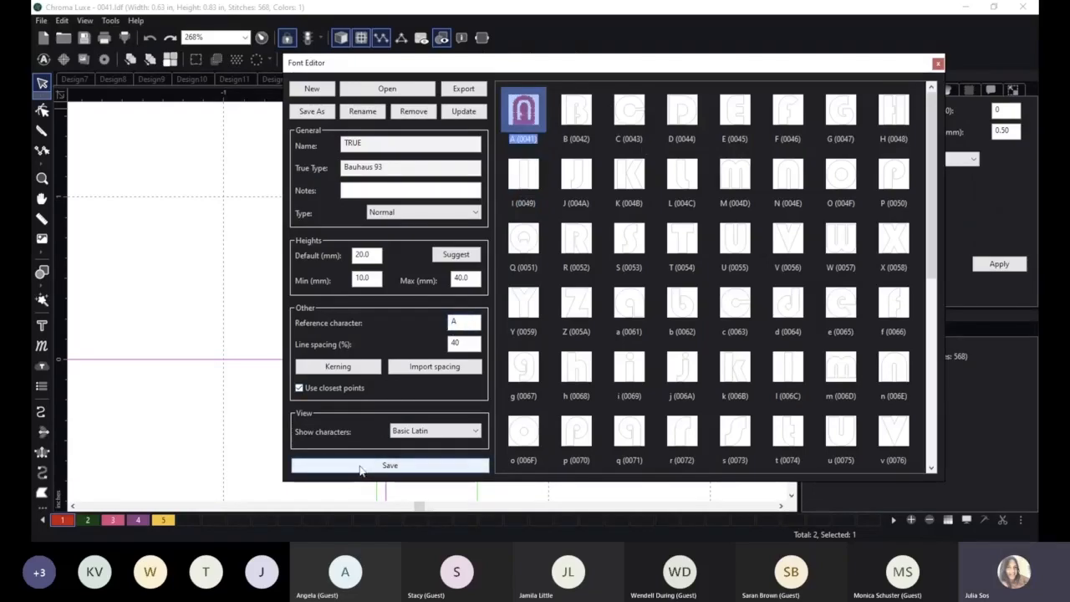
left_click(937, 64)
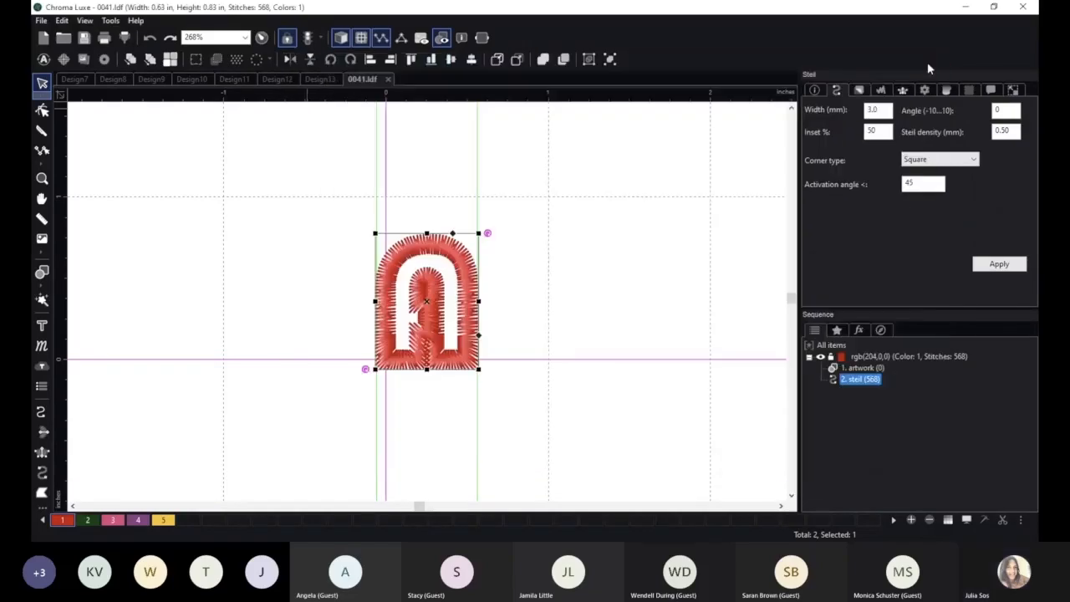
Add a text object A above and to the right of the stitched A and set its font to True.
left_click(42, 326)
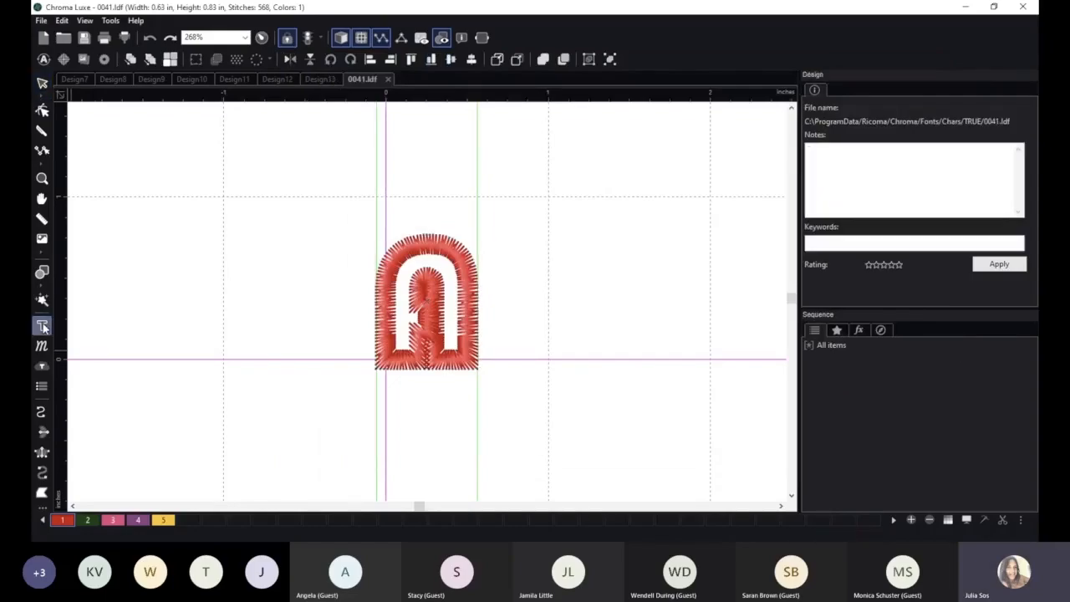
left_click(561, 226)
type("A")
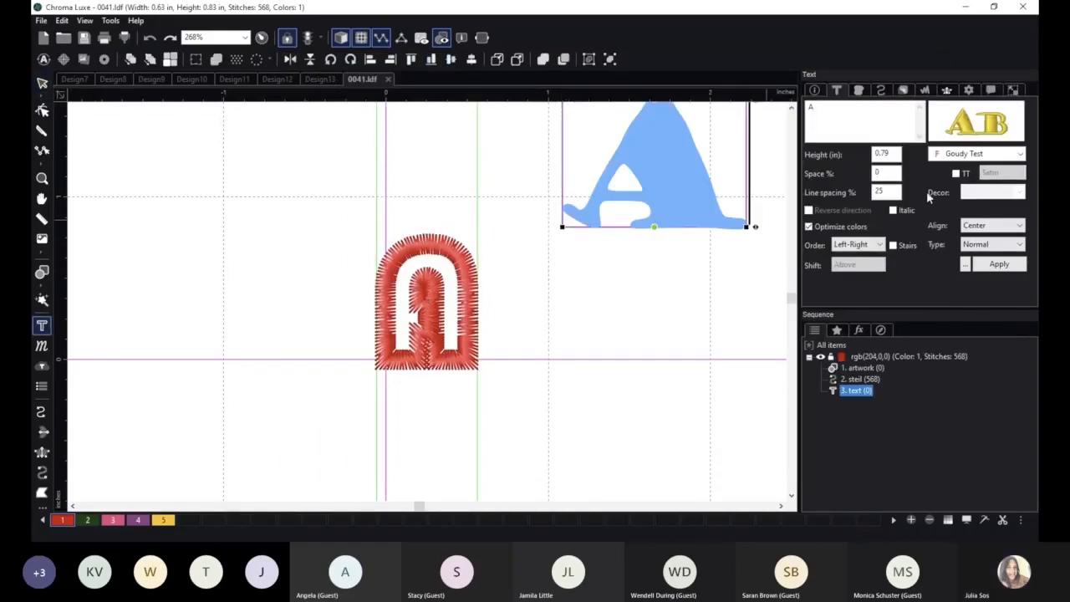
left_click(967, 130)
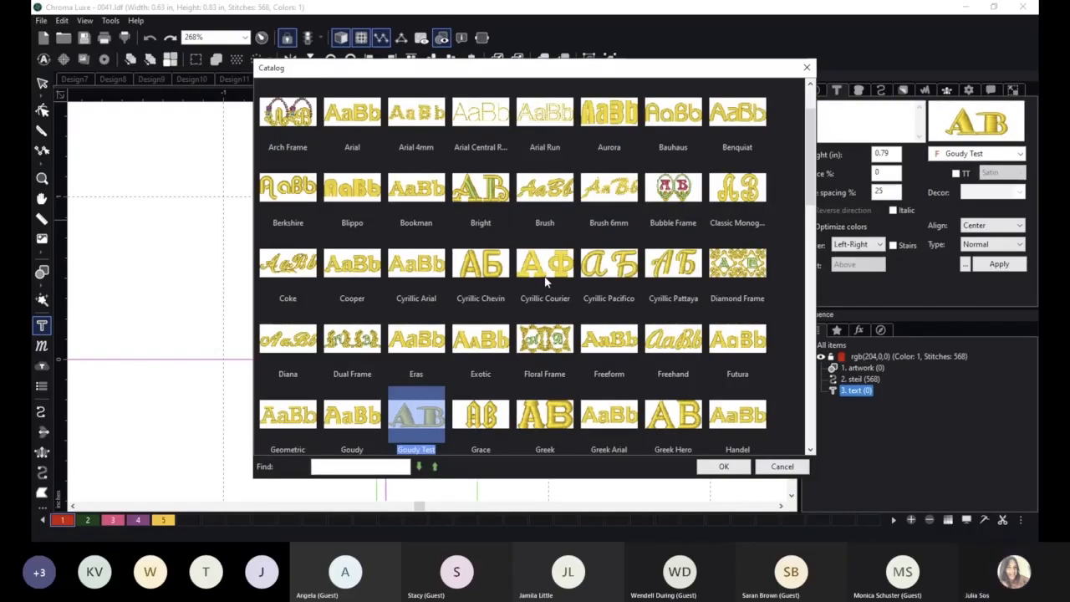
scroll(544, 280, "down", 3)
scroll(544, 278, "down", 3)
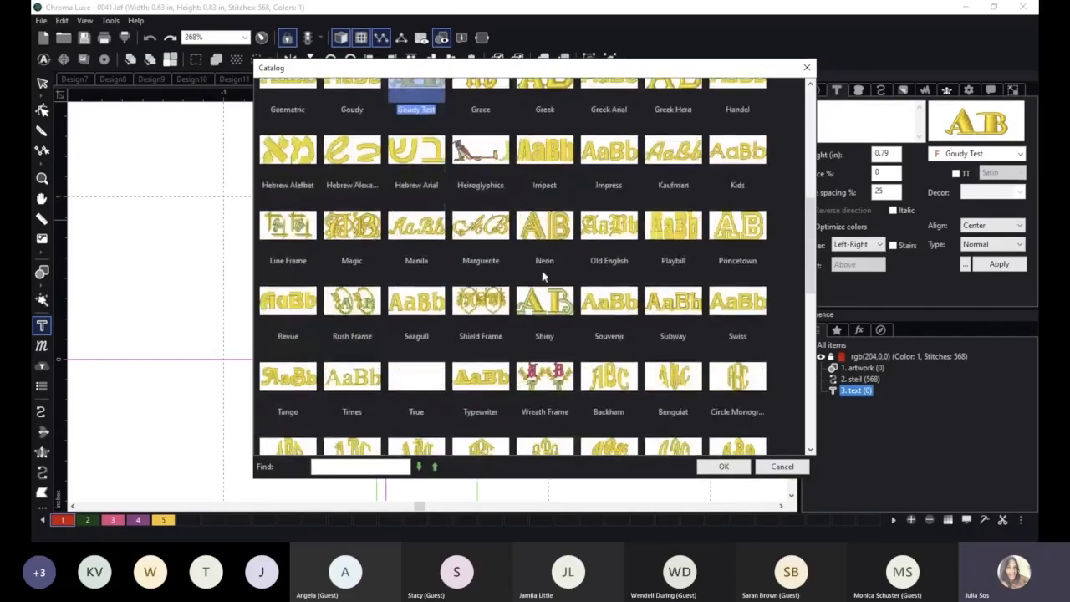
left_click(418, 285)
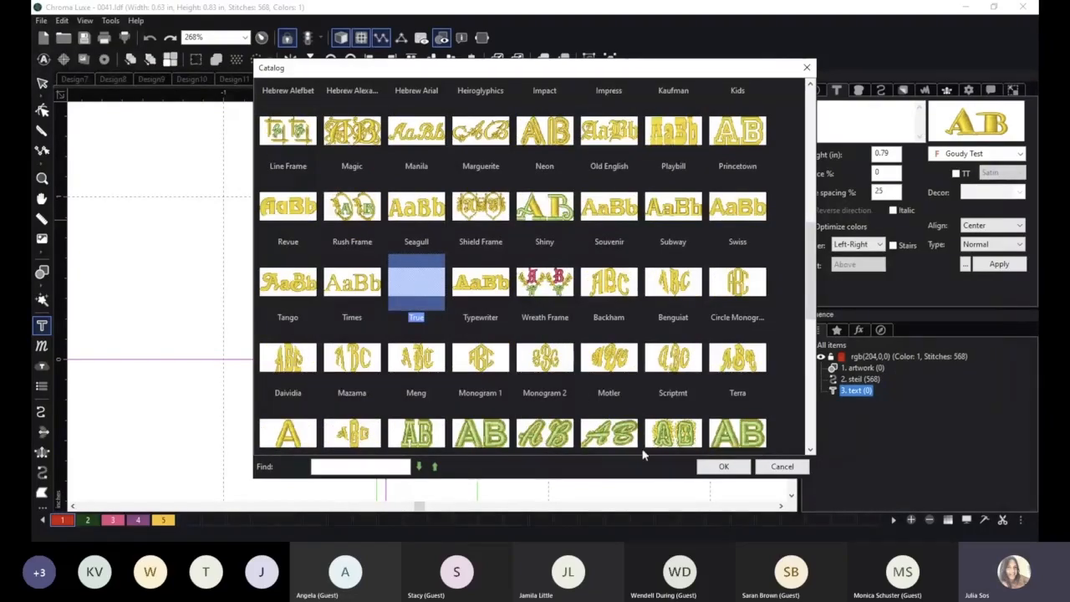
left_click(725, 467)
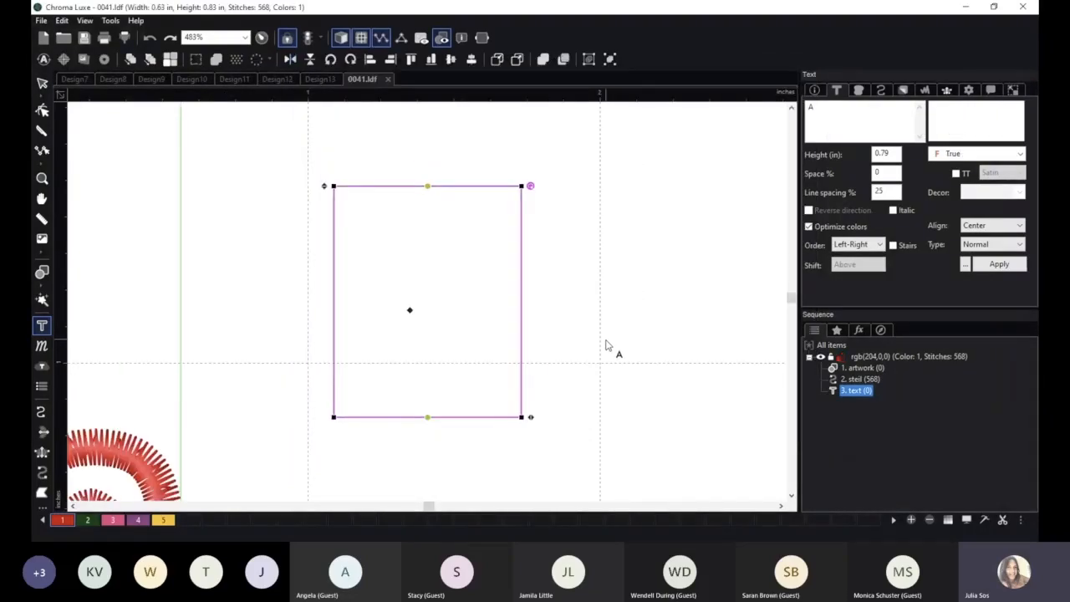
Examine the catalog entries around the True font, keeping True as the text's font.
left_click(961, 154)
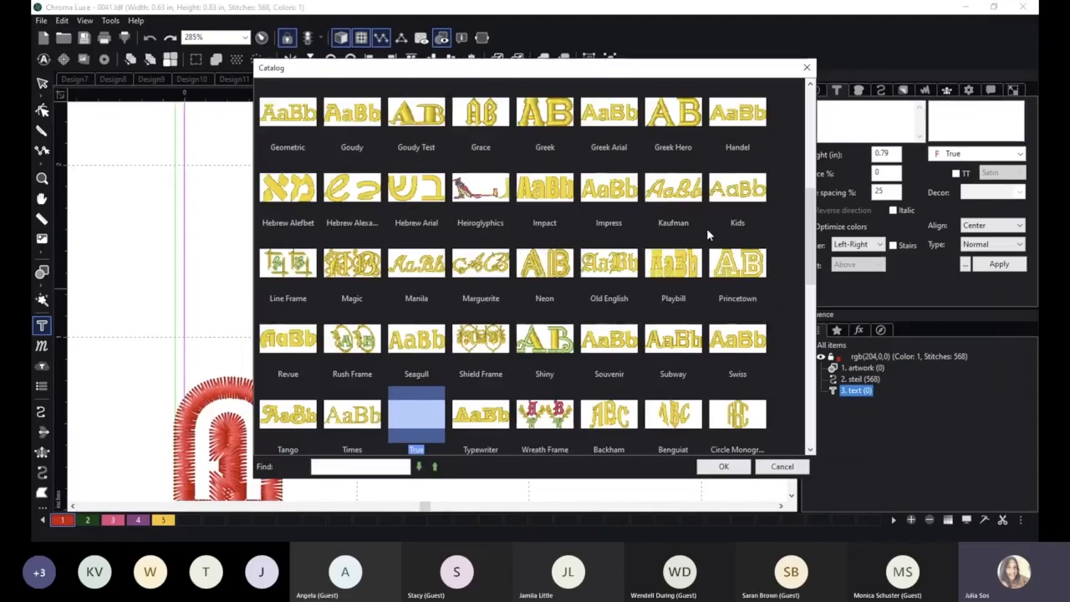
scroll(482, 358, "down", 1)
scroll(482, 358, "down", 1)
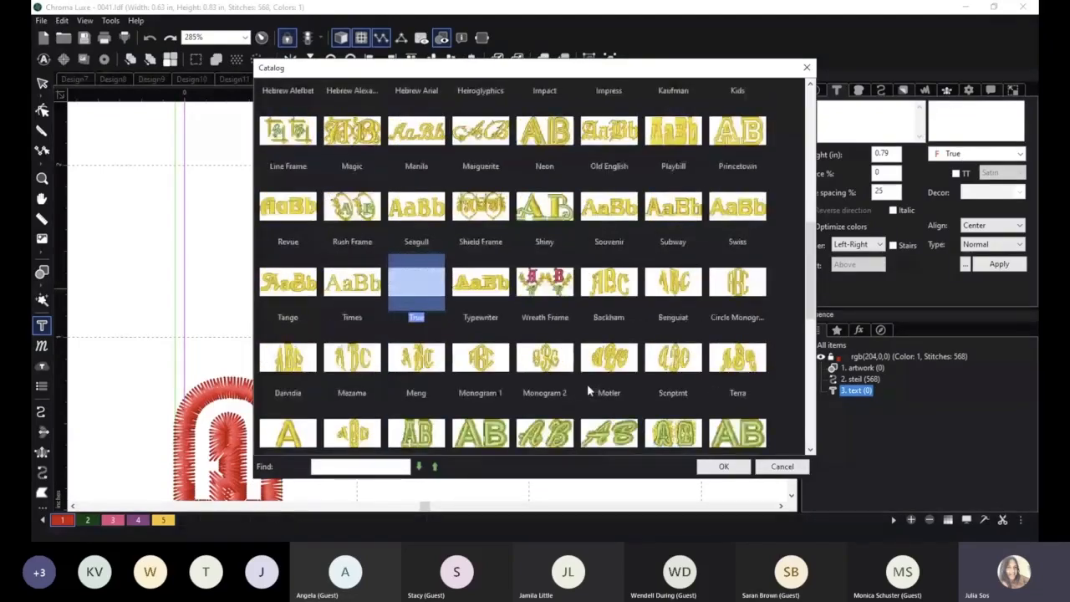
scroll(437, 325, "down", 1)
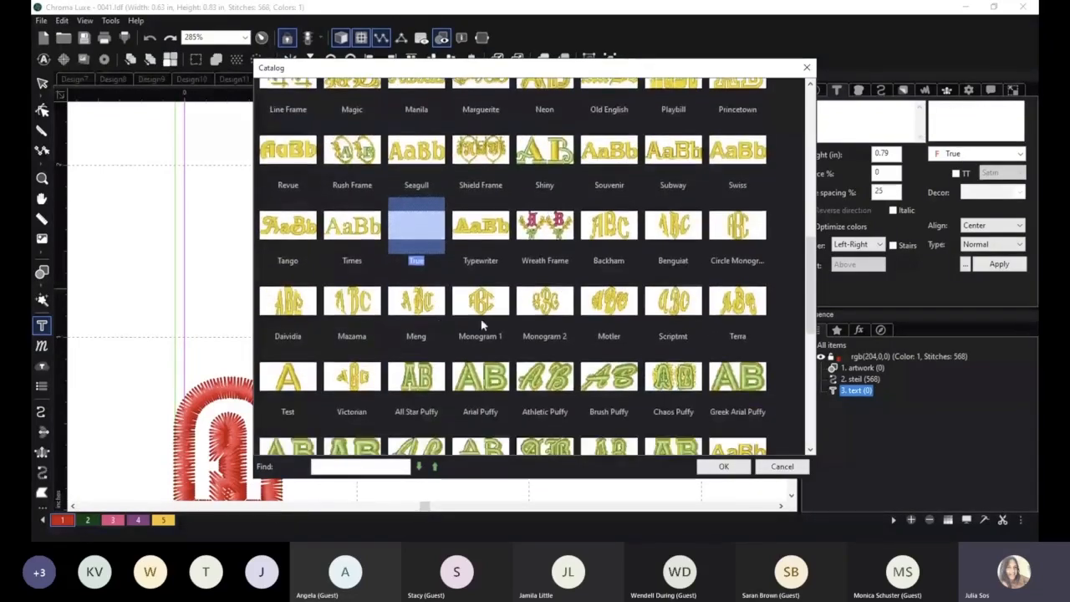
left_click(744, 468)
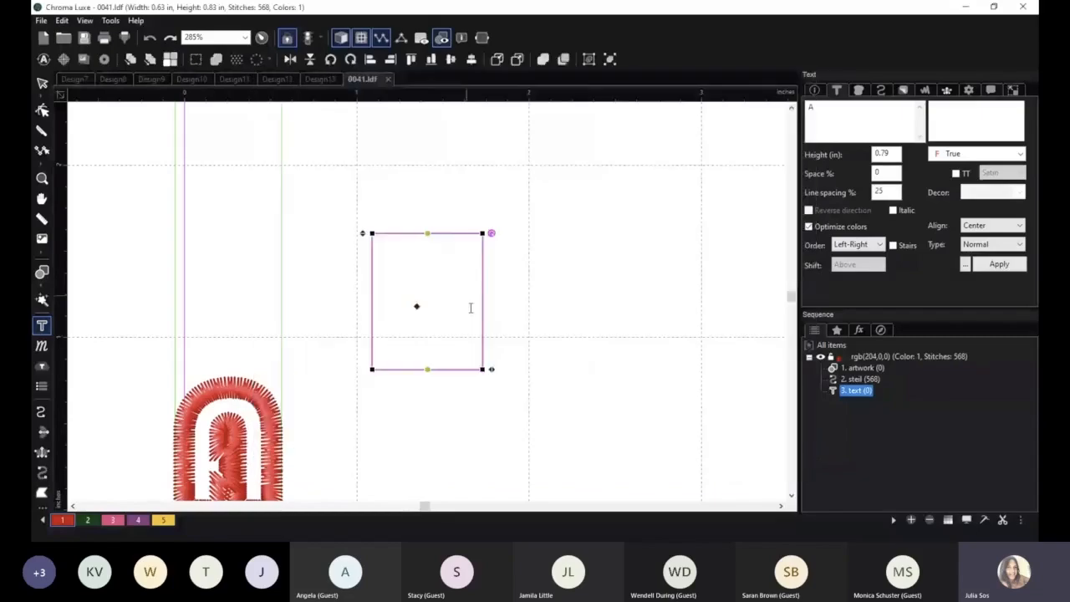
Create a new blank design and add the text APP above and to the left of its centre.
scroll(470, 306, "down", 2)
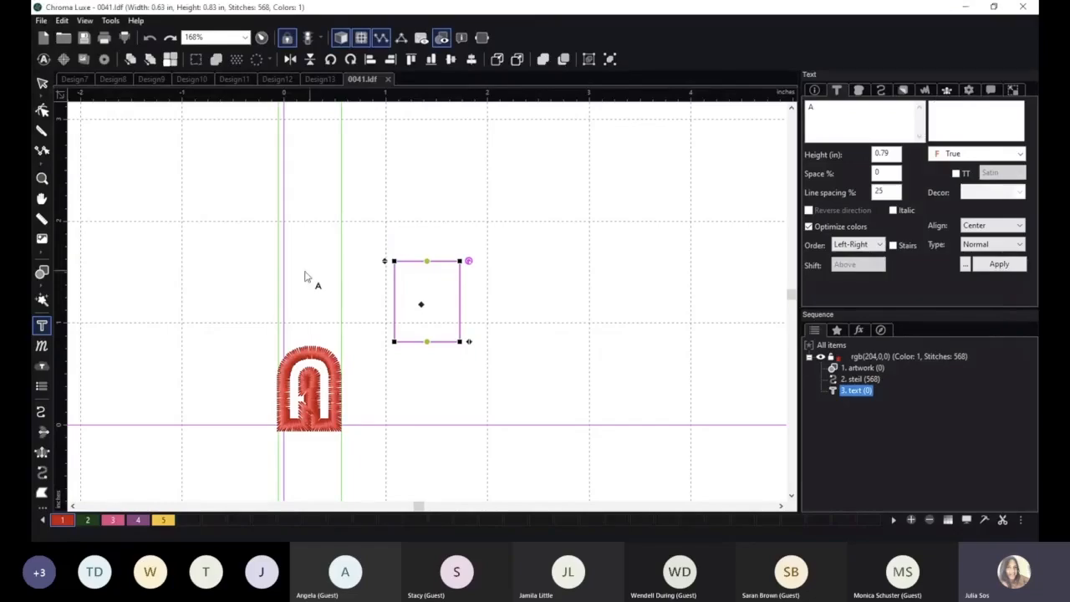
left_click(42, 20)
left_click(55, 34)
left_click(41, 325)
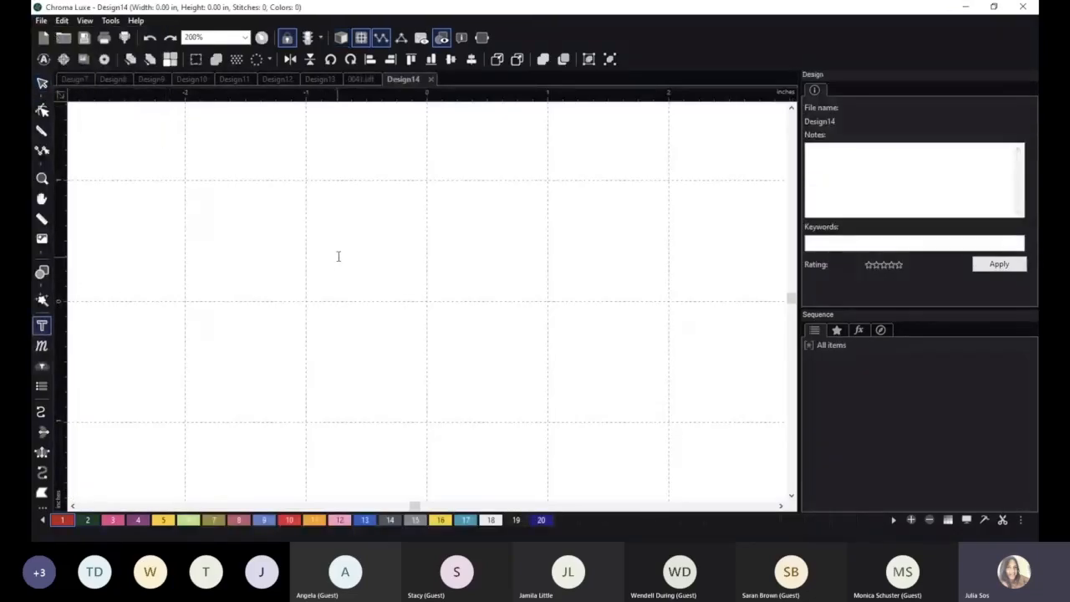
left_click(346, 255)
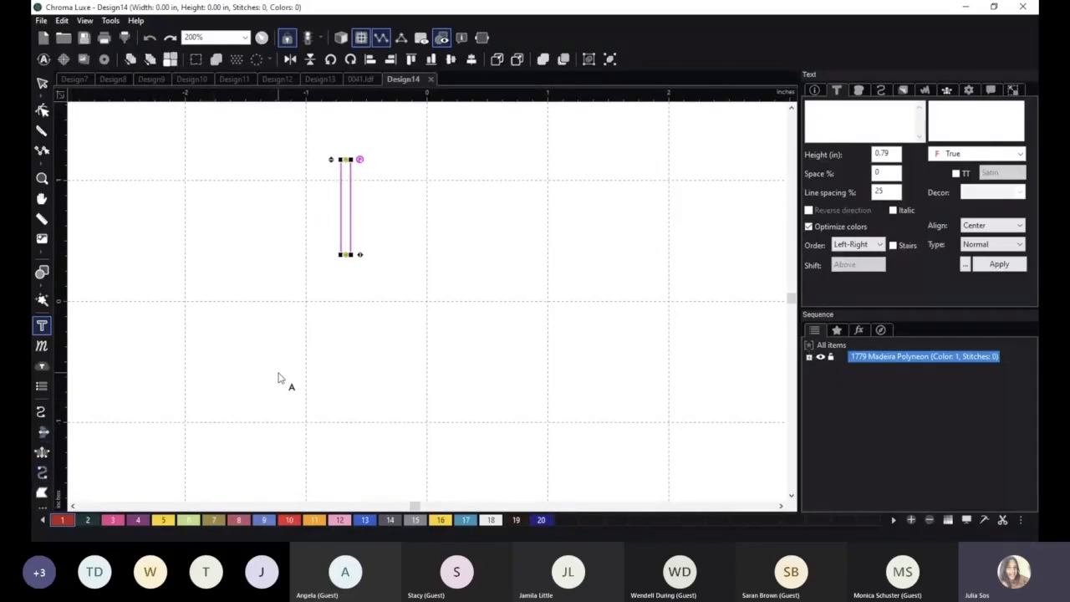
type("APP")
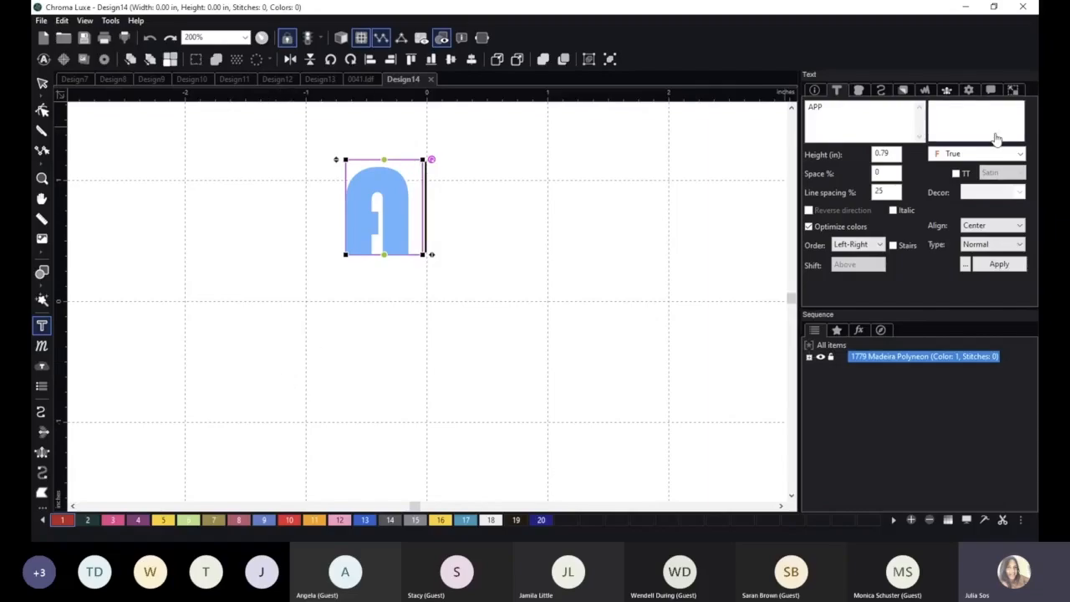
Set the APP text's font to Frank Applique from the font catalog.
left_click(966, 119)
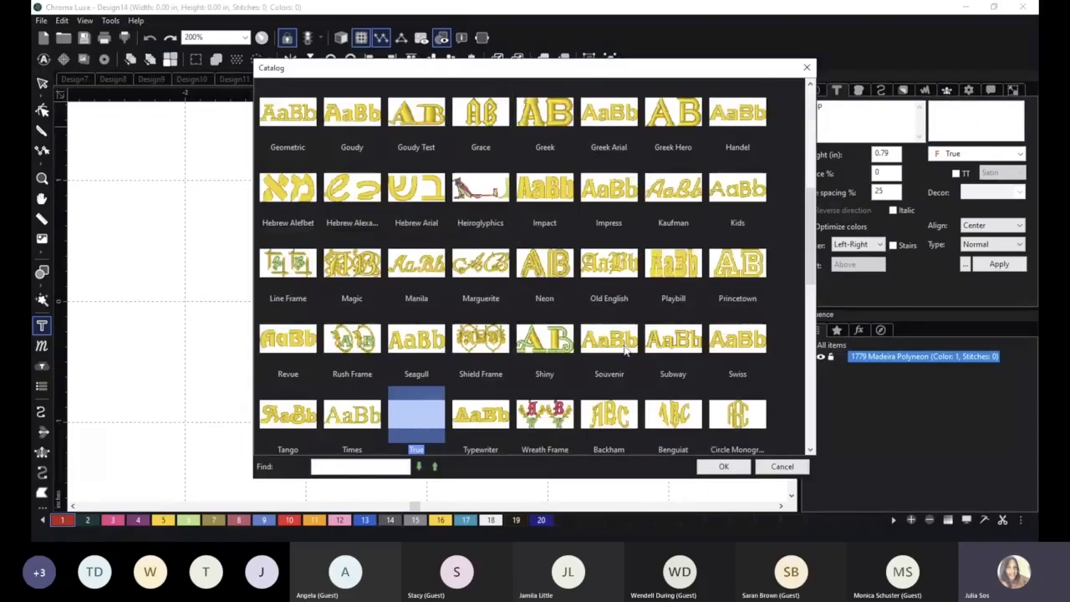
scroll(625, 349, "down", 10)
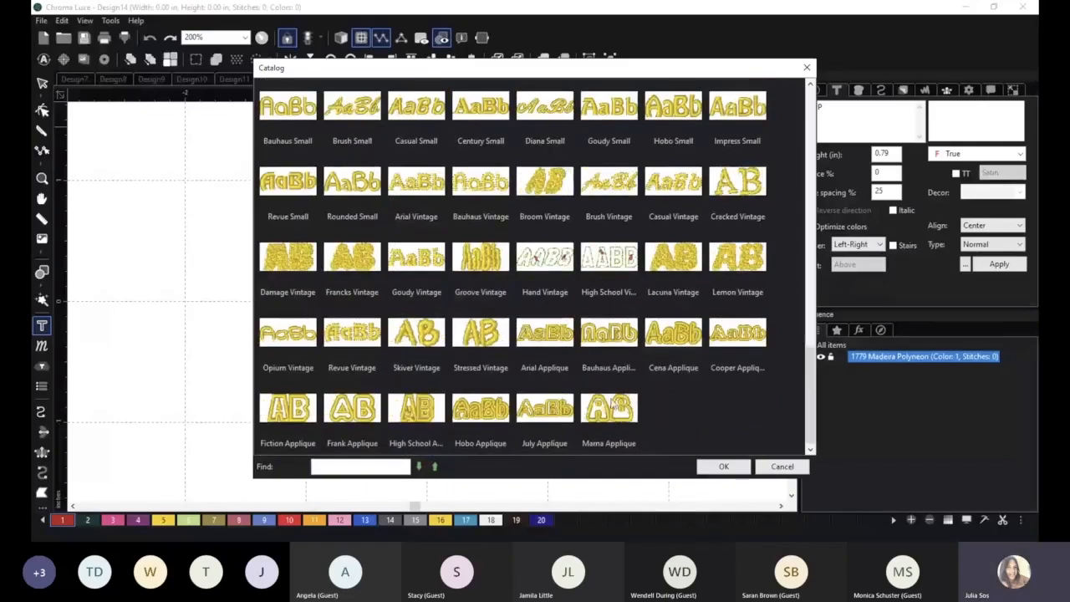
left_click(363, 417)
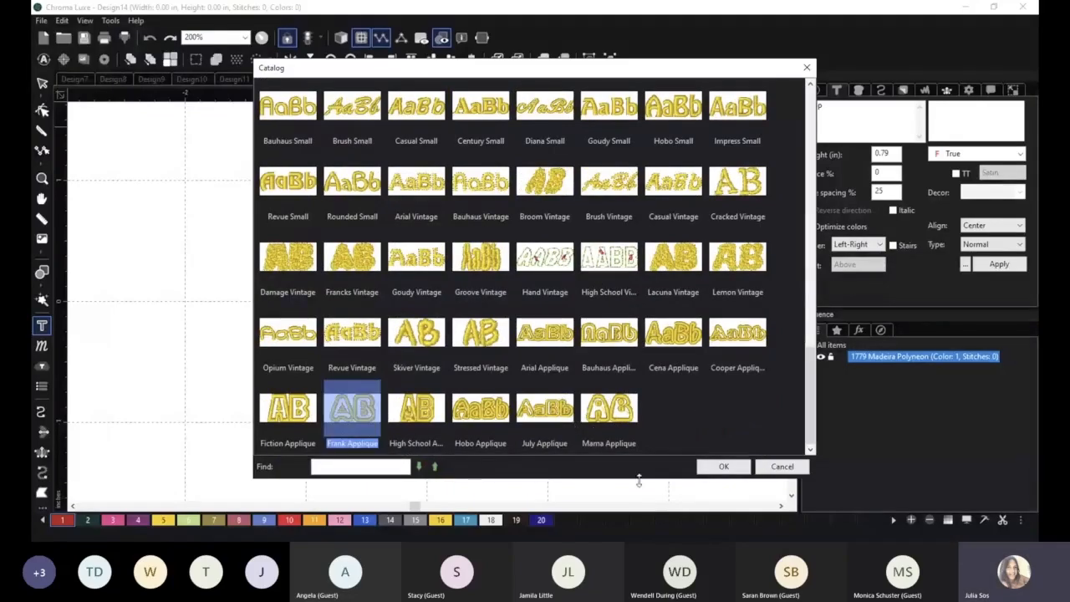
left_click(721, 468)
scroll(754, 329, "up", 2)
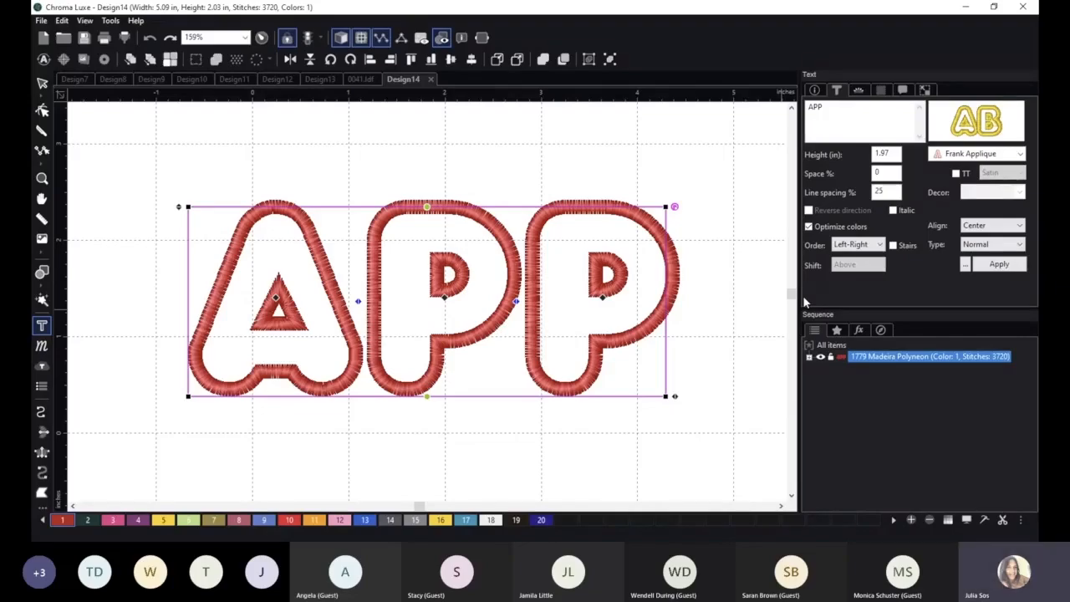
left_click(967, 471)
scroll(179, 266, "up", 4)
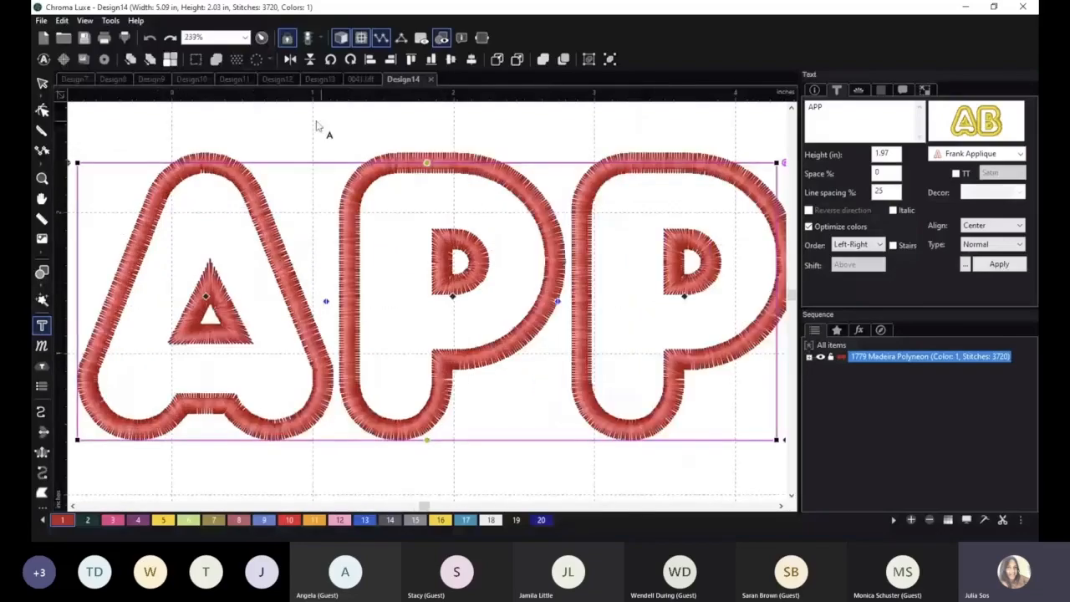
Enable color changes between the appliqué stages of the APP text and apply the setting.
key("Escape")
key("space")
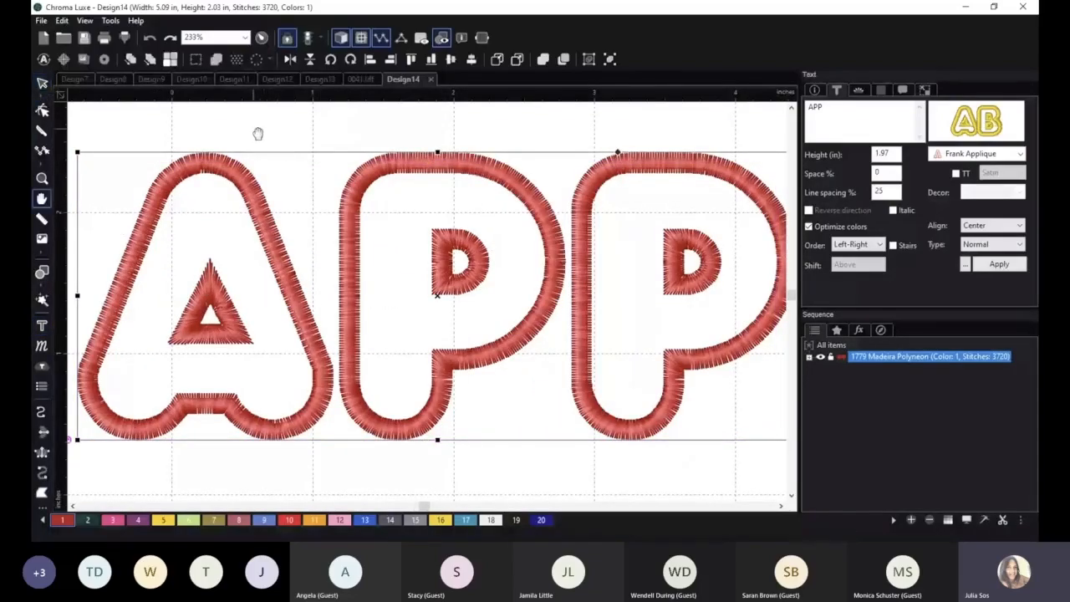
left_click_drag(257, 134, 464, 137)
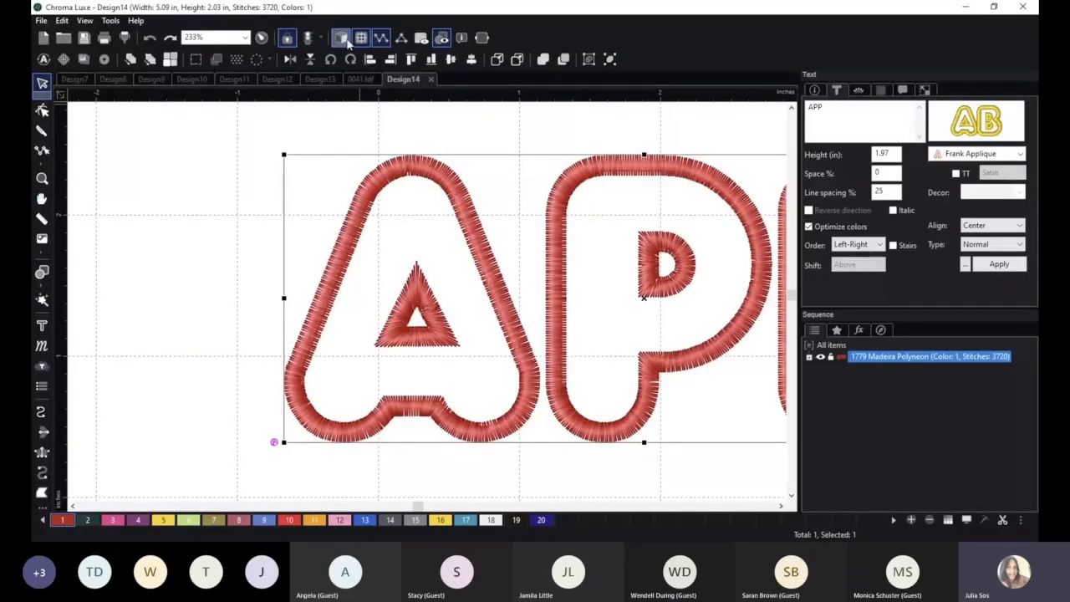
left_click(859, 90)
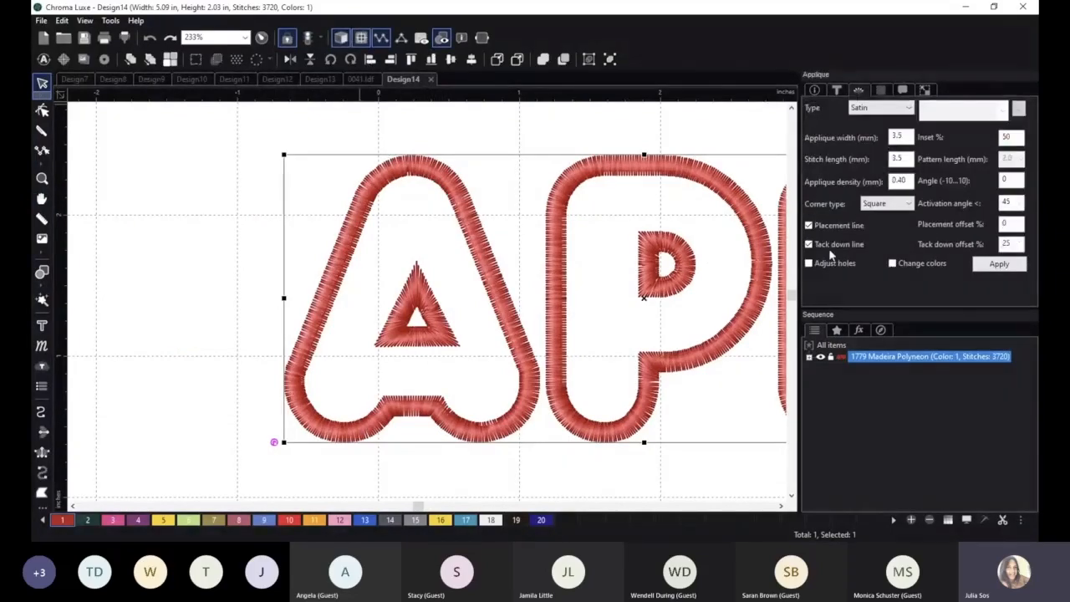
left_click(917, 262)
left_click(997, 263)
scroll(411, 134, "down", 2)
left_click(321, 129)
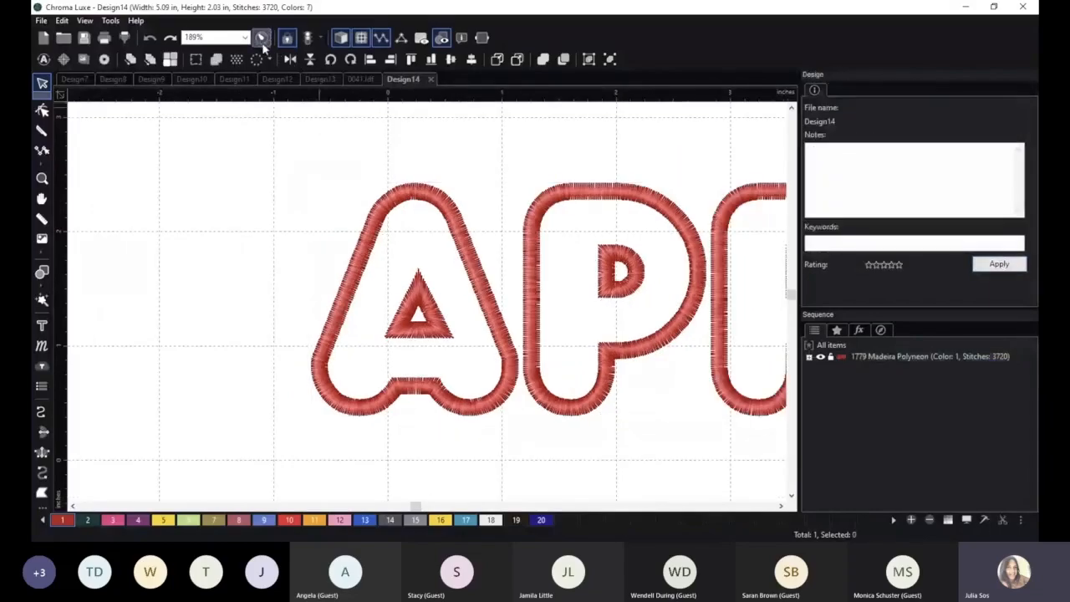
Examine the stitching order of the APP appliqué in the stitch simulation, from the A's placement and tack-down lines into the first P.
left_click(260, 38)
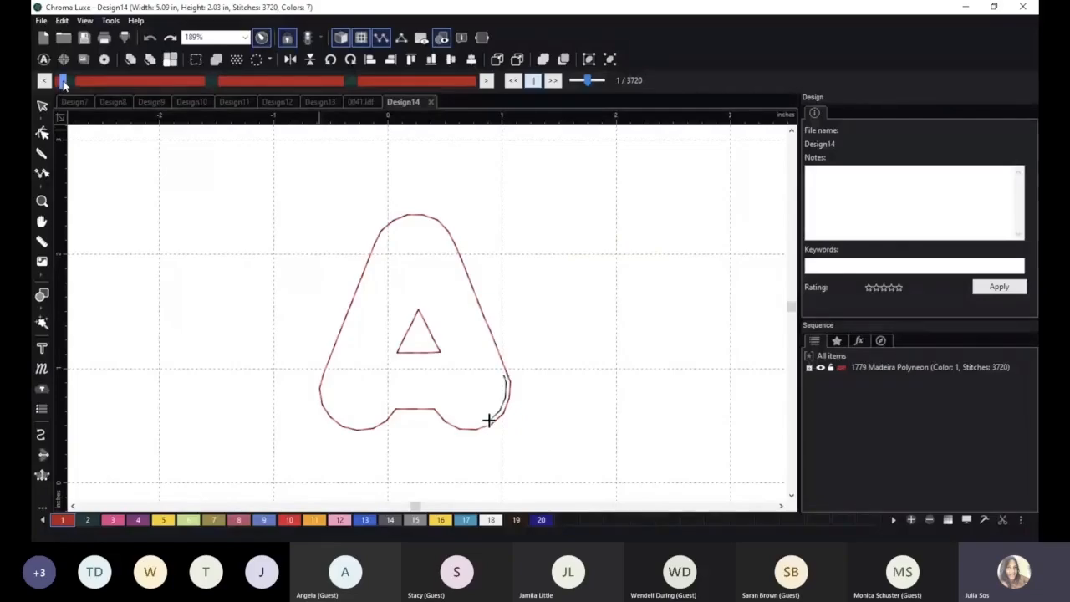
left_click_drag(62, 81, 70, 81)
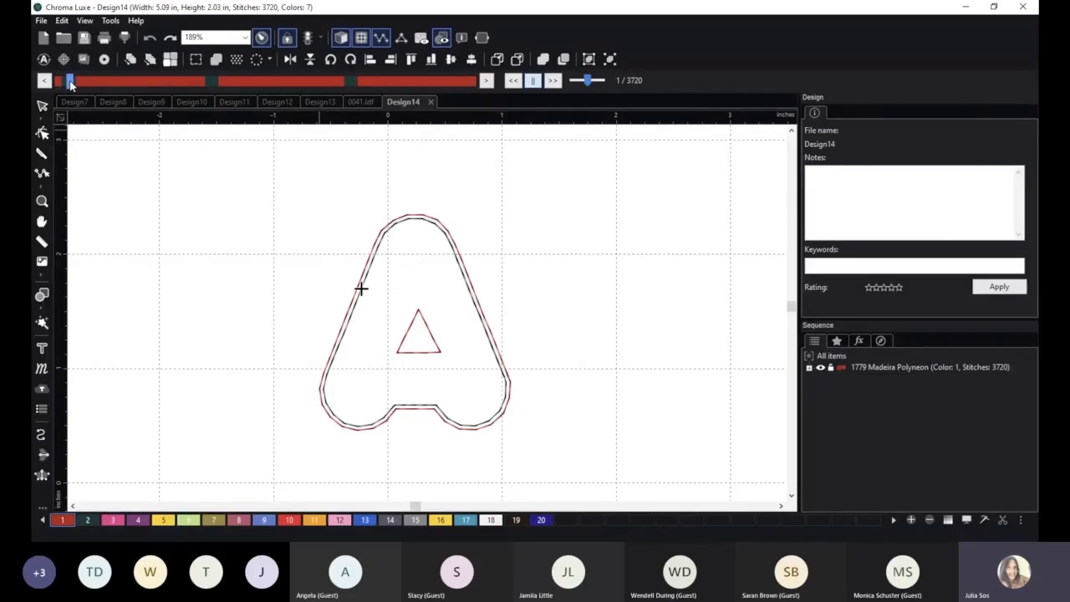
left_click_drag(71, 81, 227, 81)
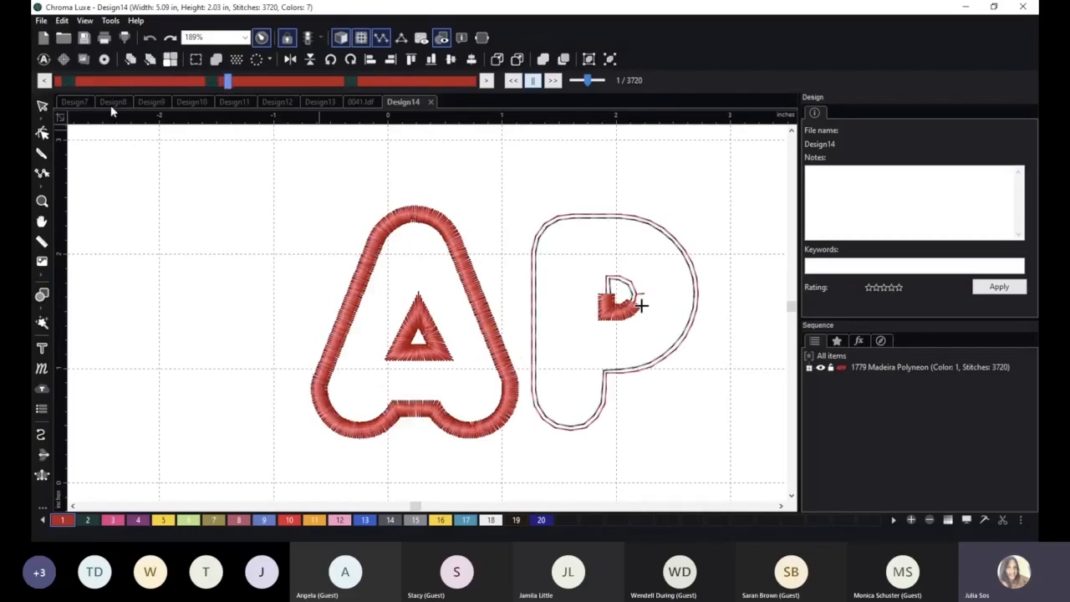
left_click(43, 105)
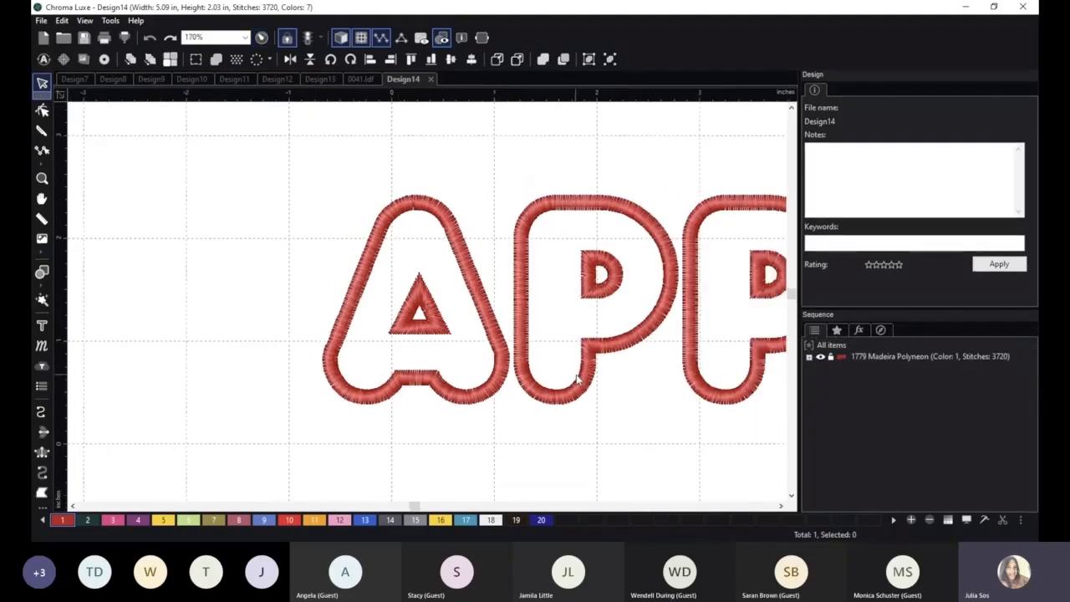
key("space")
left_click_drag(646, 388, 495, 366)
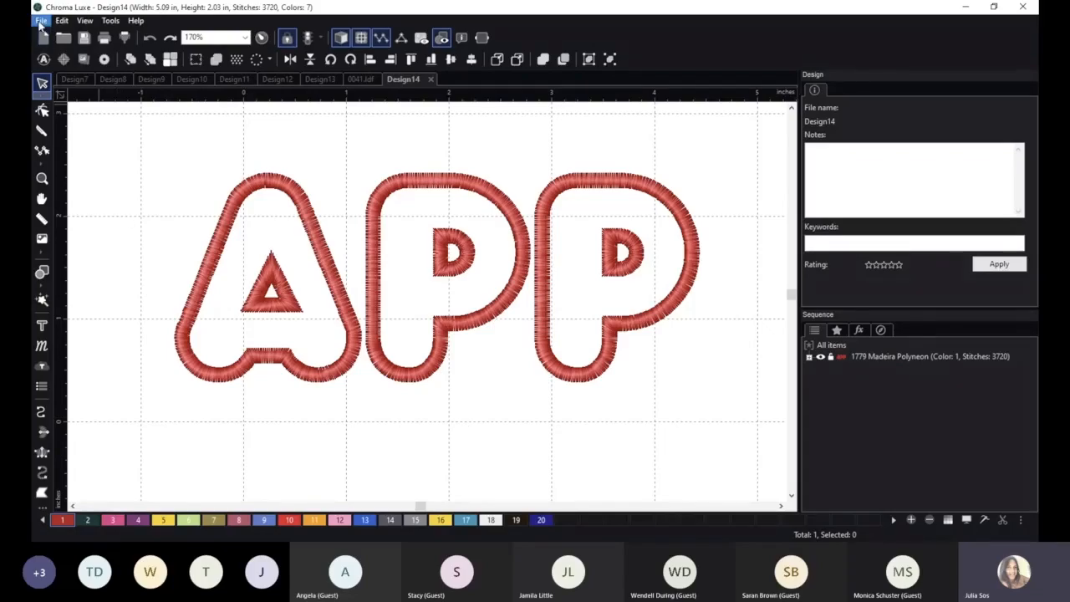
Create a new font named App in the Font Editor, initialized from the Bauhaus 93 TrueType font.
left_click(110, 20)
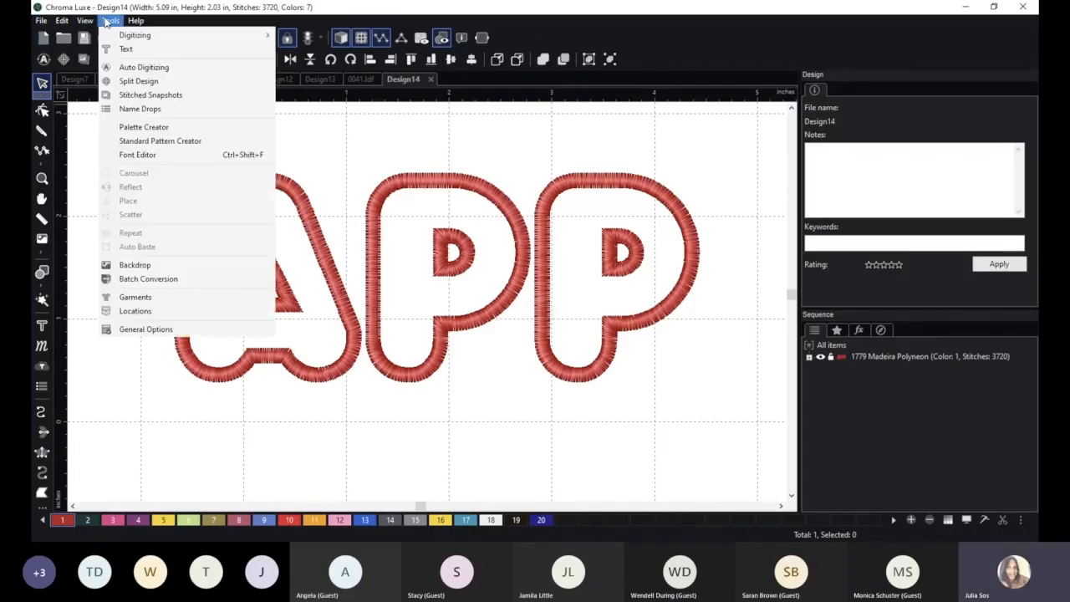
left_click(150, 154)
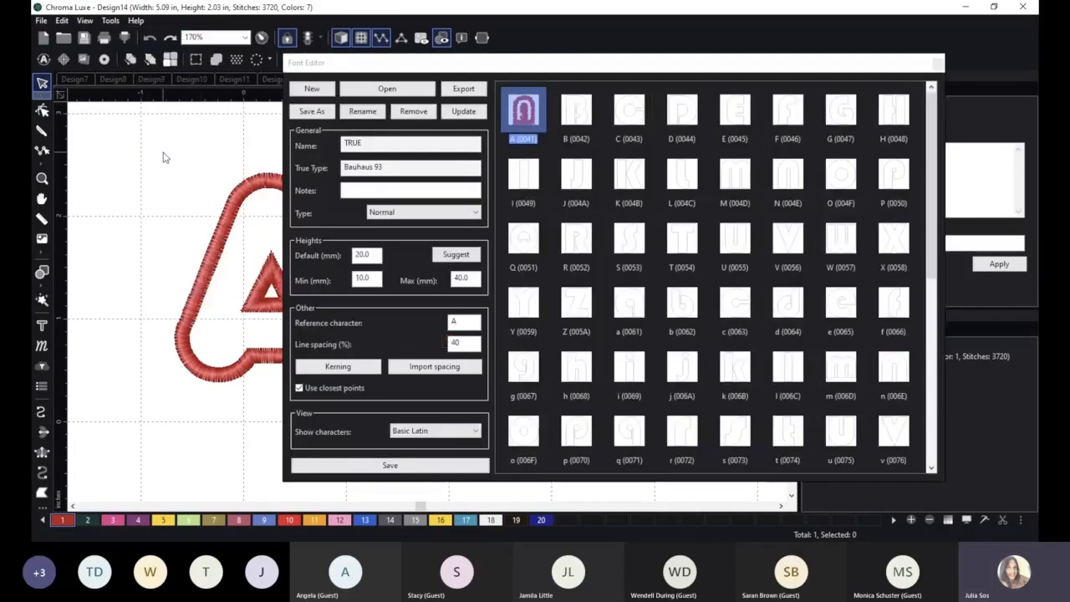
left_click(311, 88)
left_click(548, 252)
left_click(543, 273)
left_click(569, 227)
left_click_drag(518, 205, 498, 190)
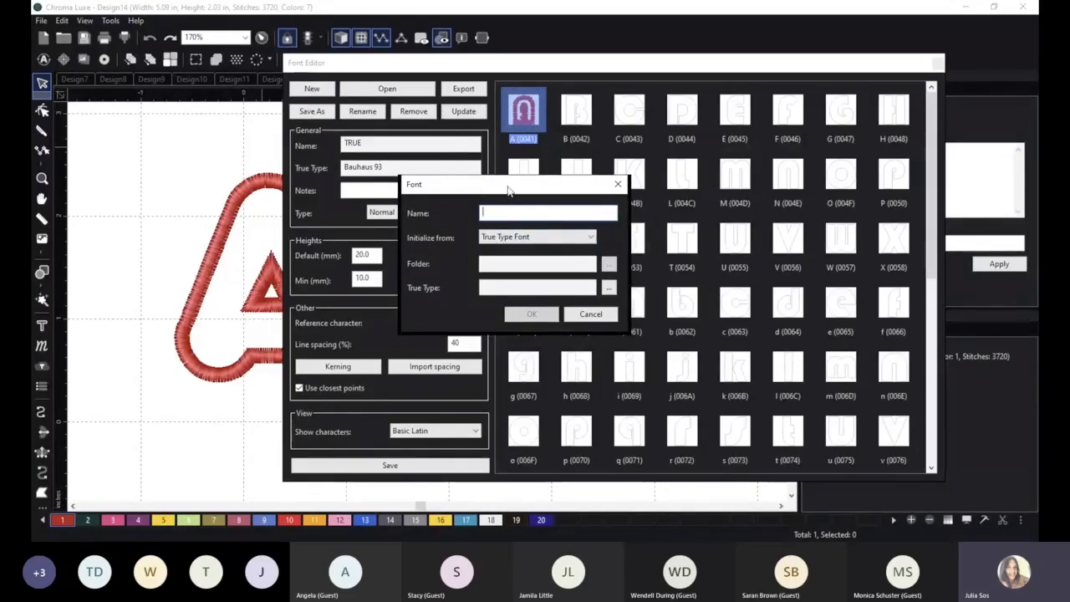
type("App")
left_click(609, 290)
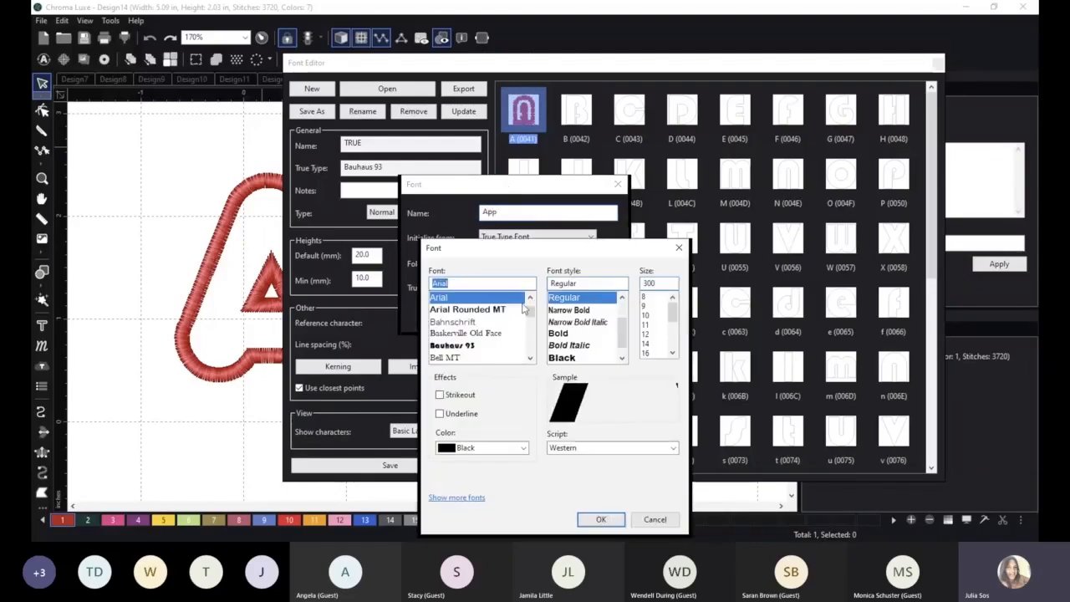
double_click(456, 346)
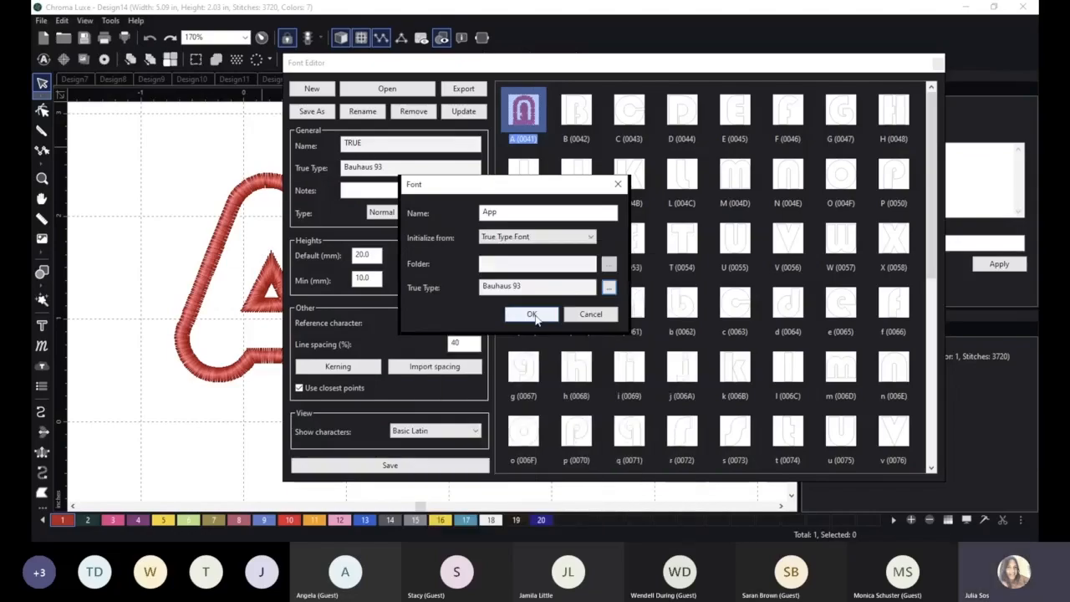
left_click(532, 315)
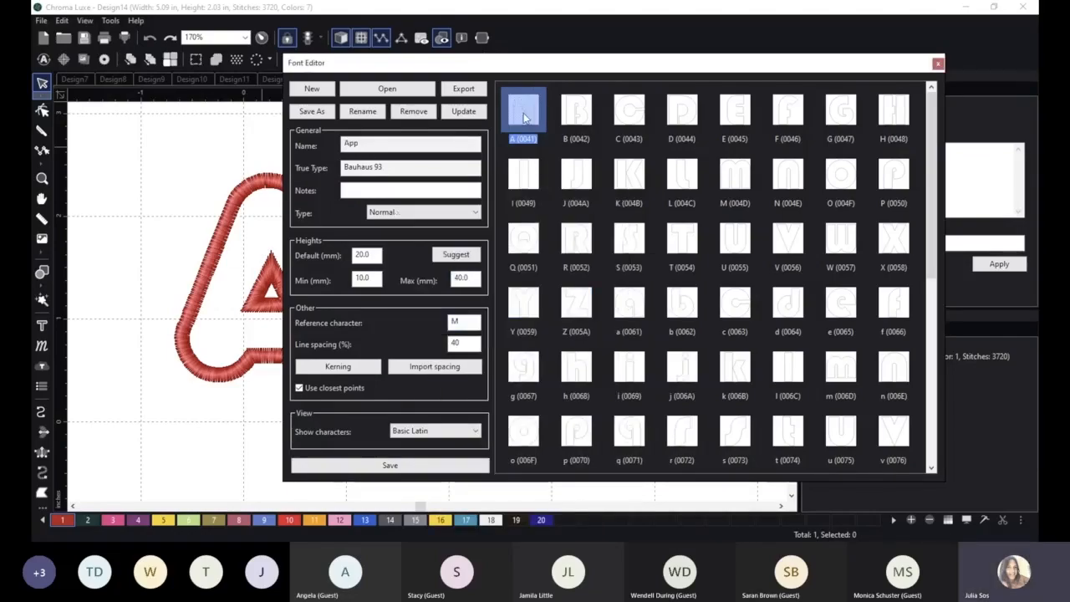
Open the App font's letter A, convert its outline to Applique and save the character file.
left_click_drag(435, 64, 707, 79)
left_click(421, 116)
right_click(419, 117)
mouse_move(494, 234)
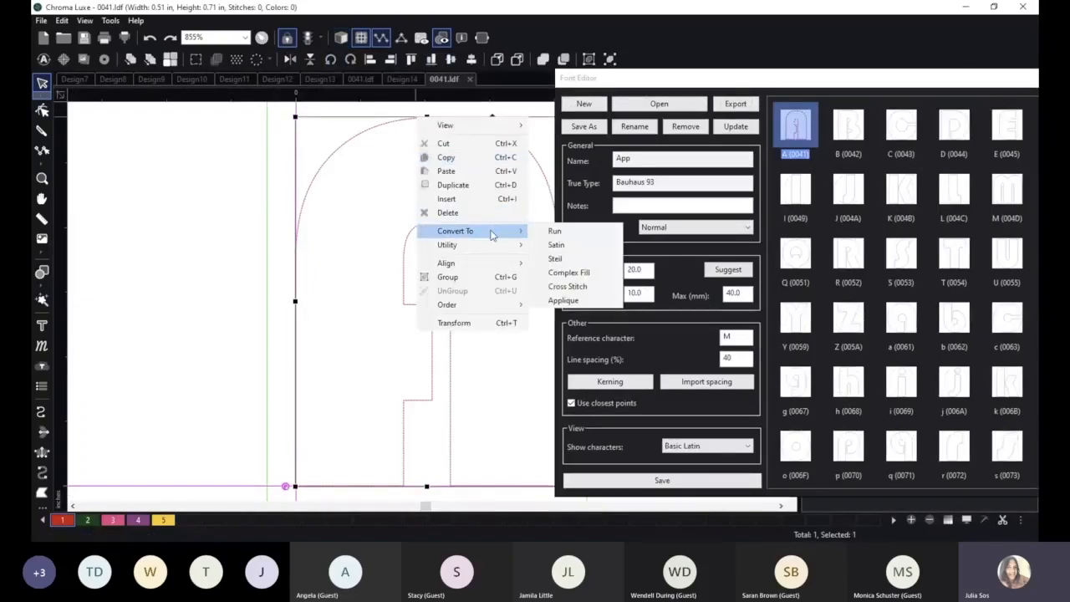
left_click(567, 302)
scroll(434, 283, "down", 3)
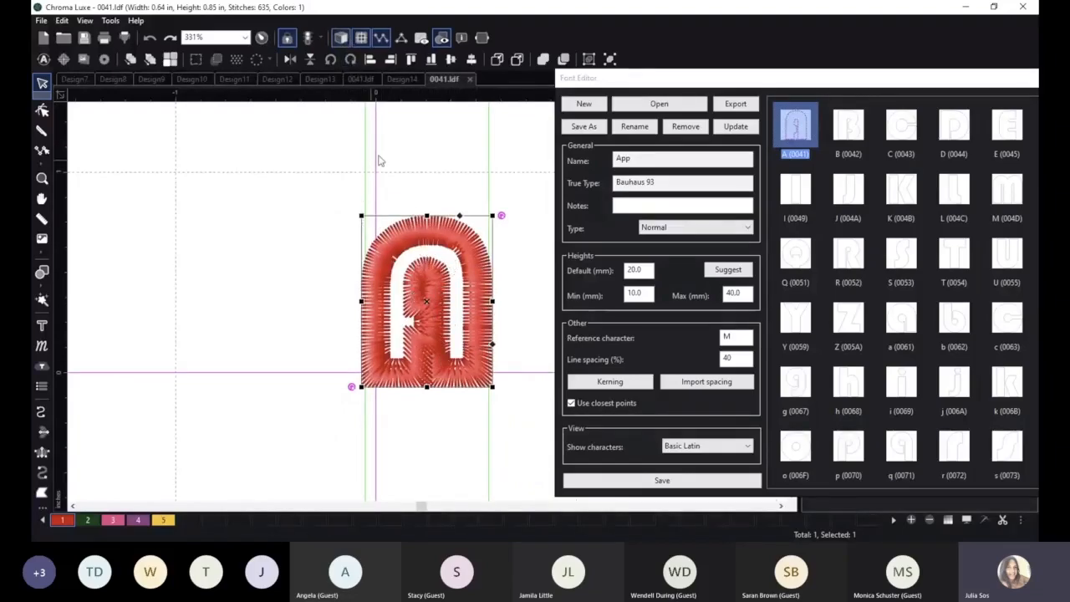
left_click(84, 37)
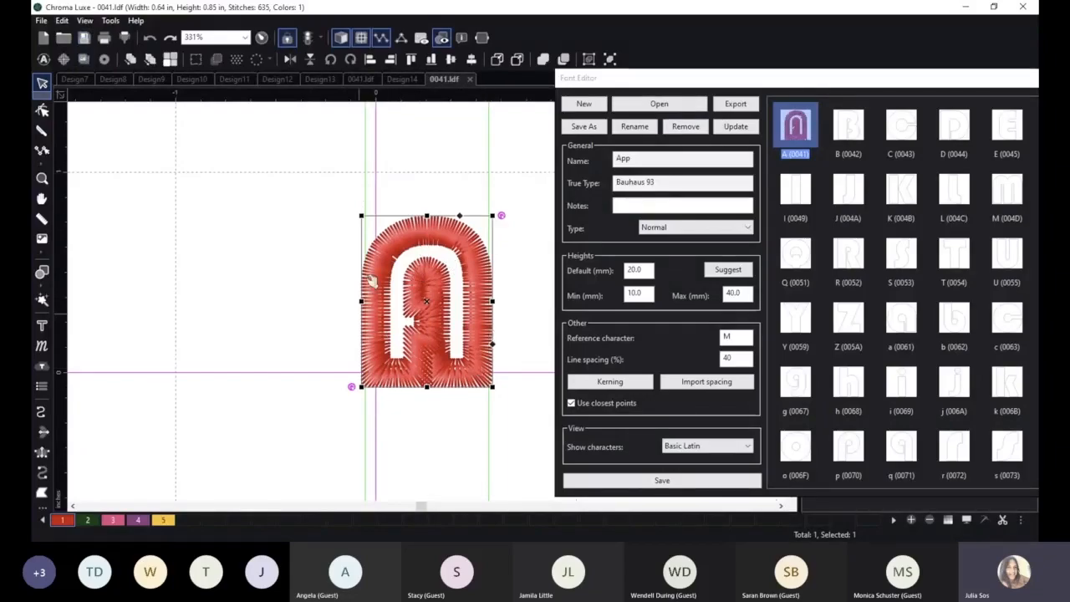
Create another blank design, close the Font Editor and start an empty text object left of the design's centre.
left_click(851, 121)
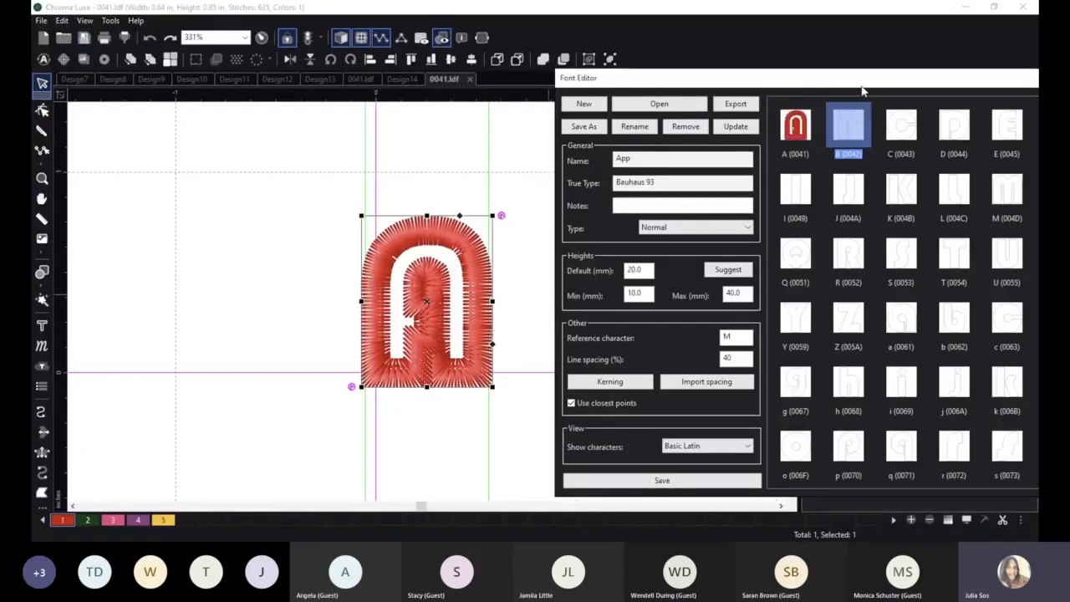
left_click_drag(864, 83, 497, 58)
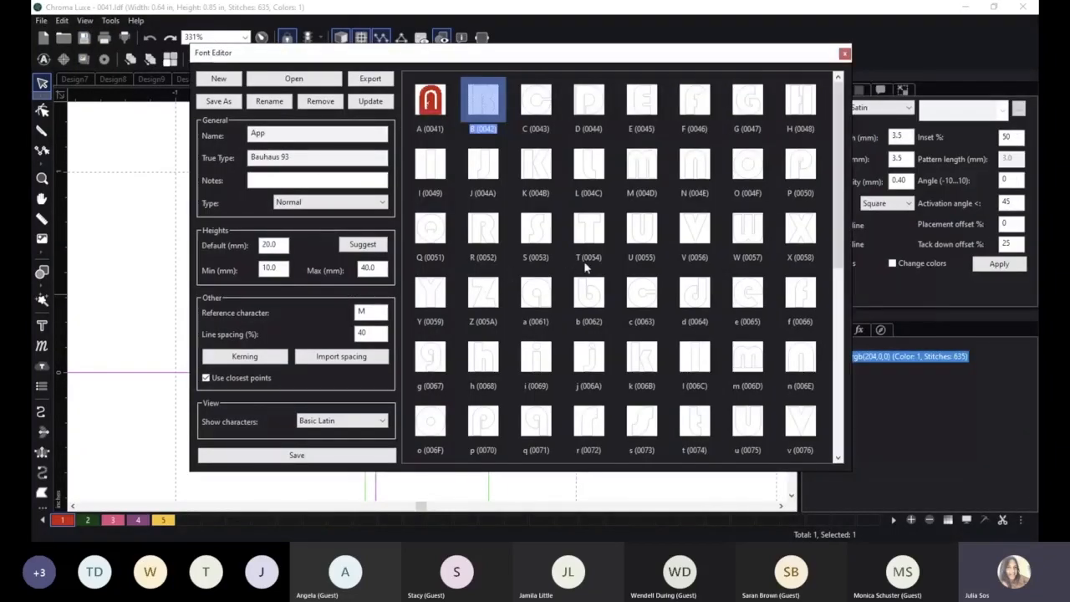
left_click(41, 20)
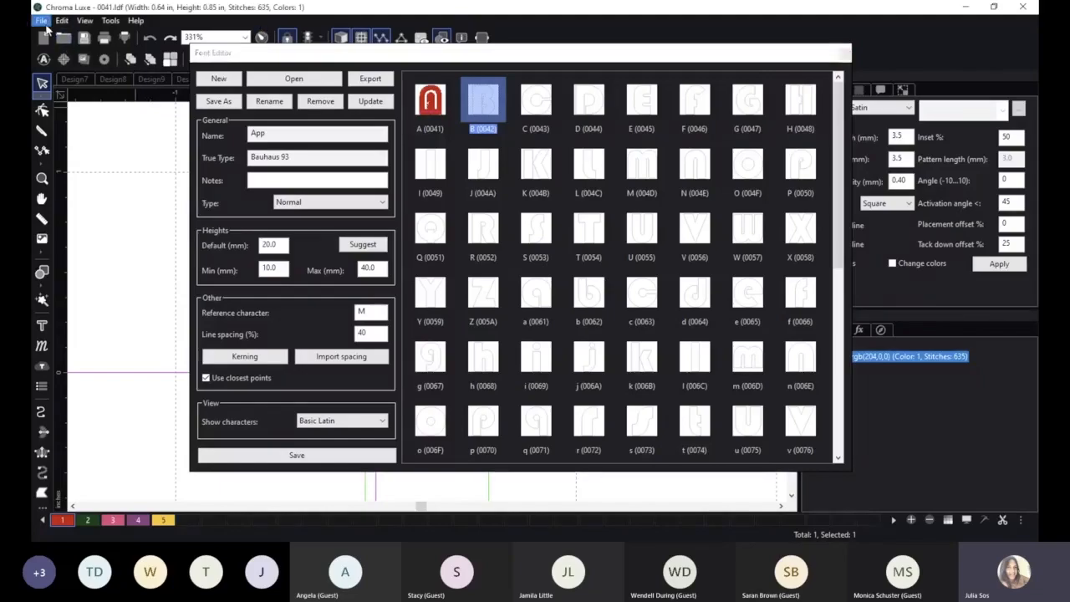
left_click(60, 35)
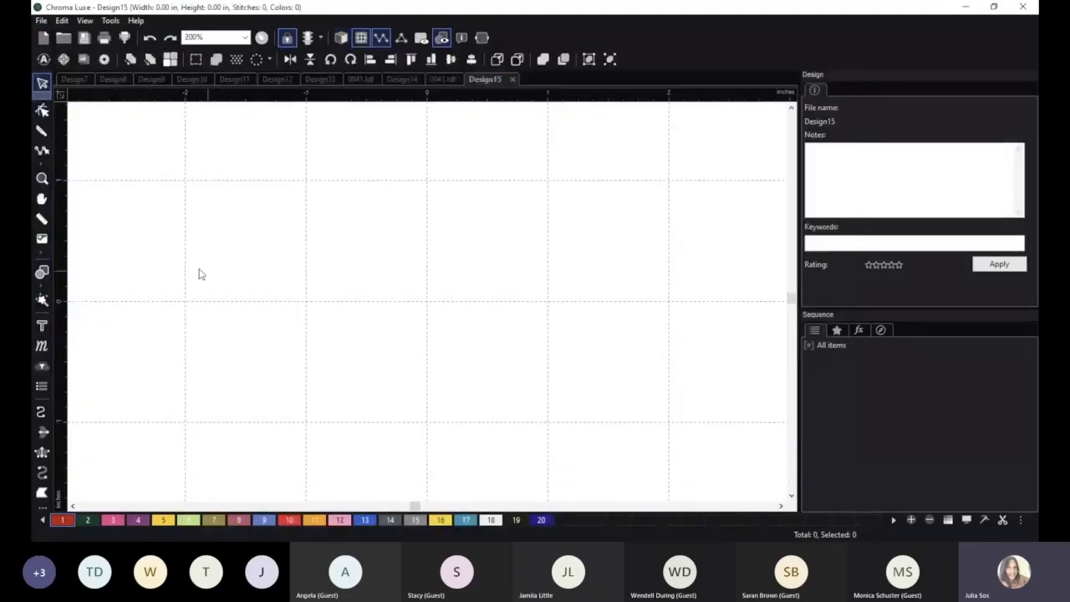
left_click(41, 325)
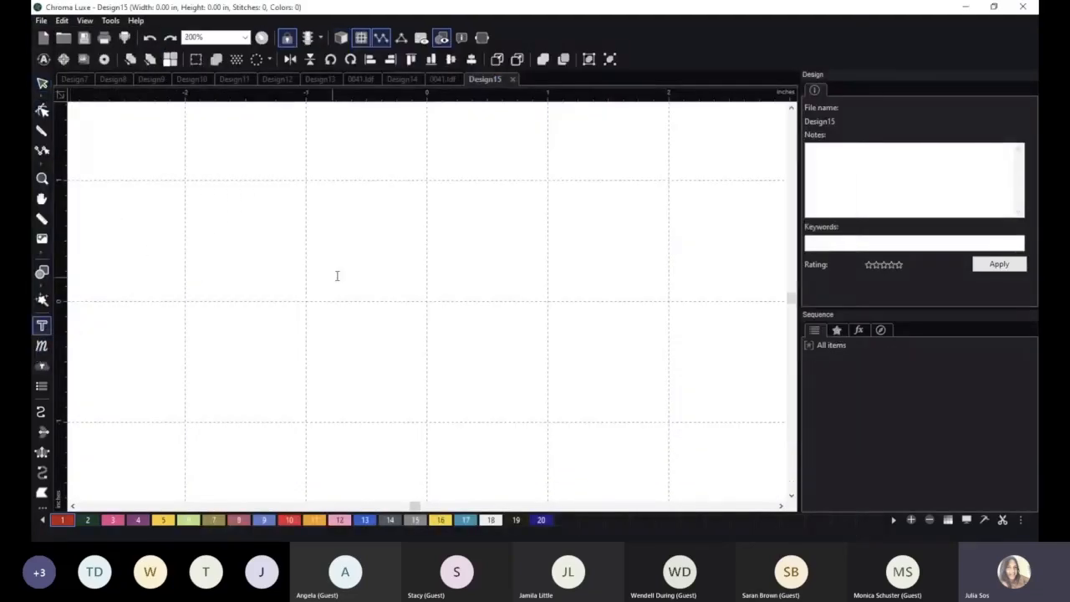
left_click(340, 270)
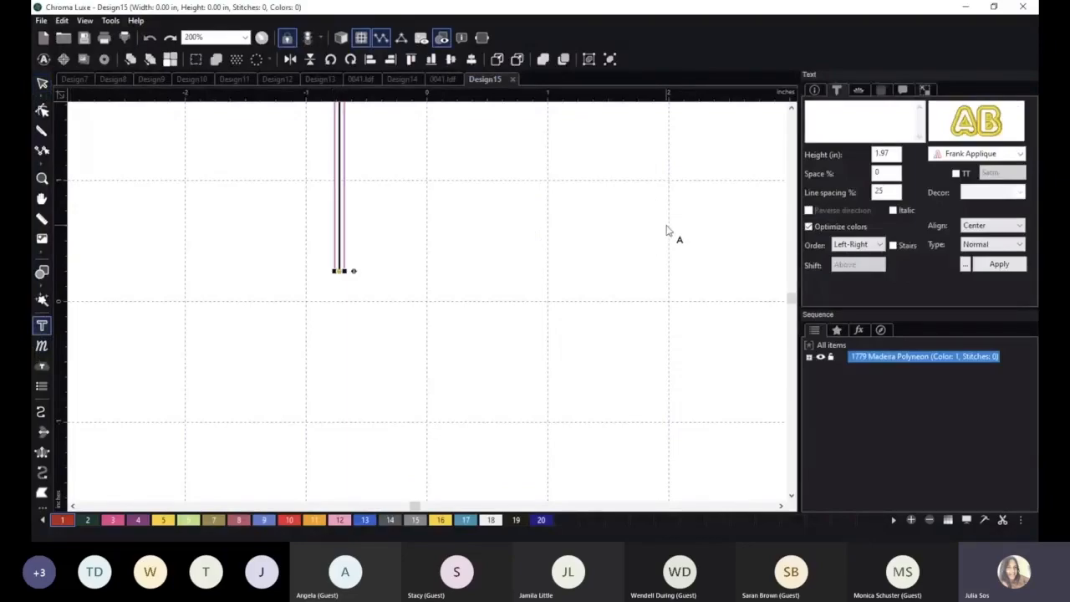
scroll(408, 337, "down", 2)
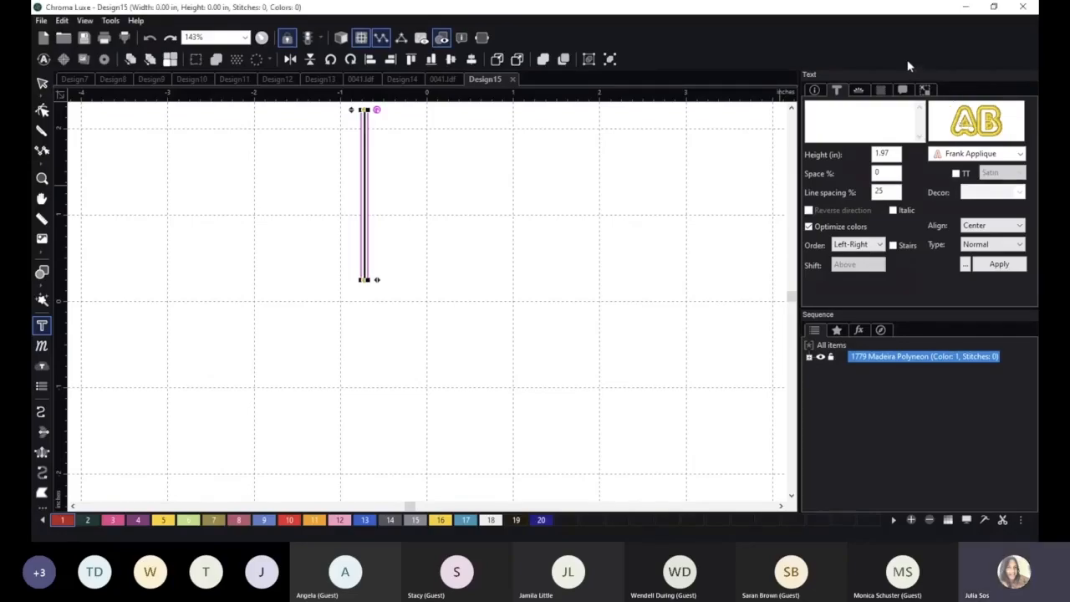
Return to Design7 and view its four Text Options lettering samples.
left_click(75, 79)
scroll(551, 342, "down", 1)
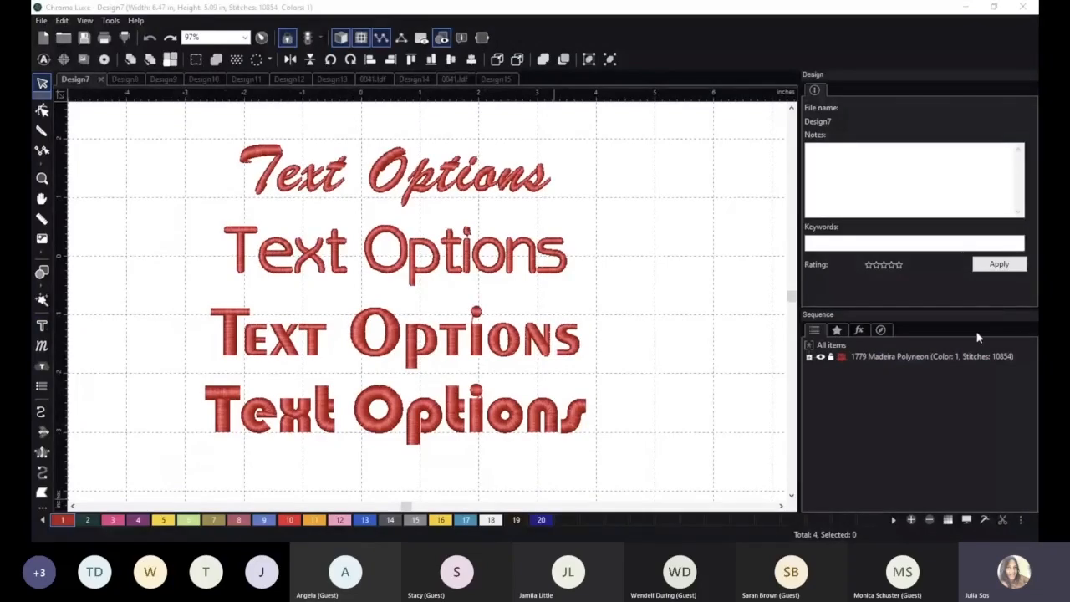
left_click(880, 178)
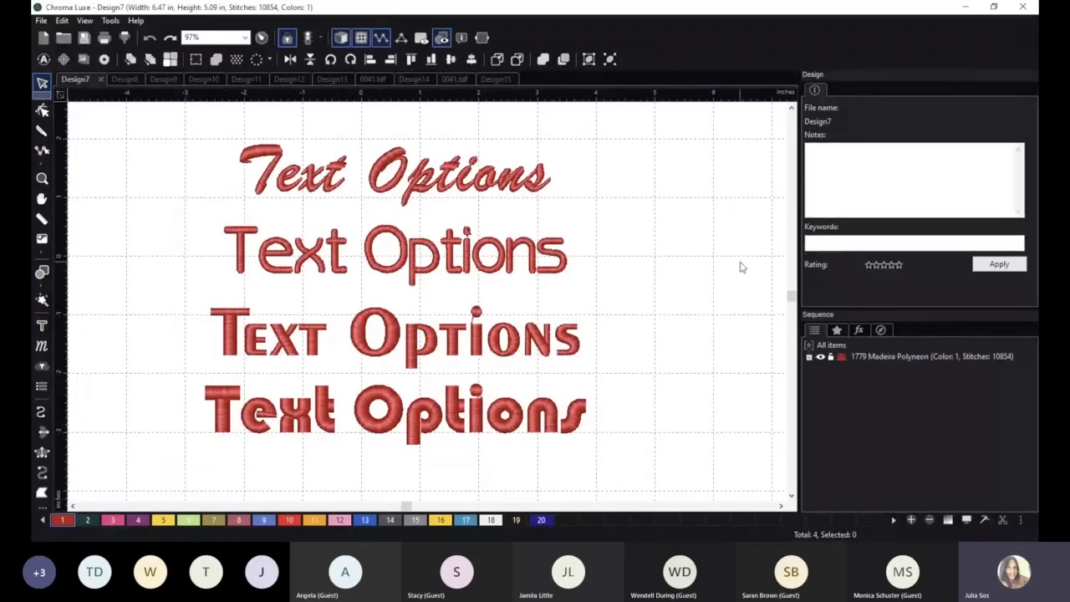